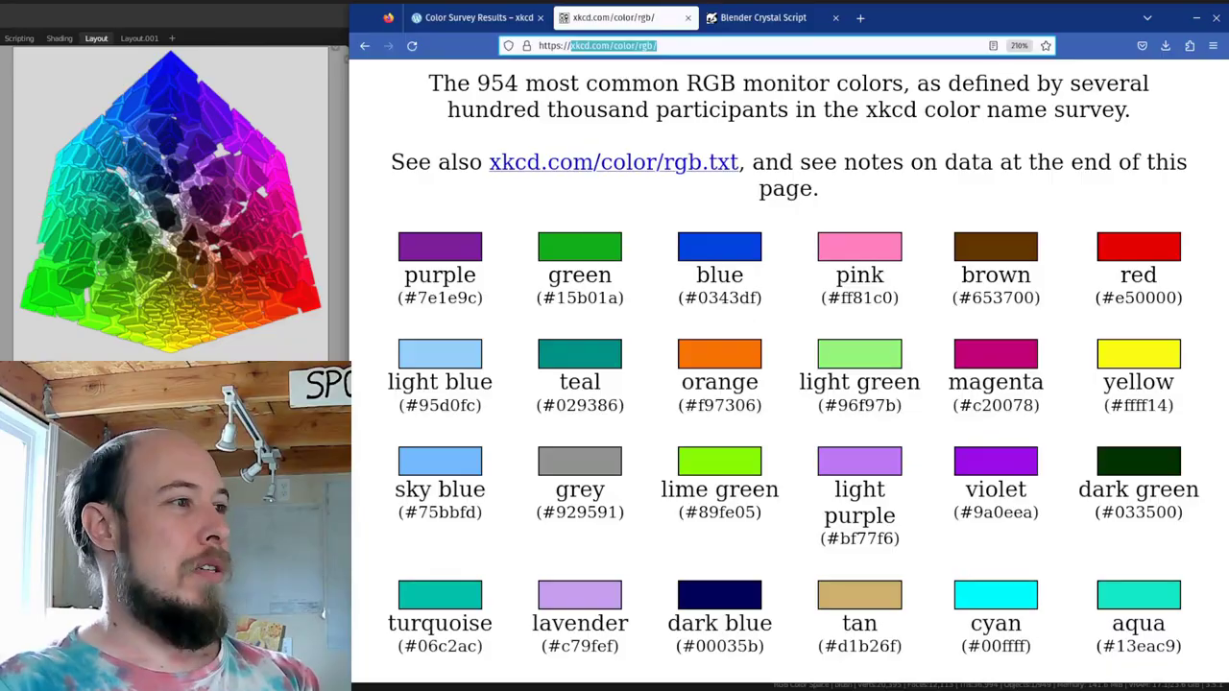
Step: Look over the xkcd color list and the RGB cube and cross-section renders on the Blender Crystal Script page
left_click(655, 108)
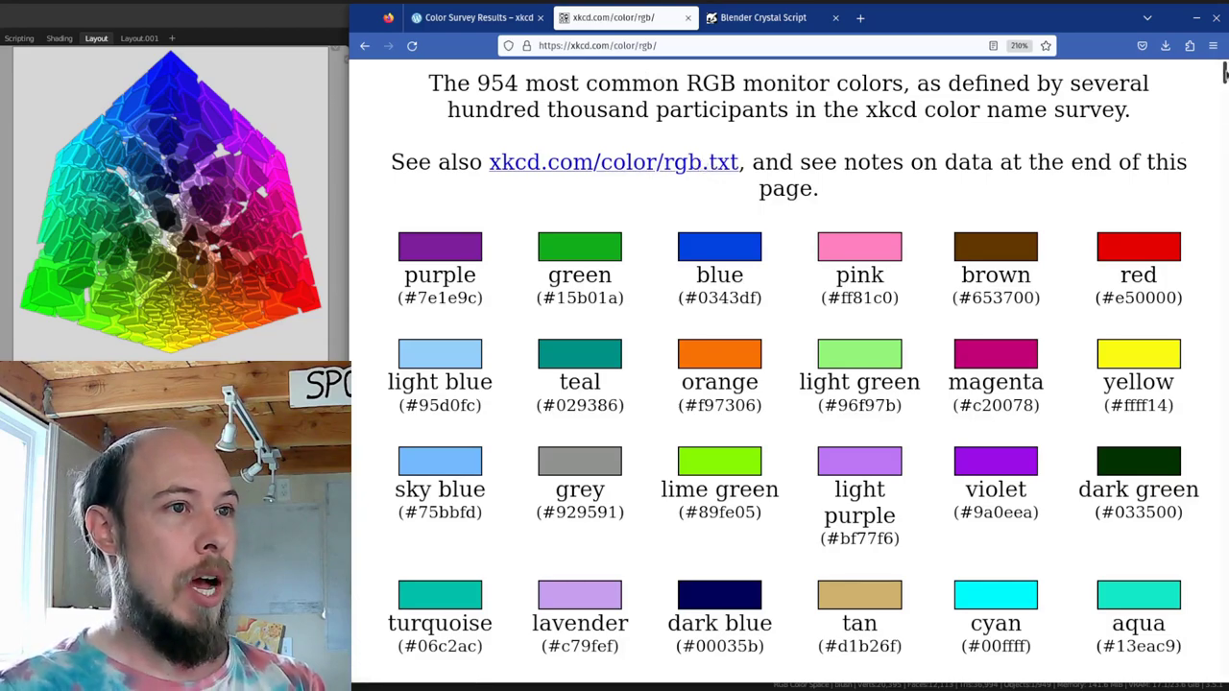
mouse_move(1224, 71)
left_mouse_down()
mouse_move(1222, 118)
mouse_move(1223, 46)
mouse_move(1224, 454)
mouse_move(1224, 72)
left_mouse_up()
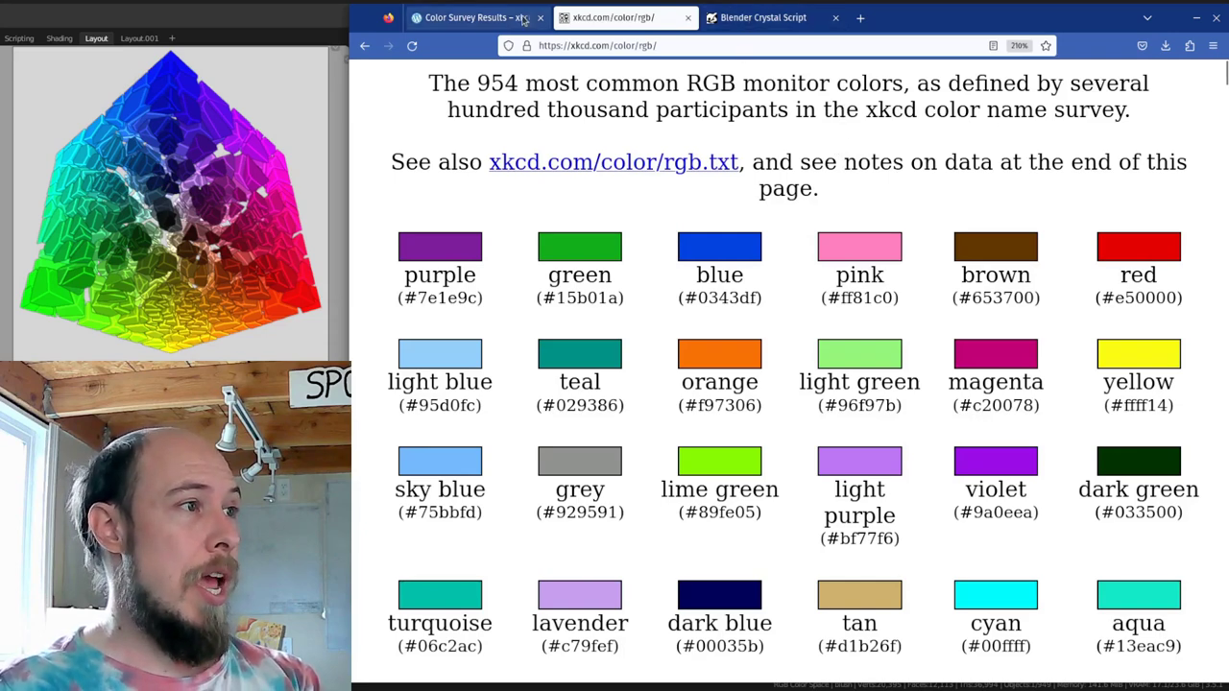
left_click(756, 18)
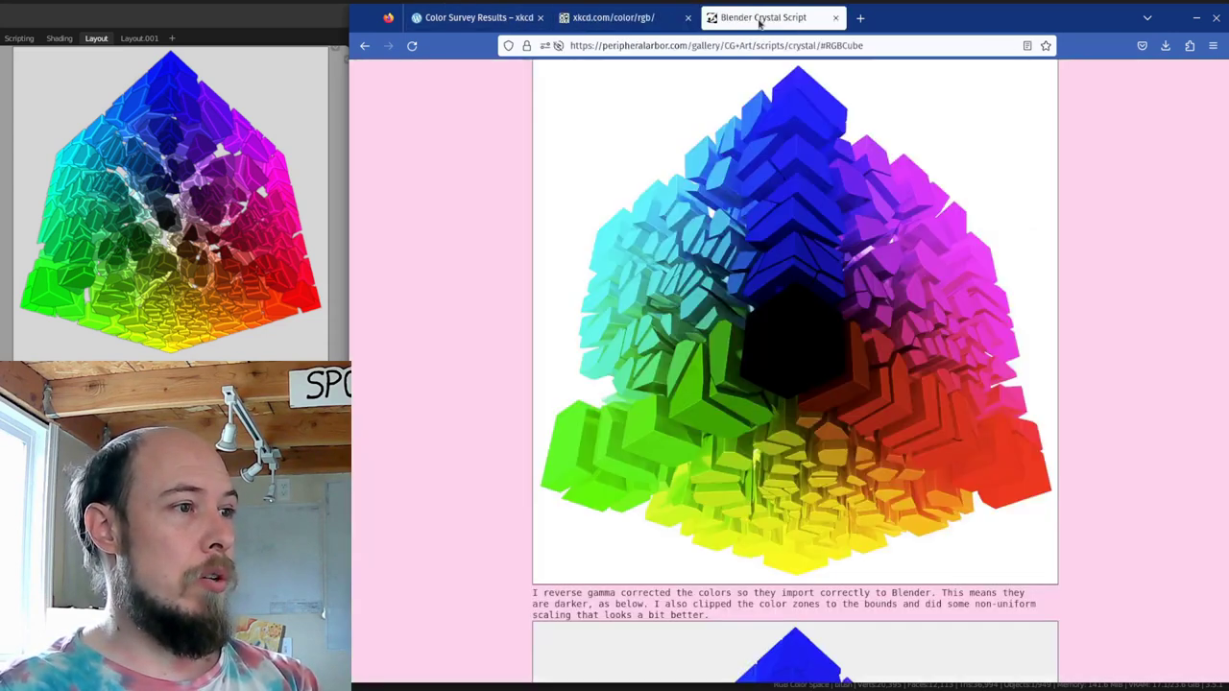
scroll(1117, 265, "down", 15)
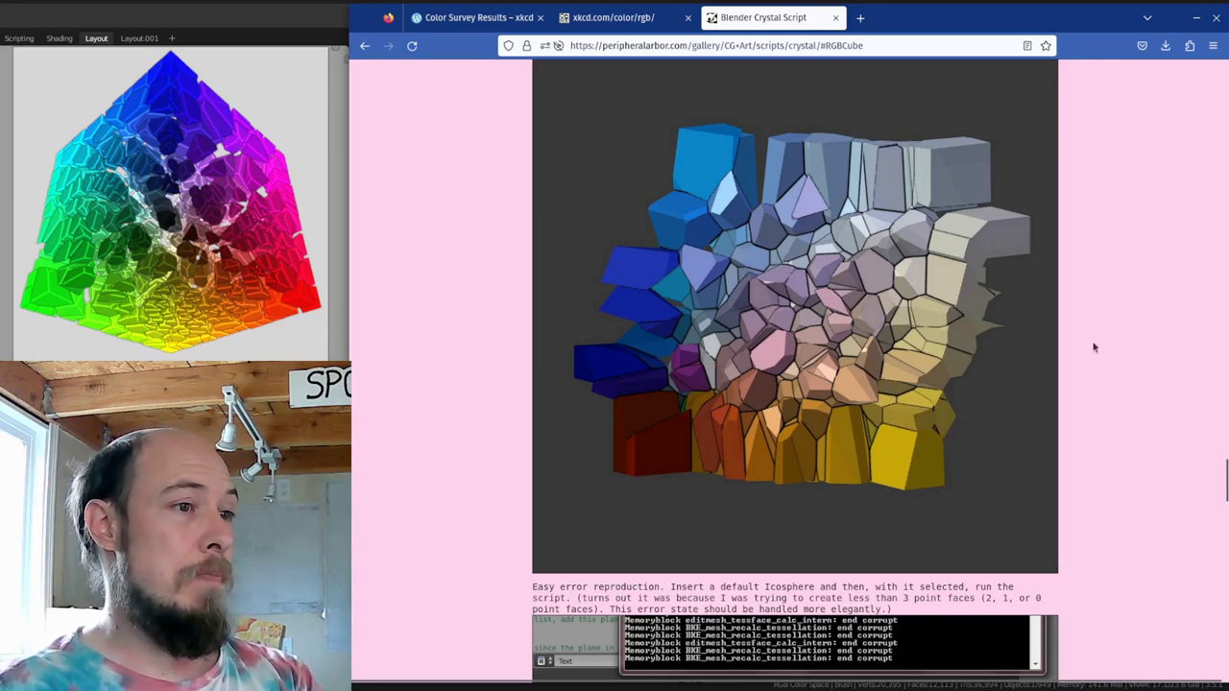
scroll(1168, 435, "up", 2)
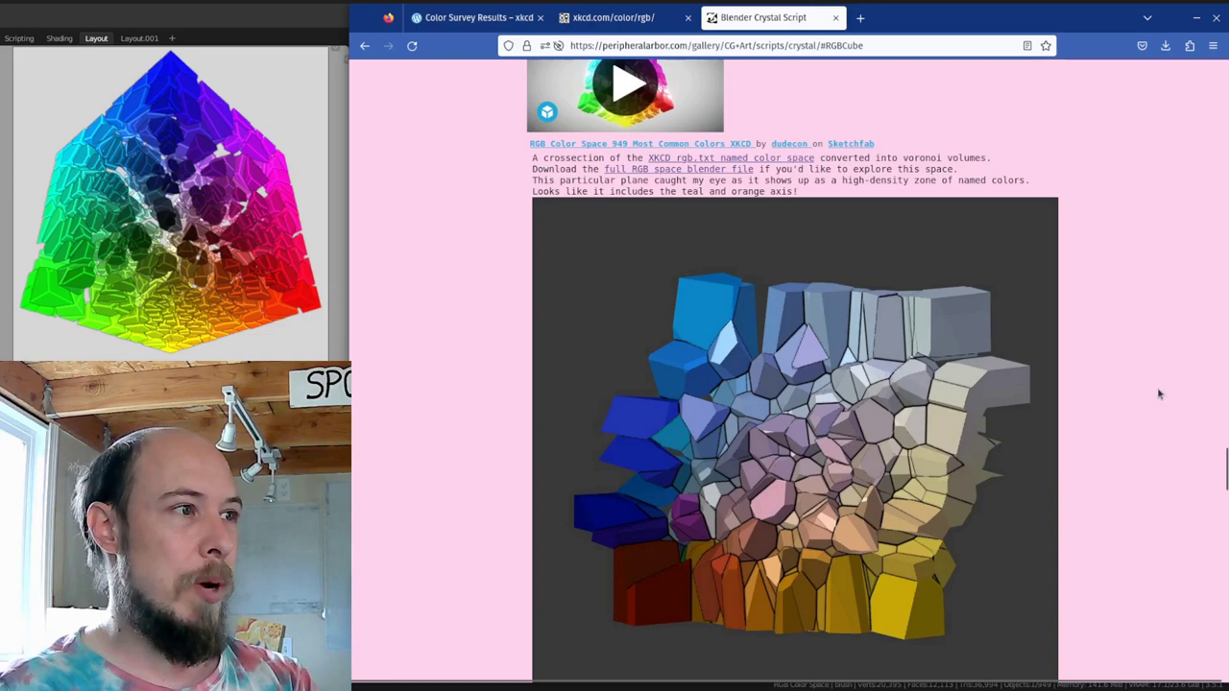
scroll(1159, 394, "up", 6)
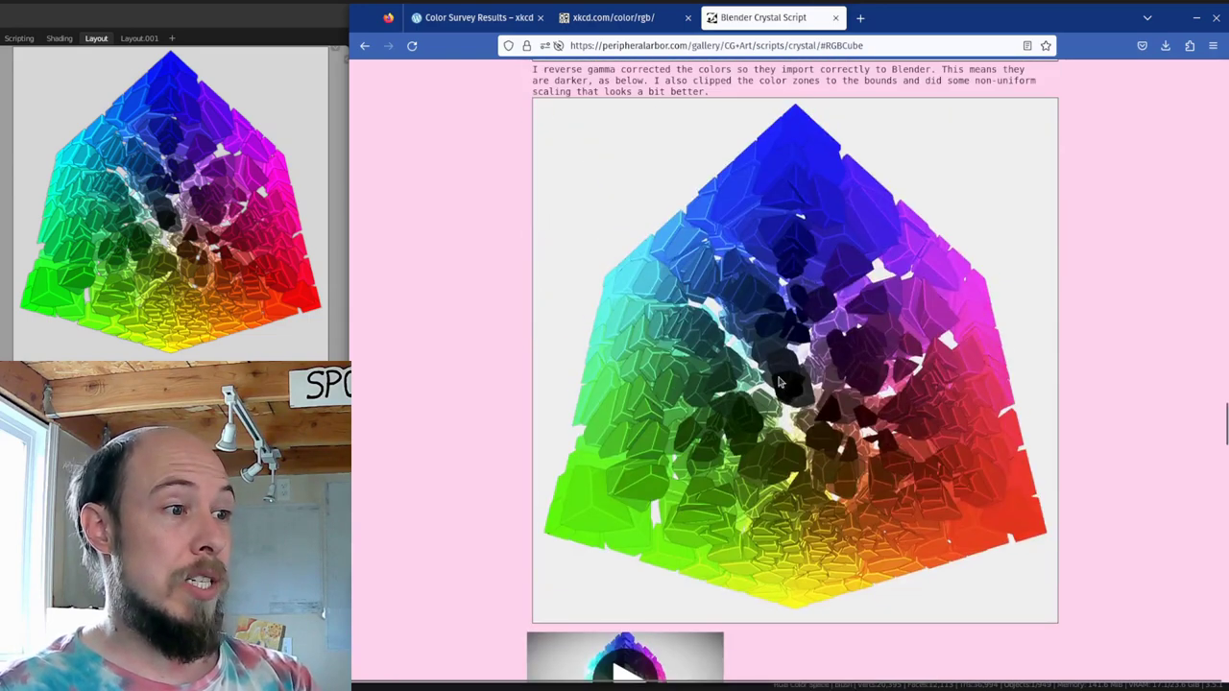
scroll(1021, 438, "up", 6)
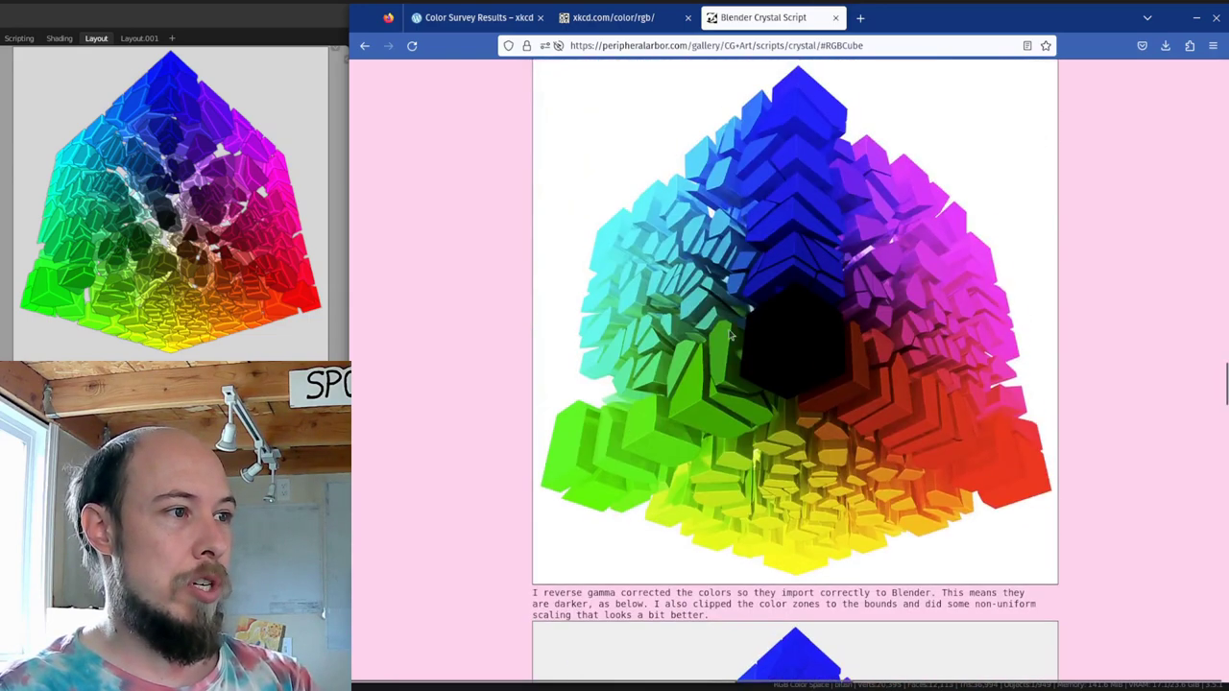
scroll(744, 298, "down", 11)
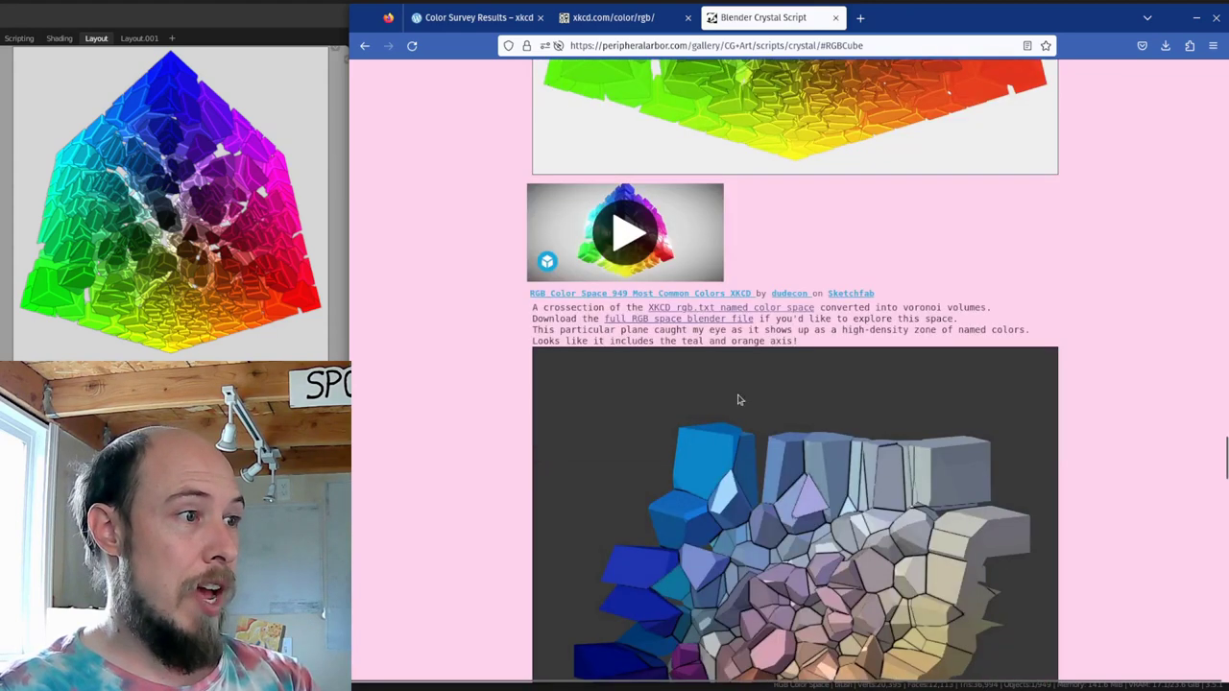
Step: Load the embedded Sketchfab model of the RGB color space, rotate it, and locate the full RGB space blender file link
left_click(625, 230)
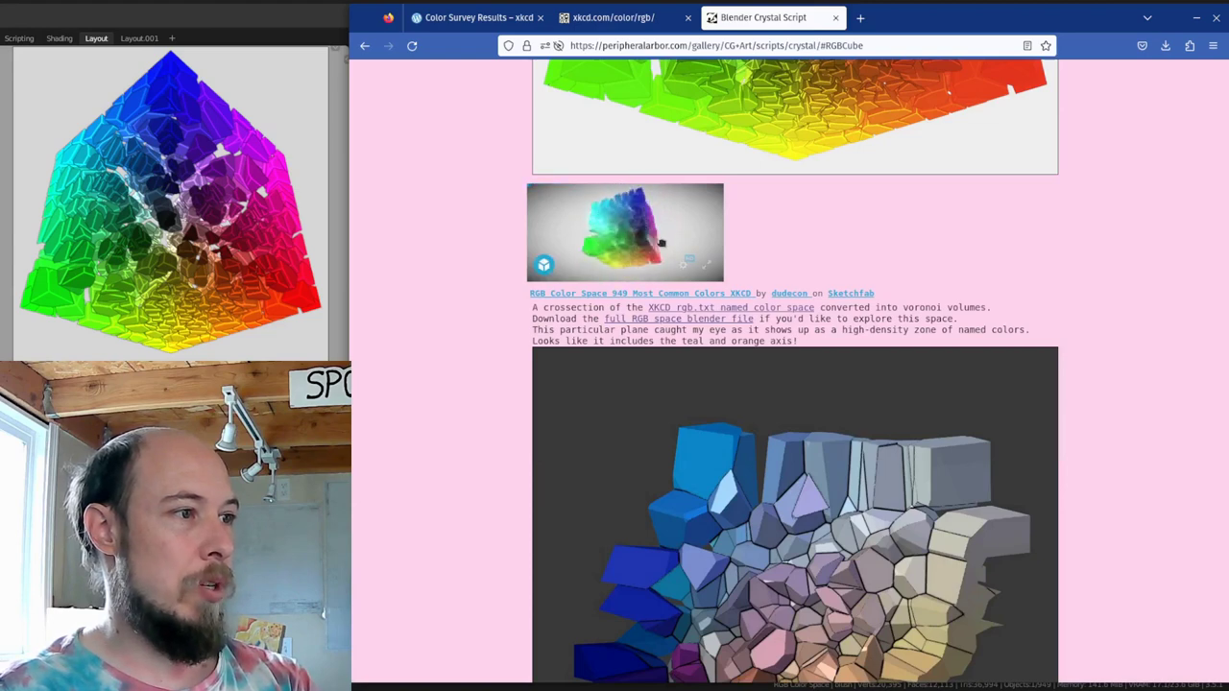
mouse_move(626, 227)
left_mouse_down()
mouse_move(684, 261)
mouse_move(710, 213)
mouse_move(688, 224)
mouse_move(725, 235)
mouse_move(585, 221)
mouse_move(577, 240)
mouse_move(624, 239)
mouse_move(610, 233)
mouse_move(633, 225)
mouse_move(623, 218)
mouse_move(601, 238)
mouse_move(613, 241)
left_mouse_up()
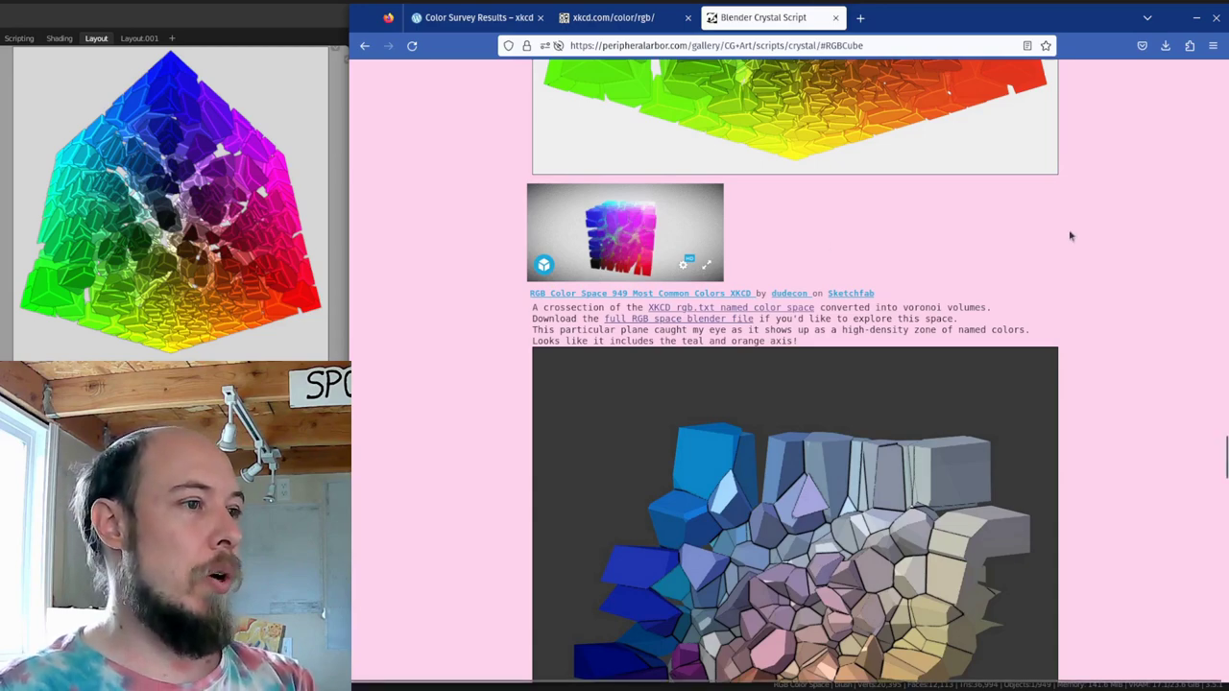
scroll(1128, 254, "up", 5)
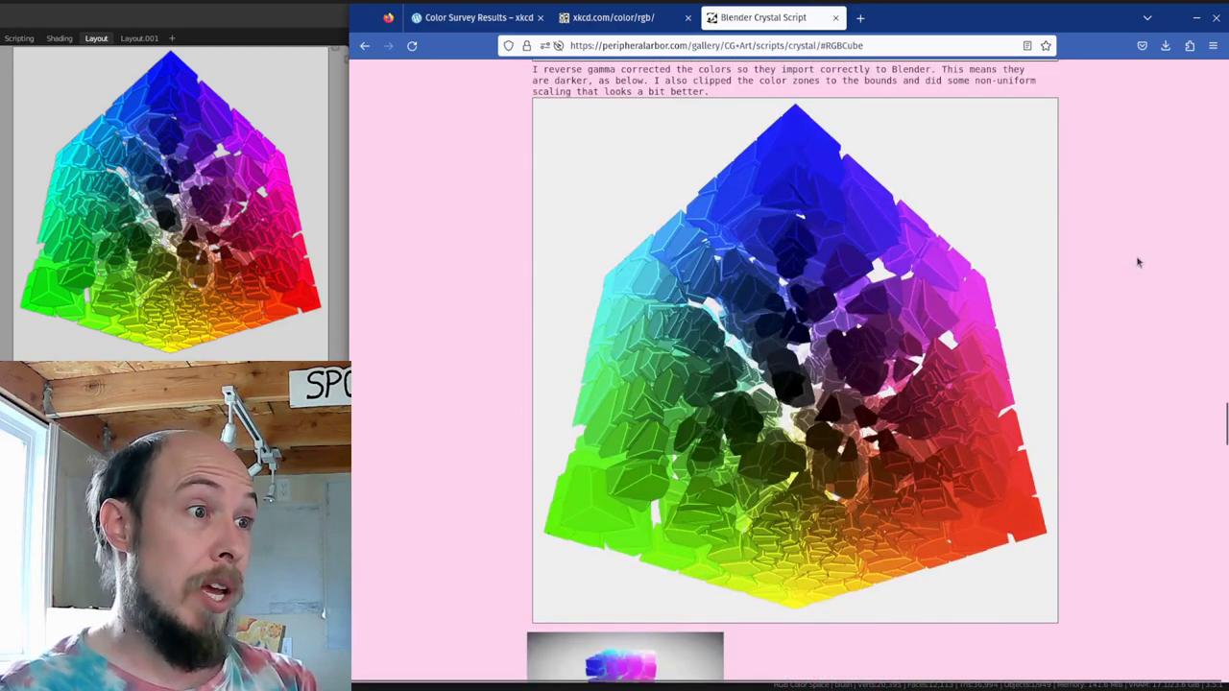
scroll(1138, 262, "up", 8)
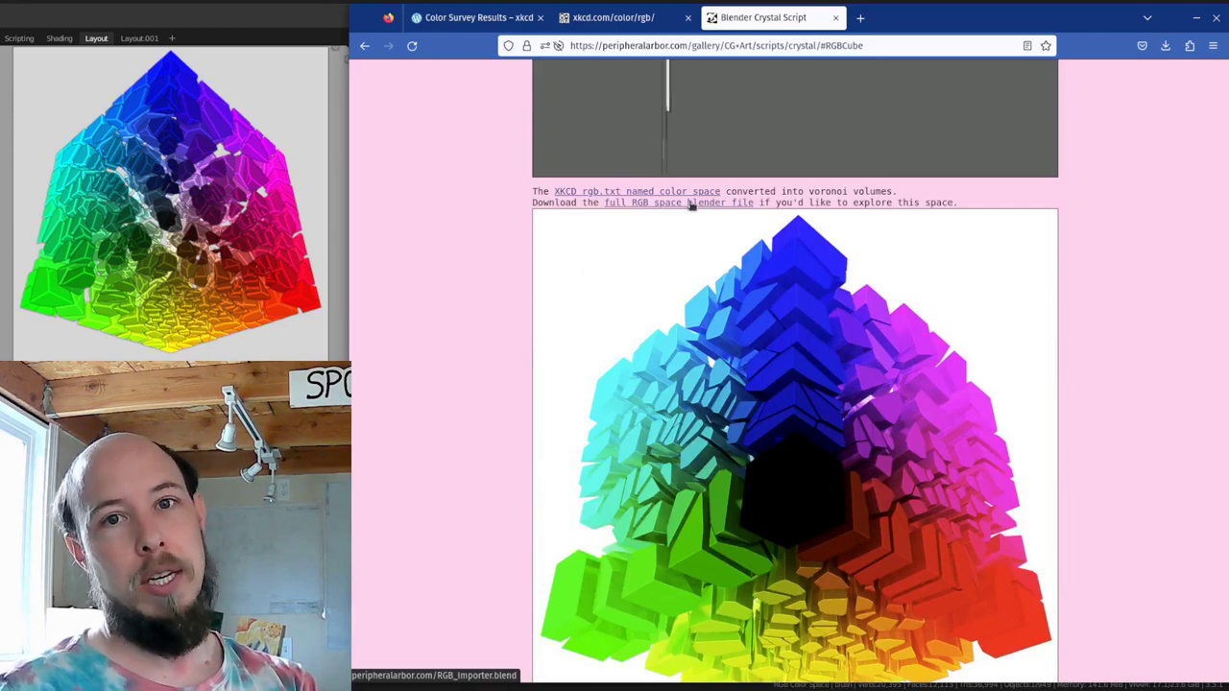
scroll(1120, 288, "down", 8)
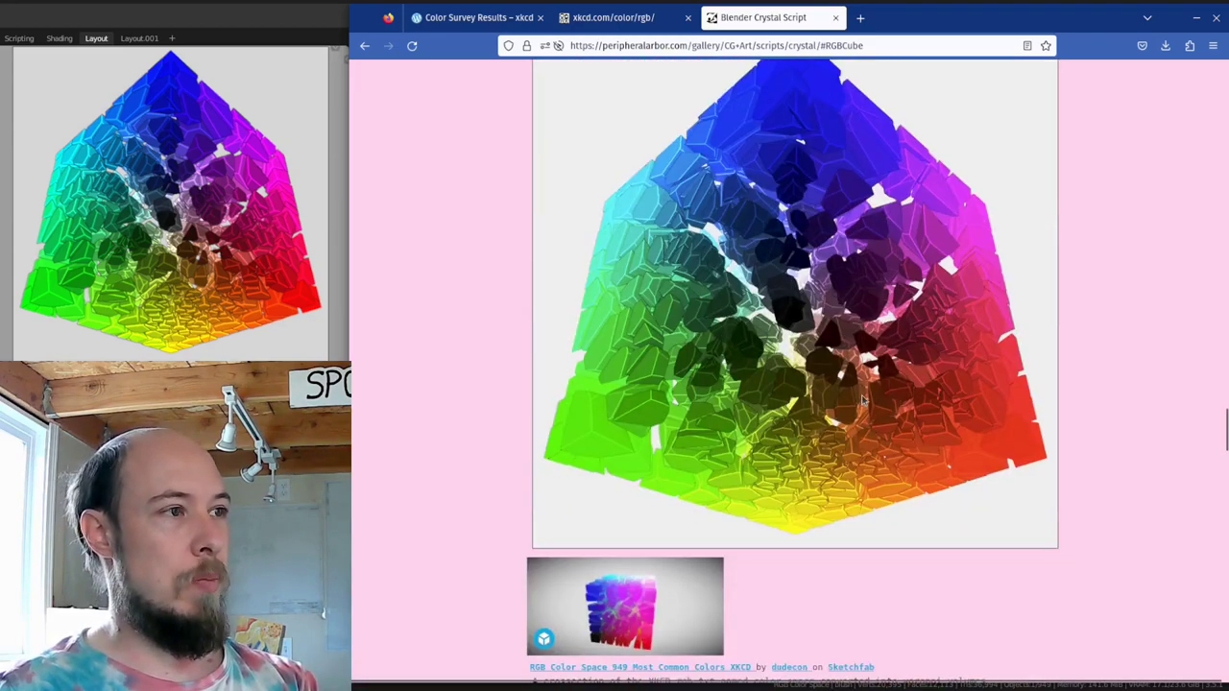
Step: Switch to Blender and examine the RGB color cube from several sides and up close
left_click(270, 18)
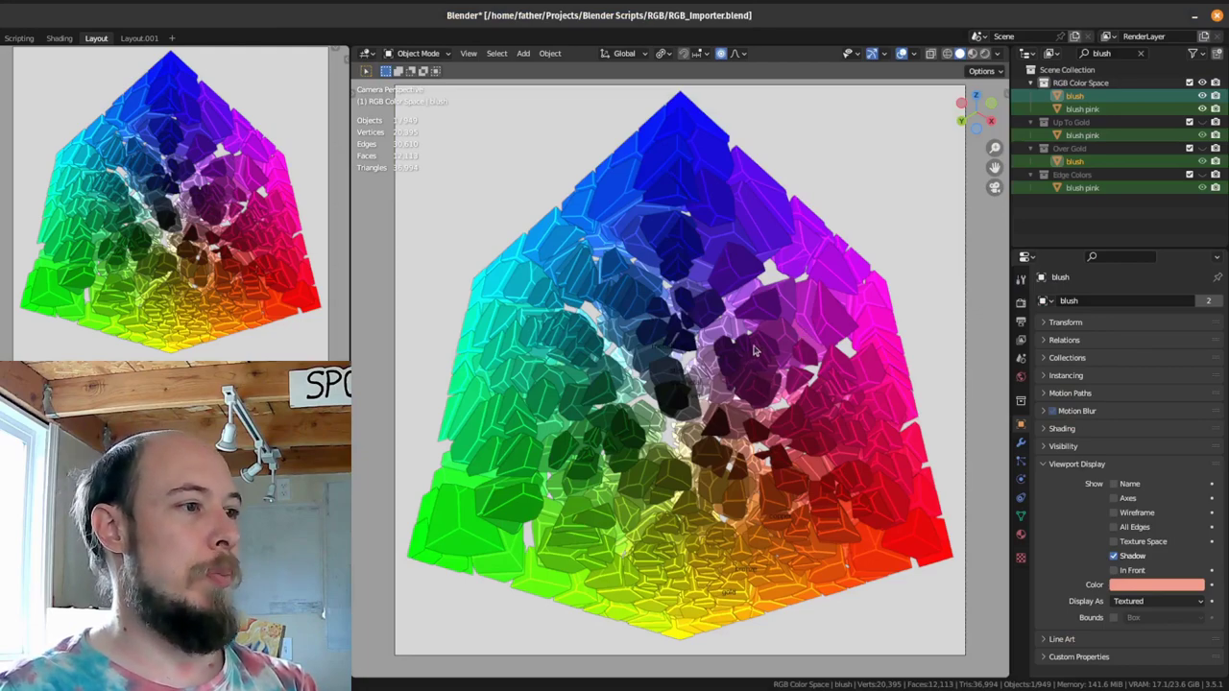
middle_click_drag(791, 303, 609, 392)
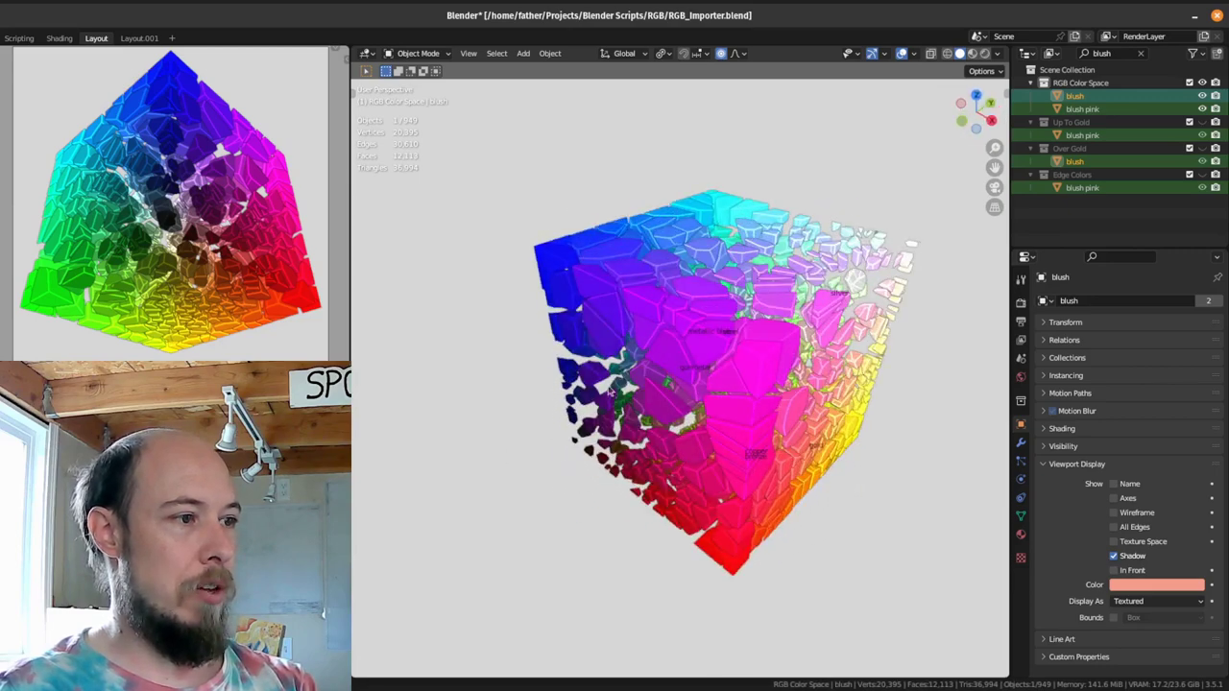
middle_click_drag(761, 309, 768, 371)
scroll(713, 389, "up", 6)
scroll(768, 371, "down", 10)
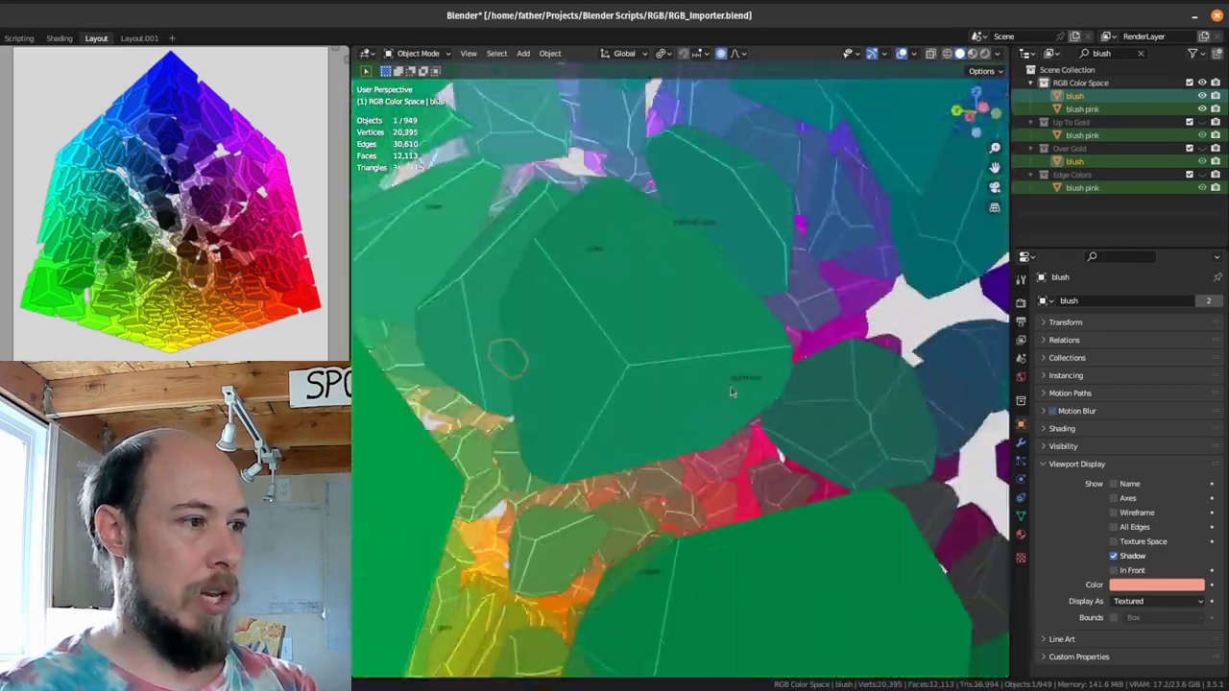
scroll(739, 416, "down", 6)
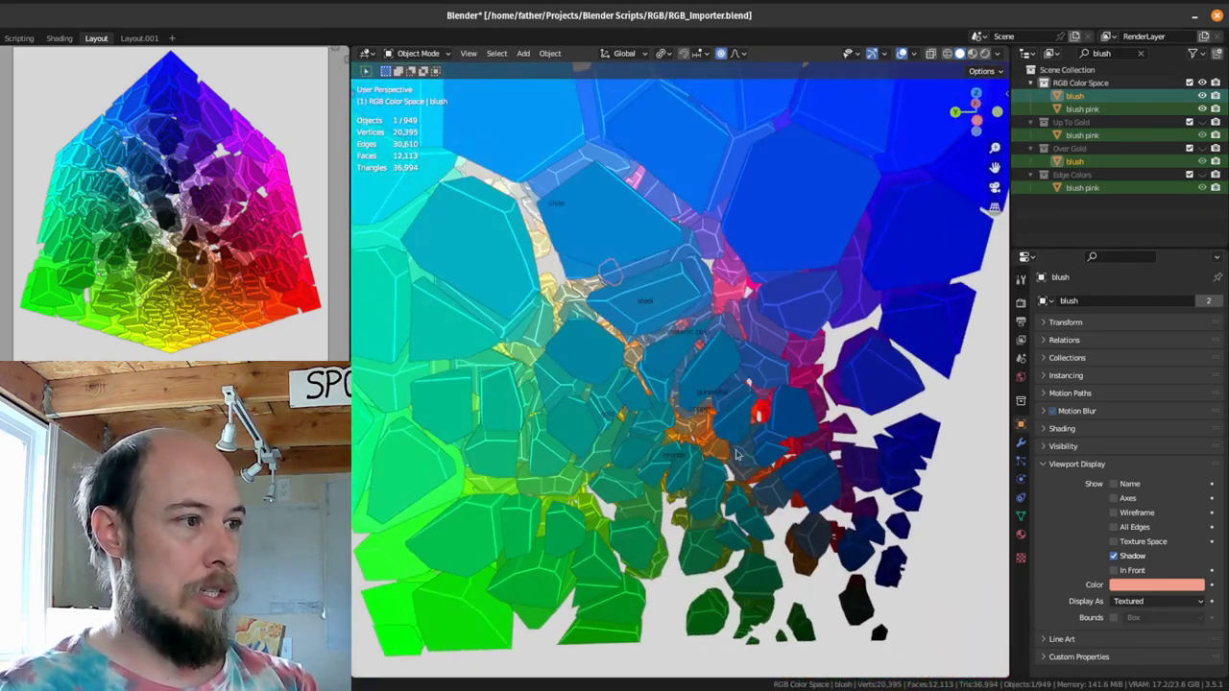
middle_click_drag(740, 417, 638, 317)
Step: Clear the scale of all color cells and scale them all by 0.618
key("a")
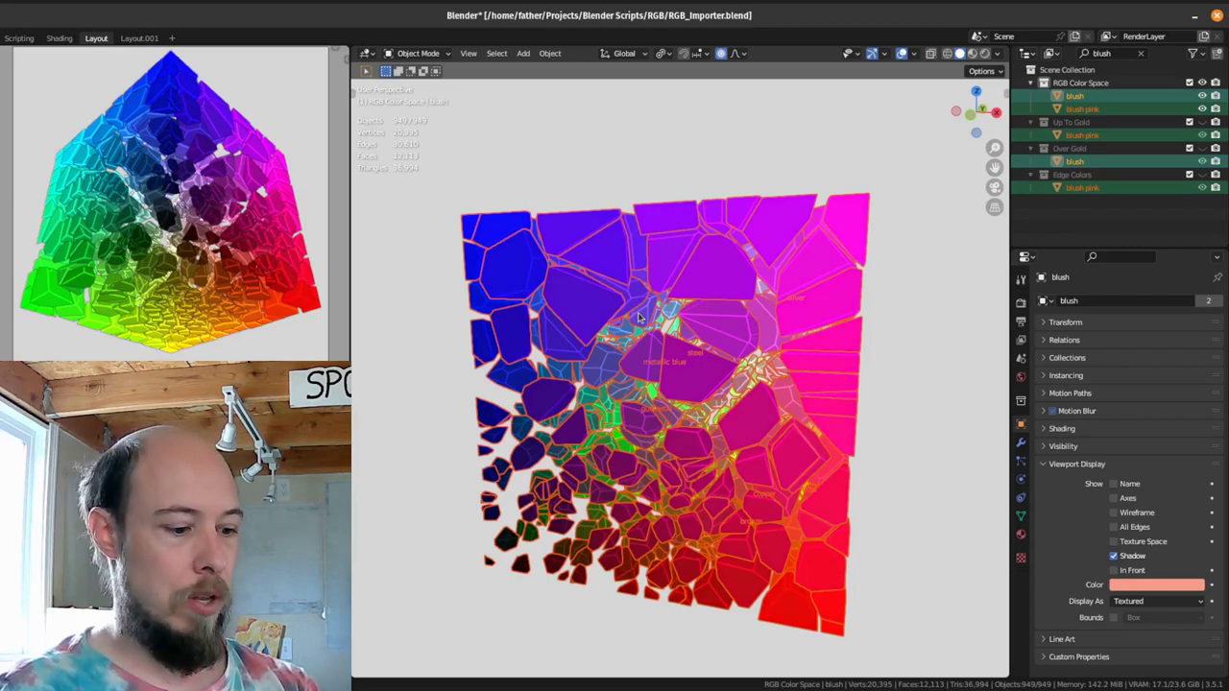
key("alt+s")
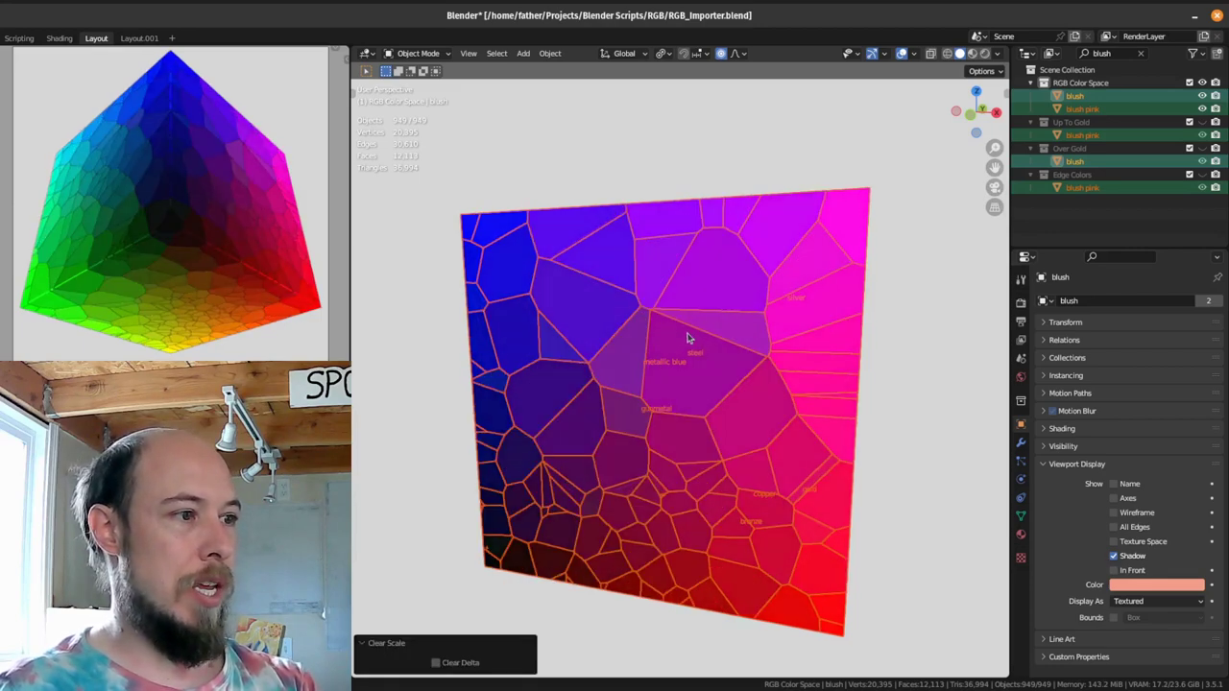
middle_click_drag(688, 338, 912, 216)
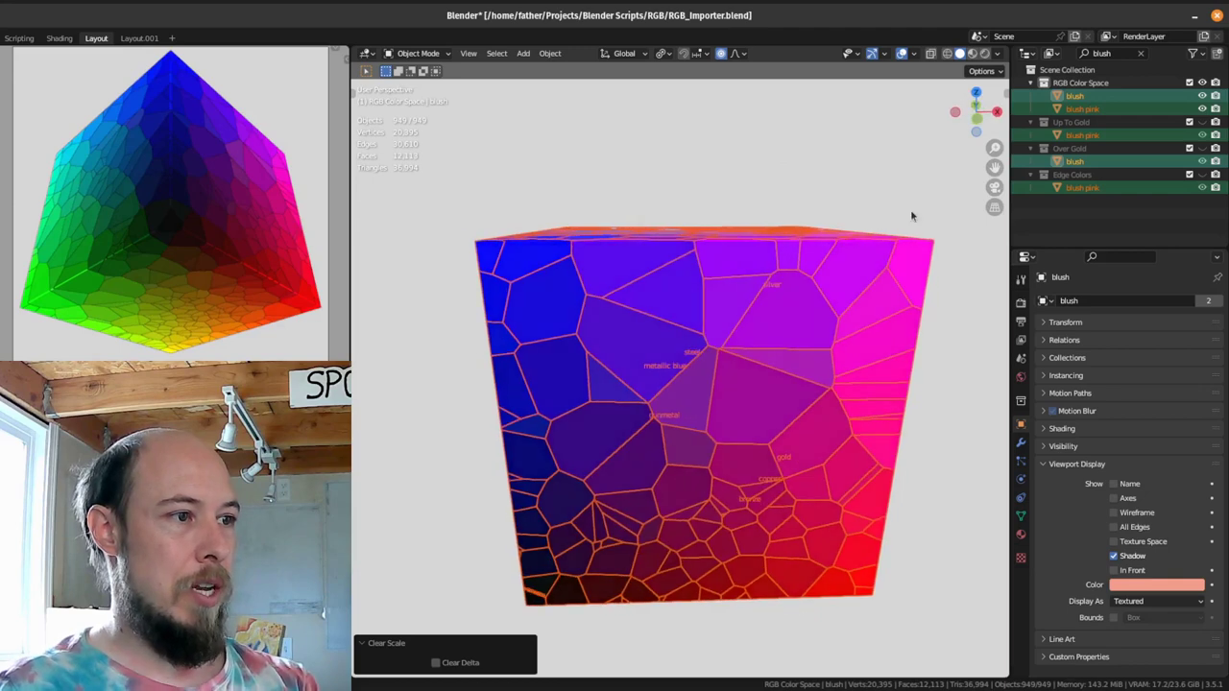
type("s.6")
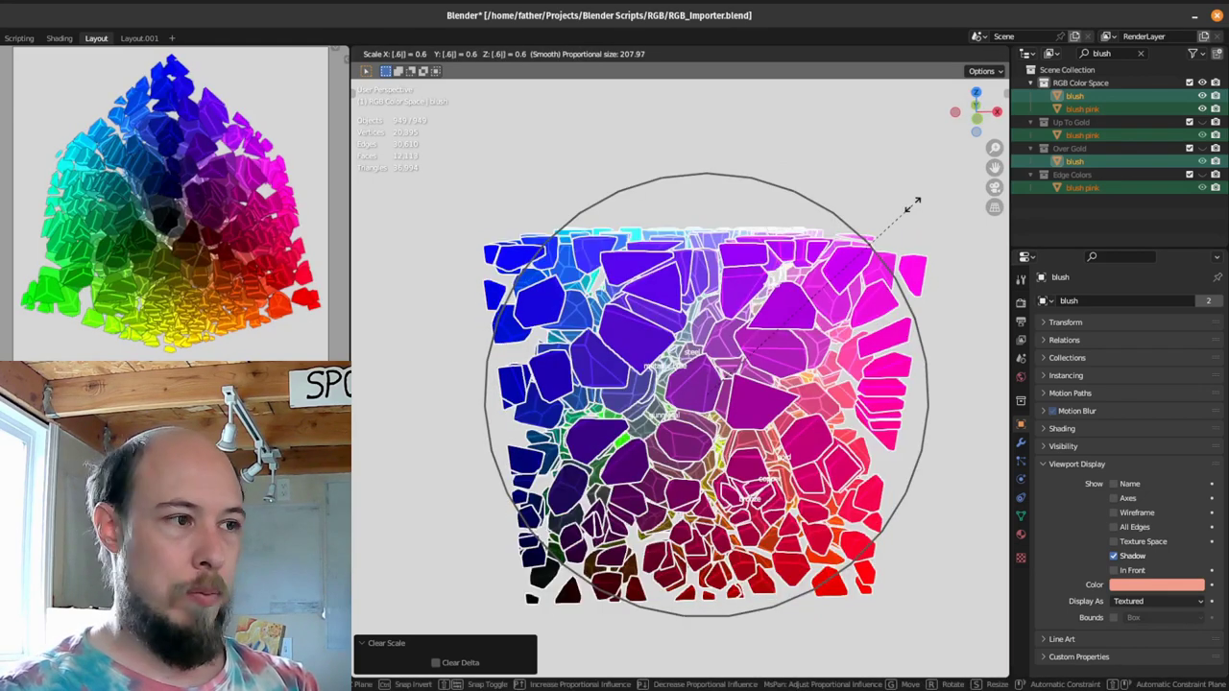
type("18")
key("Return")
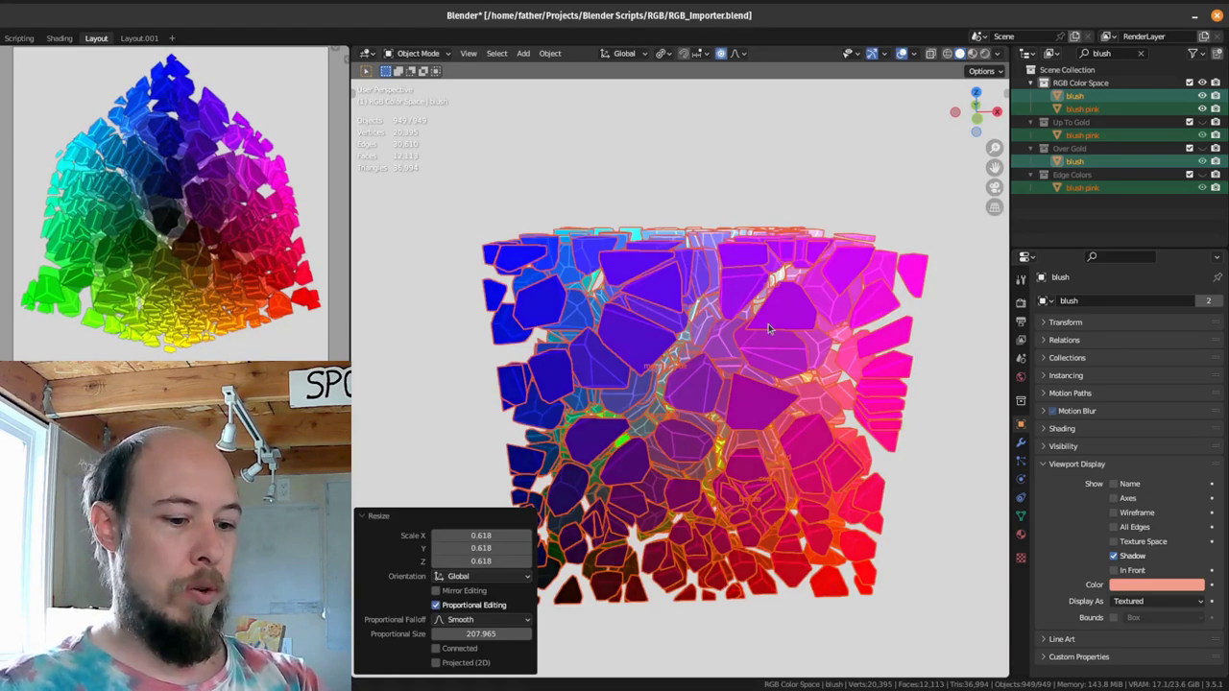
Step: Select the purple/blue, violet blue and indigo blue cells one after another to identify their color names
middle_click_drag(706, 187, 645, 321)
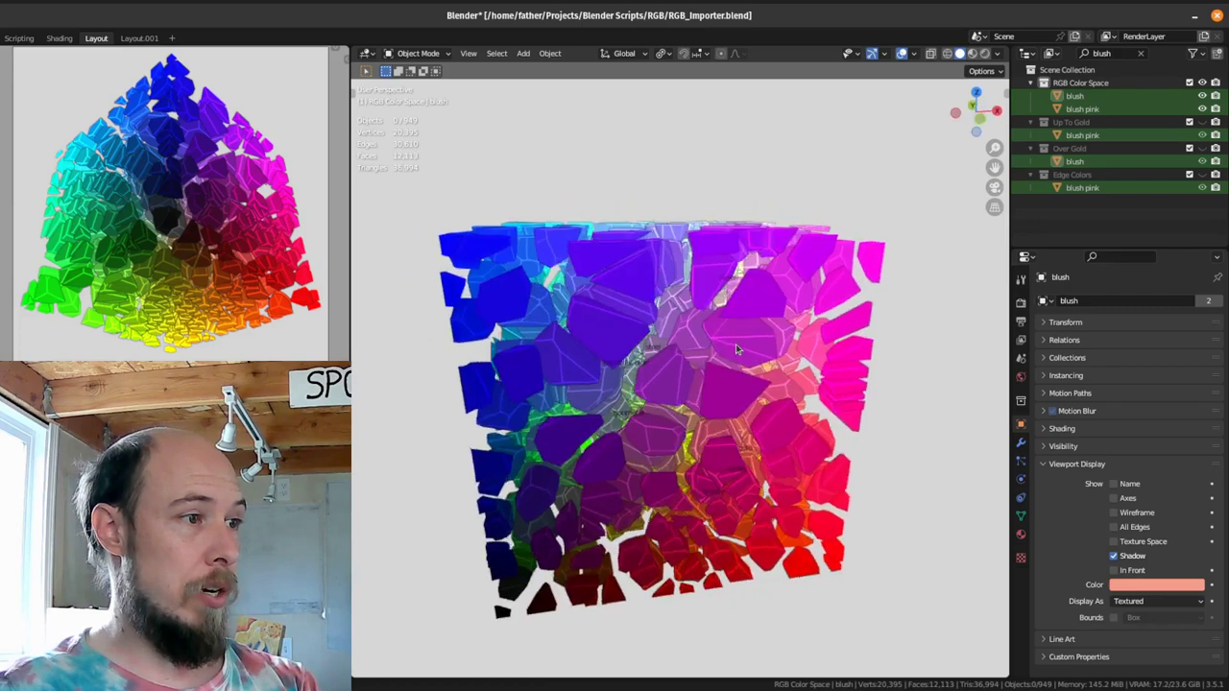
left_click(644, 319)
scroll(759, 355, "up", 3)
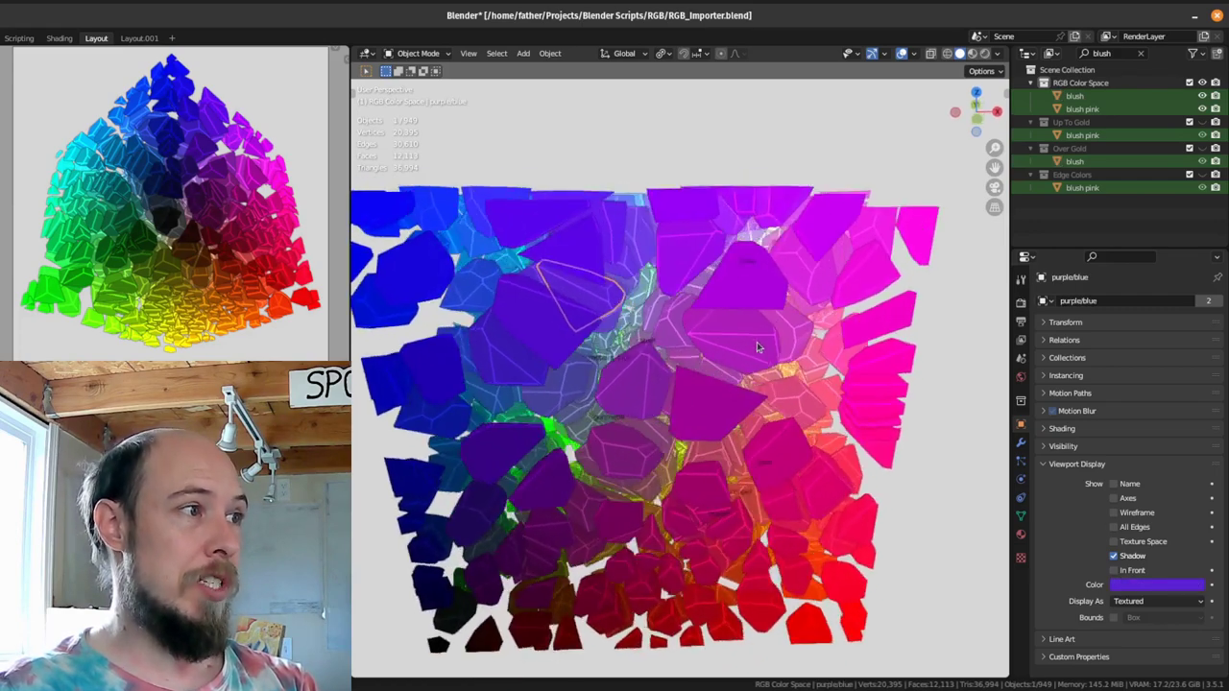
left_click(485, 346)
scroll(509, 348, "up", 2)
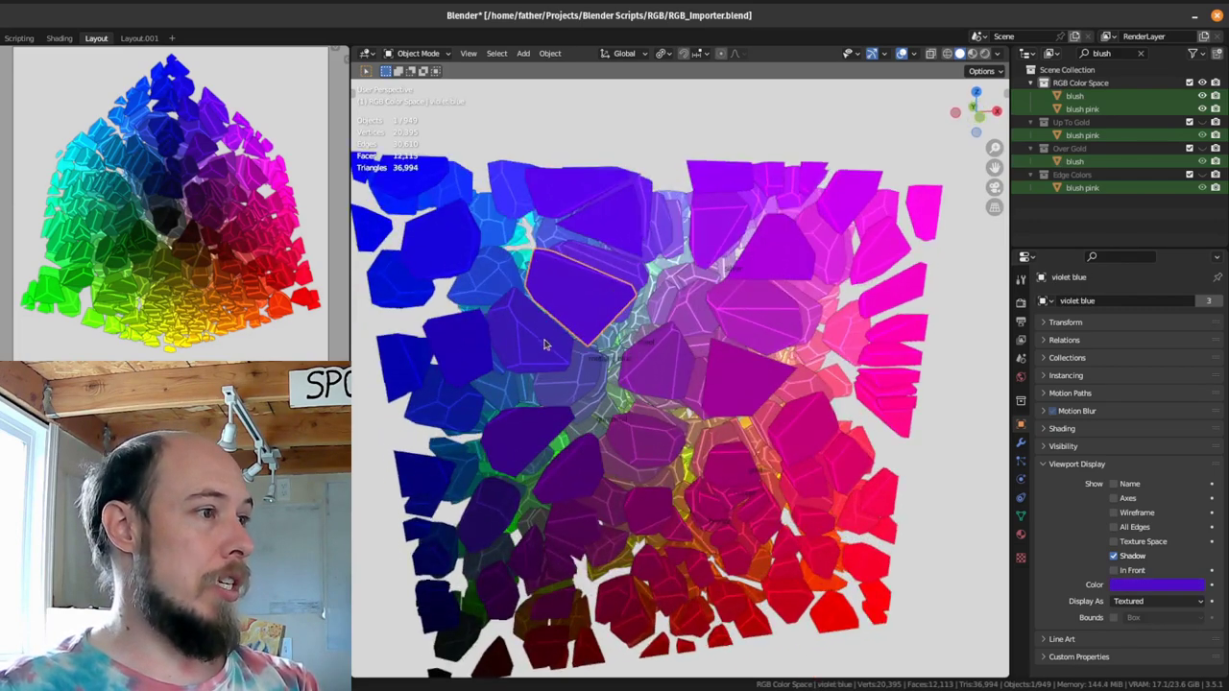
left_click(534, 348)
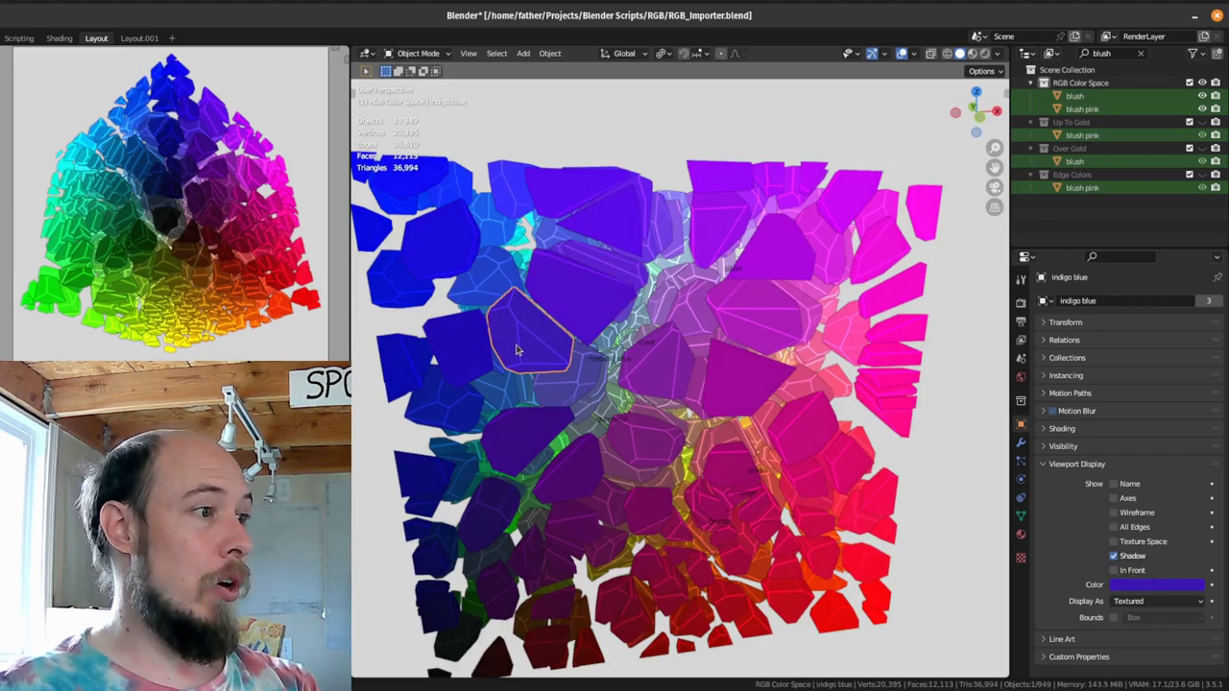
Step: Inspect the separated cells from other angles and select the purpleish blue and cornflower cells to identify them
middle_click_drag(534, 347, 614, 374)
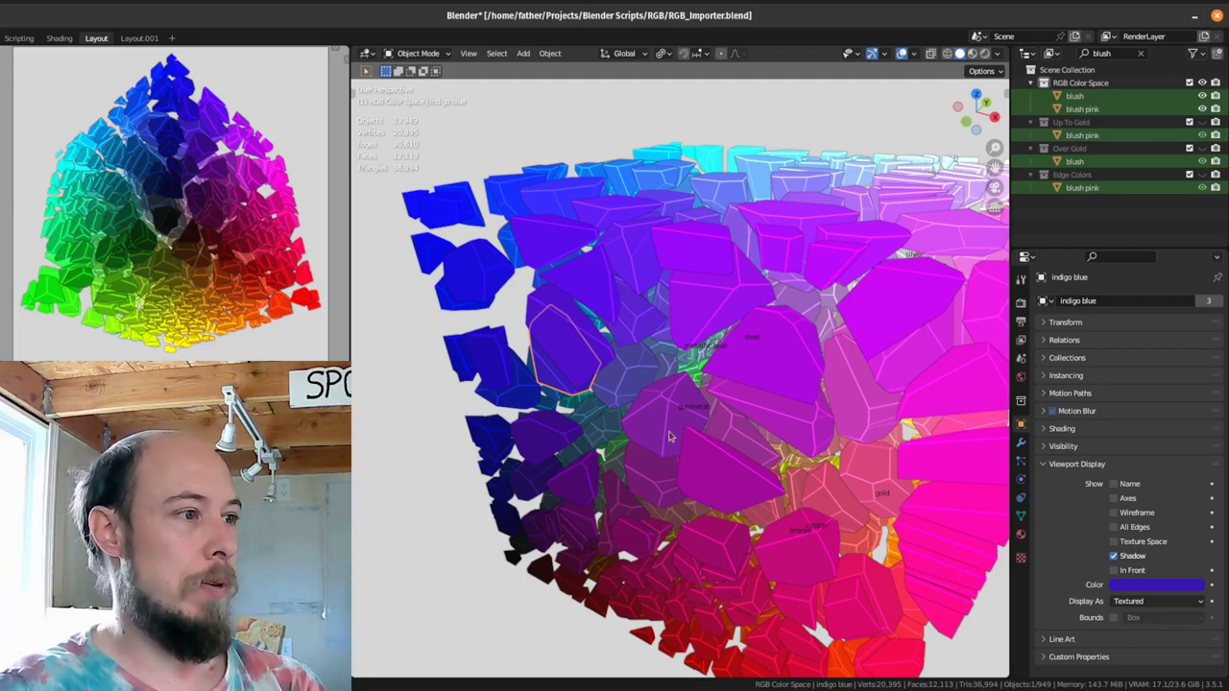
middle_click_drag(730, 335, 781, 337)
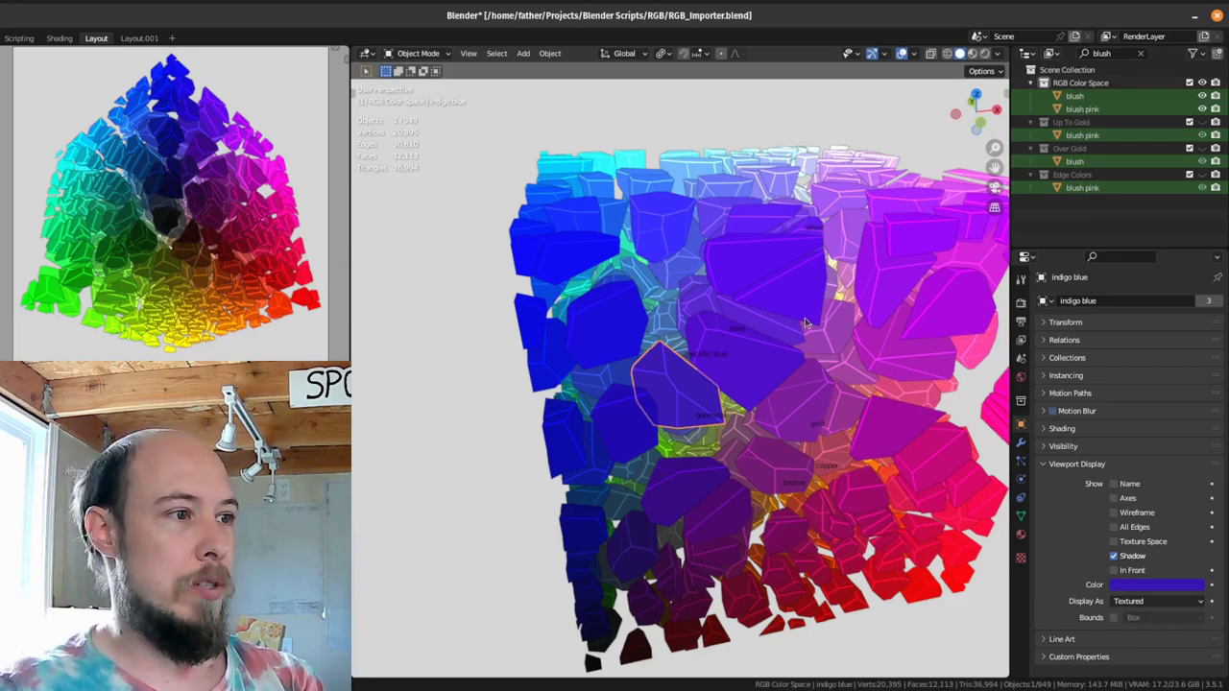
middle_click_drag(799, 328, 690, 388, "shift")
scroll(736, 329, "down", 2)
middle_click_drag(720, 336, 727, 286)
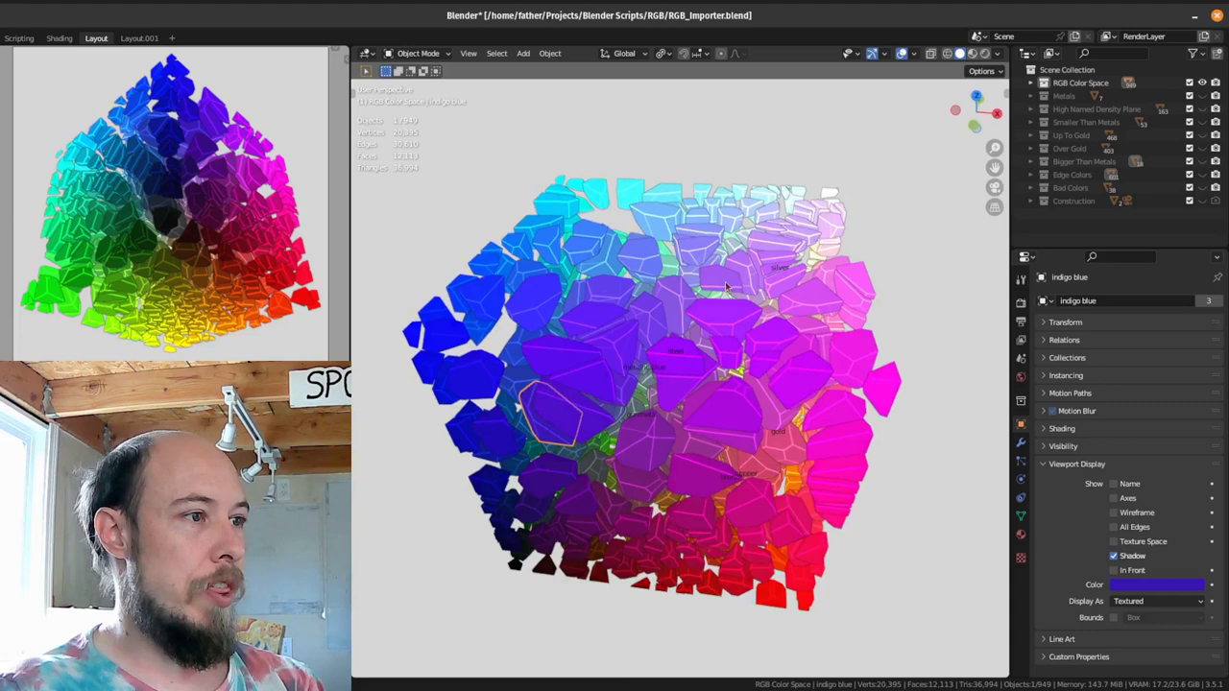
left_click(652, 327)
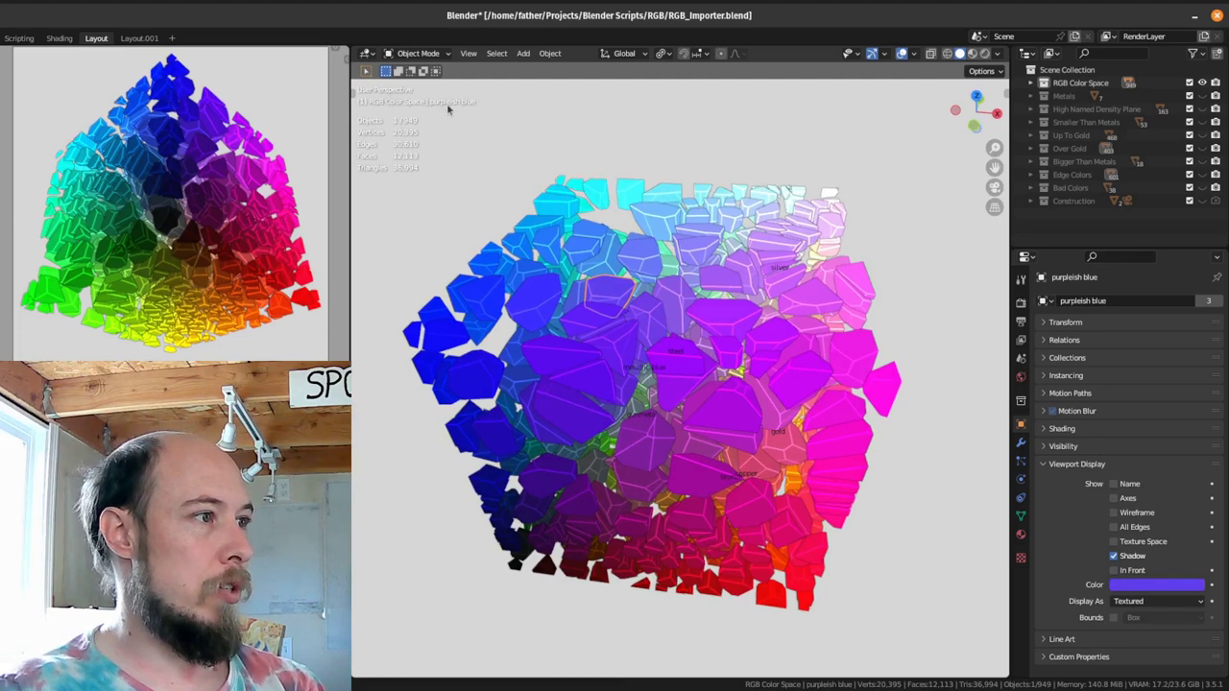
left_click(662, 272)
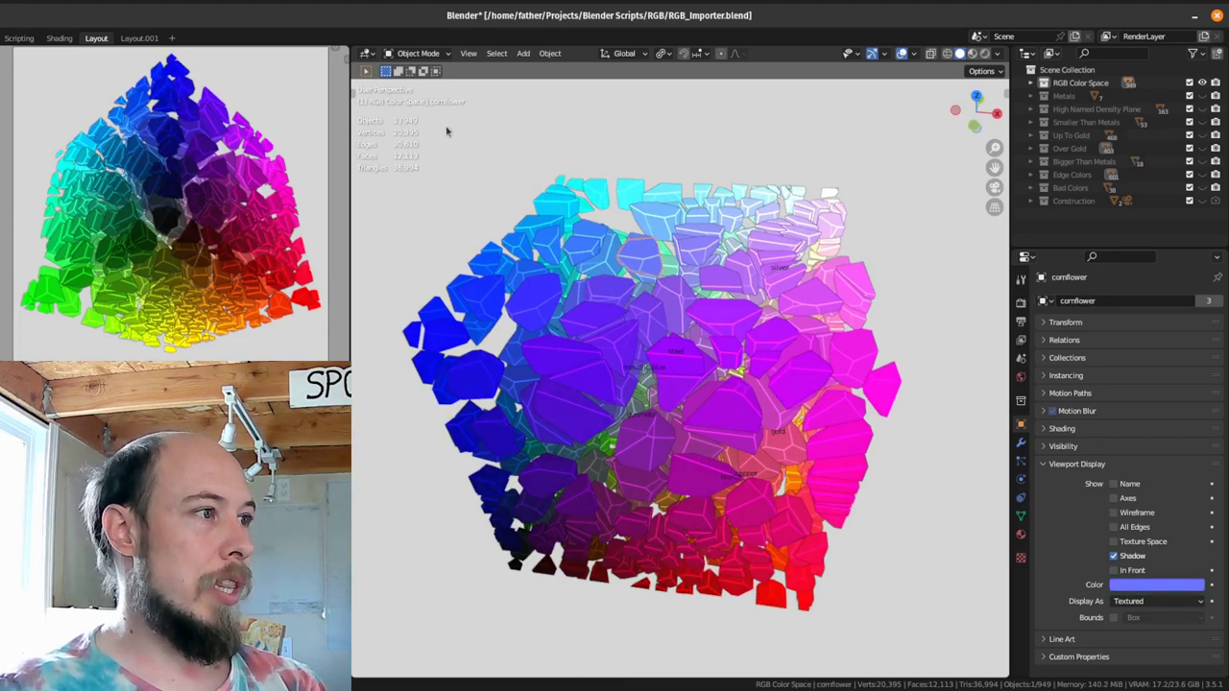
Step: Filter the scene's objects by "pink" and select all matching color cells, starting from baby pink
left_click(1110, 53)
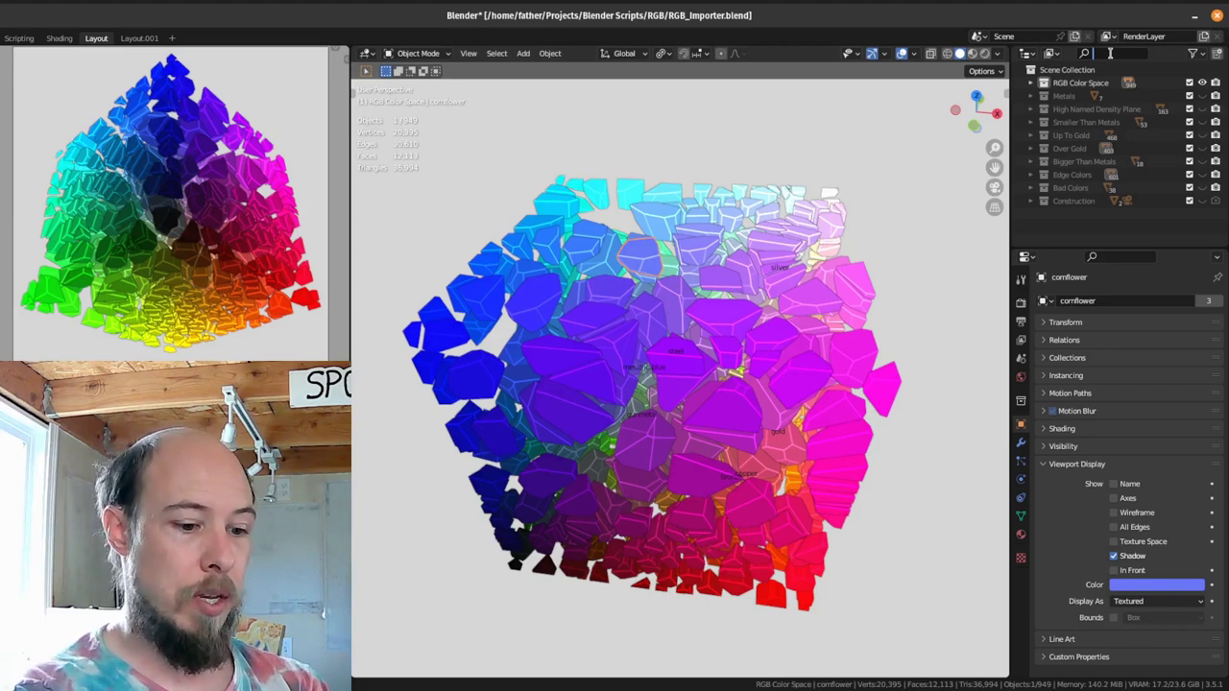
type("pin")
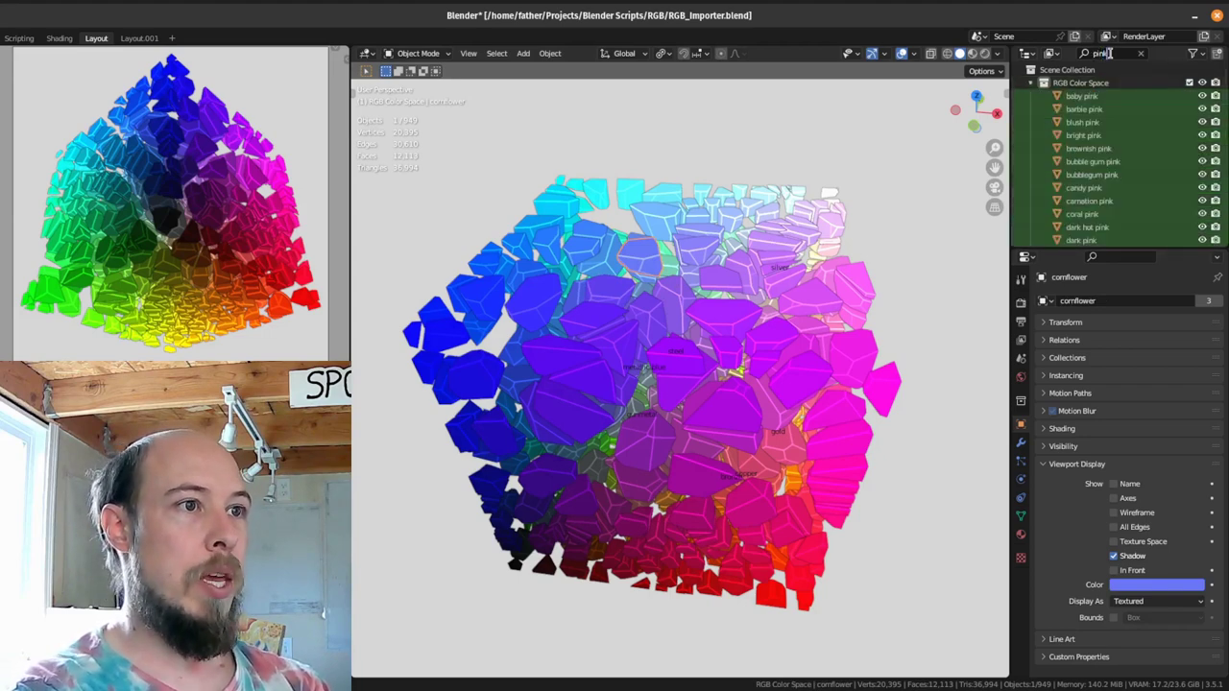
type("k")
key("Return")
left_click(1062, 96)
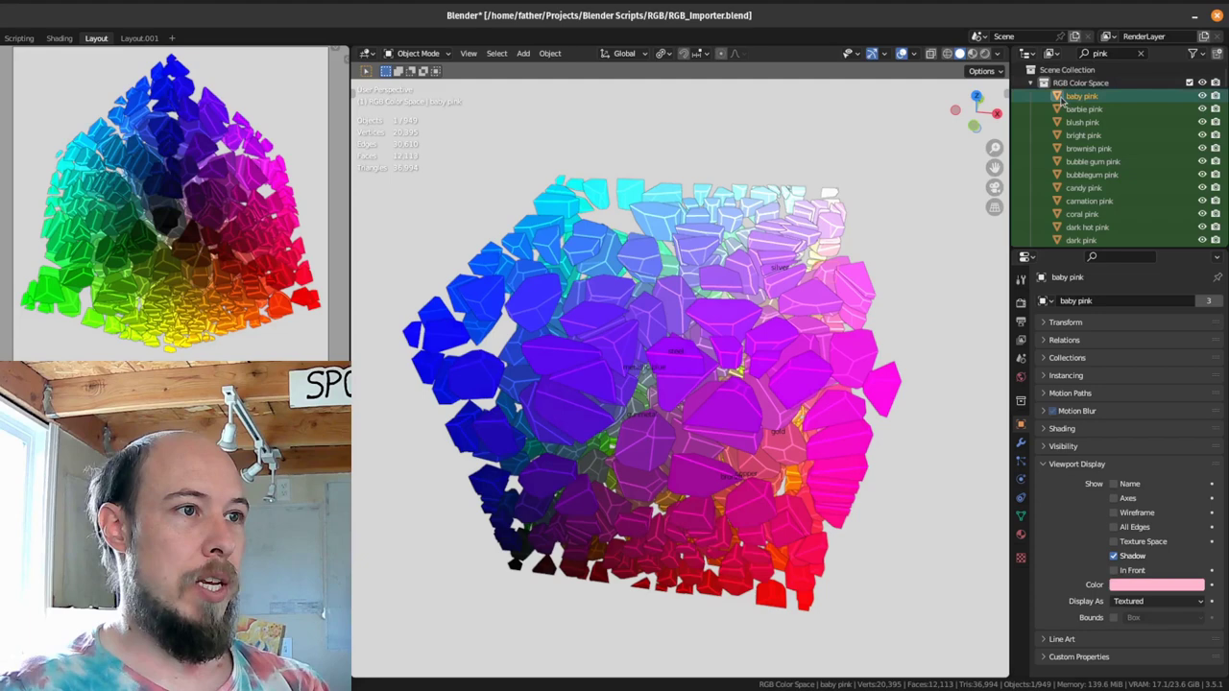
key("a")
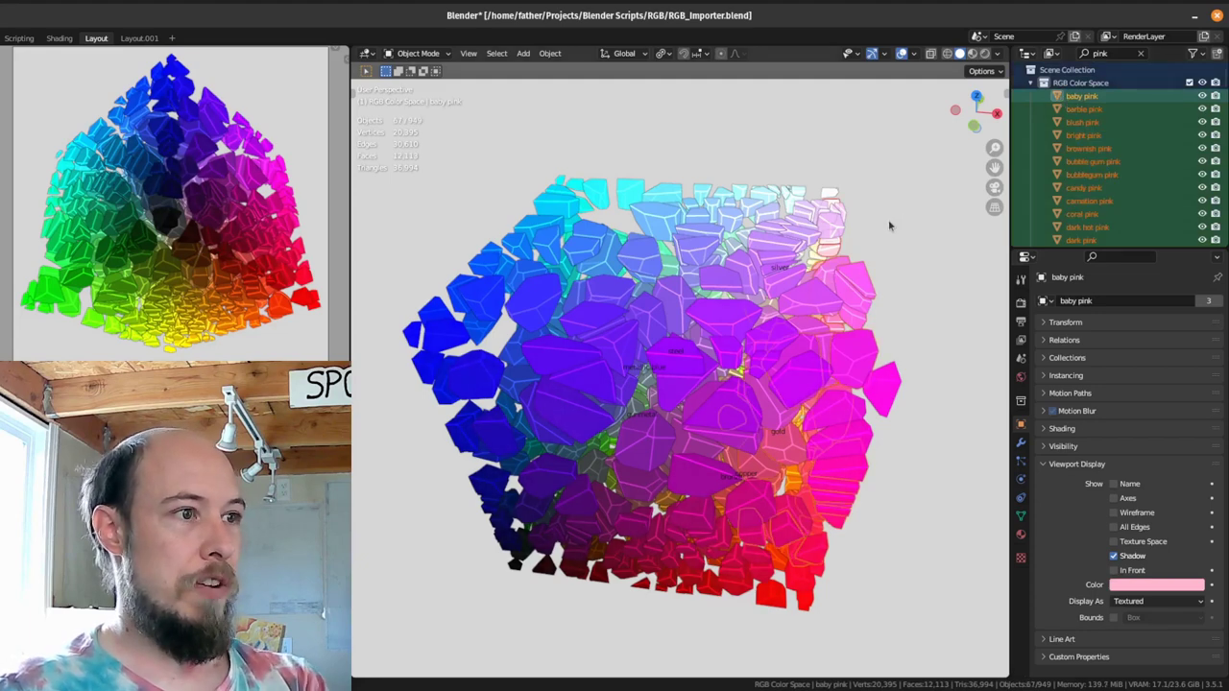
Step: Hide every color cell except the selected pink ones and clear the selection
key("shift+h")
middle_click_drag(850, 382, 715, 317)
key("alt+a")
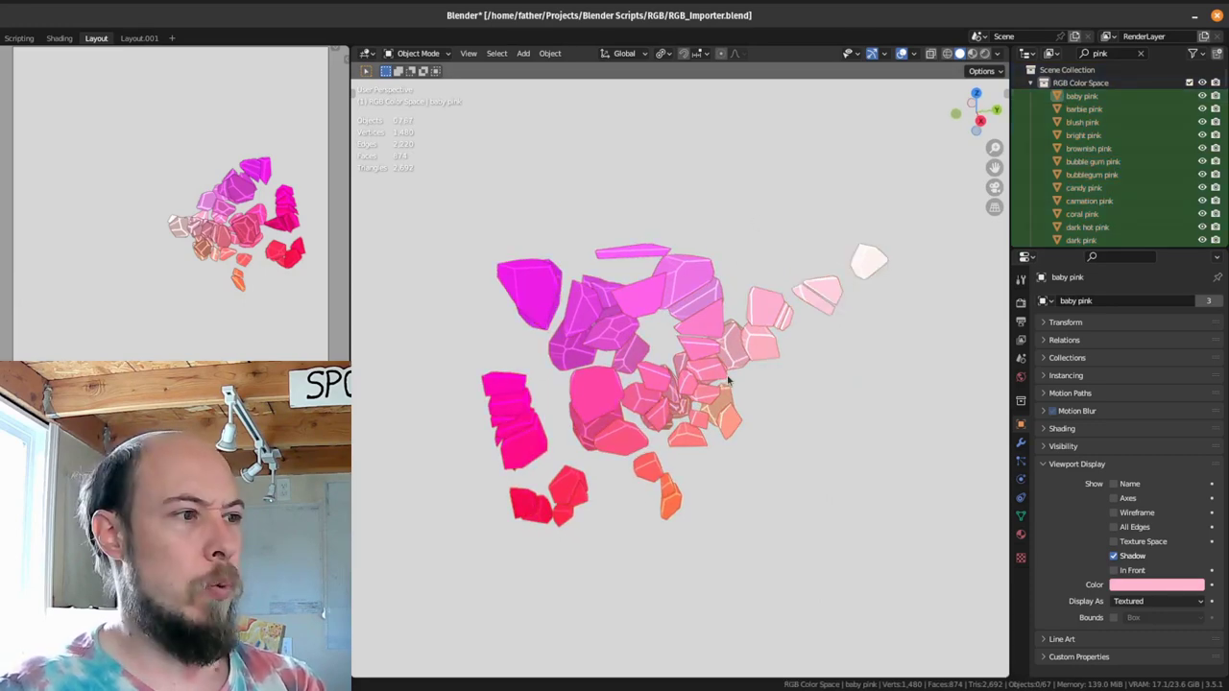
Step: Select the bubble gum pink, medium pink, darkish pink, carnation pink and pink cells one after another to identify them
middle_click_drag(728, 382, 695, 336)
left_click(692, 333)
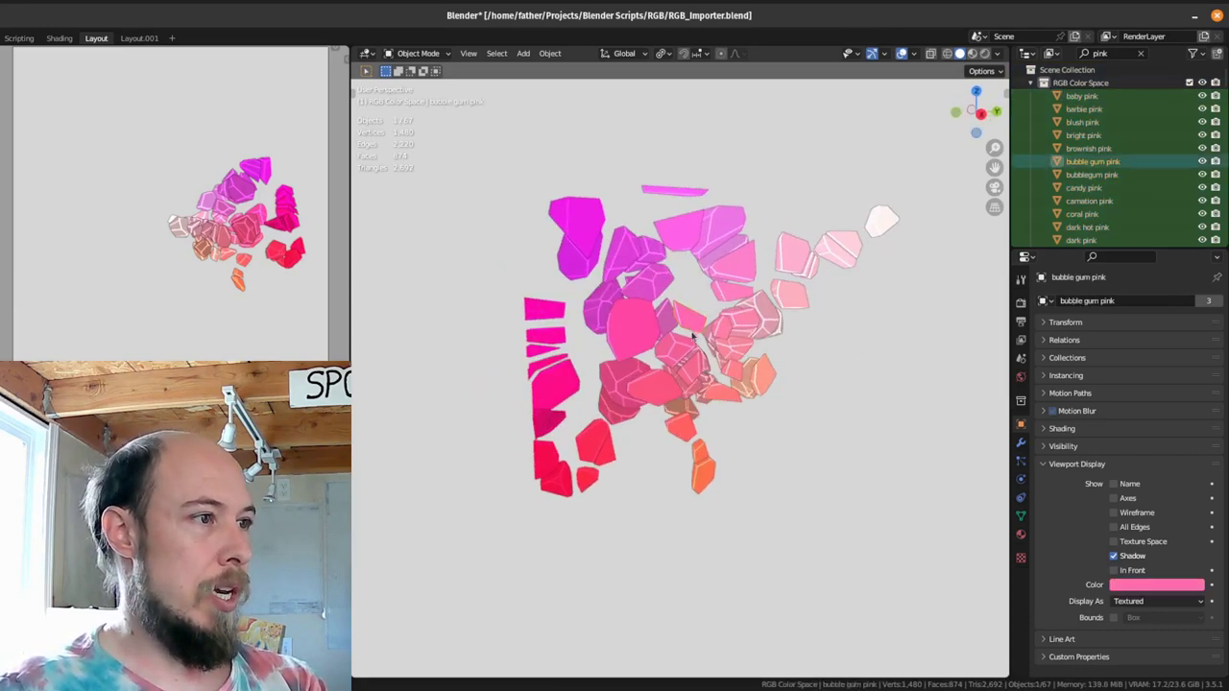
scroll(701, 341, "up", 1)
left_click(672, 350)
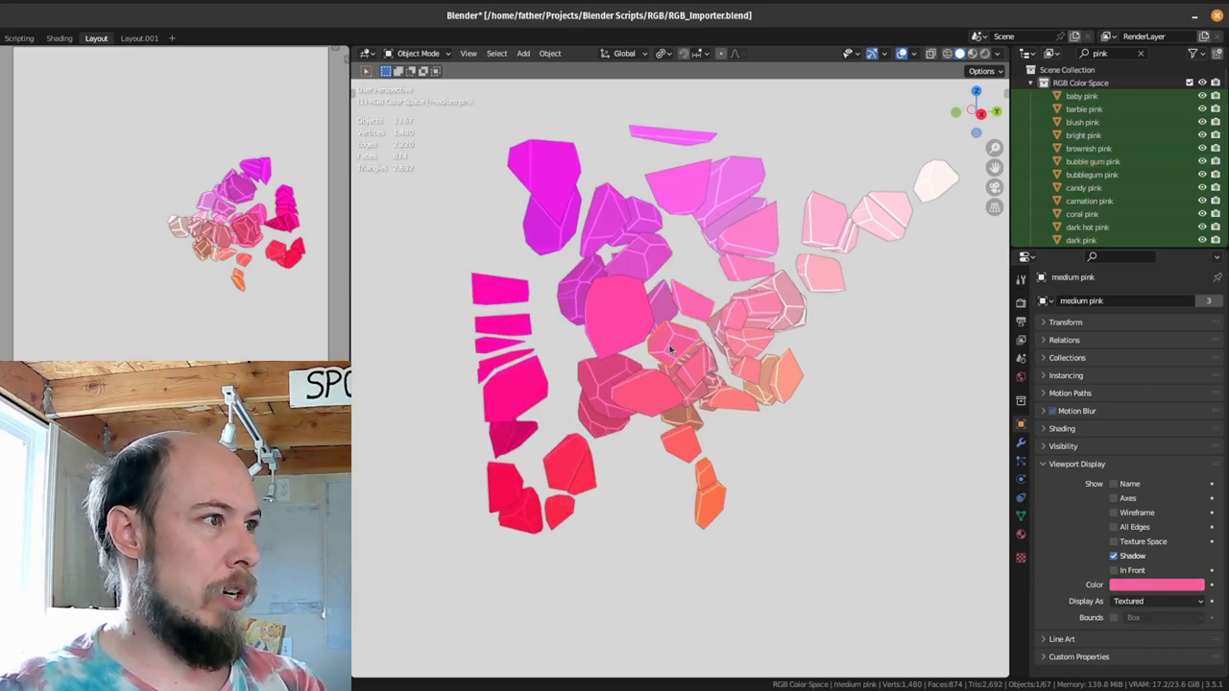
left_click(625, 368)
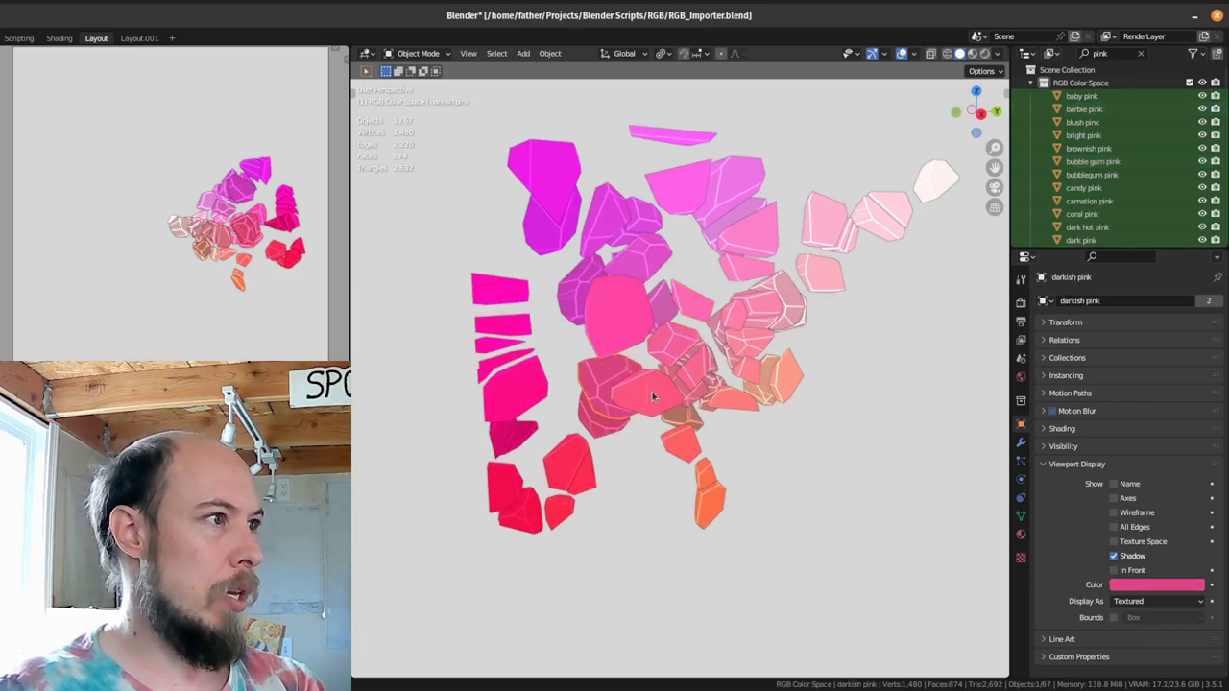
left_click(726, 326)
middle_click_drag(716, 343, 746, 241)
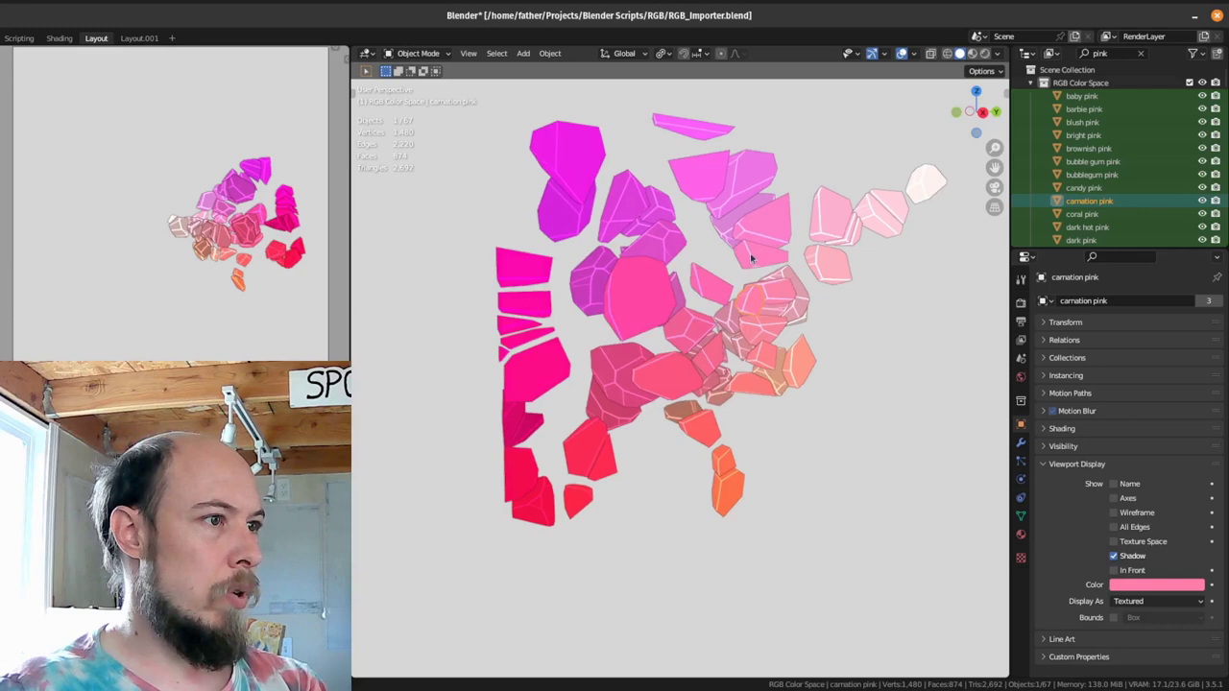
left_click(760, 247)
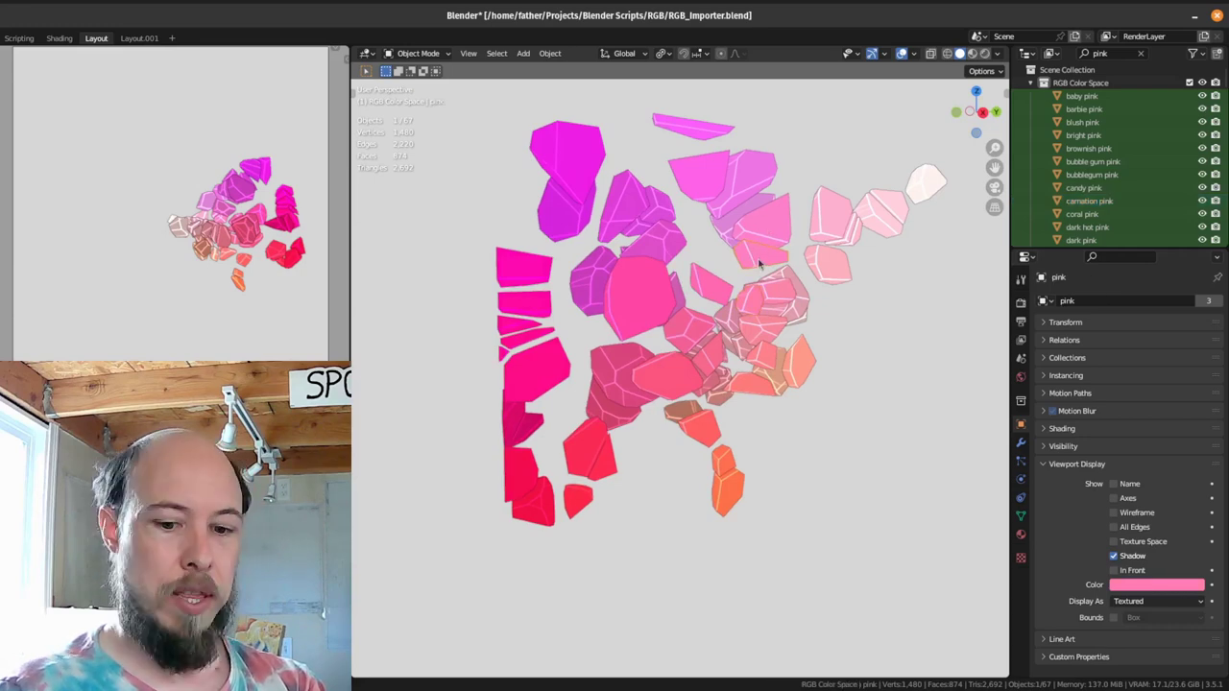
Step: Examine the shape and spread of the isolated pink cells around the pink cell from several angles
key("KP_Decimal")
scroll(744, 269, "down", 7)
middle_click_drag(711, 324, 857, 193)
scroll(678, 346, "down", 6)
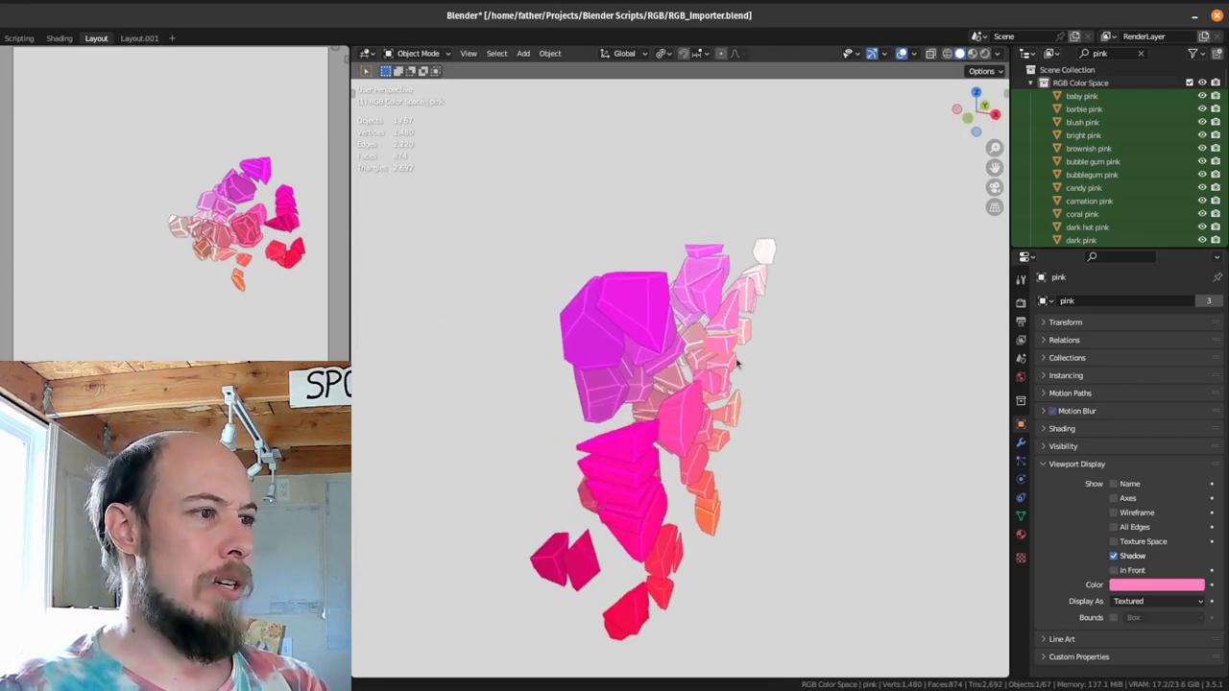
scroll(738, 363, "up", 3)
scroll(756, 318, "up", 2)
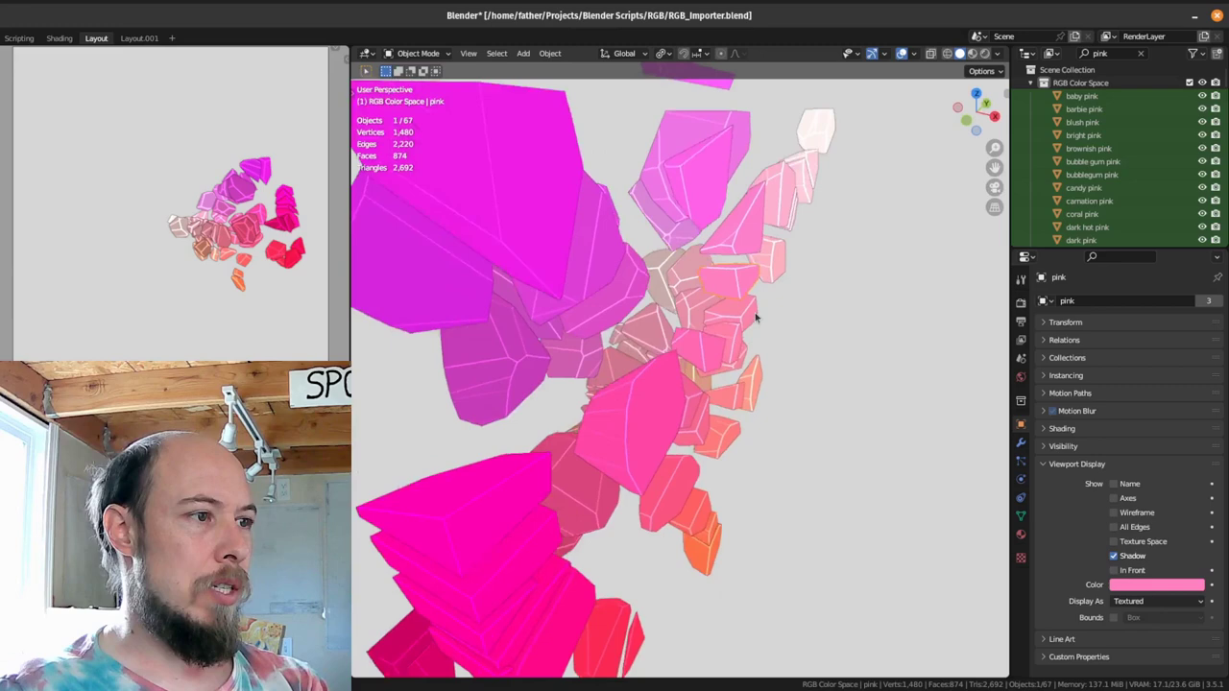
middle_click_drag(756, 318, 727, 280)
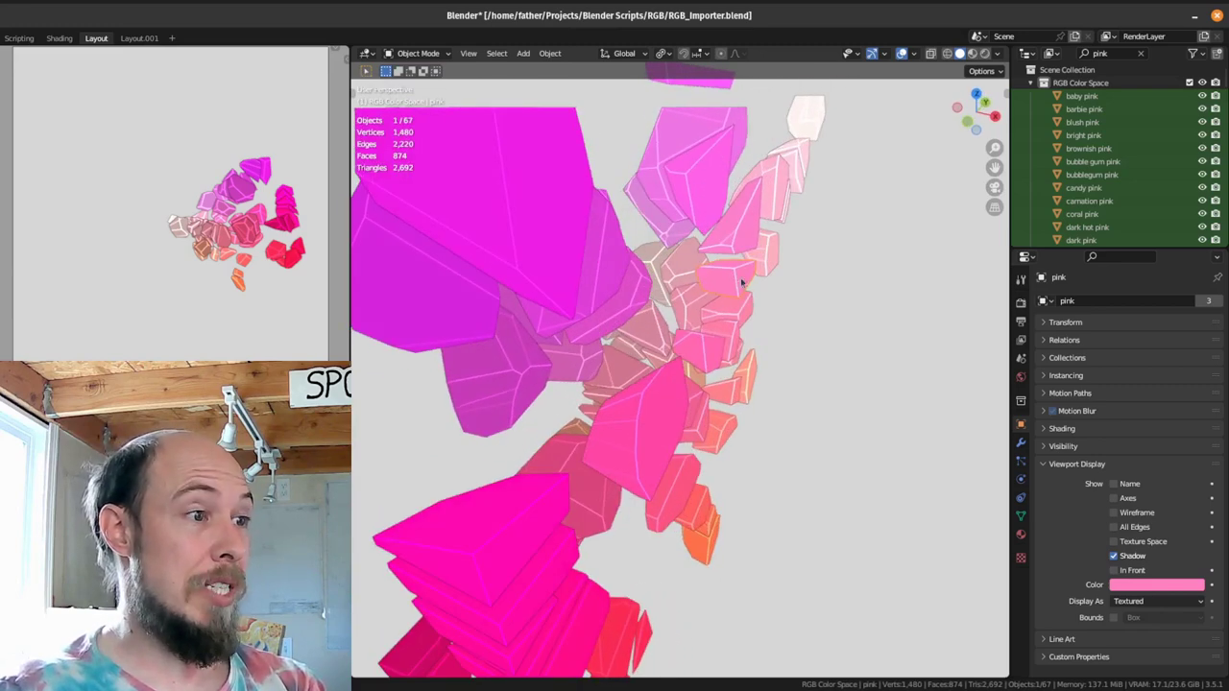
scroll(729, 337, "down", 2)
middle_click_drag(722, 378, 673, 310)
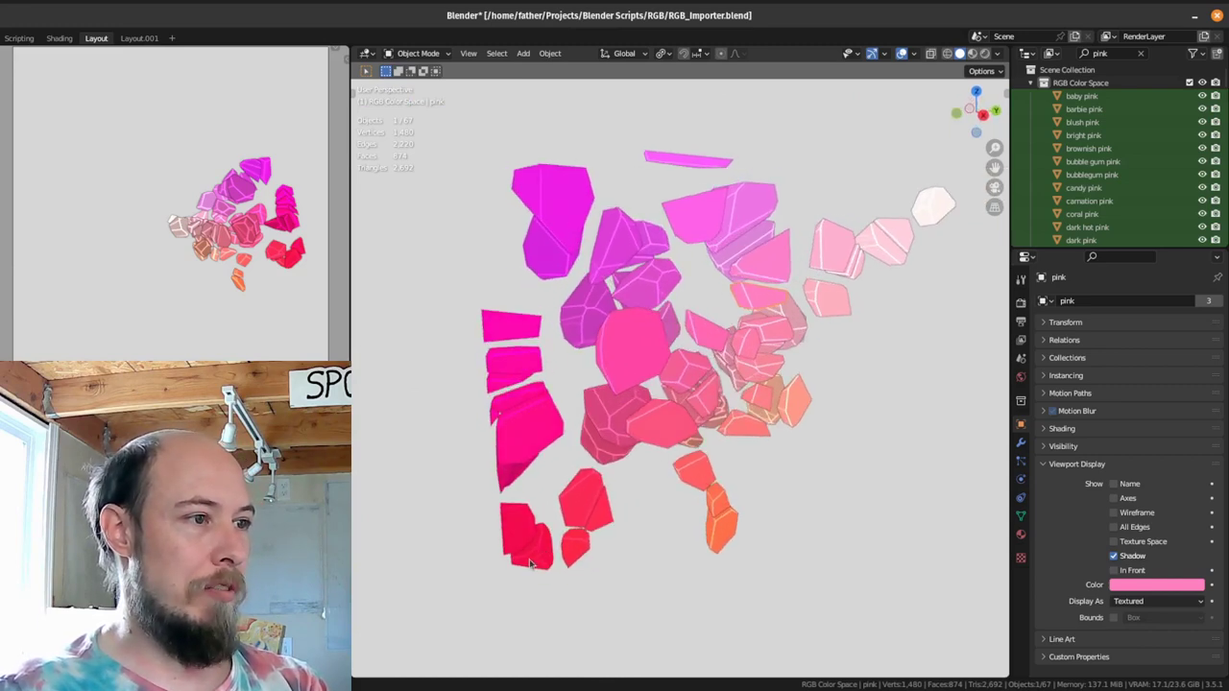
middle_click_drag(764, 299, 567, 544)
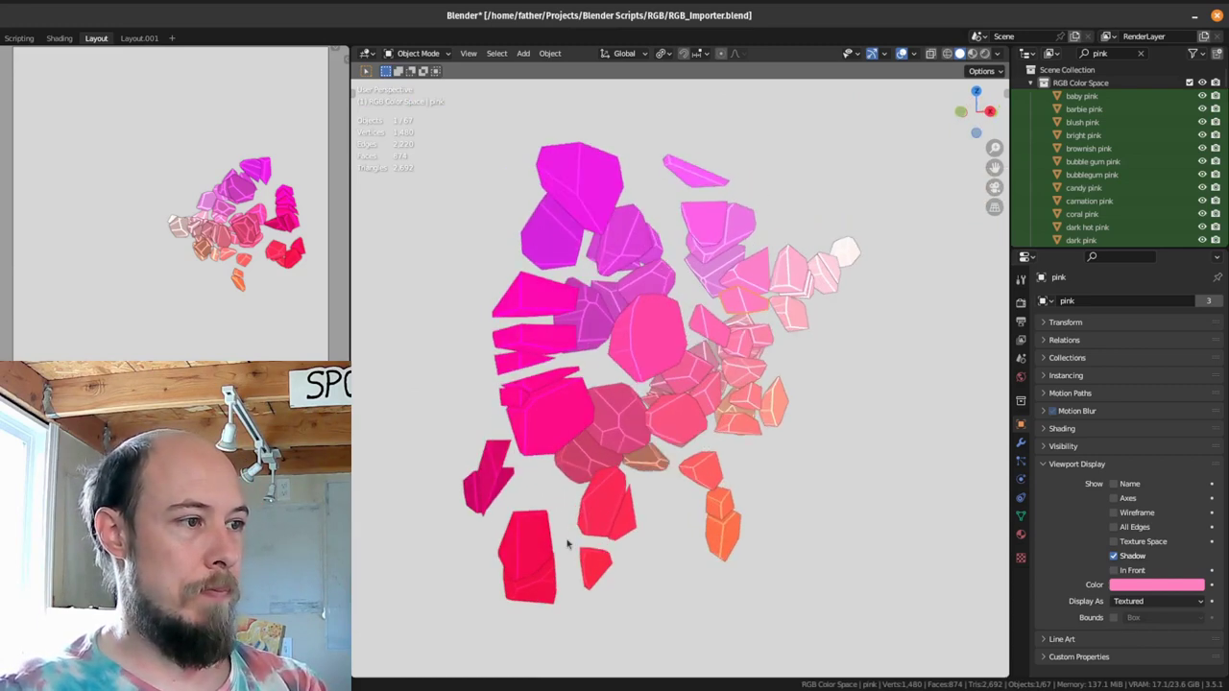
middle_click_drag(615, 477, 870, 280)
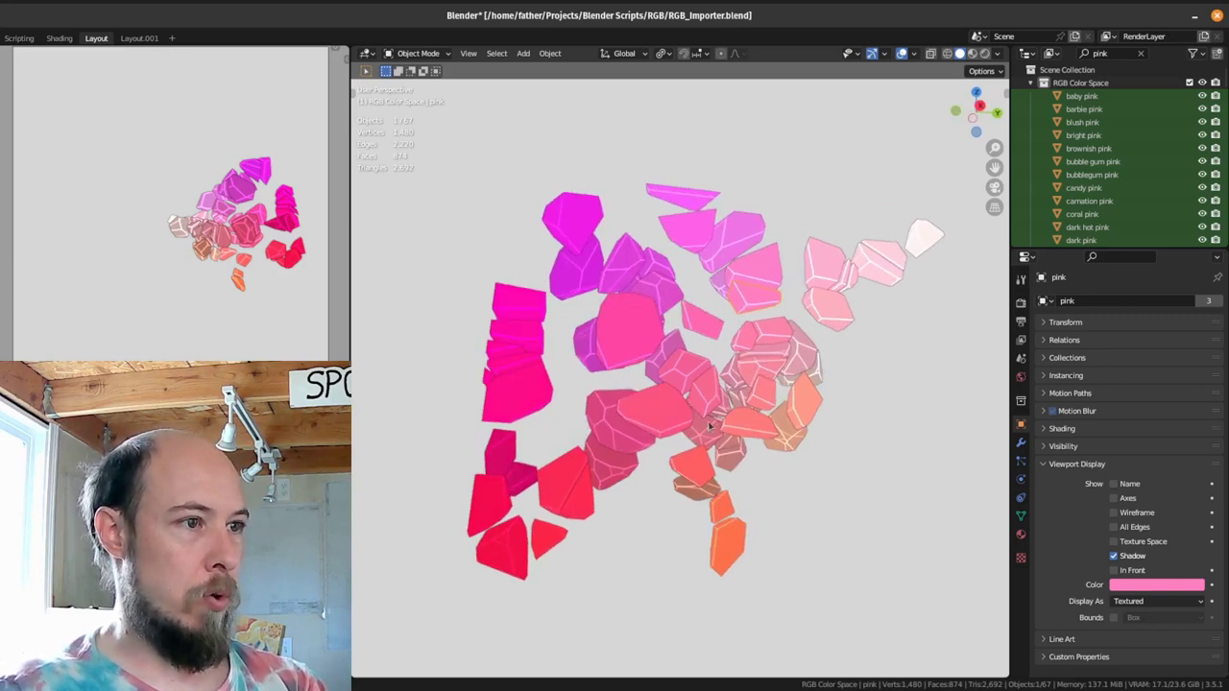
Step: Select the very light pink, pinkish red and pinky red cells at the outer ends of the pink group to identify them
left_click(923, 237)
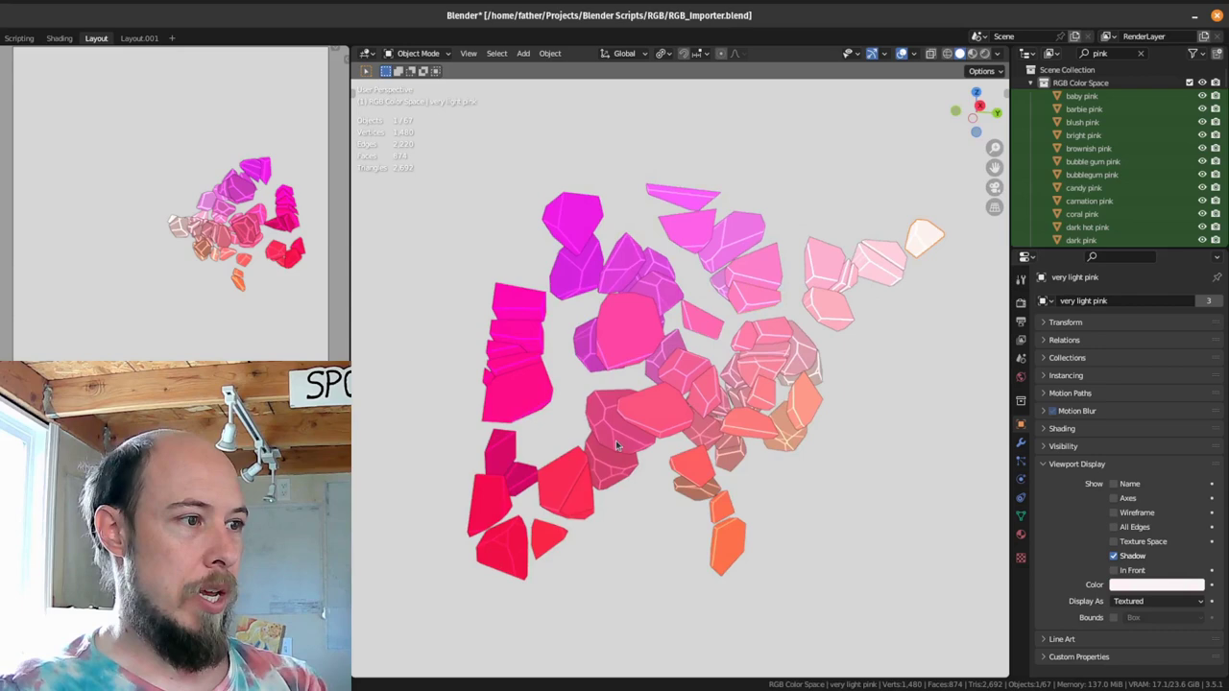
left_click(487, 557)
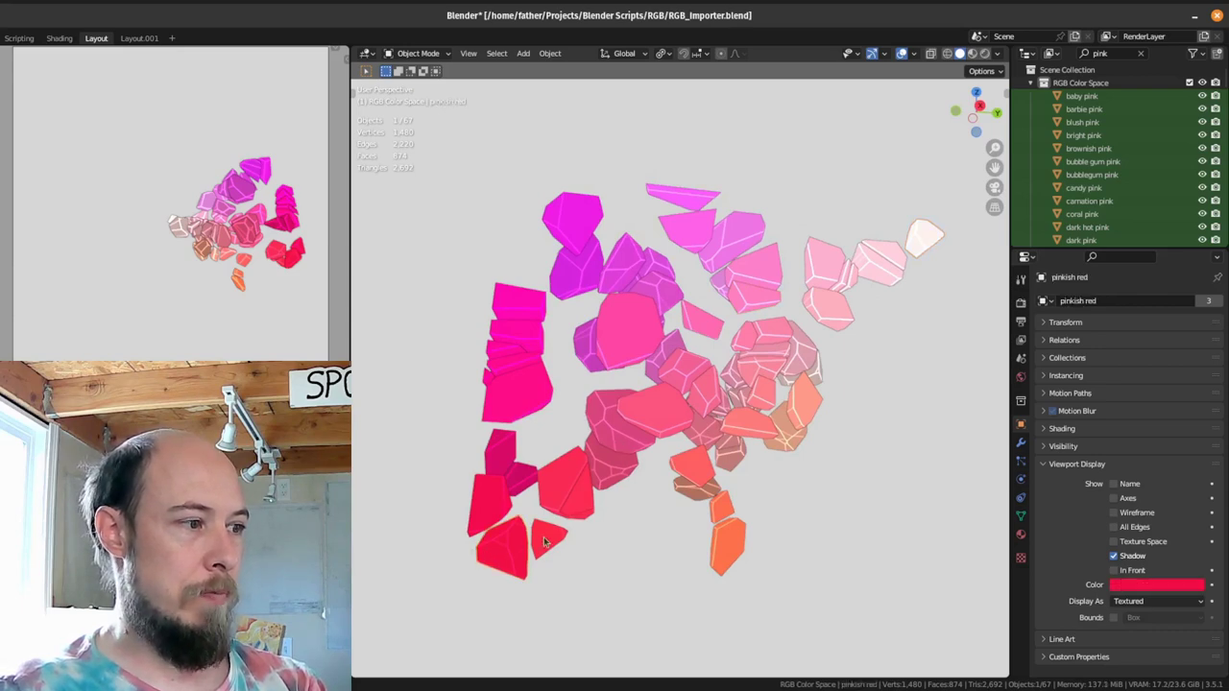
middle_click_drag(547, 543, 638, 547)
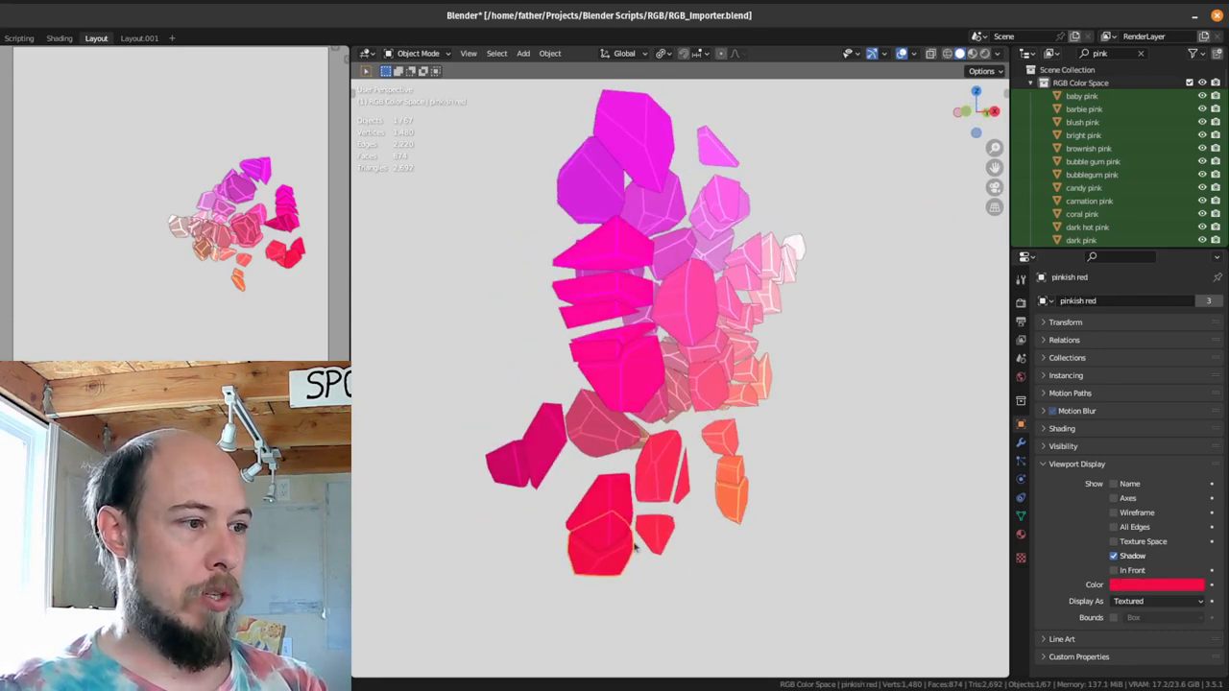
left_click(665, 540)
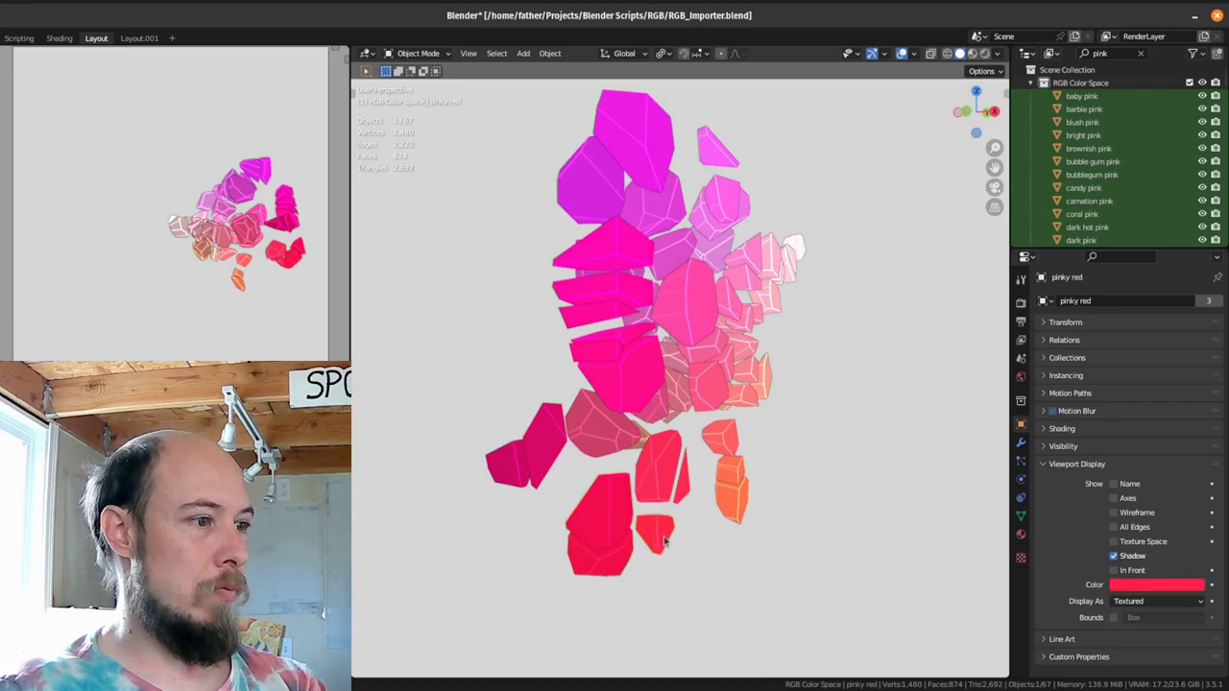
middle_click_drag(655, 564, 526, 520)
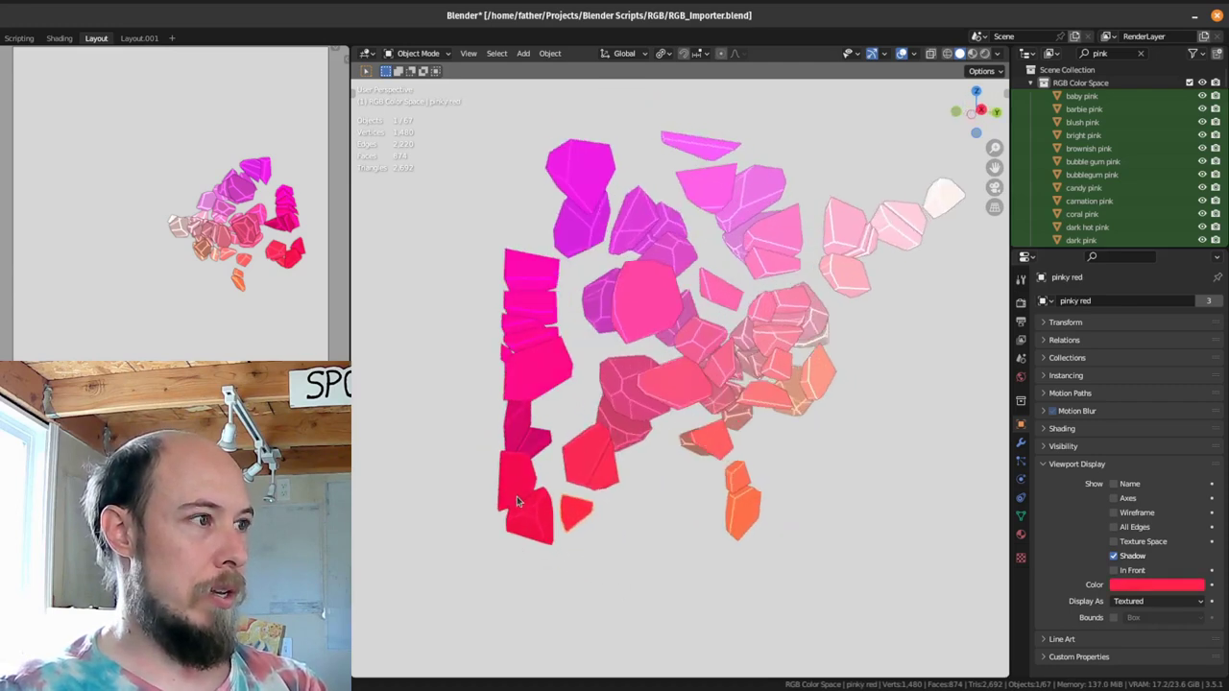
Step: Reveal all hidden color cells to compare the pinks with the full cube, and undo the reveal
key("alt+h")
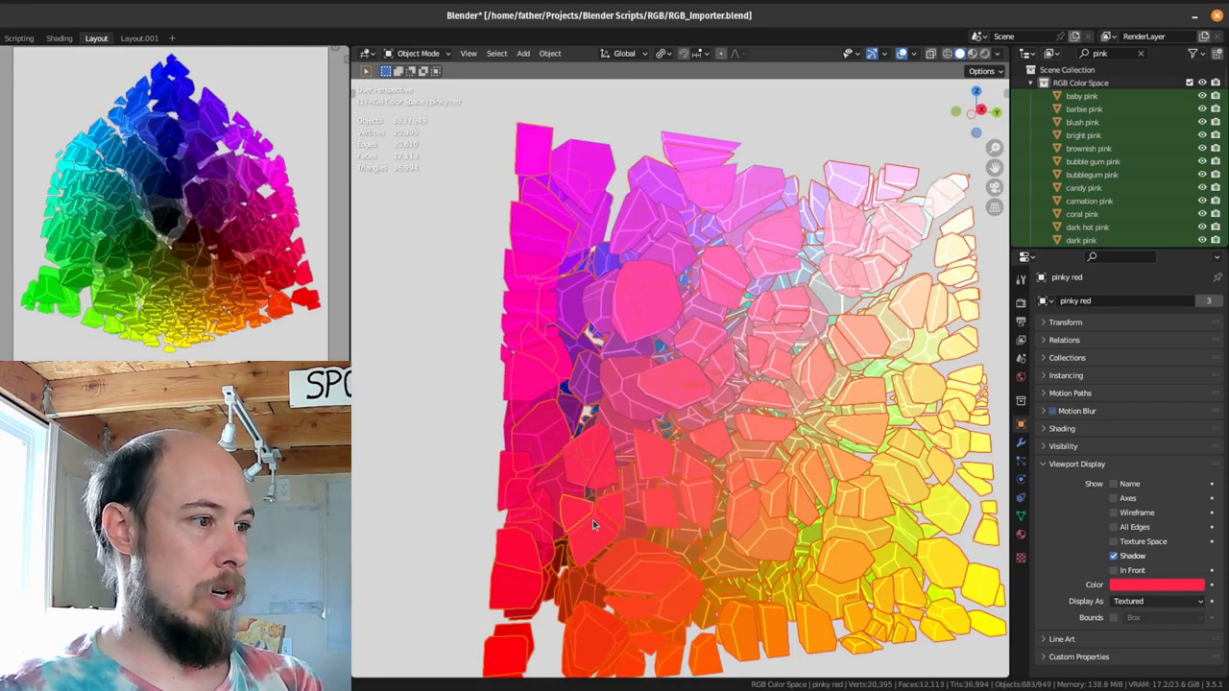
middle_click_drag(585, 533, 507, 588)
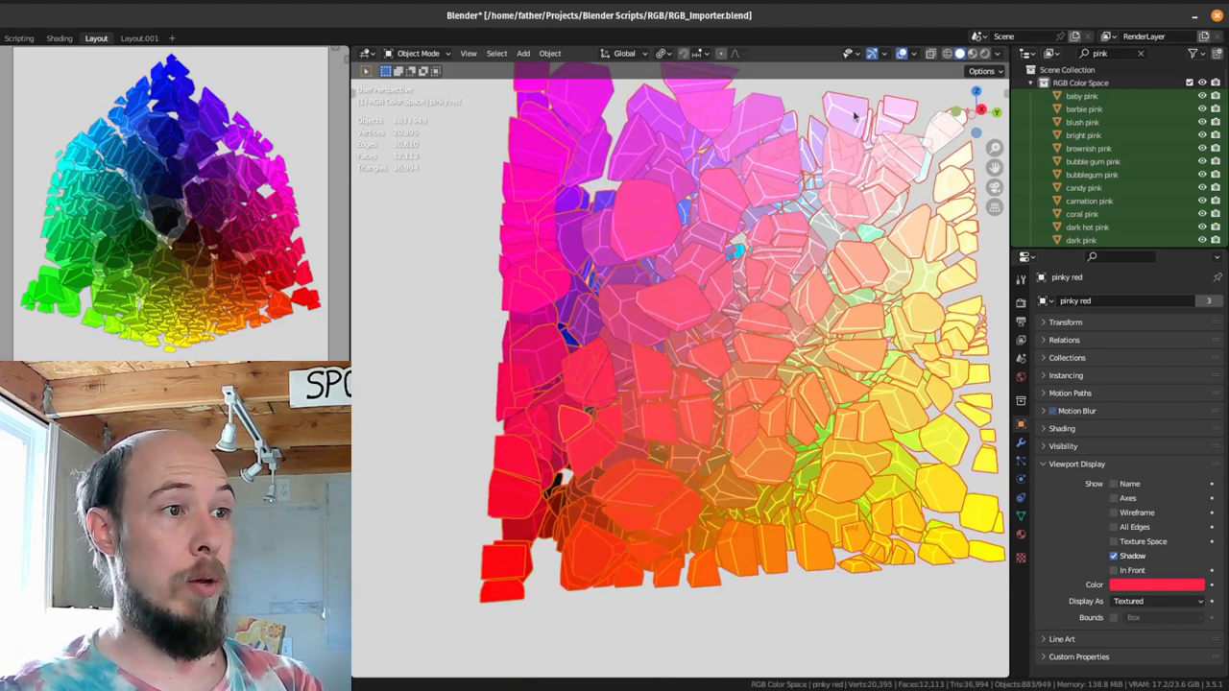
key("ctrl+z")
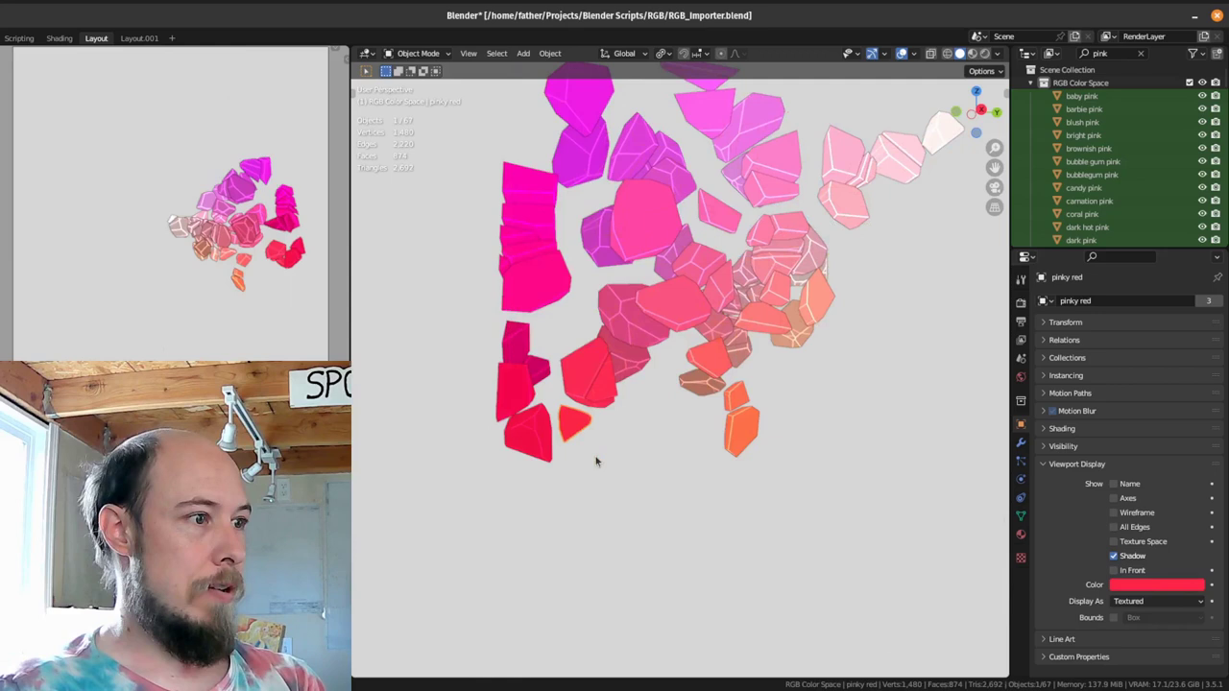
Step: Select the neighboring orange pink and pinkish orange cells alternately to compare their names and colors
left_click(748, 423)
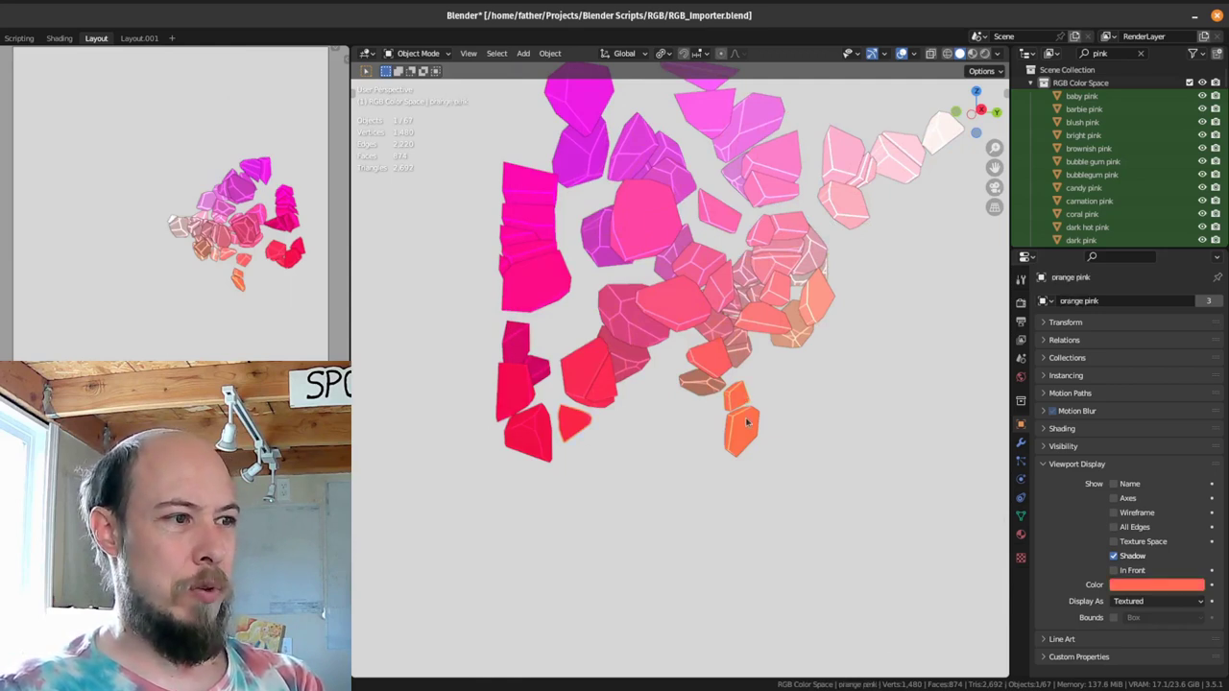
left_click(749, 432)
left_click(745, 401)
left_click(745, 419)
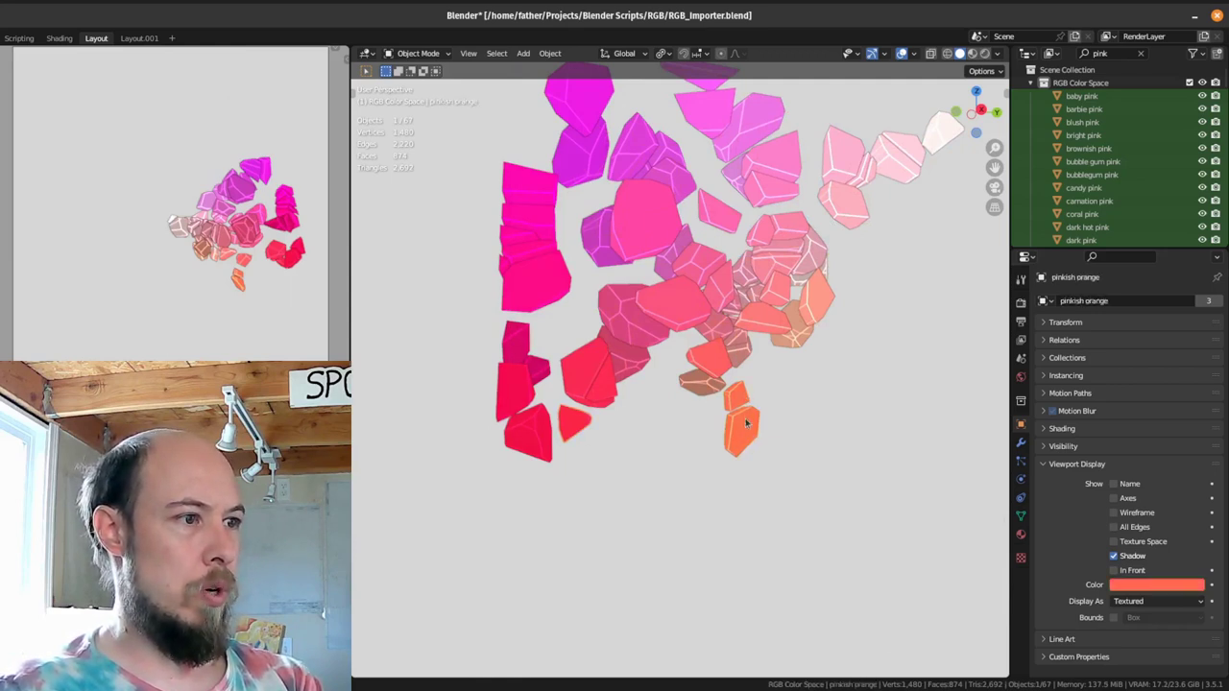
left_click(745, 395)
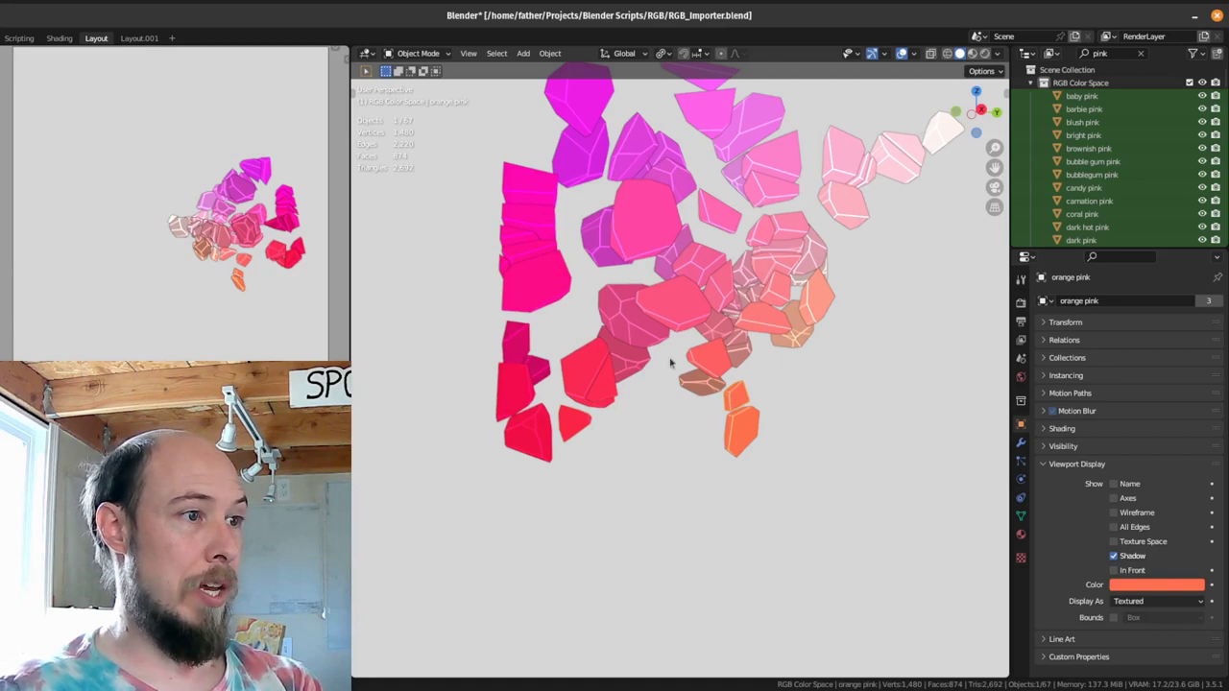
Step: Select the pink/purple, pinkish red and salmon pink cells to identify the limits of the pink range
middle_click_drag(776, 259, 704, 315, "shift")
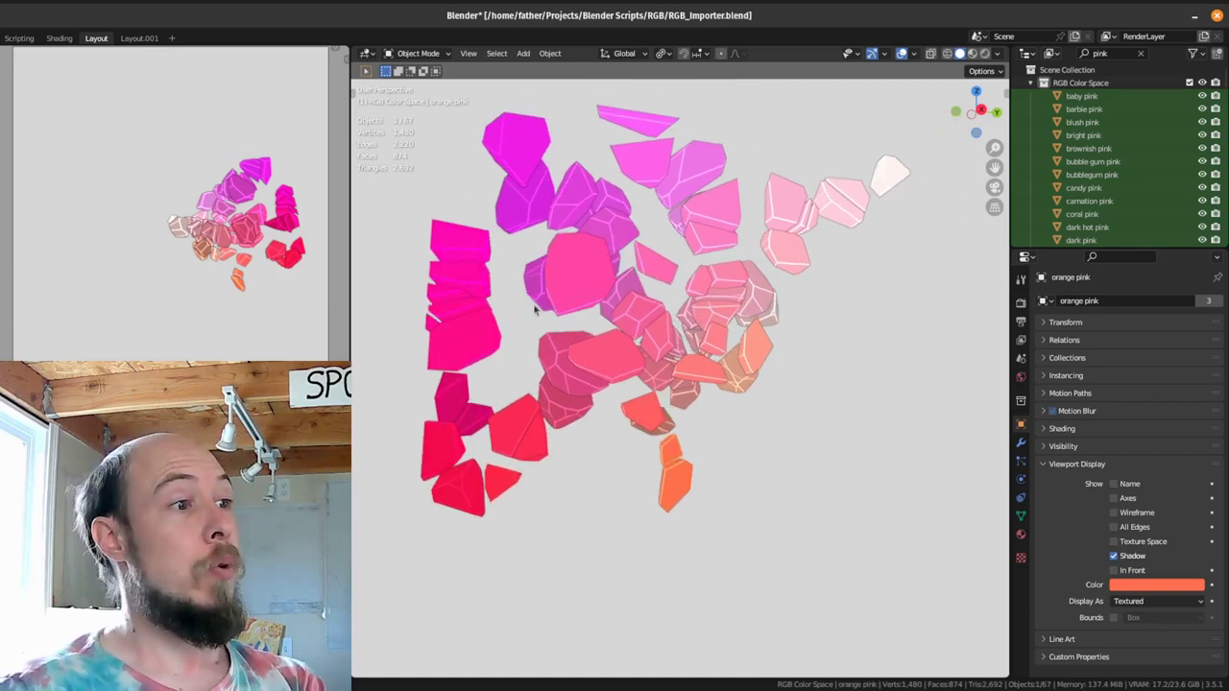
left_click(522, 158)
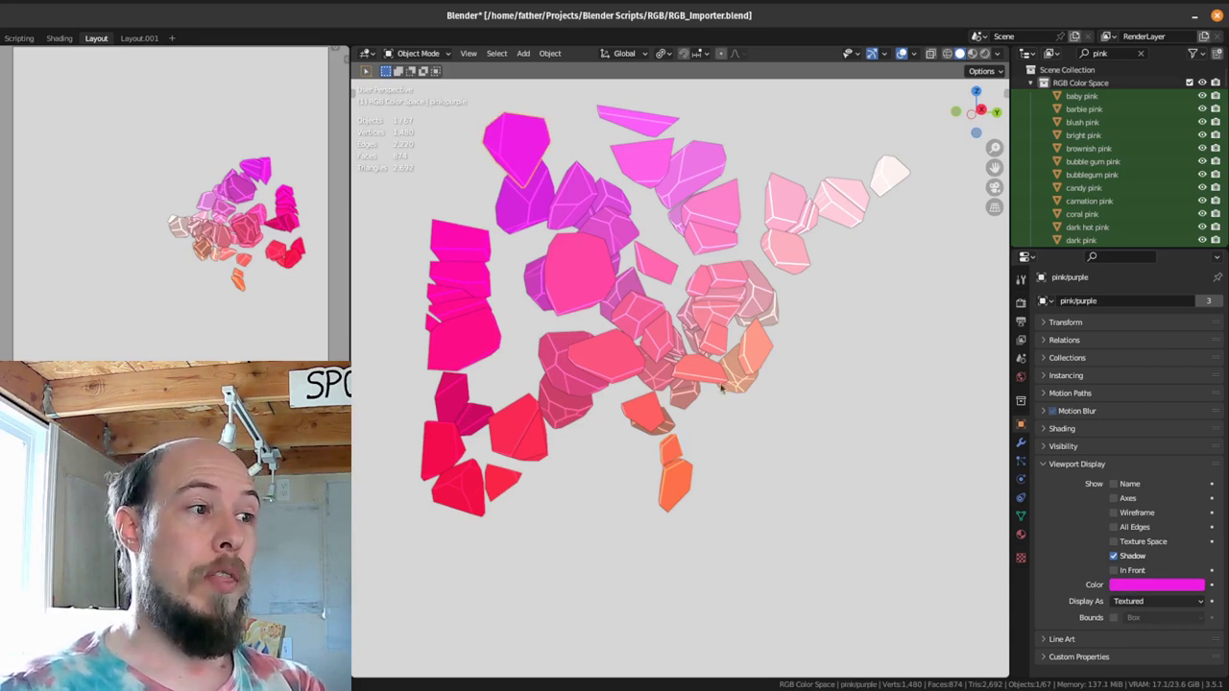
left_click(462, 502)
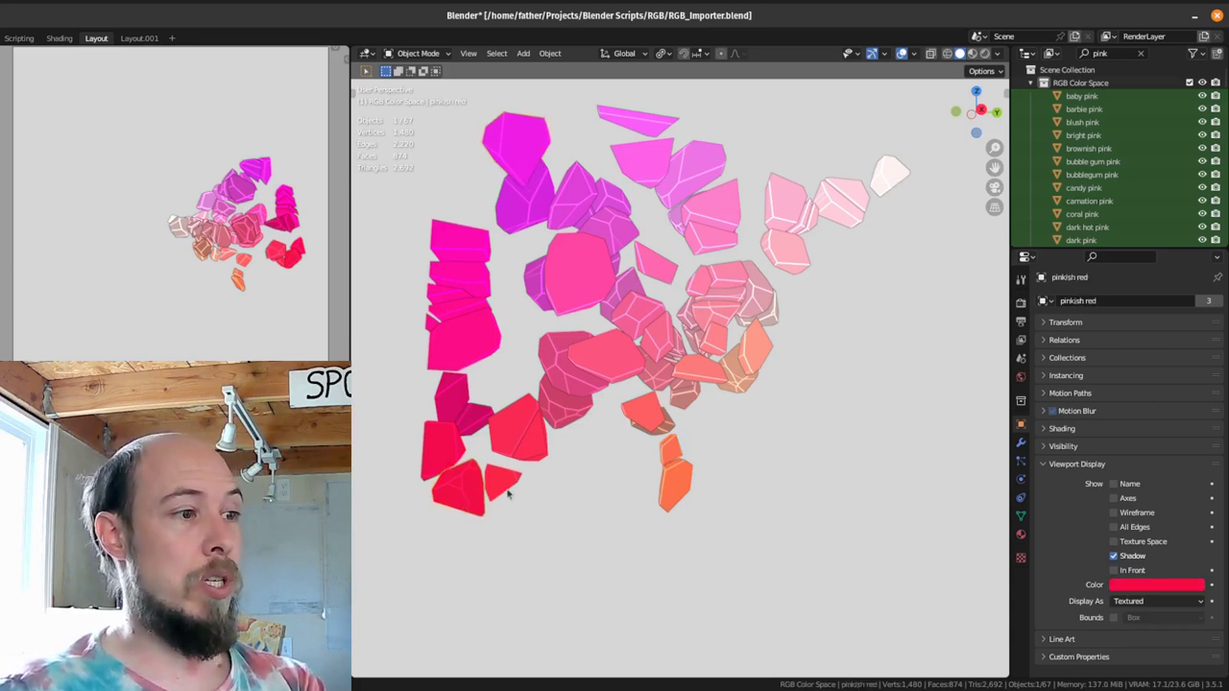
left_click(694, 373)
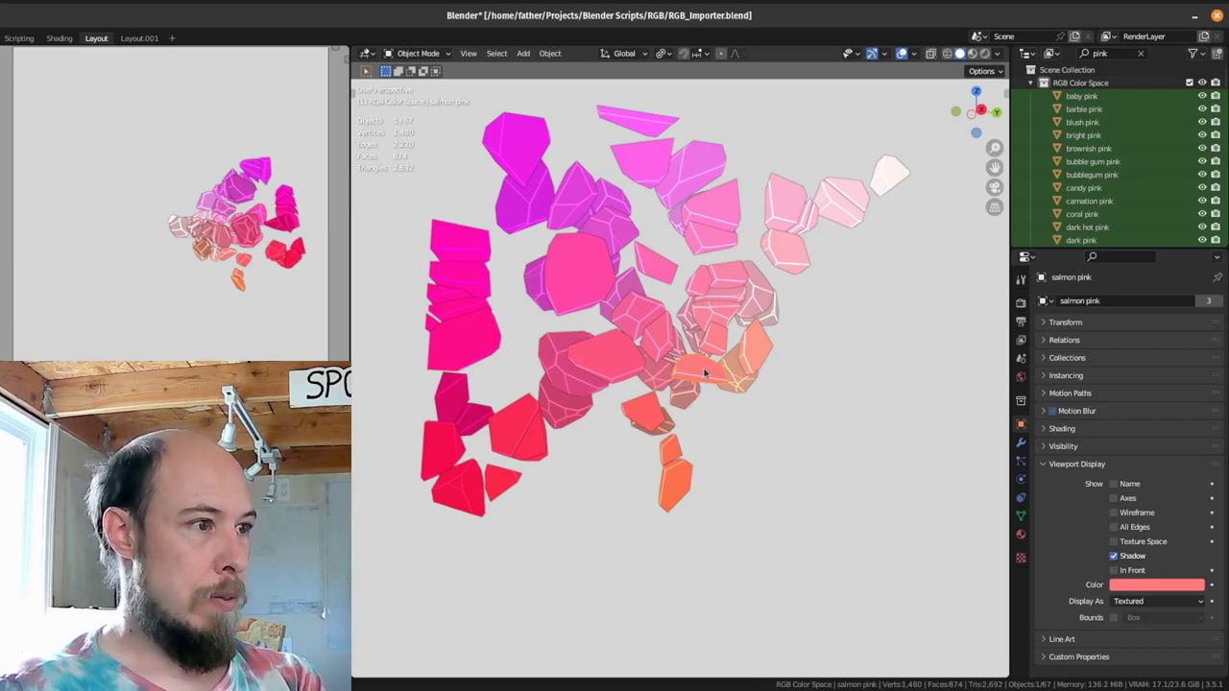
Step: Reveal all hidden color cells and select the adjacent salmon and salmon pink cells to compare them
key("alt+h")
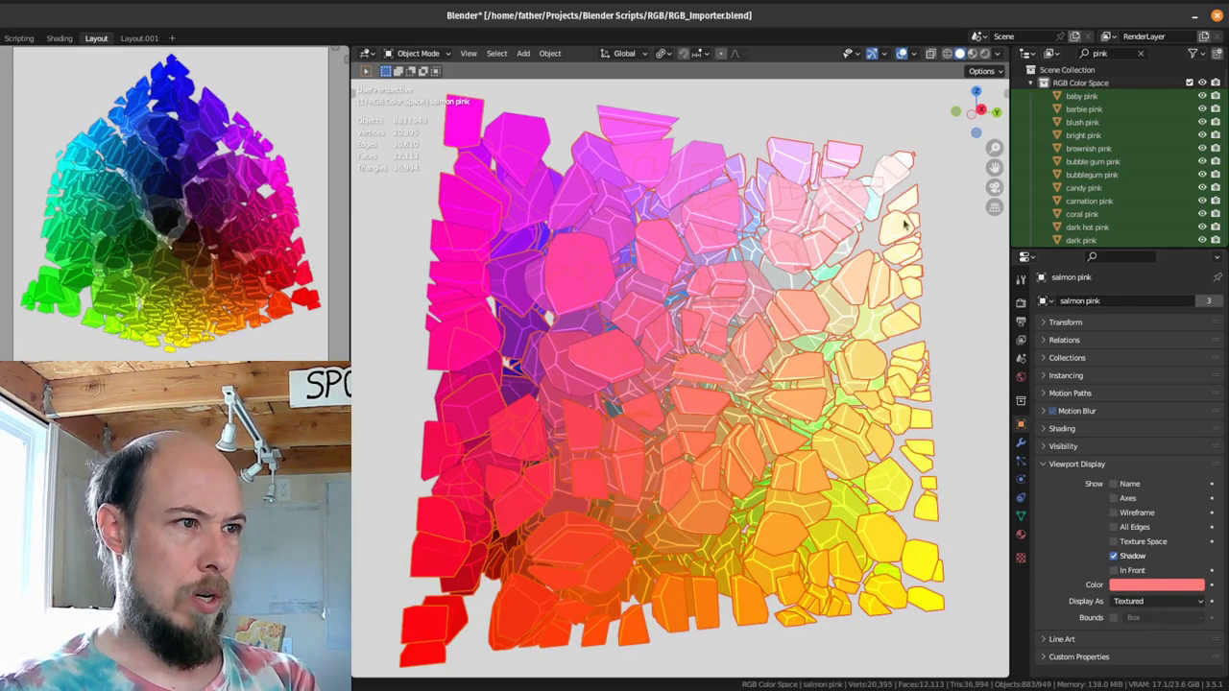
left_click(698, 398)
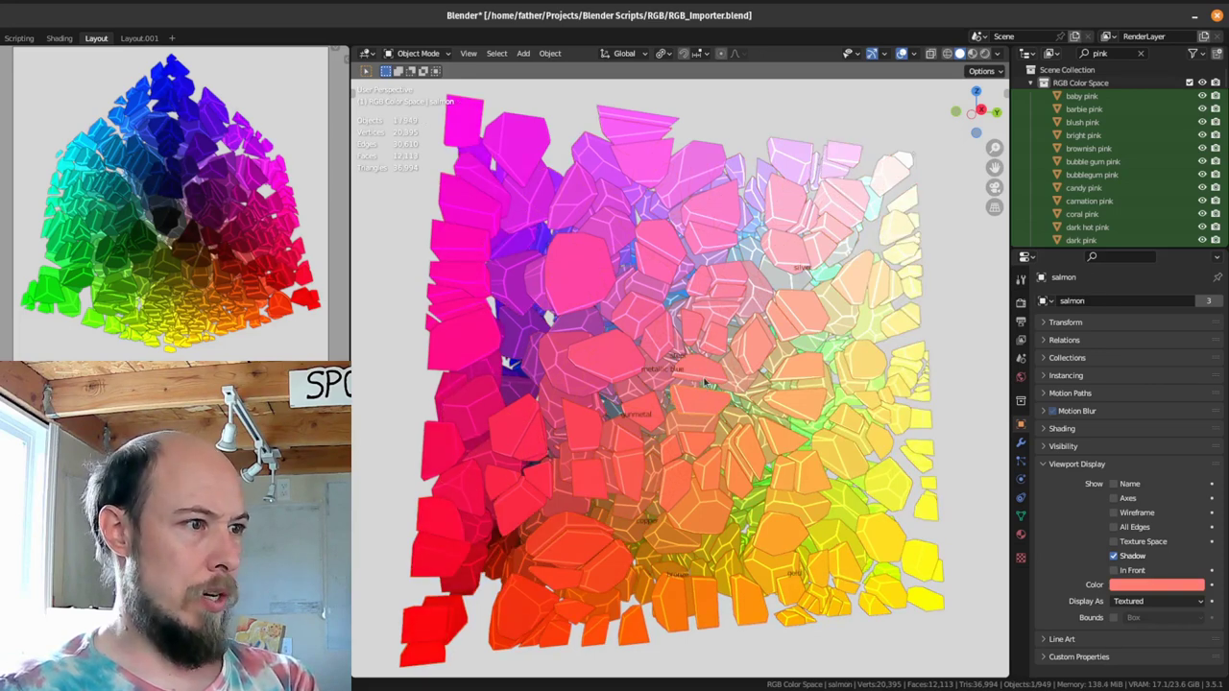
left_click(702, 378)
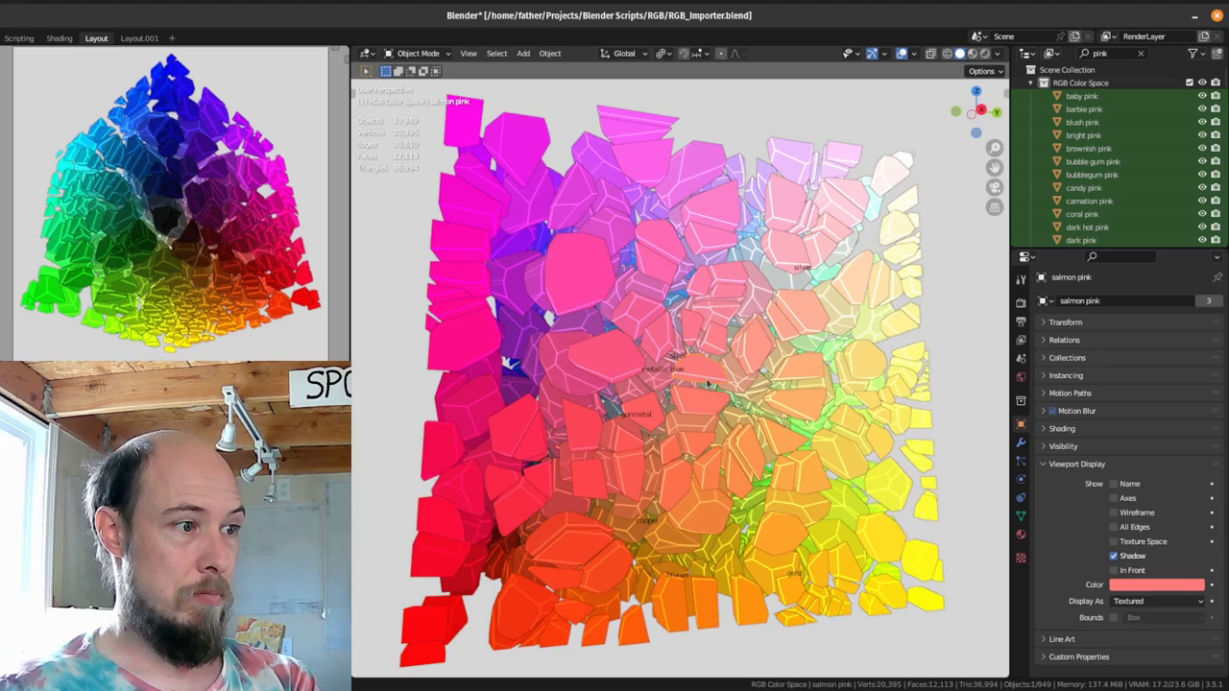
Step: Inspect the salmon pink cell's viewport display color as RGB values
left_click(1139, 584)
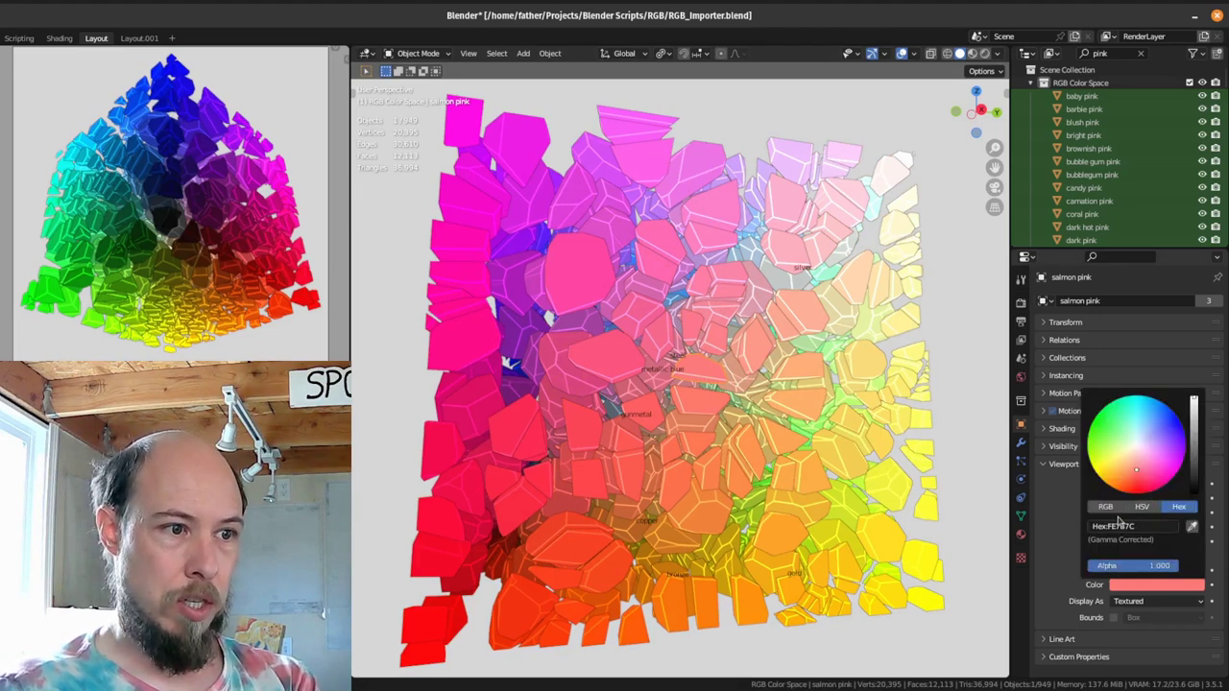
left_click(1106, 507)
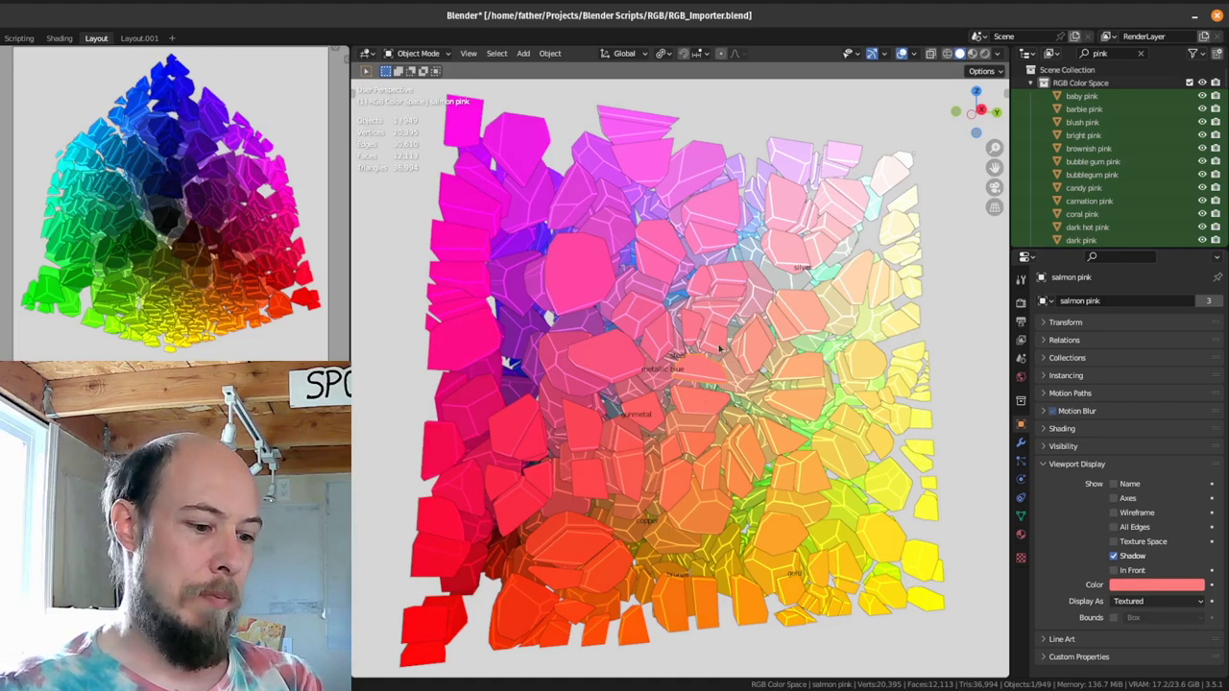
Step: Undo the latest cell selections and the reveal to return to the isolated pink cells
key("ctrl+z")
key("ctrl+z")
key("ctrl+z")
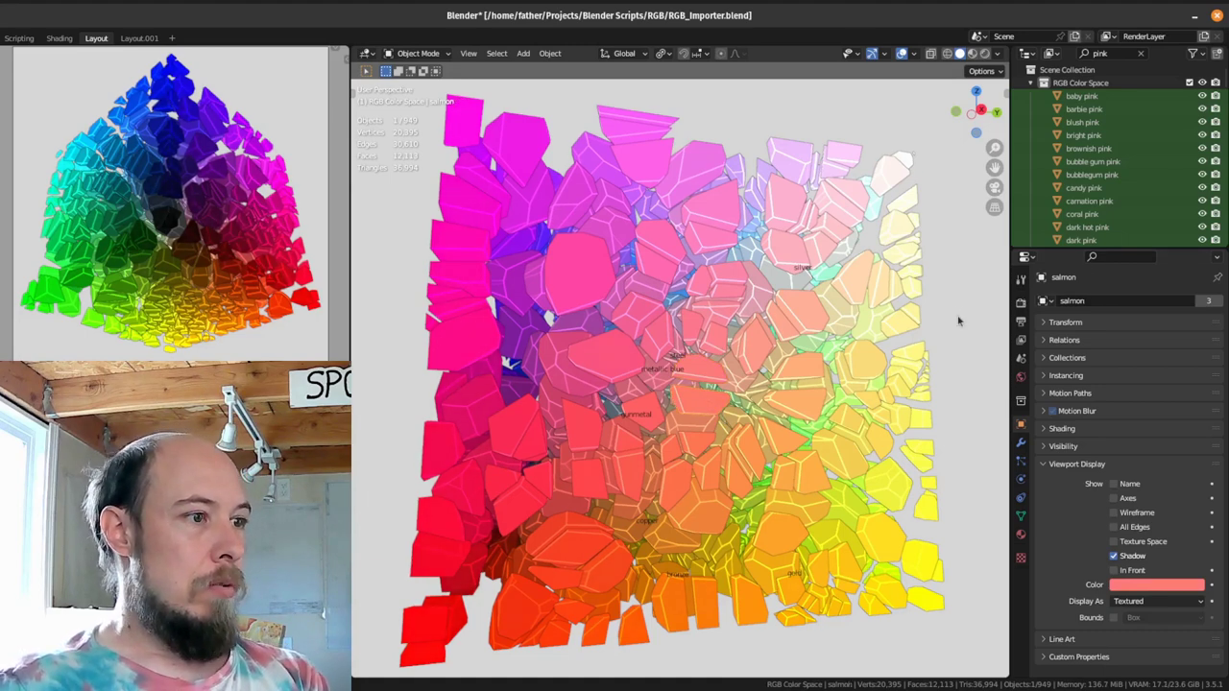
Step: Select the purple/pink and purplish pink cells from the opposite side of the pink group to identify them
middle_click_drag(918, 319, 768, 319)
left_click(773, 305)
middle_click_drag(759, 370, 716, 331)
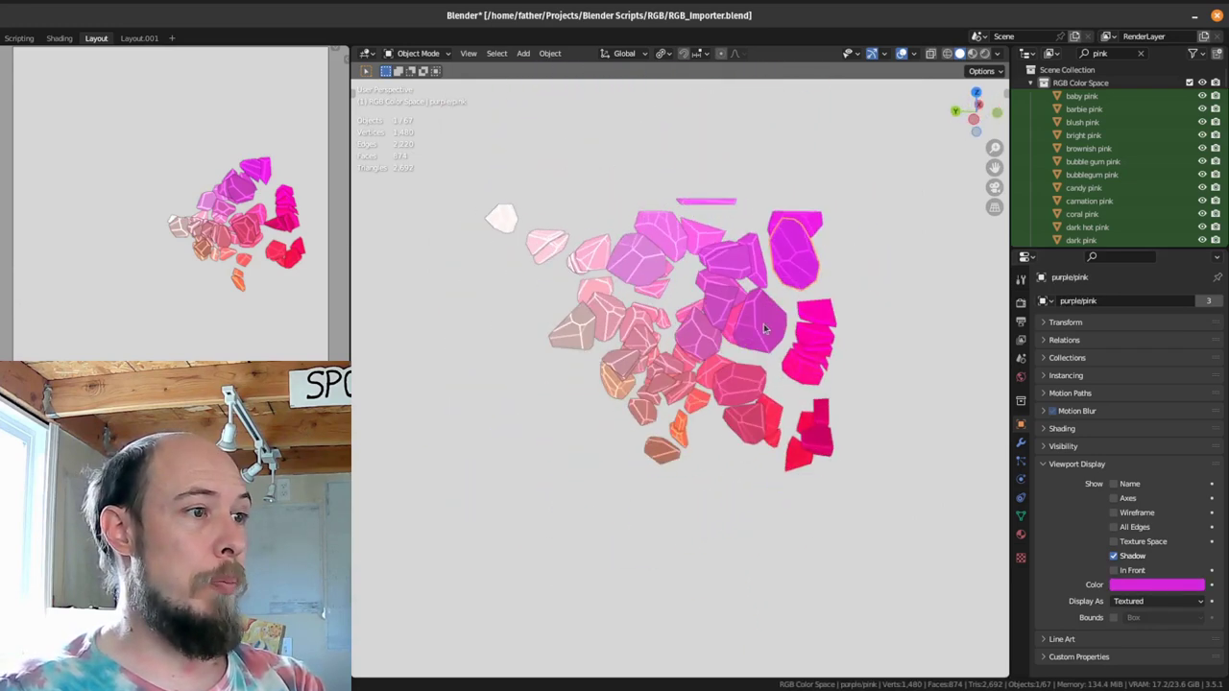
left_click(713, 329)
left_click(700, 349)
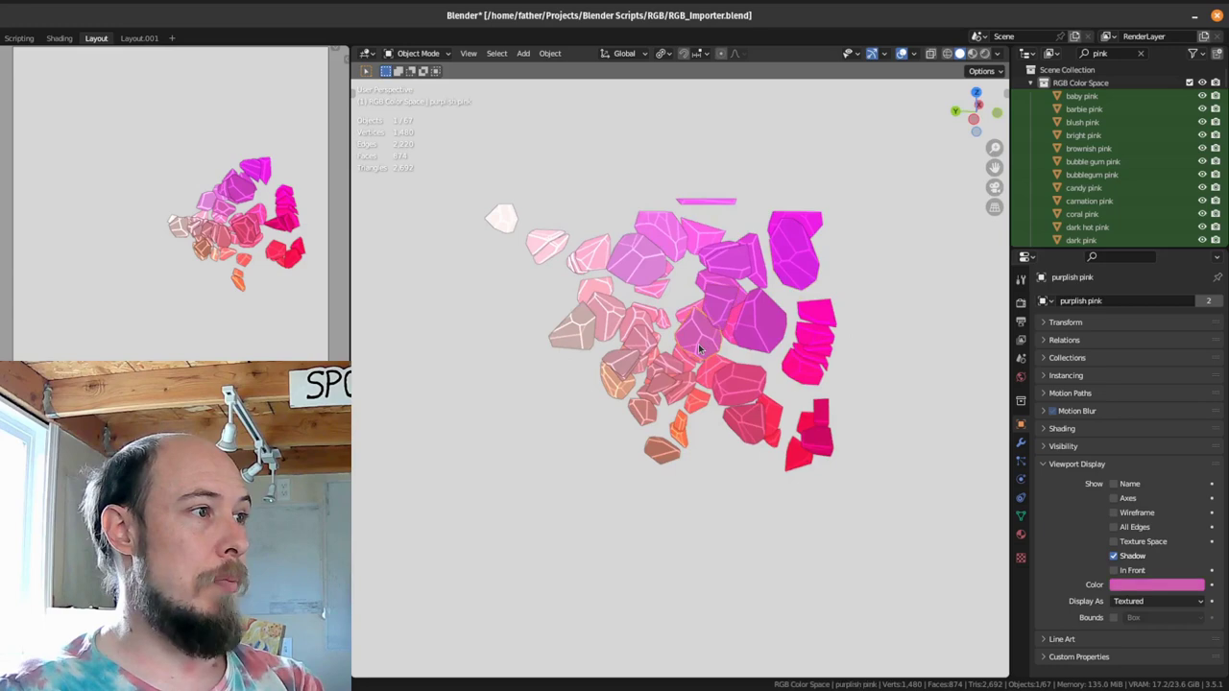
Step: Select individual cells across the isolated pink group, including pinkish grey, very light pink and violet pink, to identify them
left_click(640, 325)
middle_click_drag(625, 361, 602, 341)
left_click(632, 367)
left_click(586, 434)
left_click(546, 302)
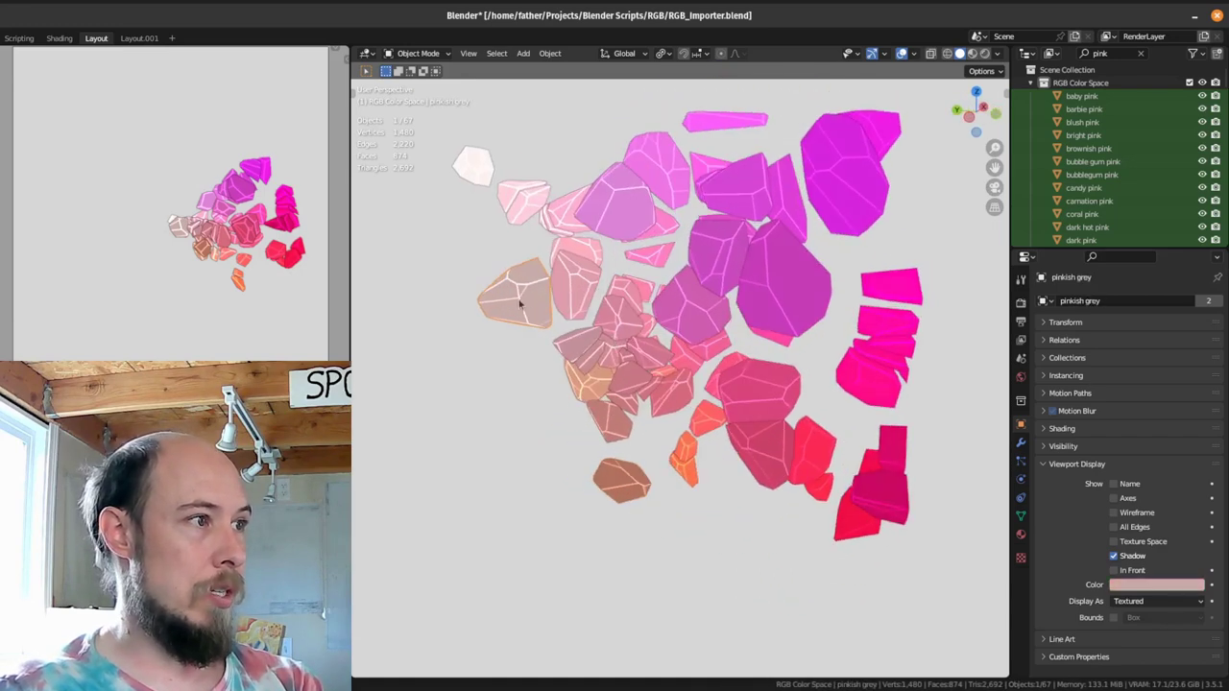
middle_click_drag(518, 320, 529, 234)
middle_click_drag(593, 306, 579, 236)
left_click(562, 158)
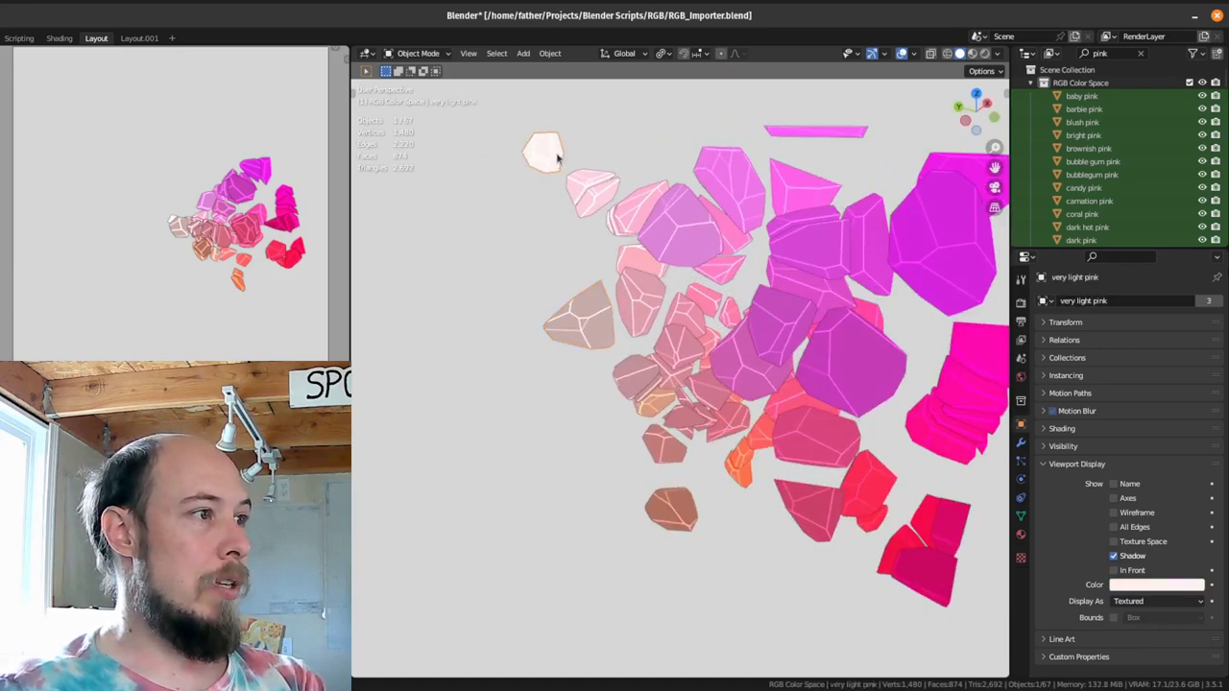
middle_click_drag(657, 291, 775, 257)
left_click(750, 197)
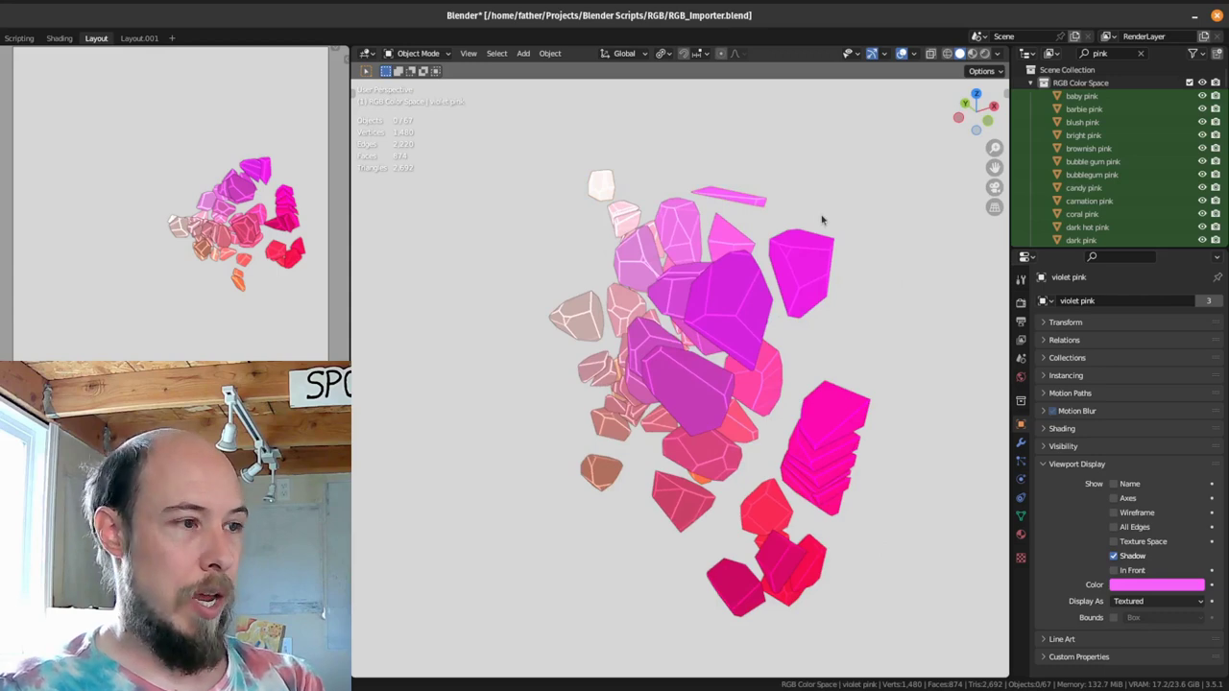
Step: Reveal all hidden color cells with nothing selected and bring the whole RGB cube into view
key("alt+h")
key("alt+a")
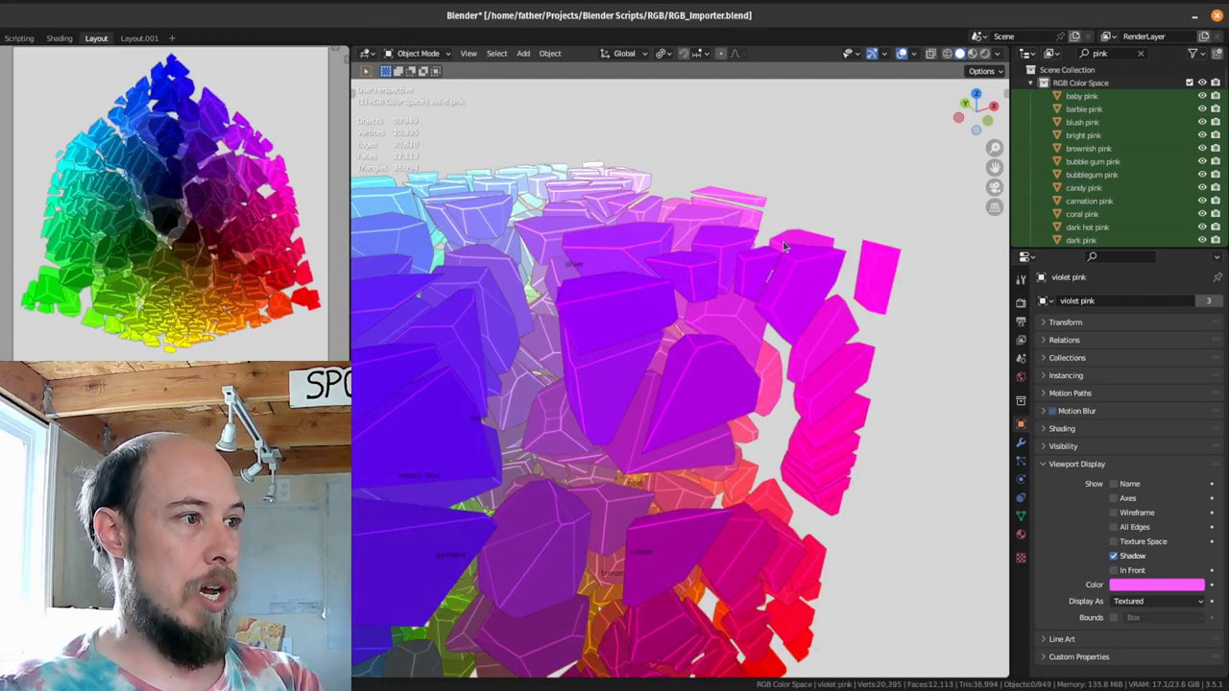
scroll(779, 247, "down", 5)
middle_click_drag(596, 390, 740, 308, "shift")
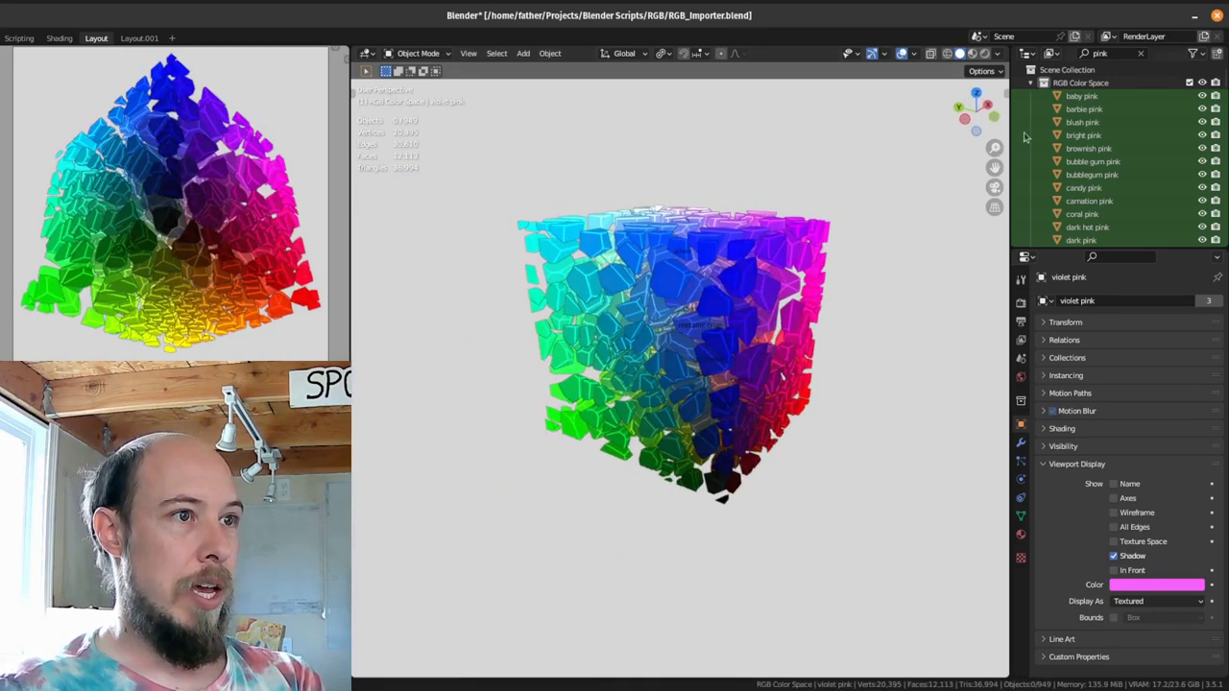
Step: Filter the object list by "dusty" and isolate the matching color cells by hiding all the others
left_click(1114, 53)
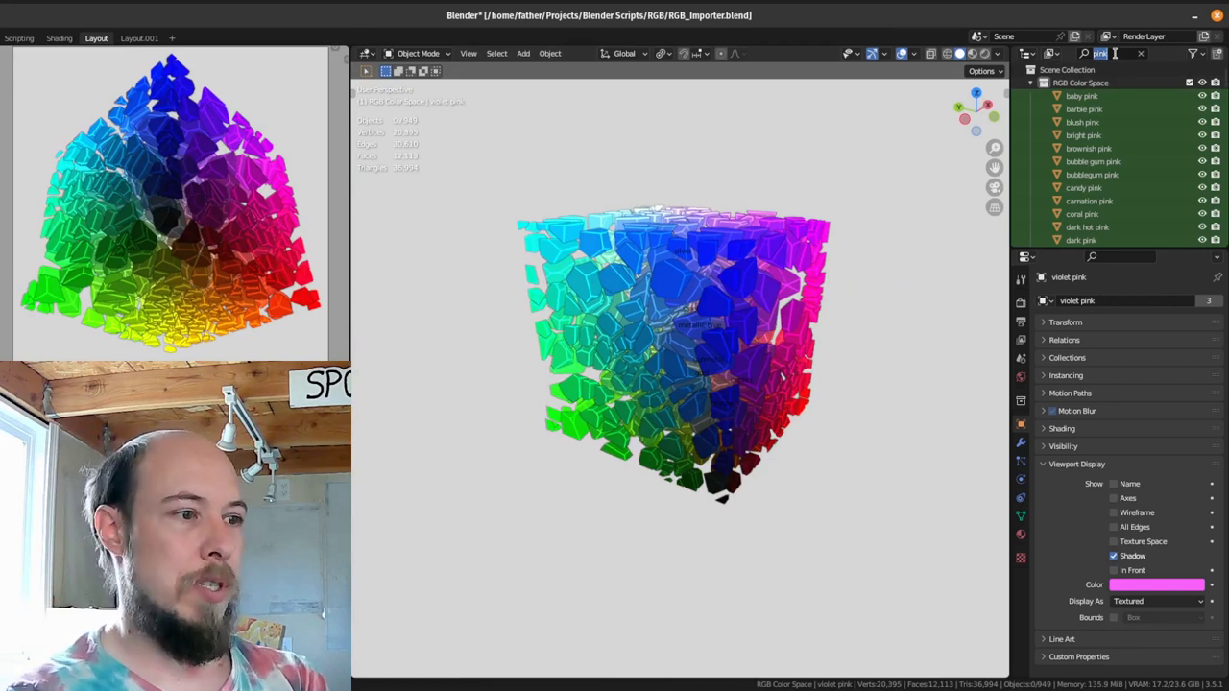
type("dusty")
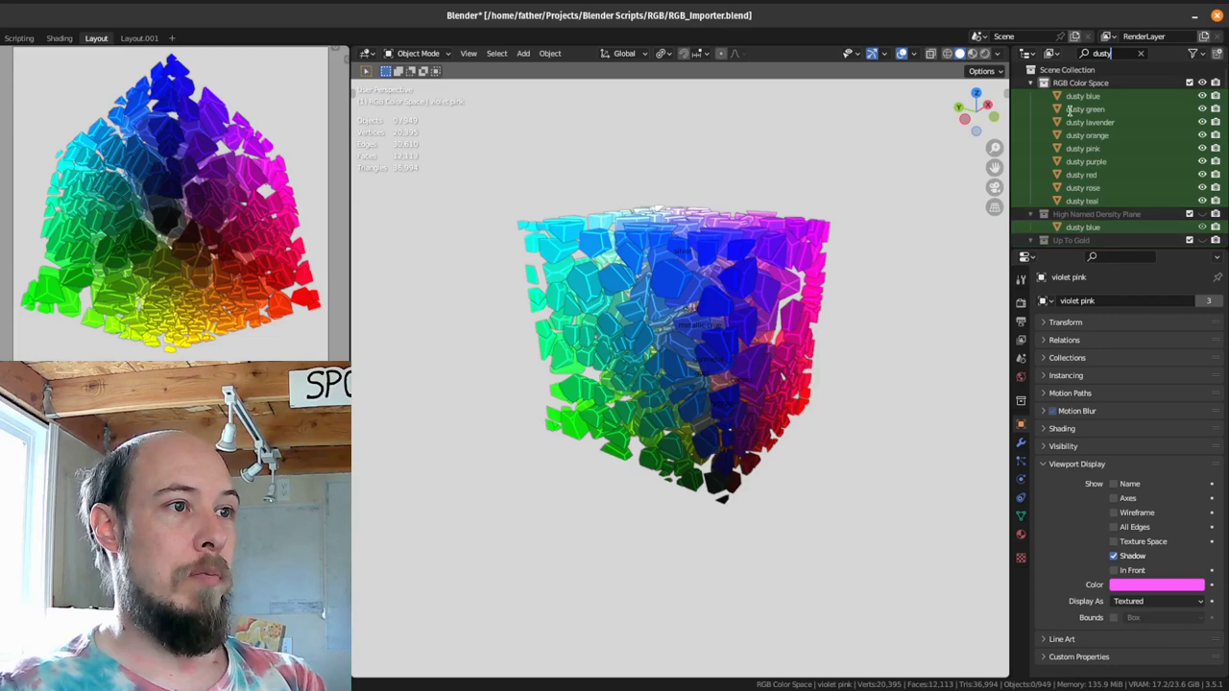
left_click(1072, 97)
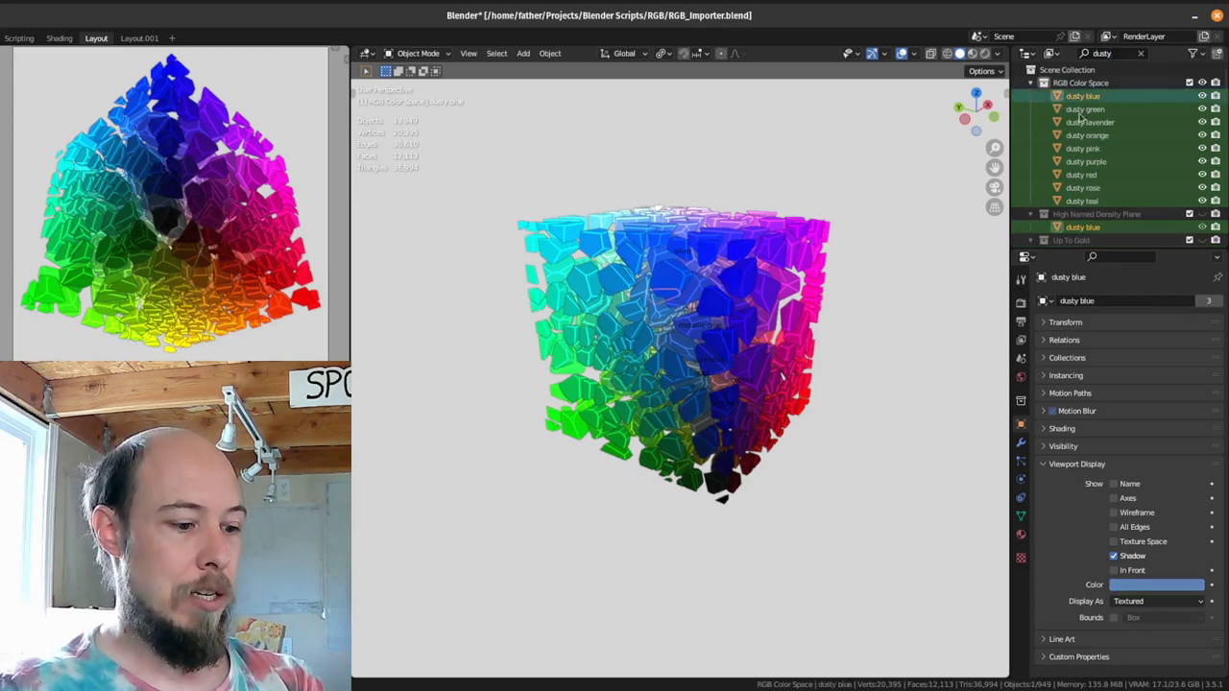
key("a")
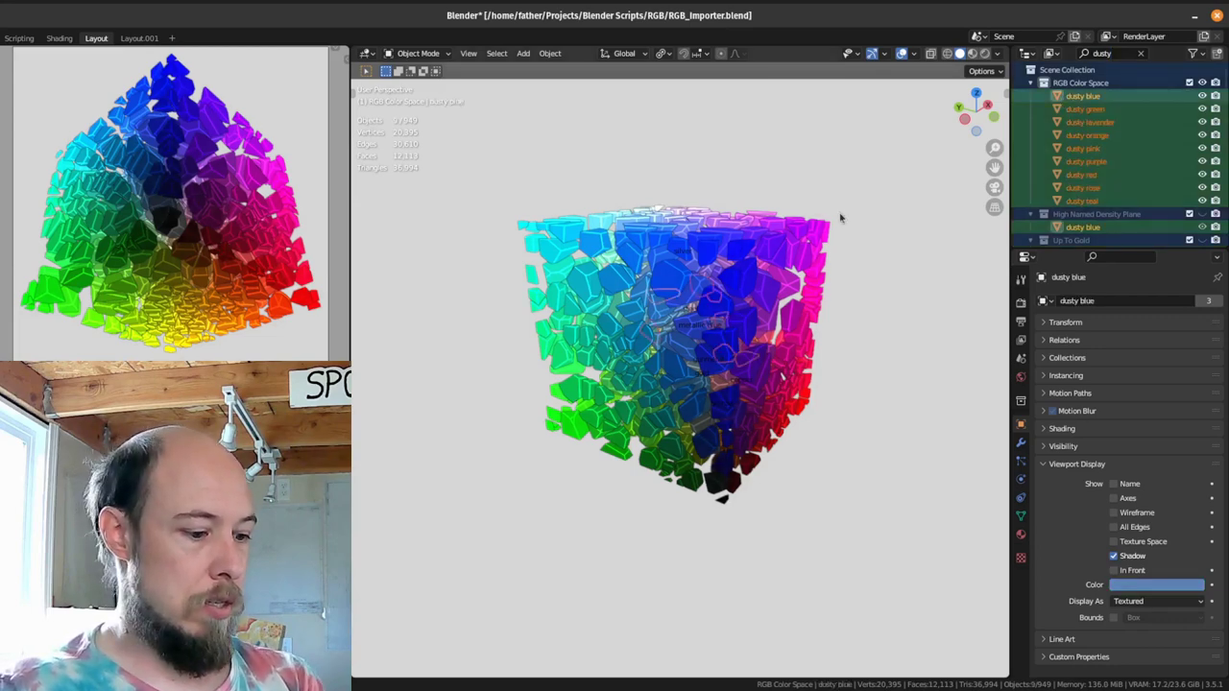
key("shift+h")
left_click(795, 276)
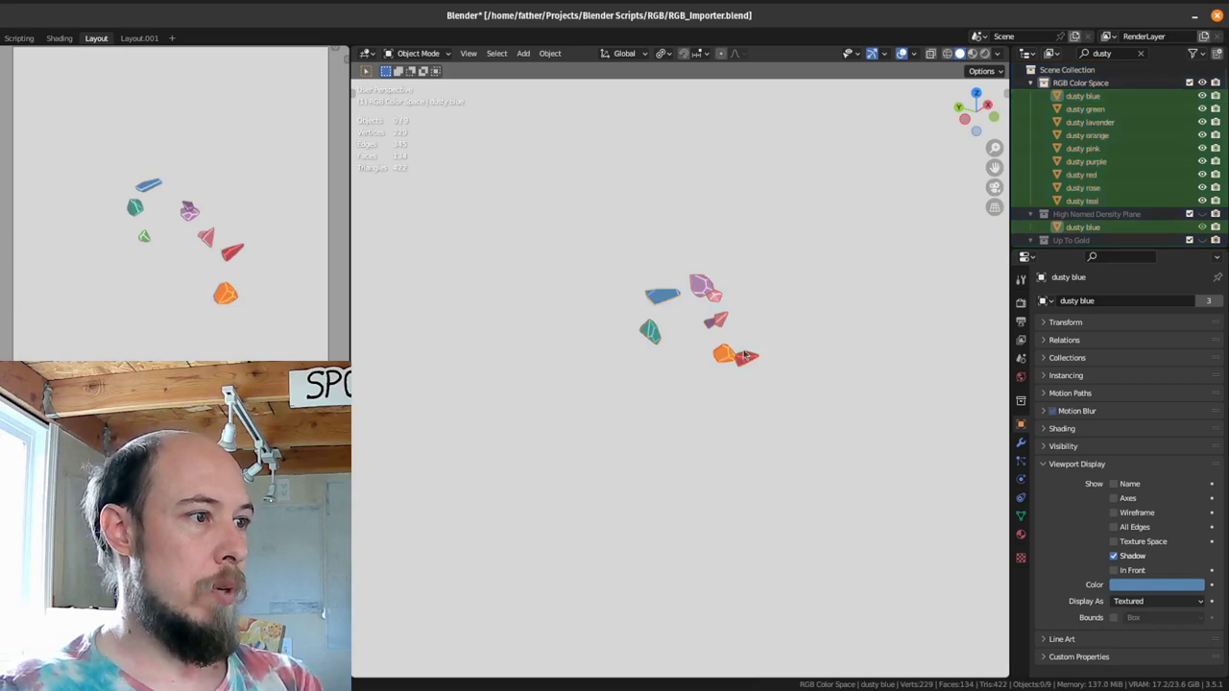
Step: Select the teal, green, purple and lavender cells of the isolated dusty group one by one to identify them
scroll(790, 285, "up", 6)
middle_click_drag(789, 285, 697, 336)
left_click(574, 320)
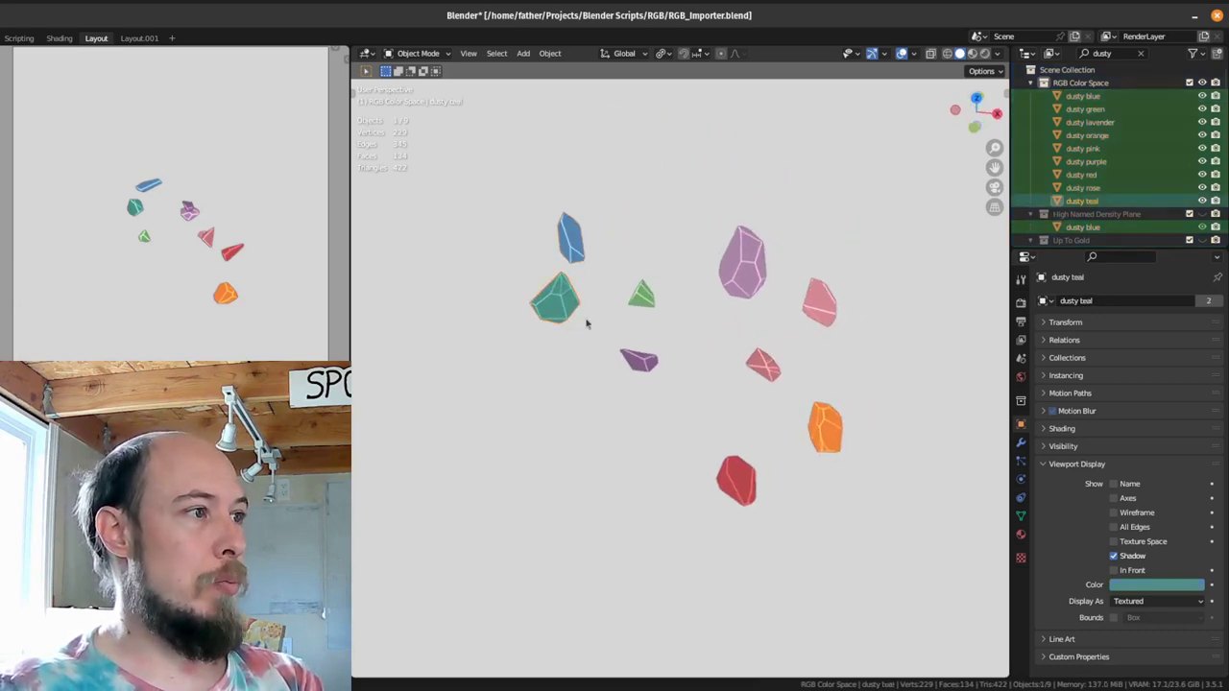
left_click(646, 305)
left_click(649, 358)
left_click(749, 269)
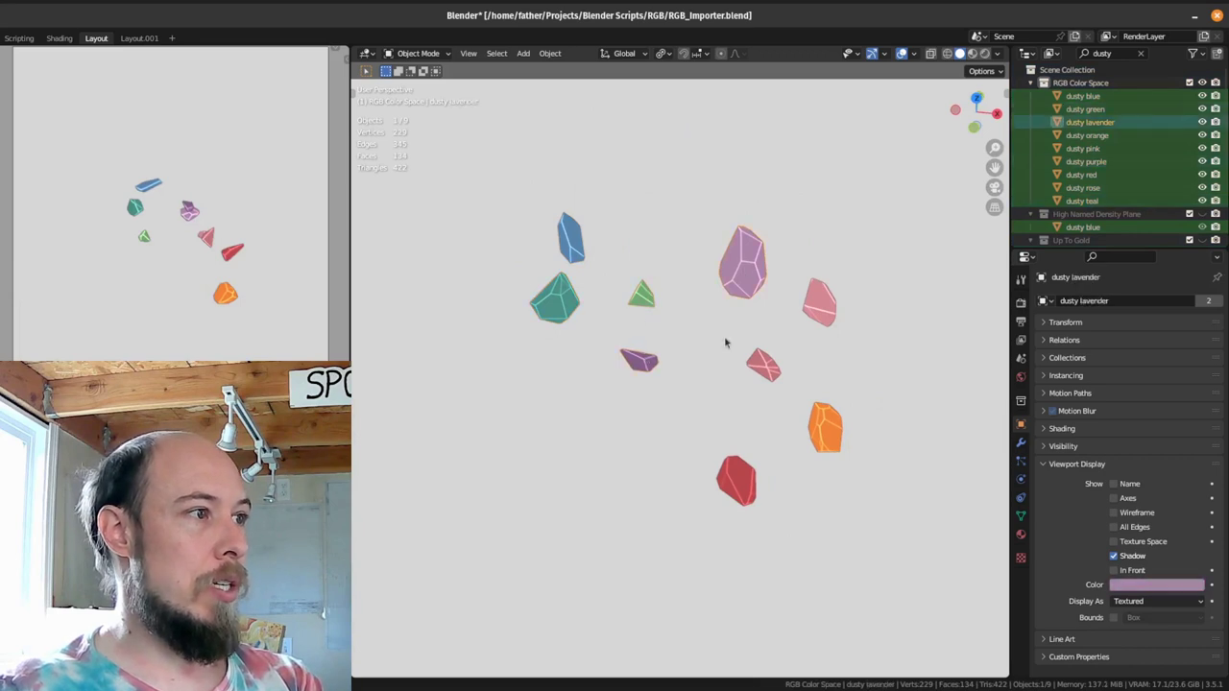
Step: Select the dusty pink, dusty rose, dusty orange and dusty red cells in turn and view the group from other angles
left_click(822, 325)
left_click(779, 374)
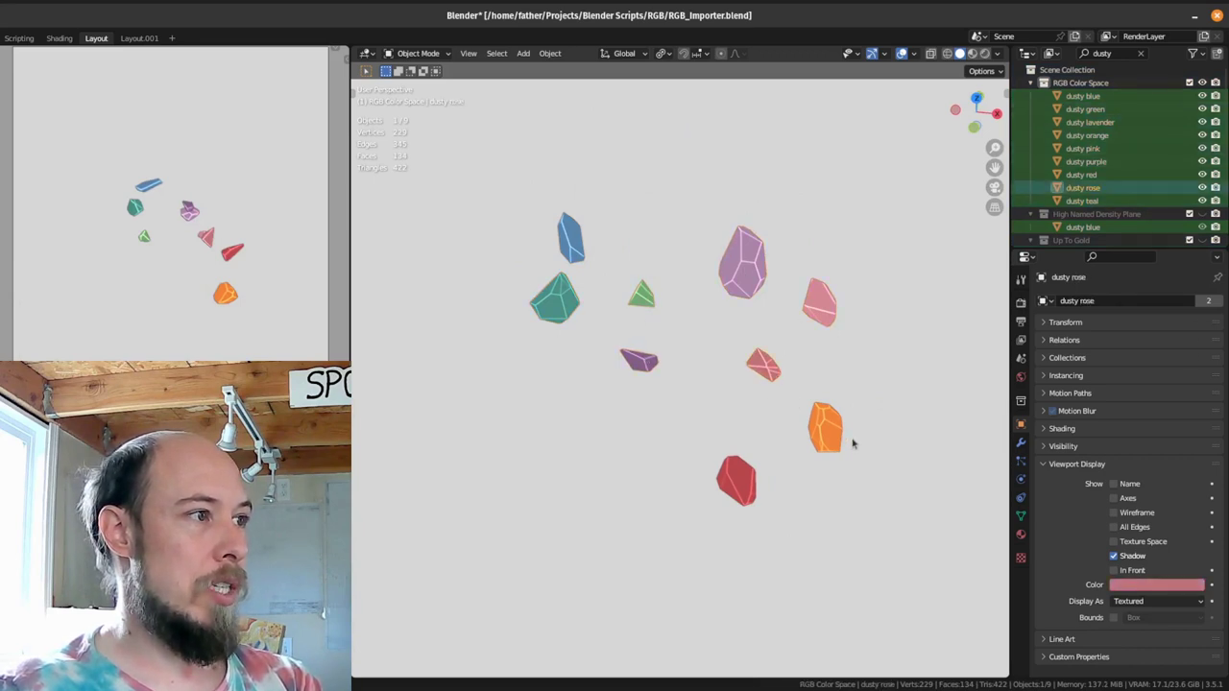
left_click(833, 432)
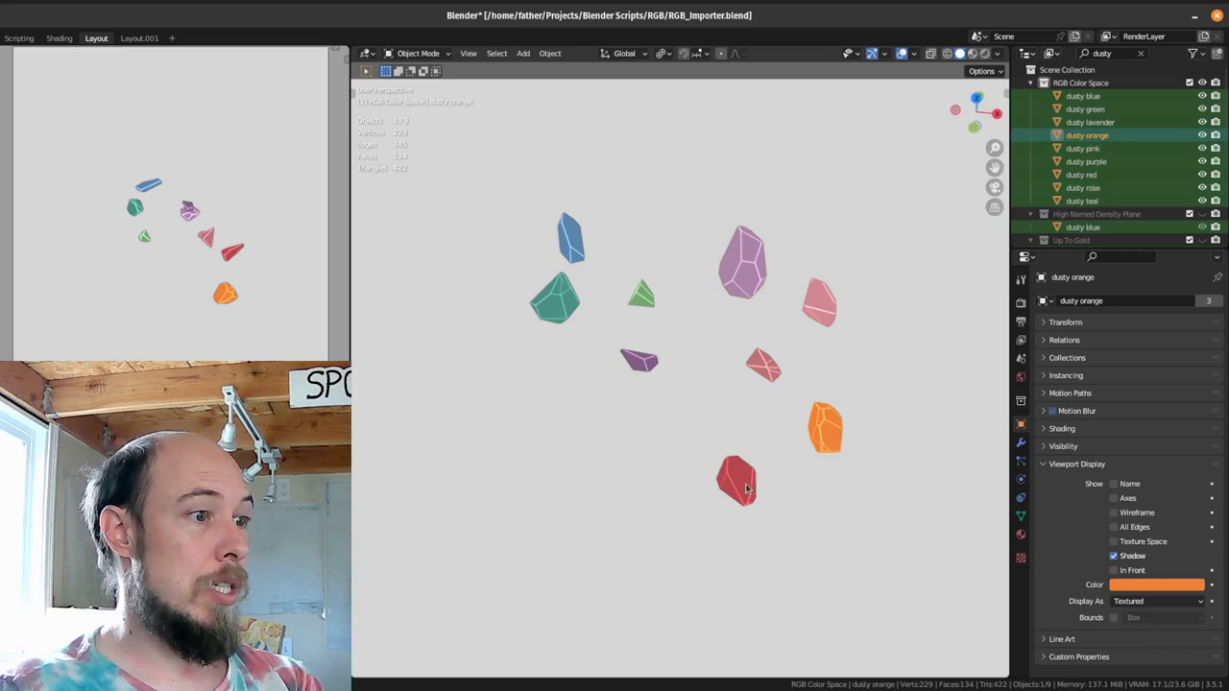
left_click(747, 487)
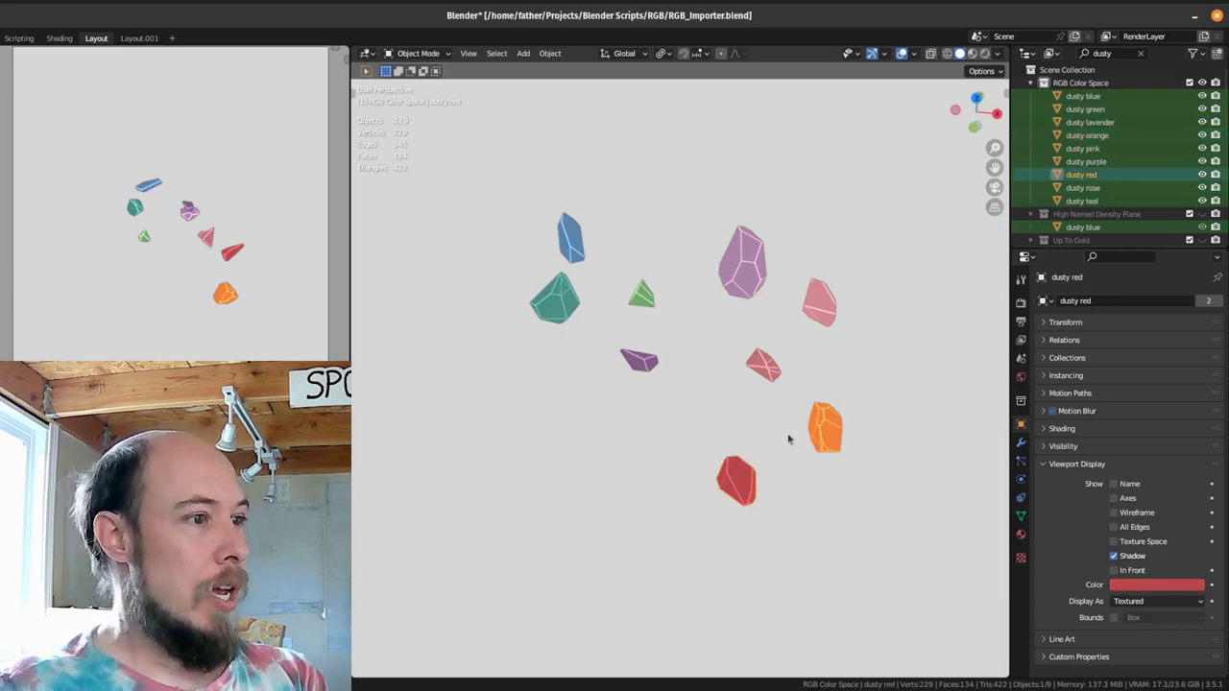
middle_click_drag(788, 439, 538, 300)
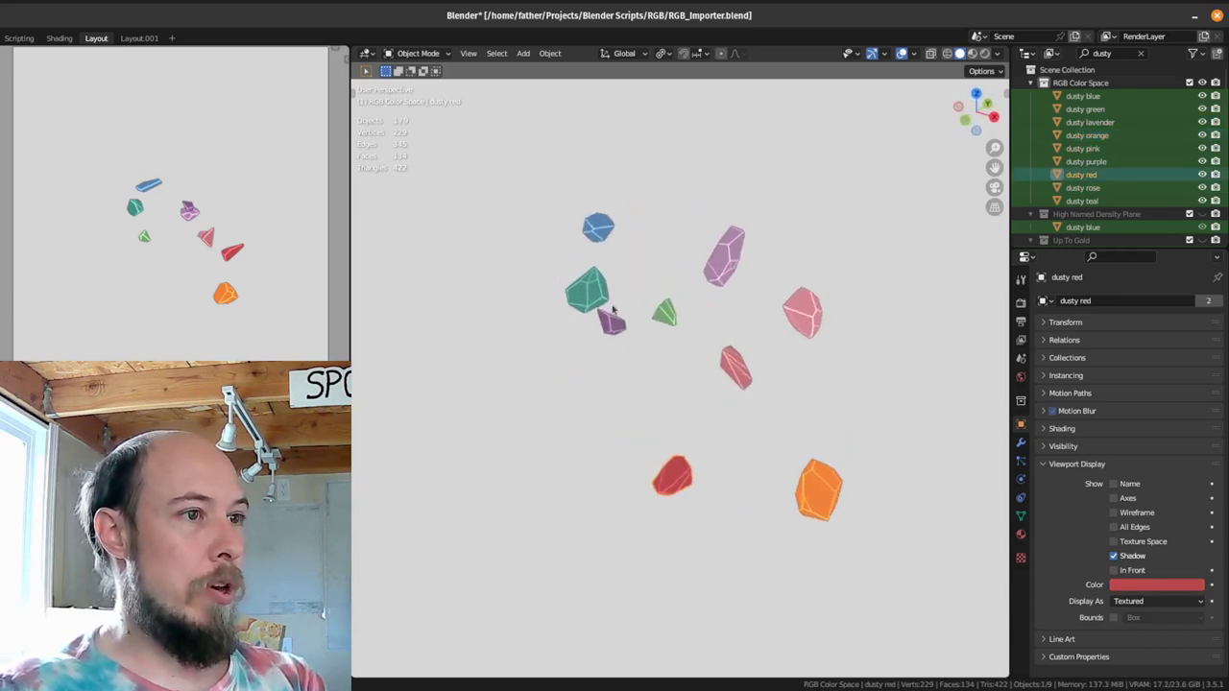
middle_click_drag(613, 309, 686, 286)
Step: Clear the dusty name filter and reveal all hidden color cells of the RGB cube
left_click(1120, 55)
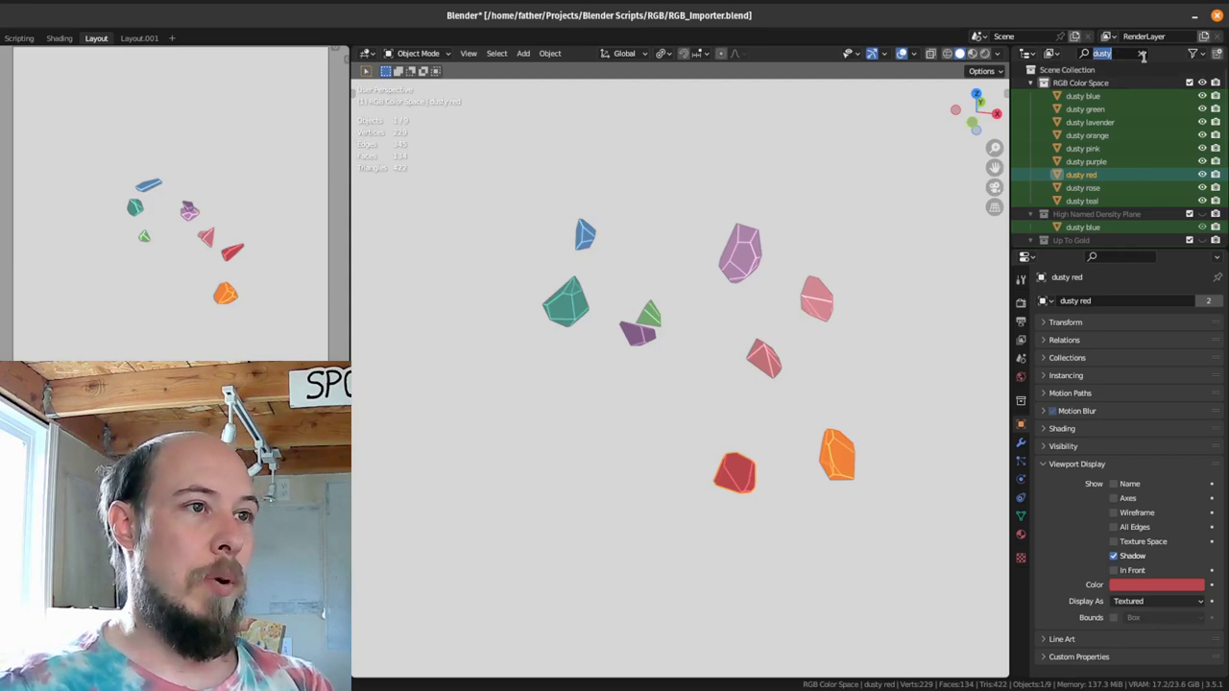
left_click(1141, 54)
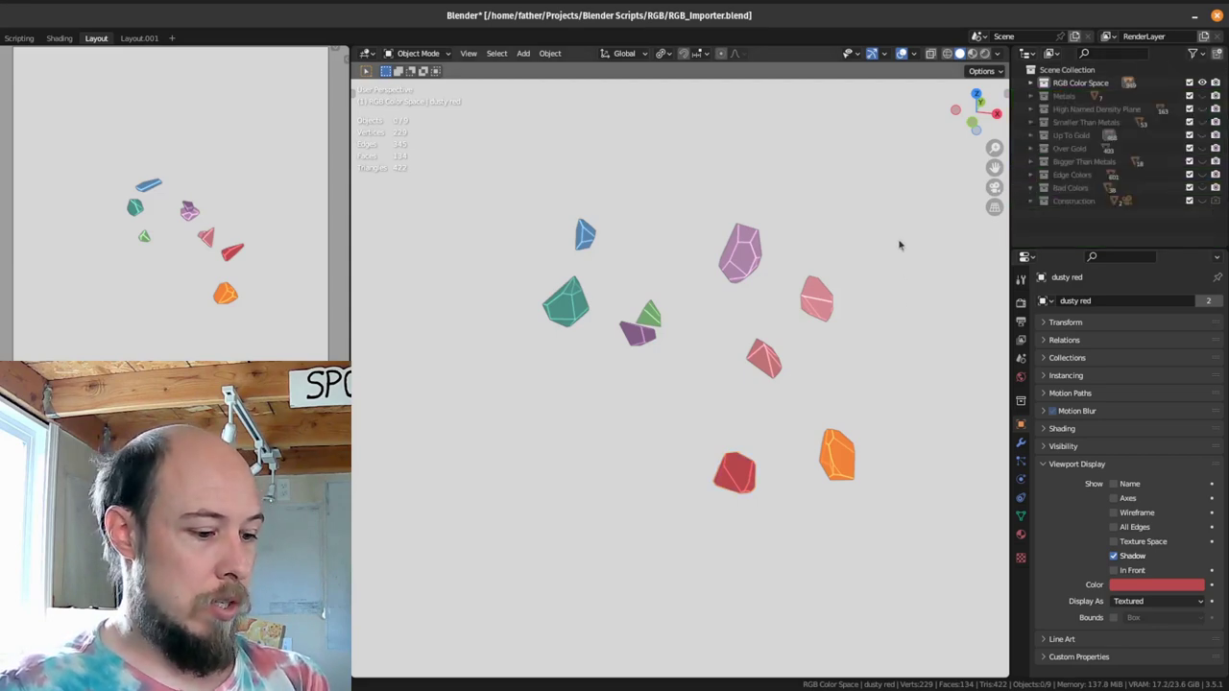
key("alt+h")
scroll(697, 355, "down", 5)
middle_click_drag(686, 345, 689, 378, "shift")
left_click(859, 308)
middle_click_drag(861, 311, 773, 343)
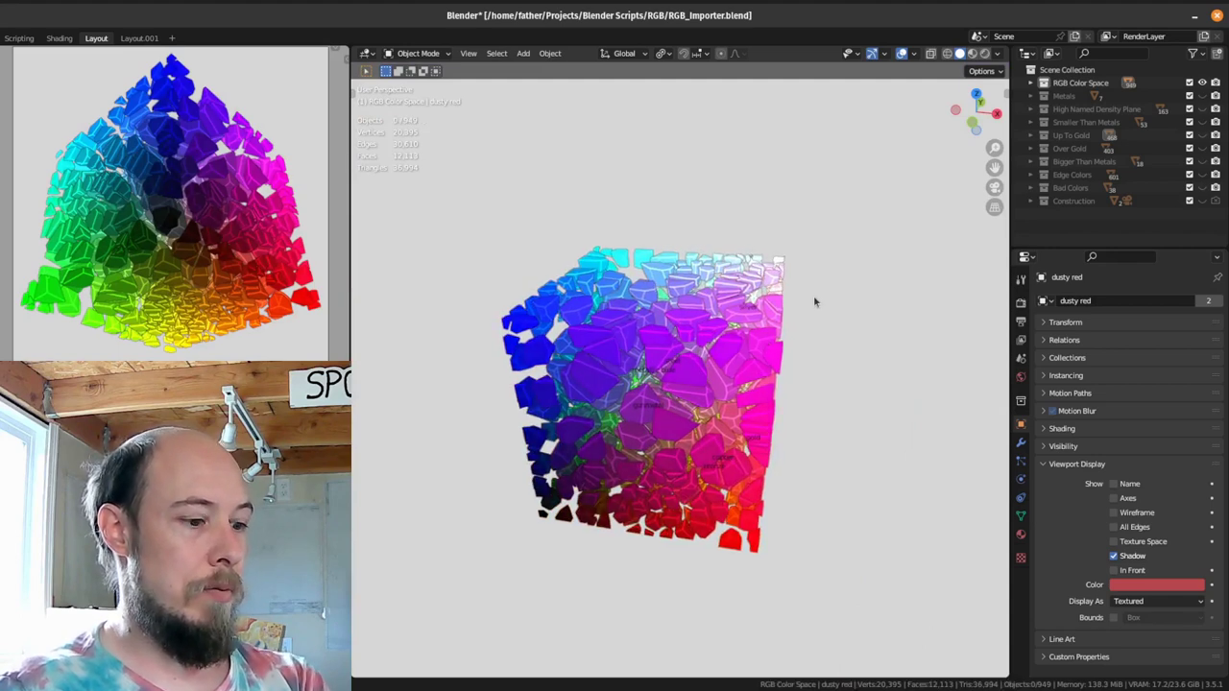
Step: Display only the Metals collection and view its labelled cells up close
key("2")
middle_click_drag(753, 421, 602, 380)
scroll(682, 384, "up", 5)
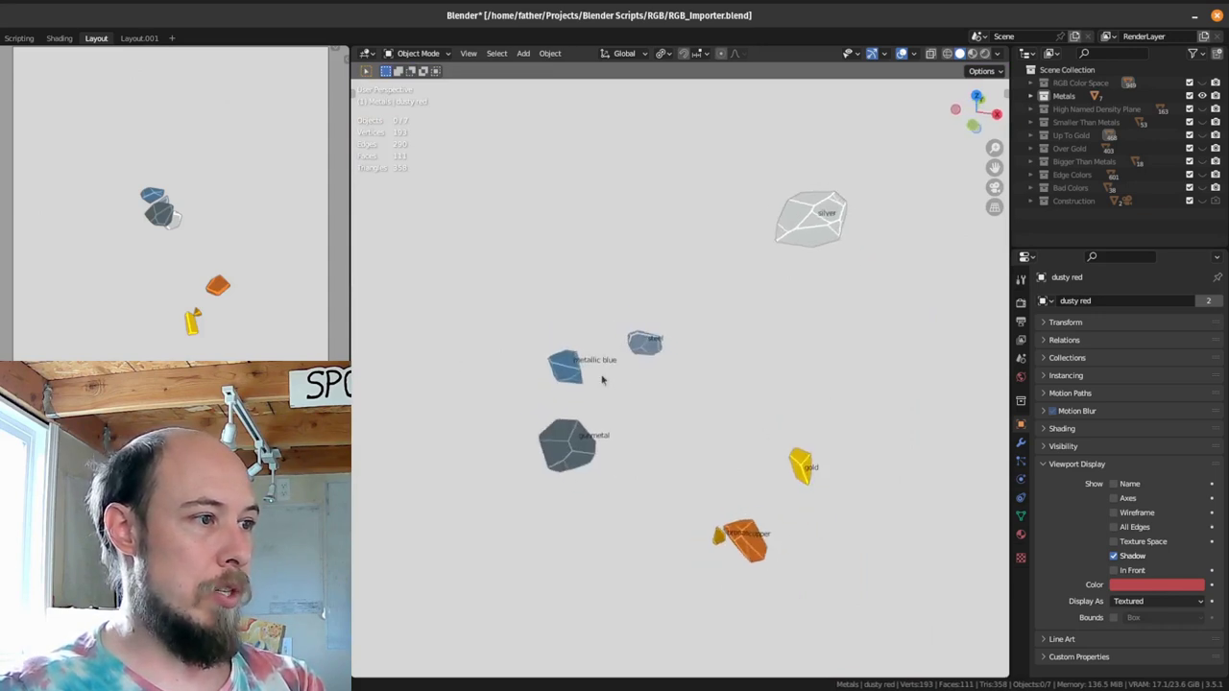
middle_click_drag(721, 359, 828, 213)
Step: Select the silver, gold, copper, steel, metallic blue and gunmetal cells in turn, clear the selection and examine their arrangement
left_click(828, 214)
left_click(834, 522)
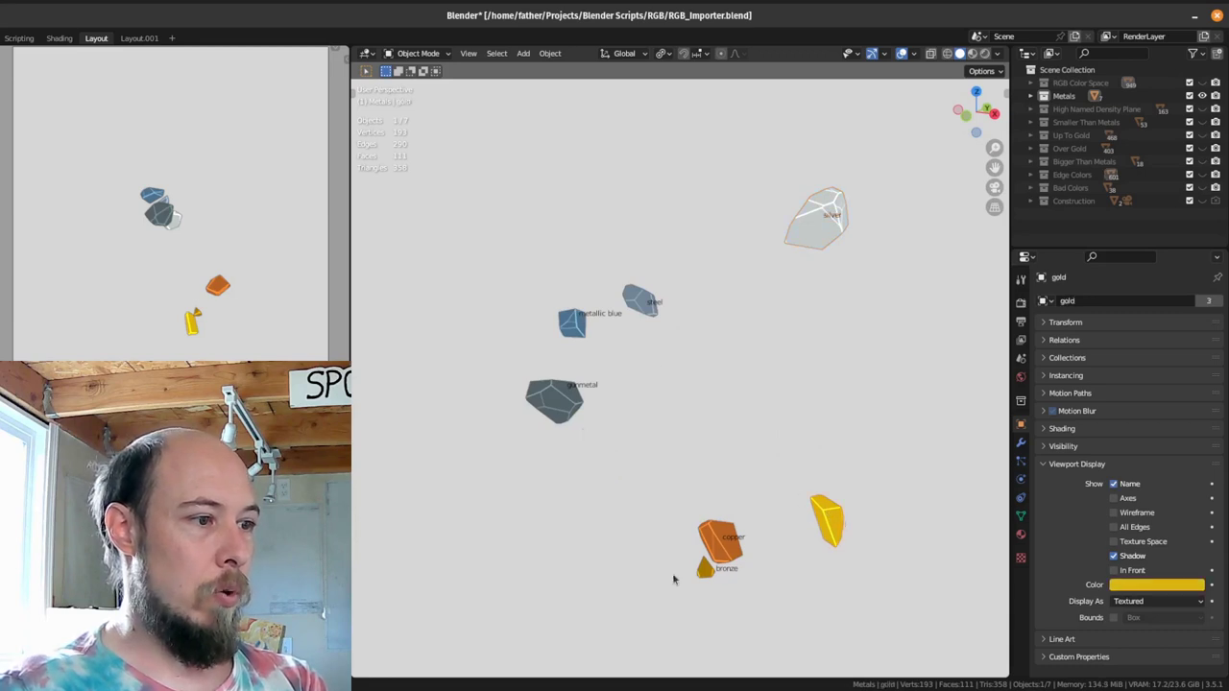
left_click(719, 542)
left_click(657, 307)
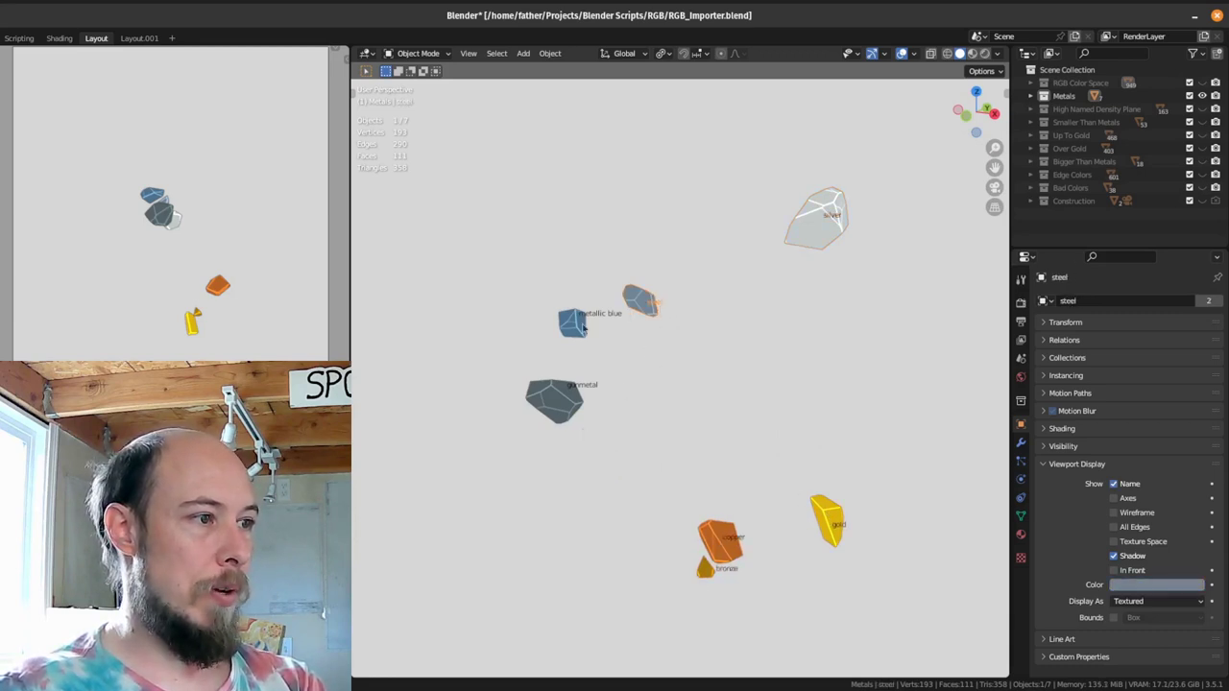
left_click(576, 326)
left_click(555, 404)
left_click(649, 400)
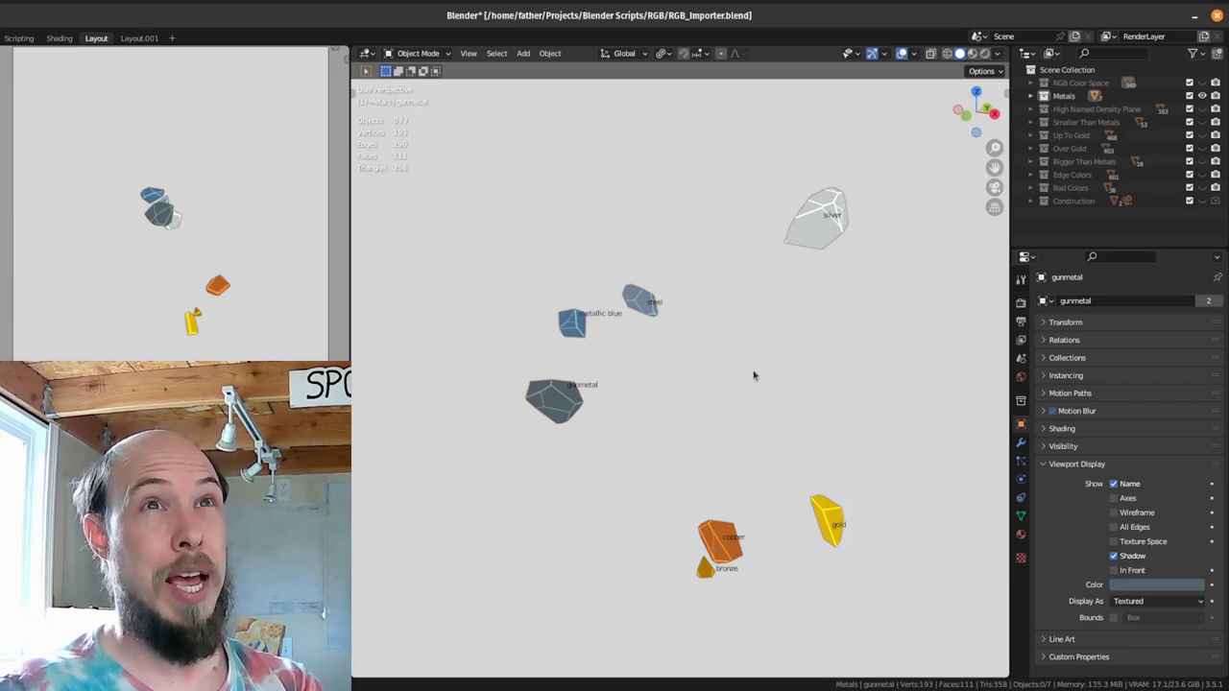
middle_click_drag(708, 390, 759, 425)
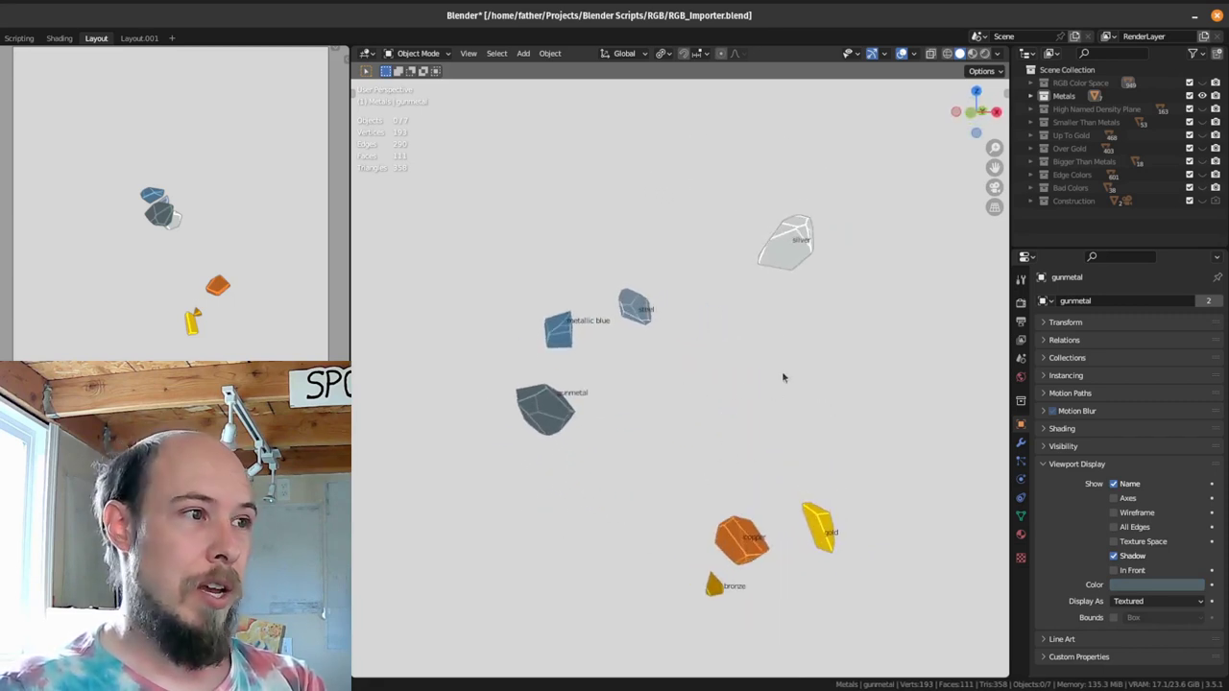
middle_click_drag(701, 406, 785, 356)
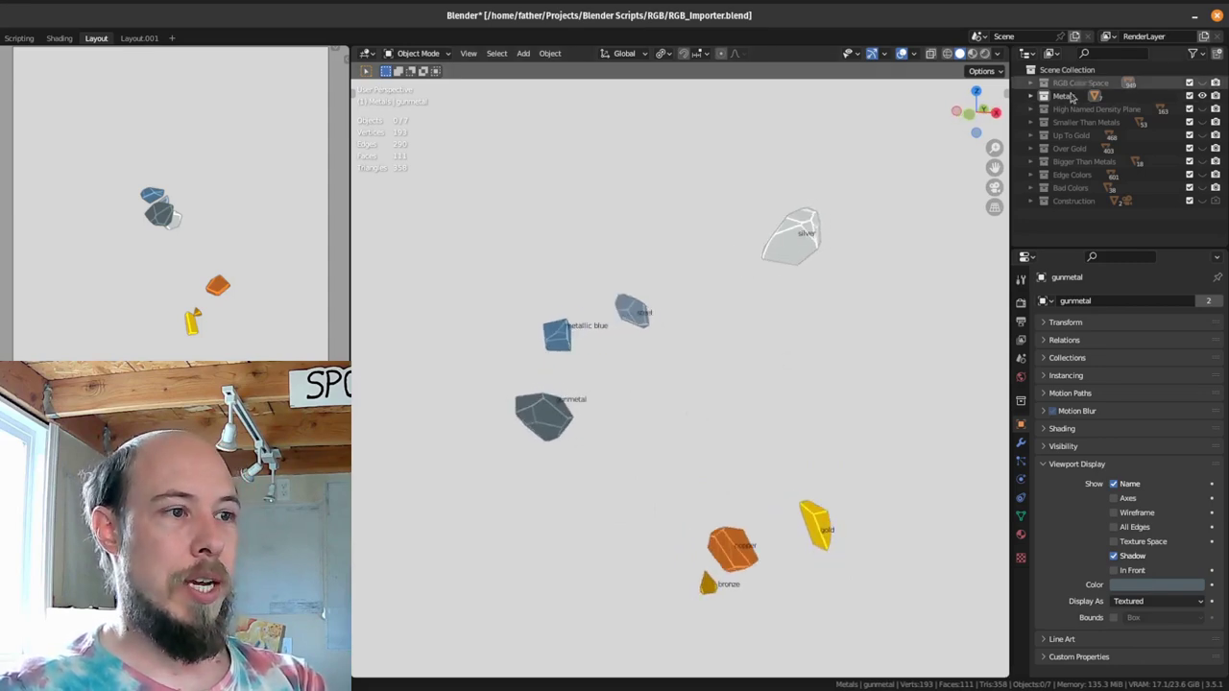
Step: Switch to the RGB Color Space collection and back to Metals to compare the metals with the full cube
key("1")
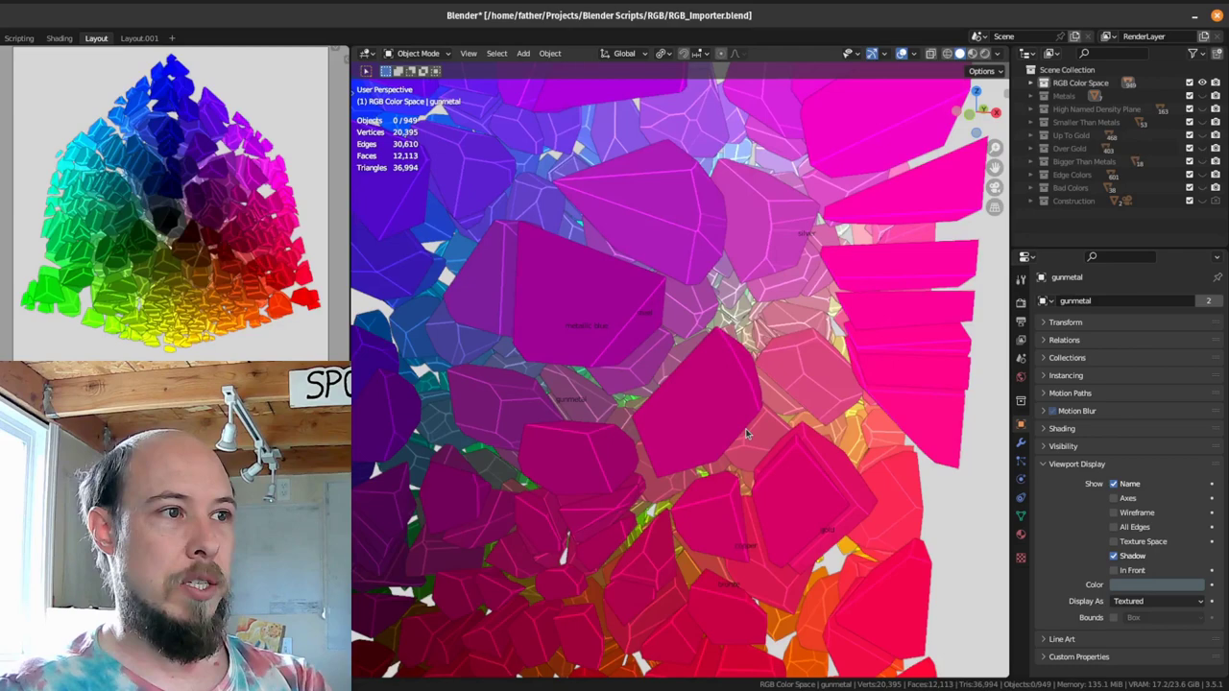
scroll(701, 453, "down", 2)
key("2")
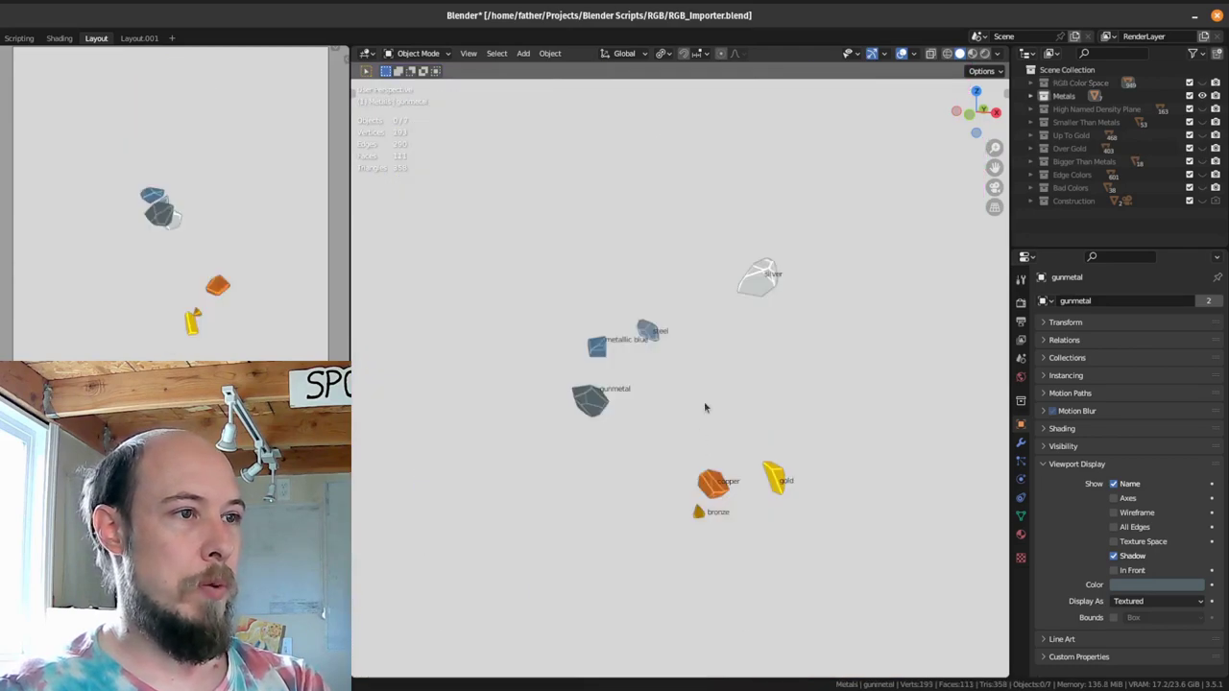
Step: Display only the High Named Density Plane collection and select its black and pale grey corner cells
key("3")
middle_click_drag(684, 344, 663, 422)
left_click(486, 557)
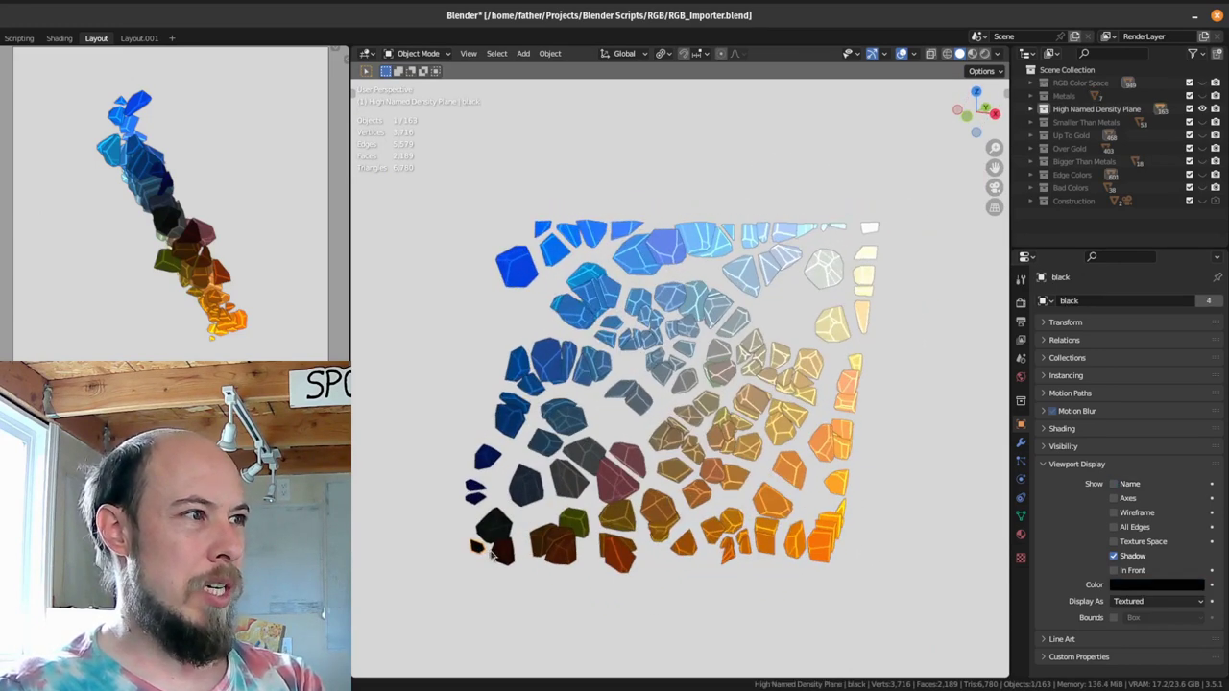
left_click(874, 231)
Step: Select the orange and sky blue cells of the density plane and examine the plane's shape from several angles
middle_click_drag(857, 288, 729, 279)
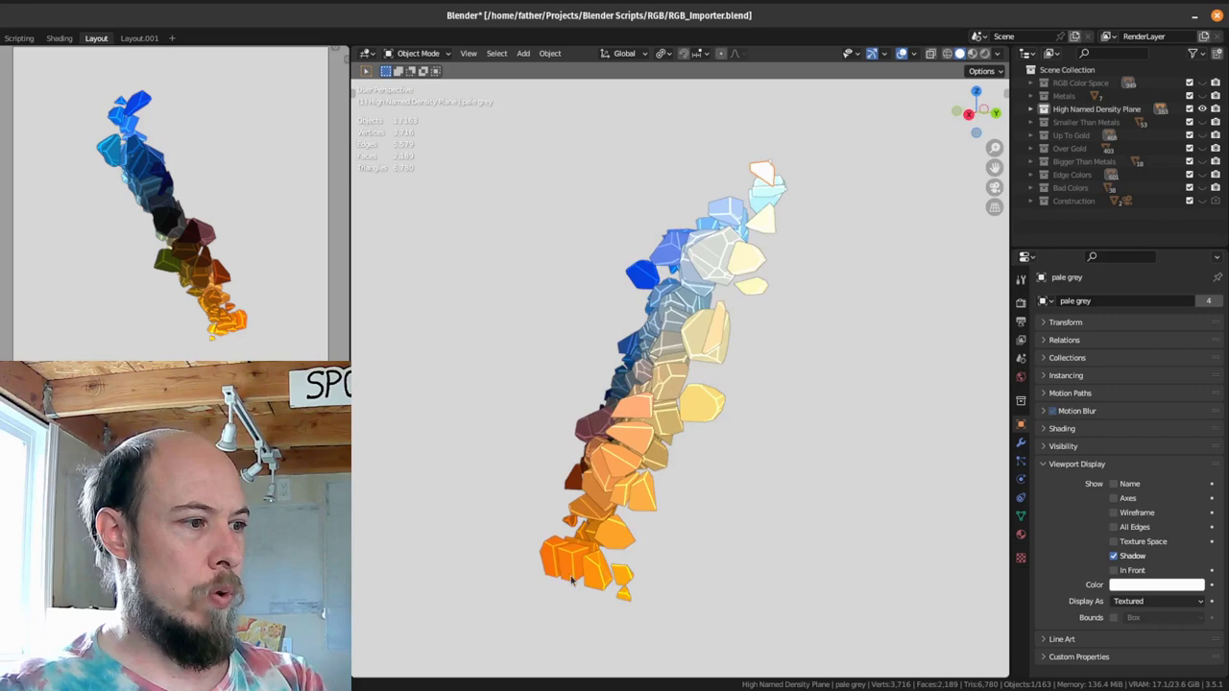
left_click(555, 579)
left_click(546, 566)
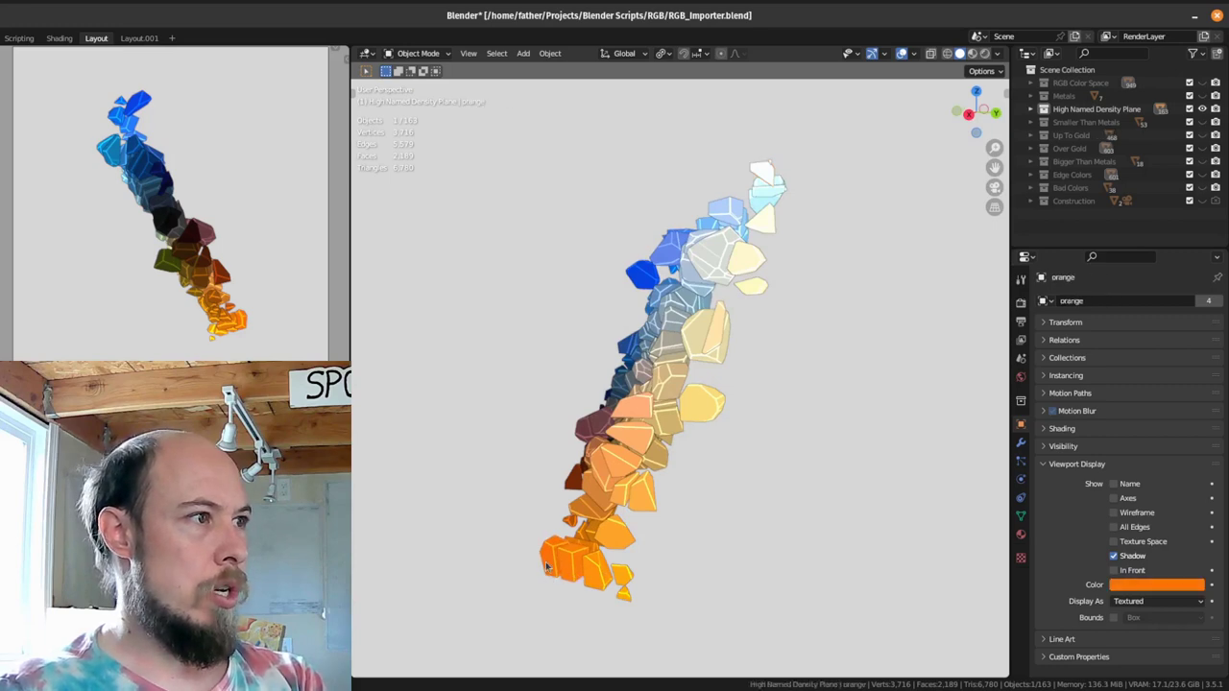
middle_click_drag(546, 565, 688, 231)
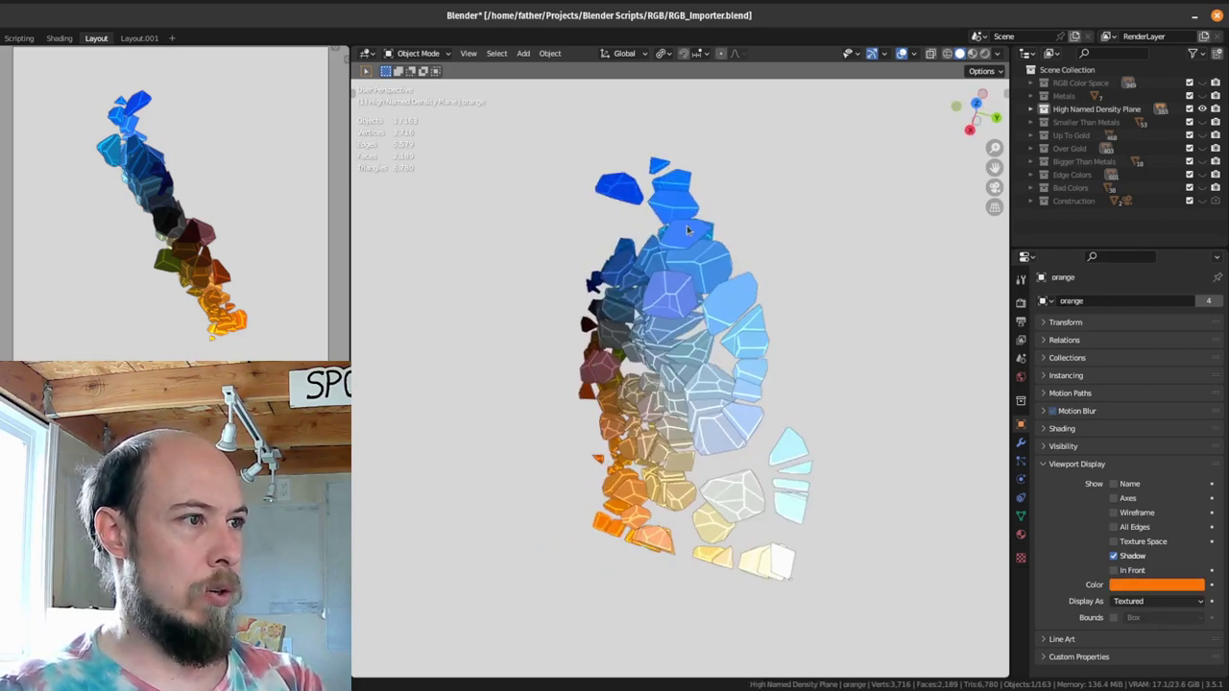
middle_click_drag(714, 310, 637, 222)
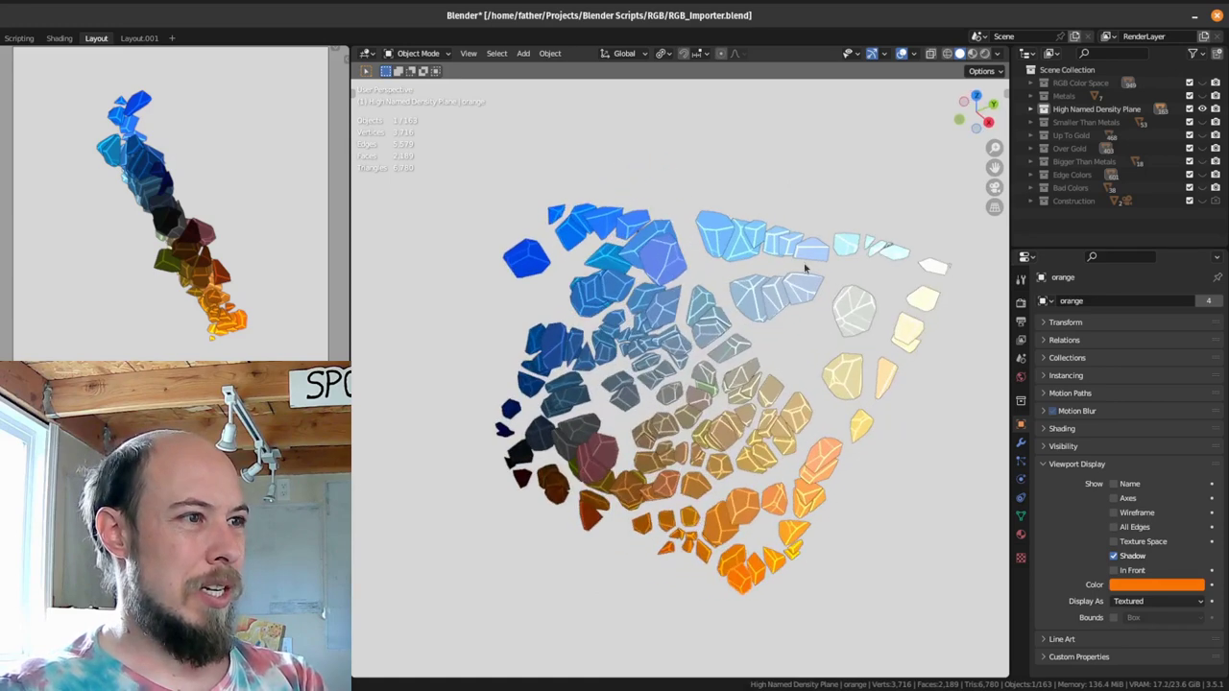
left_click(632, 222)
left_click(704, 223)
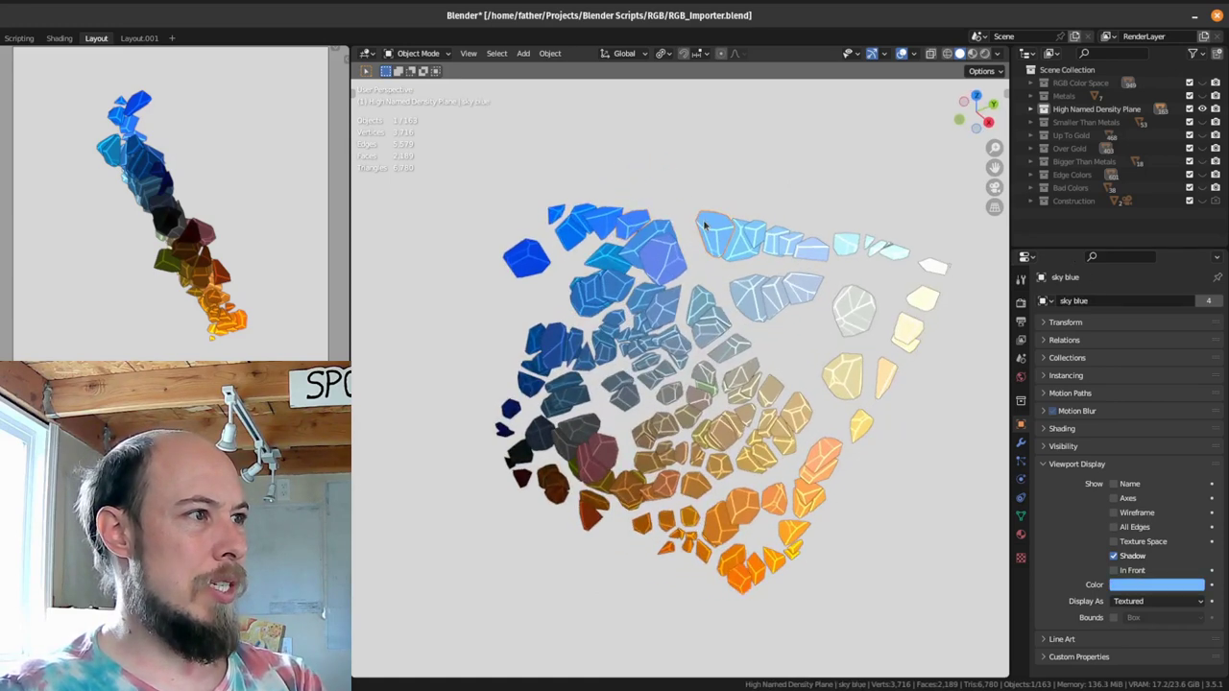
middle_click_drag(714, 254, 804, 503)
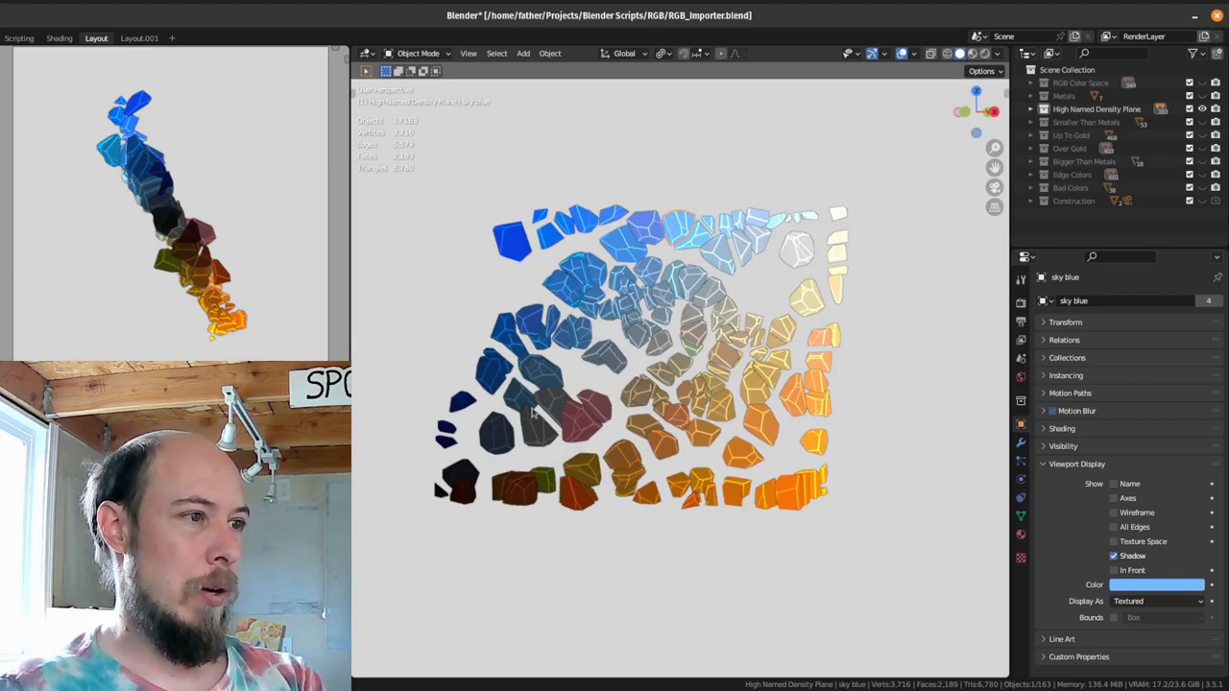
middle_click_drag(587, 349, 667, 331)
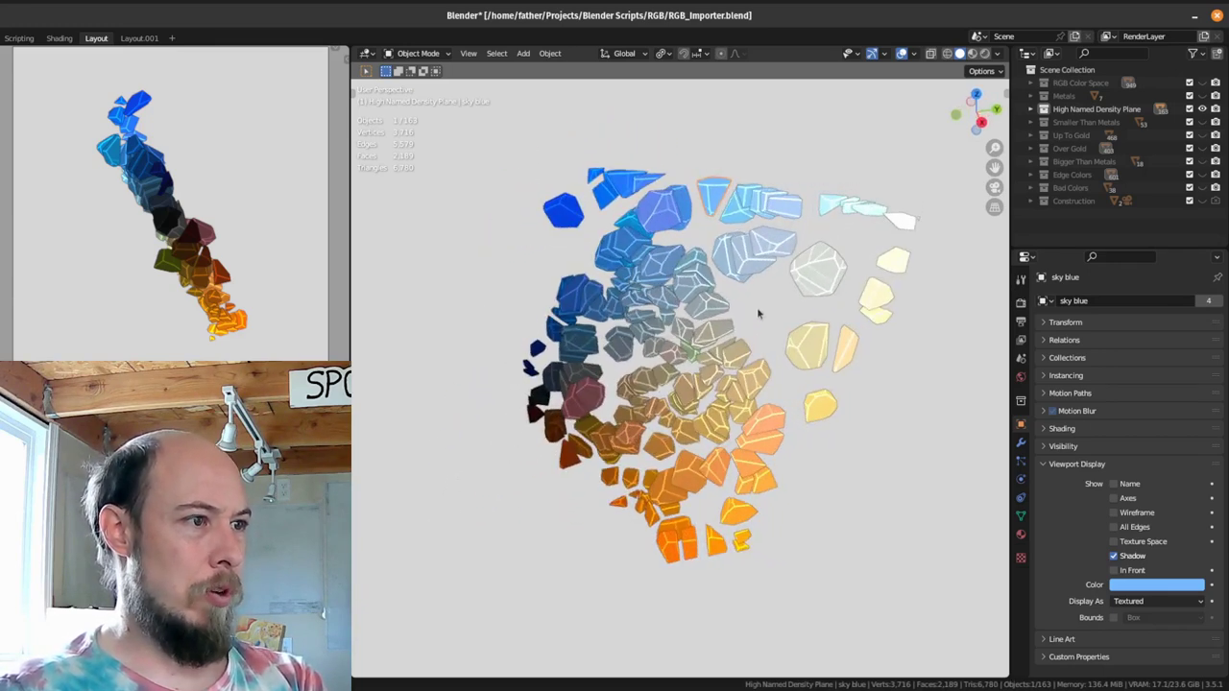
Step: Display only the RGB Color Space collection in wireframe with every cell selected and examine where the cells cluster most densely
middle_click_drag(758, 313, 684, 327)
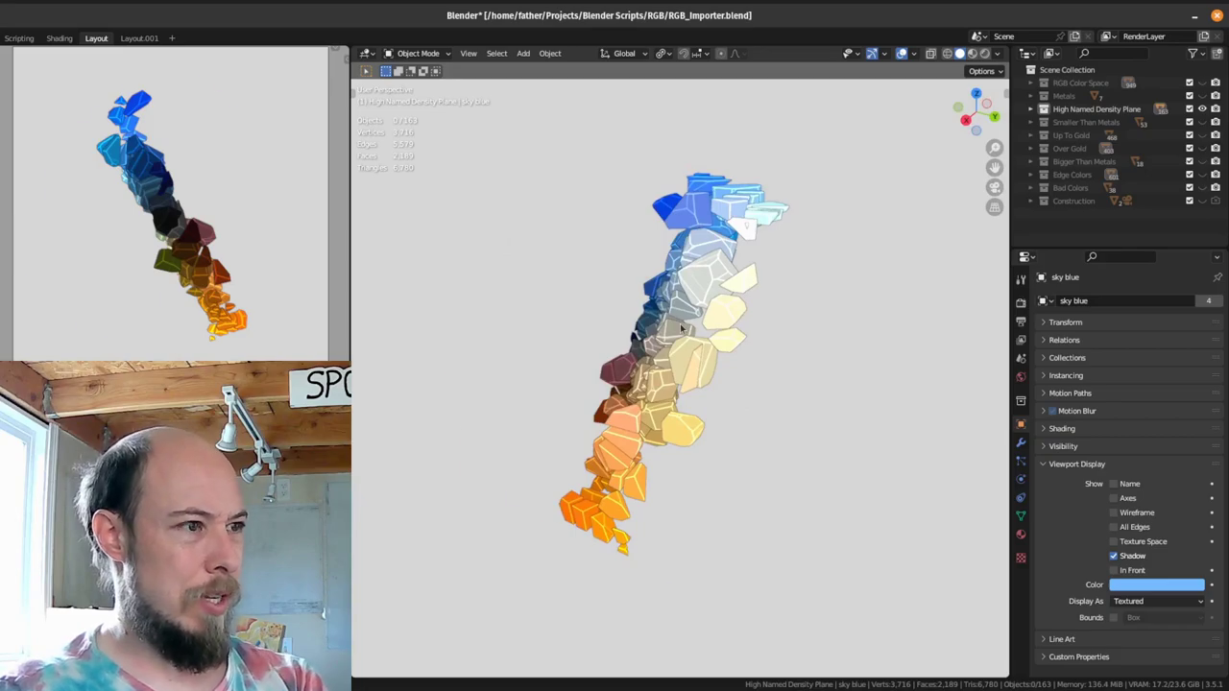
key("1")
key("shift+z")
key("a")
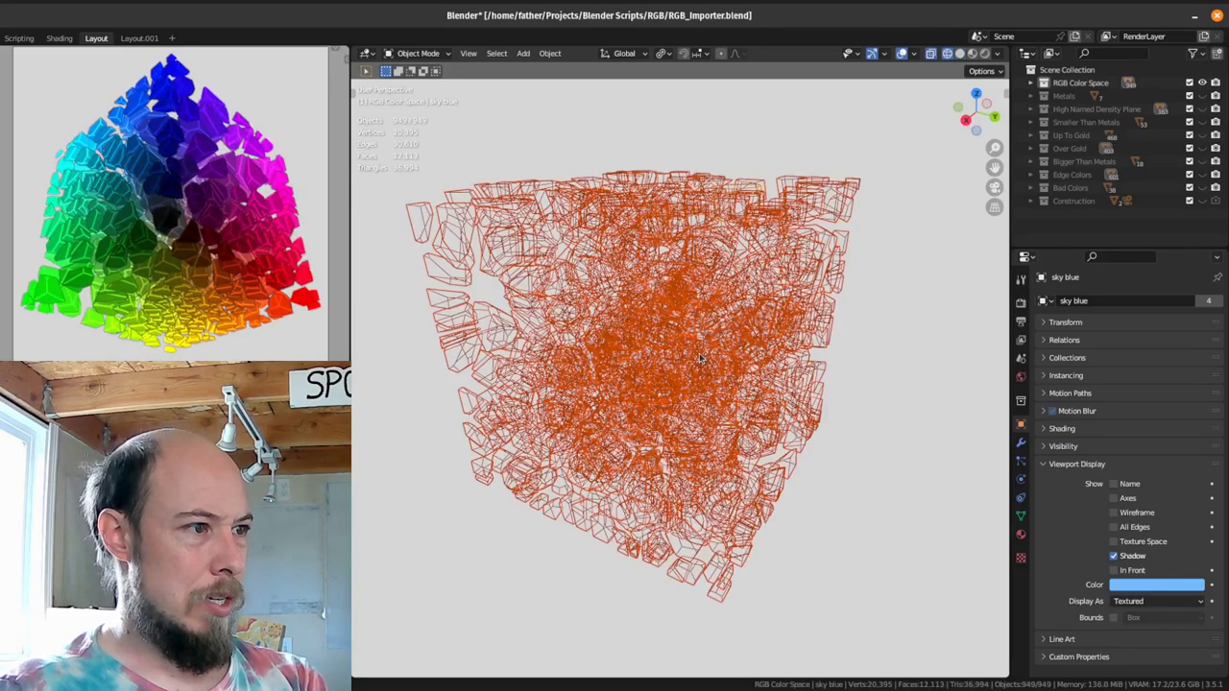
middle_click_drag(698, 322, 738, 236)
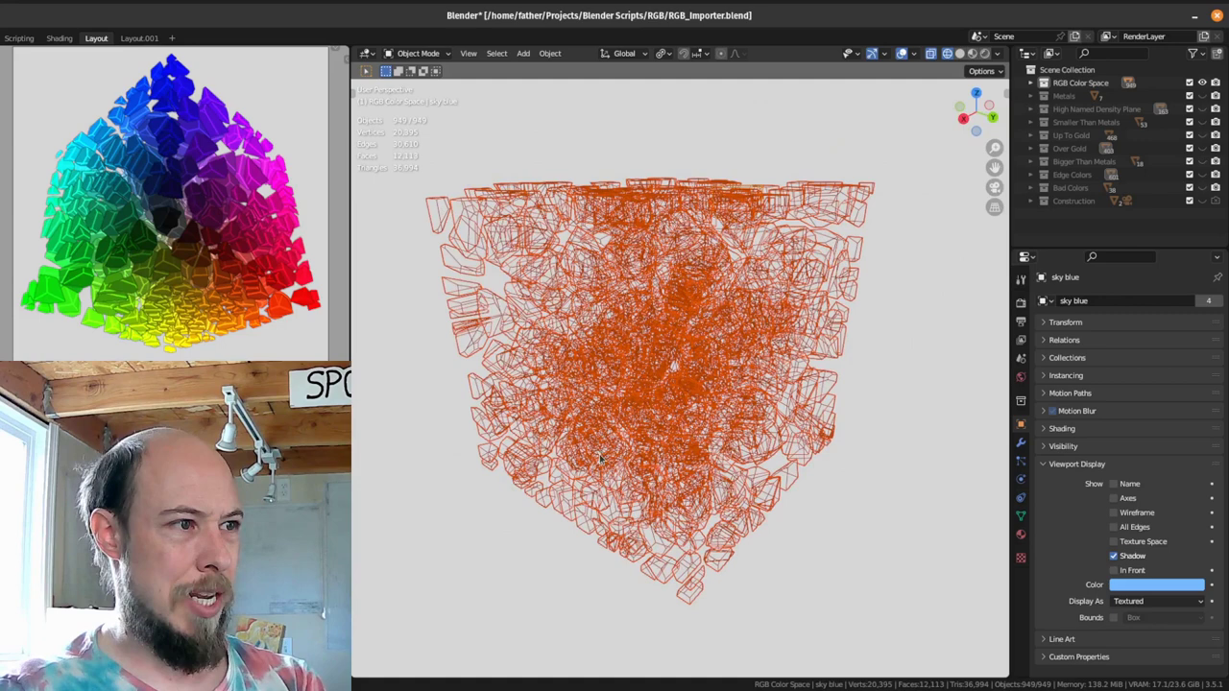
Step: Display only the Metals collection, restore solid shading and examine how the metal cells line up
key("2")
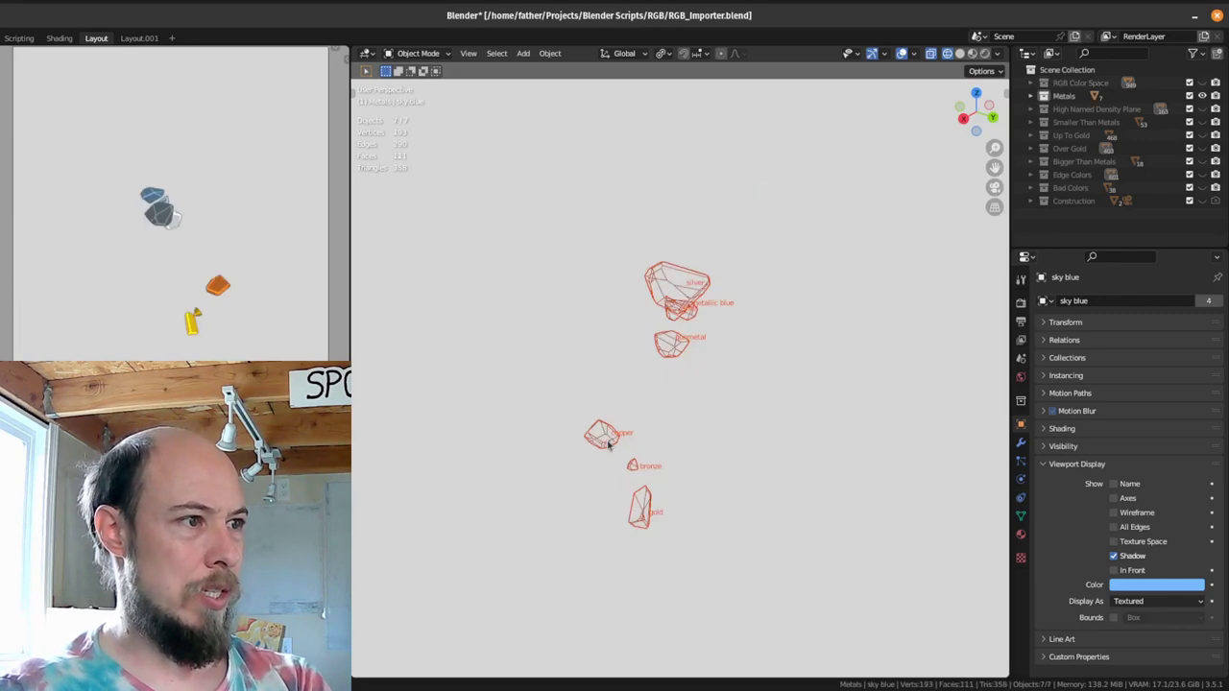
key("z")
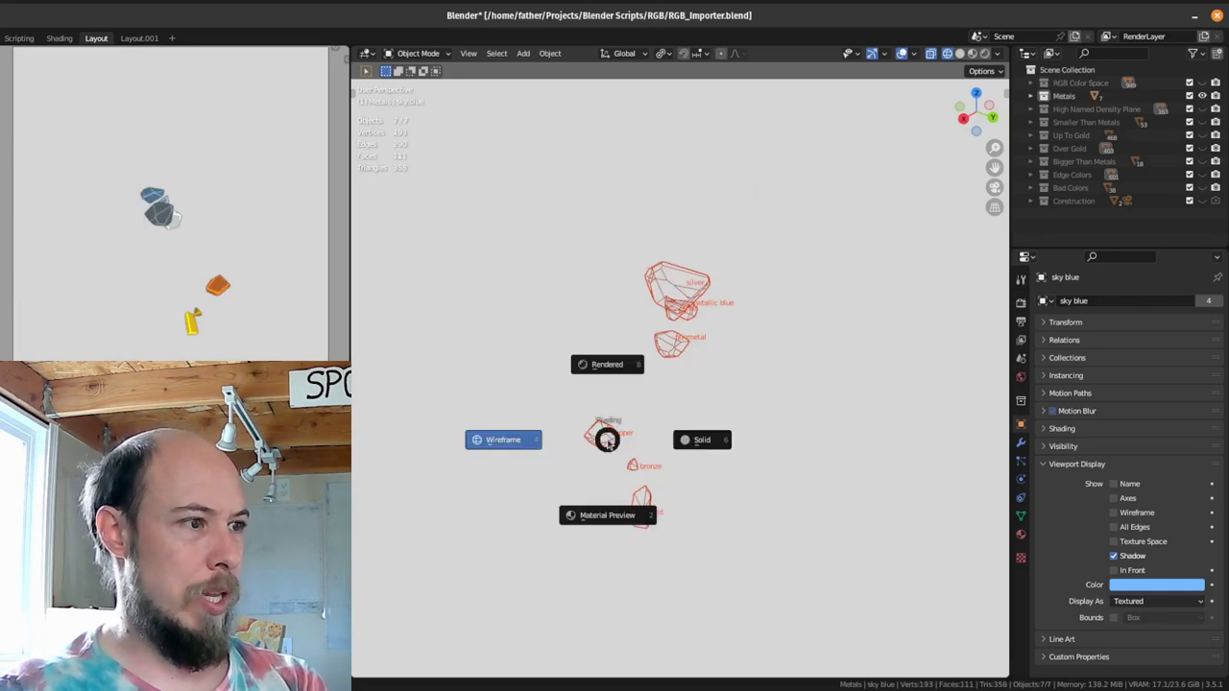
left_click(701, 442)
mouse_move(608, 393)
middle_mouse_down()
mouse_move(699, 372)
mouse_move(785, 393)
mouse_move(772, 392)
mouse_move(768, 411)
middle_mouse_up()
Step: Display only the High Named Density Plane collection and examine it both face-on and at an angle
key("3")
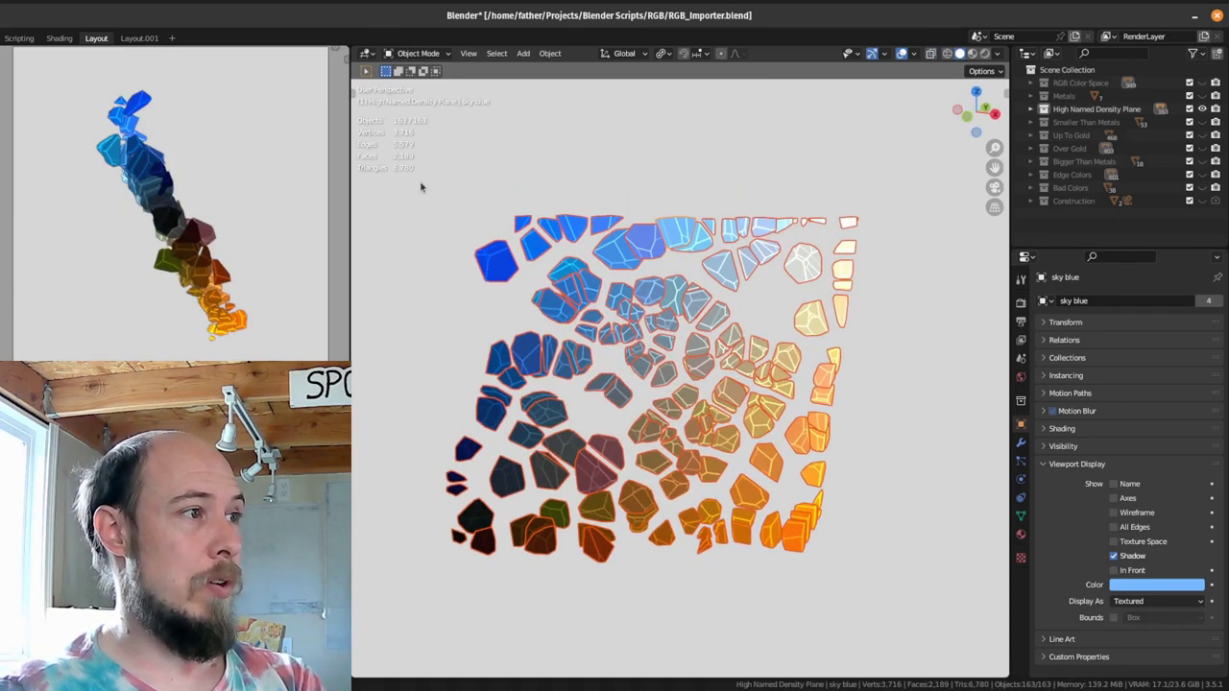
middle_click_drag(562, 399, 654, 378)
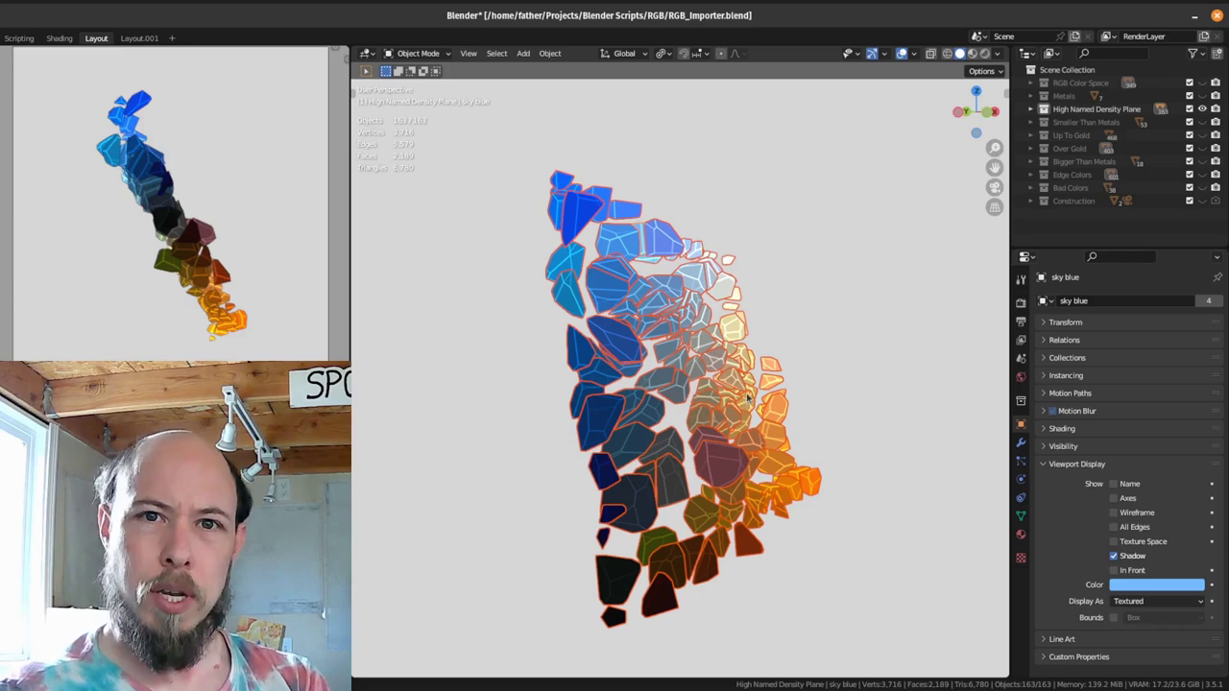
middle_click_drag(746, 380, 673, 366)
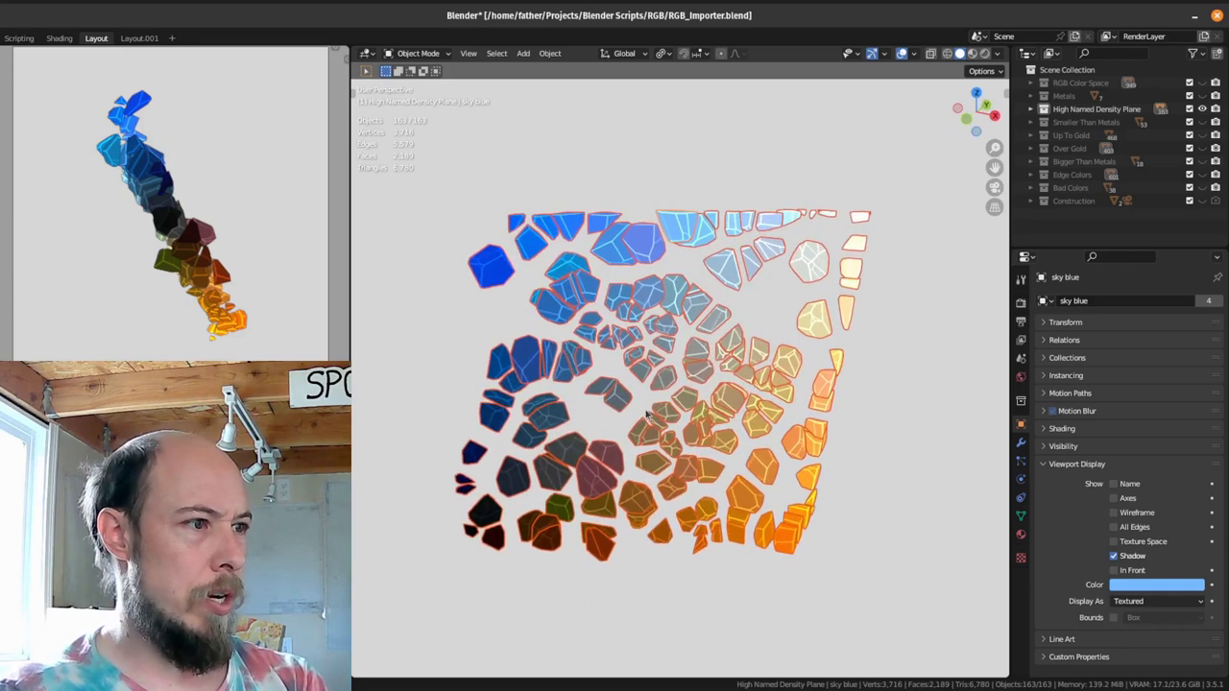
Step: Select the neighbouring bluish grey and grey blue cells alternately near the middle of the density plane to compare them
left_click(670, 332)
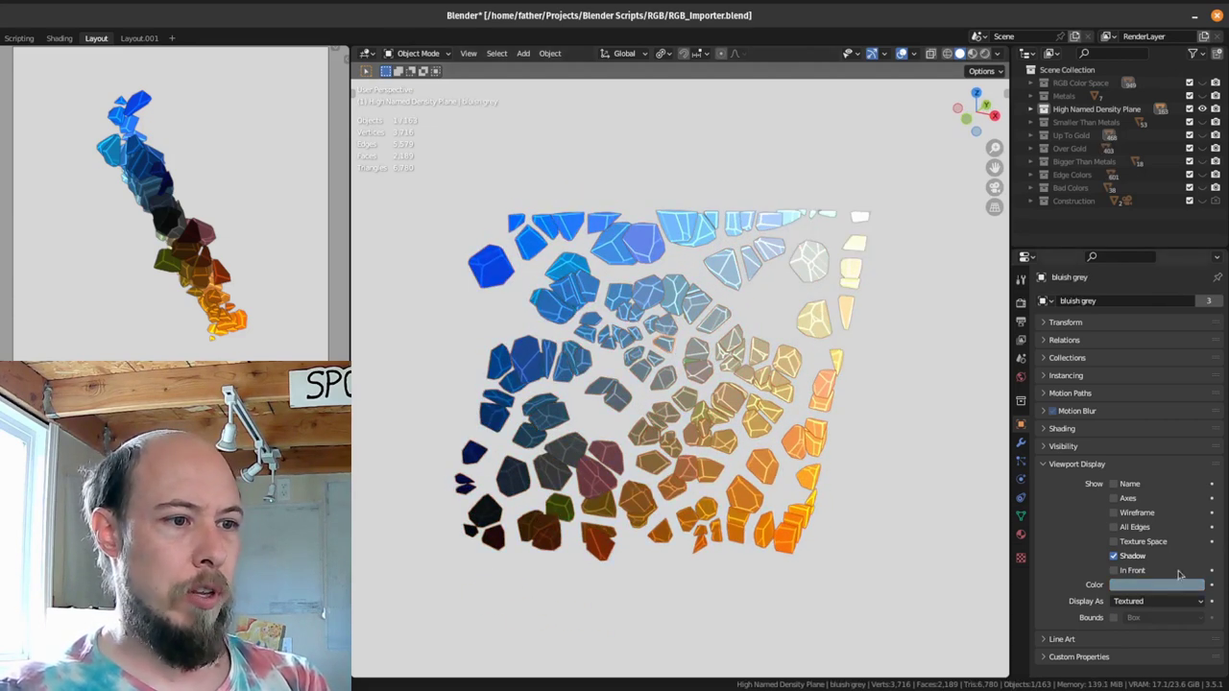
left_click(650, 333)
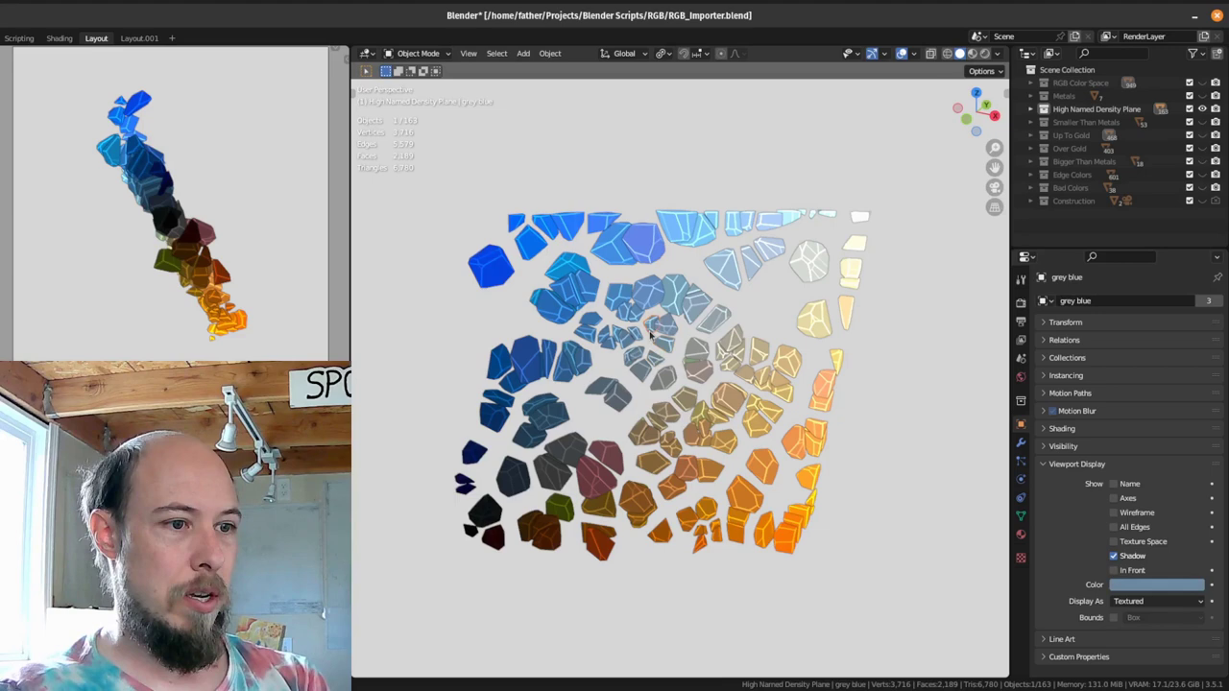
left_click(664, 349)
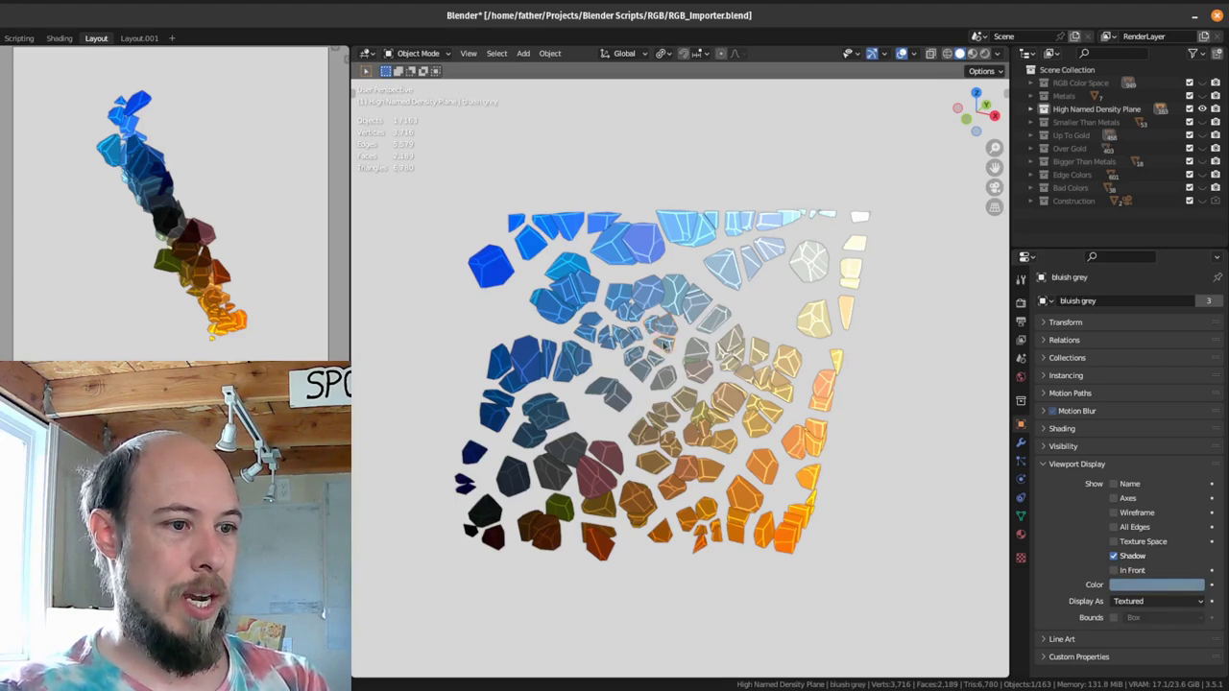
left_click(652, 334)
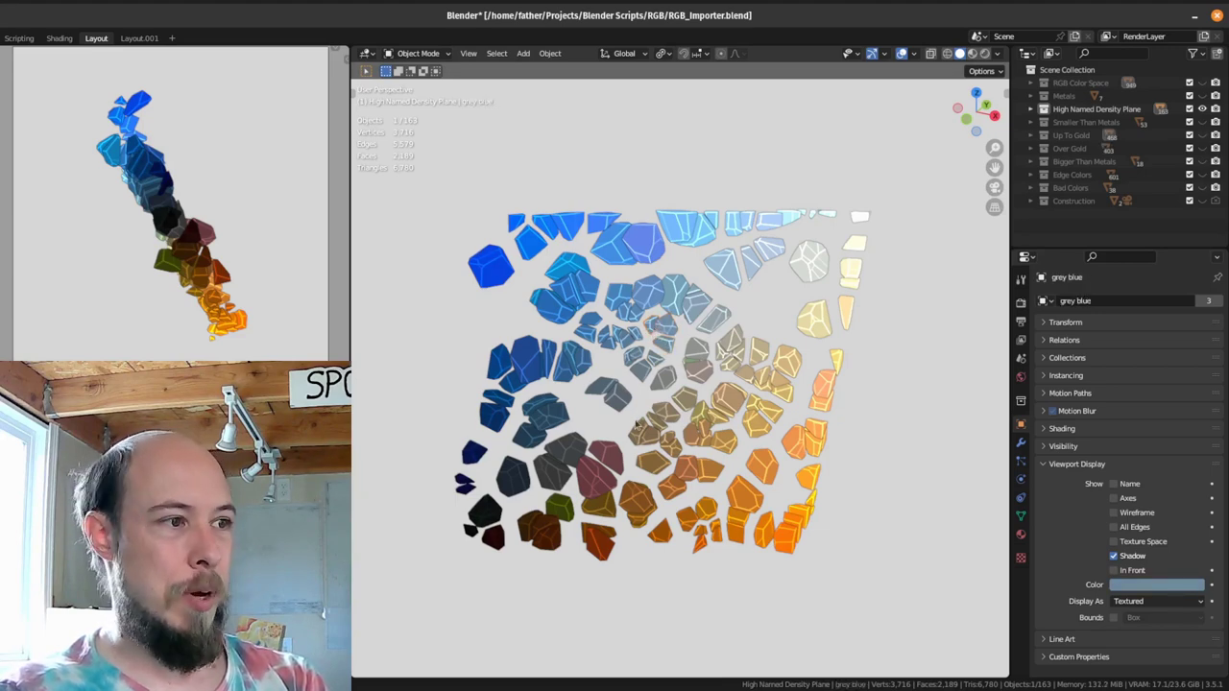
middle_click_drag(650, 379, 699, 393)
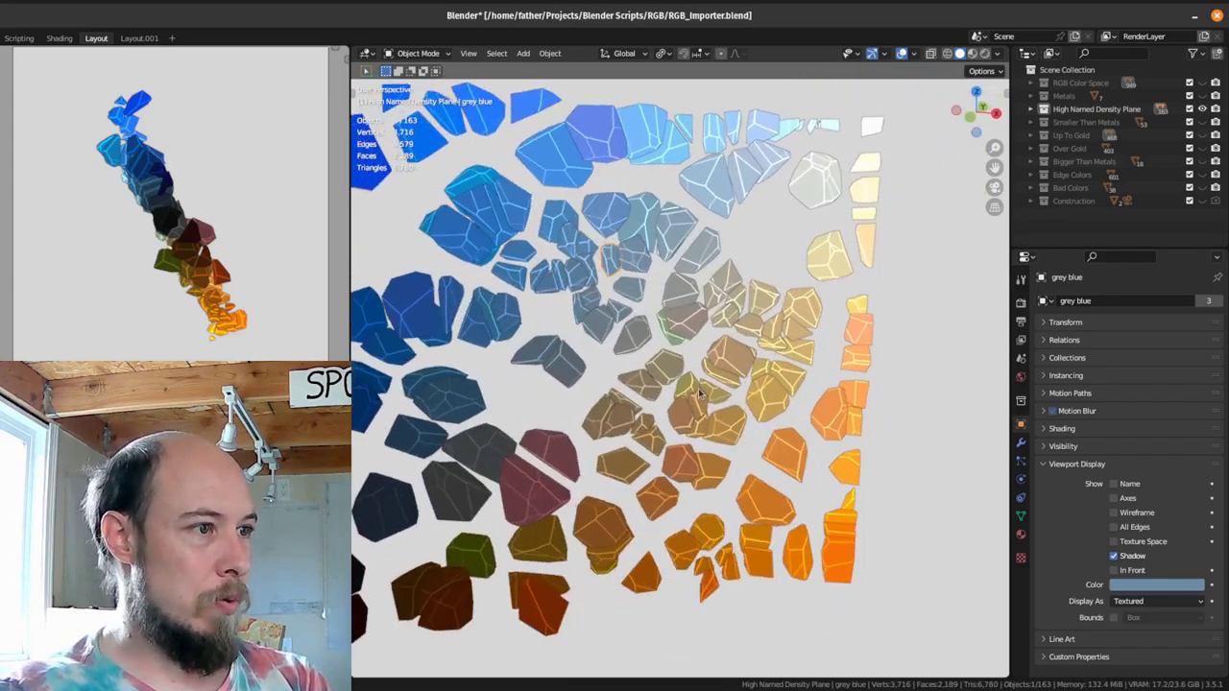
Step: Select the adjoining greyish and cement cells alternately in the density plane to compare their names and colors
left_click(718, 293)
scroll(723, 300, "up", 3)
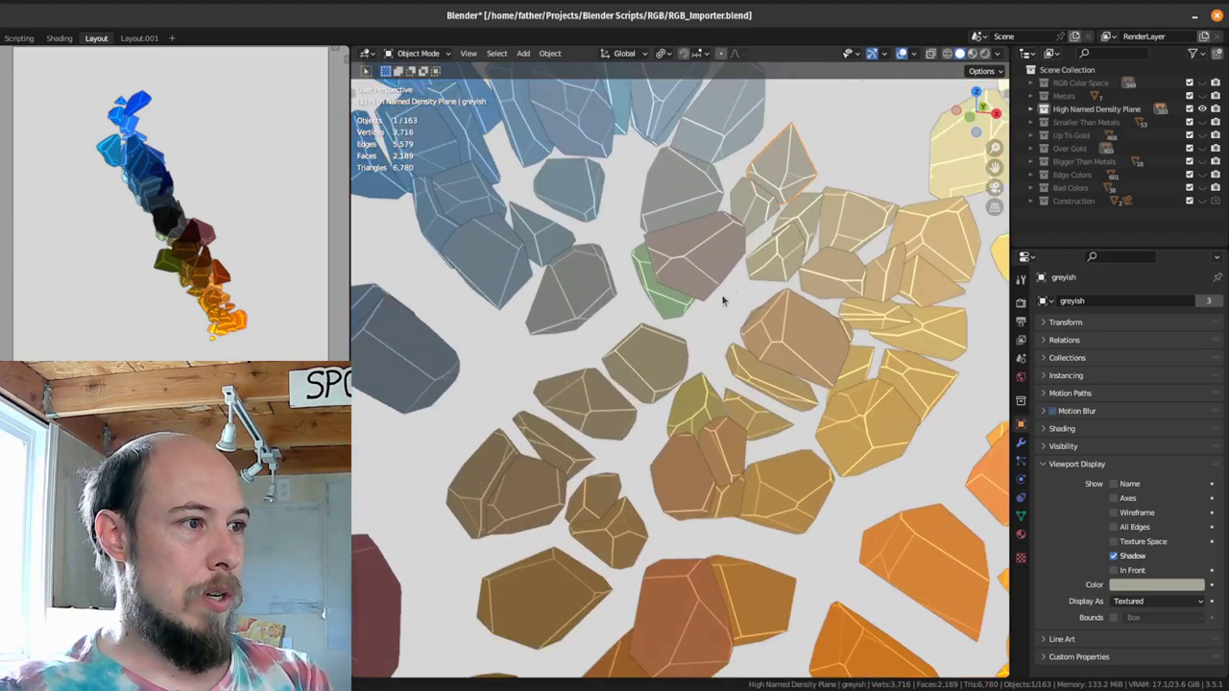
middle_click_drag(759, 213, 678, 323, "shift")
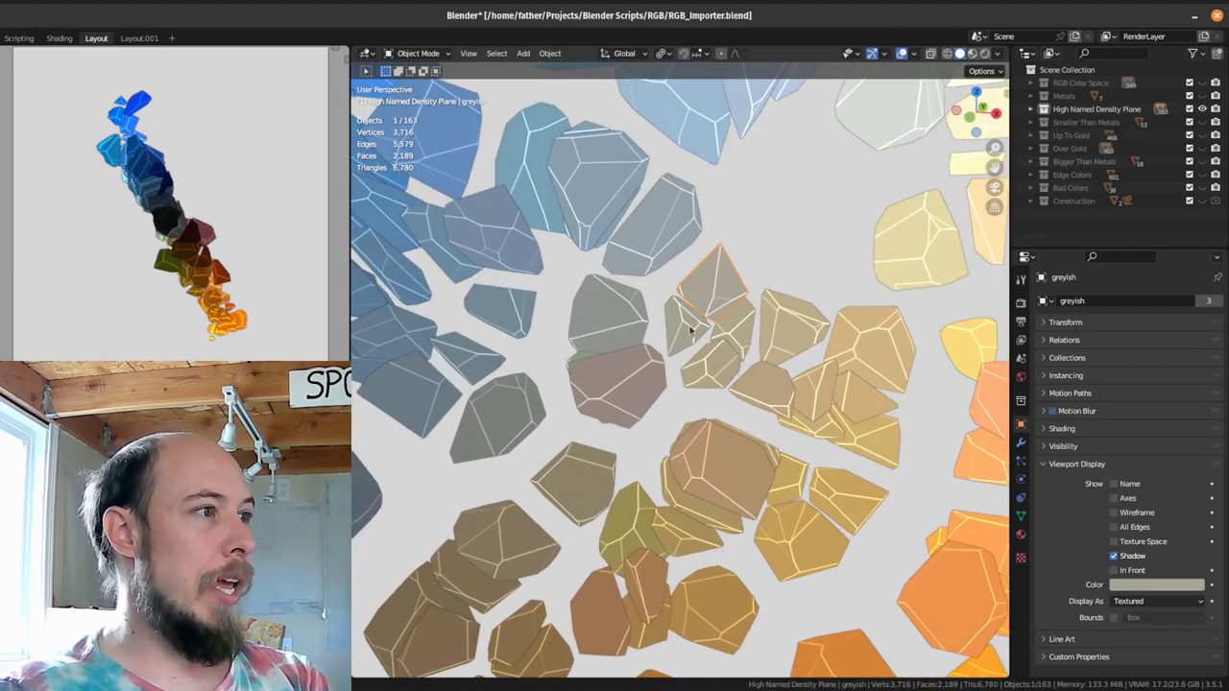
left_click(687, 329)
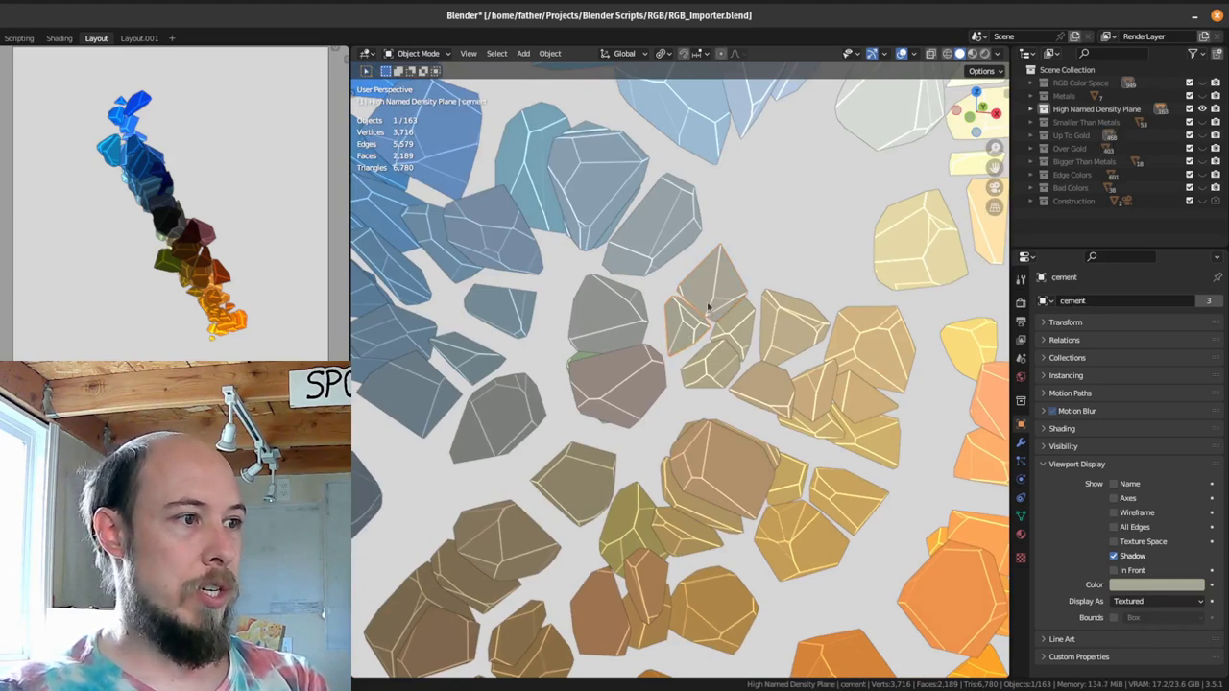
left_click(687, 334)
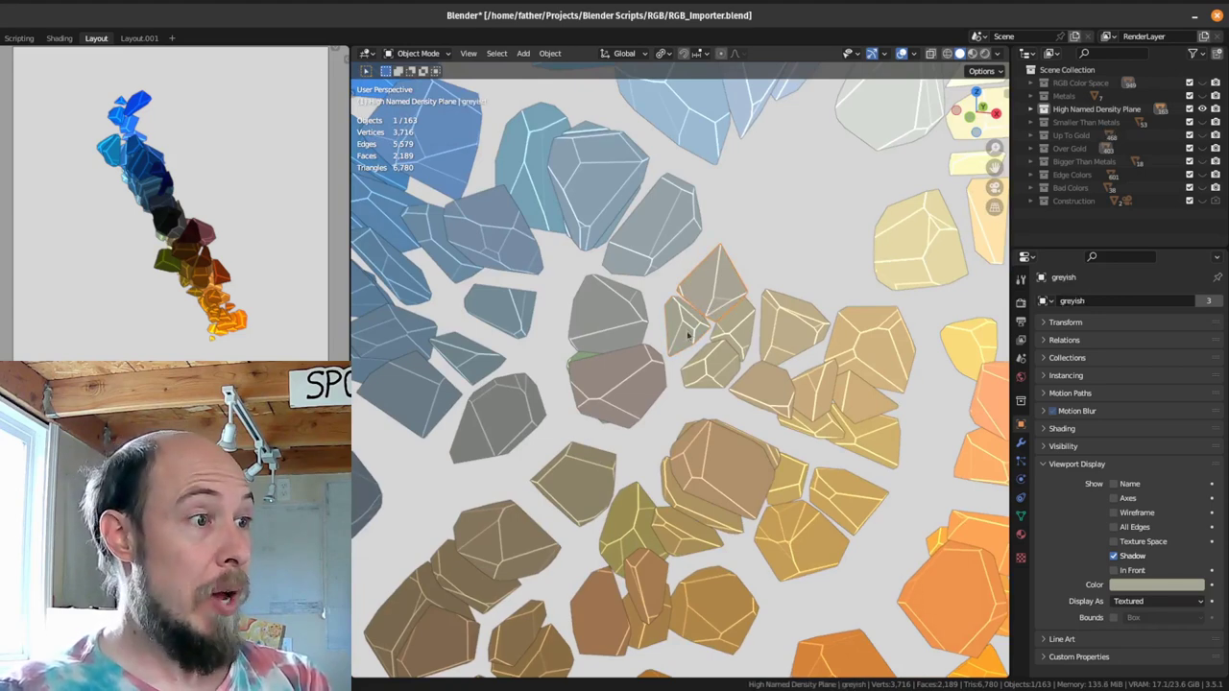
left_click(688, 334)
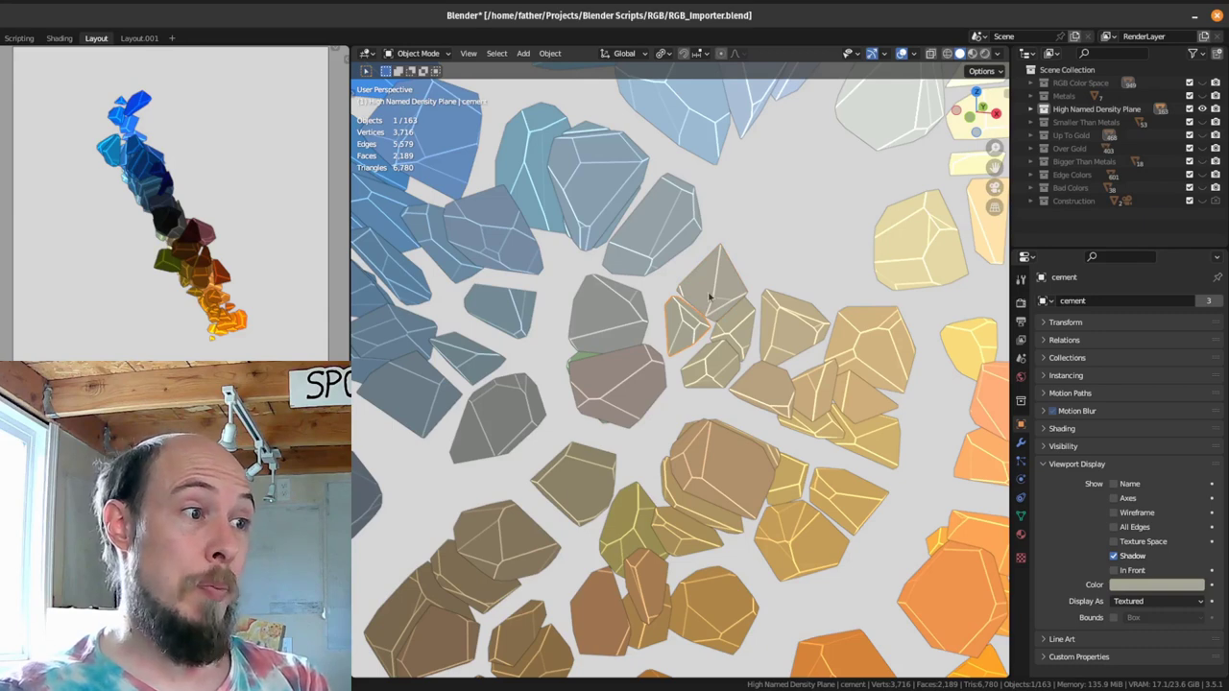
left_click(704, 324)
left_click(688, 333)
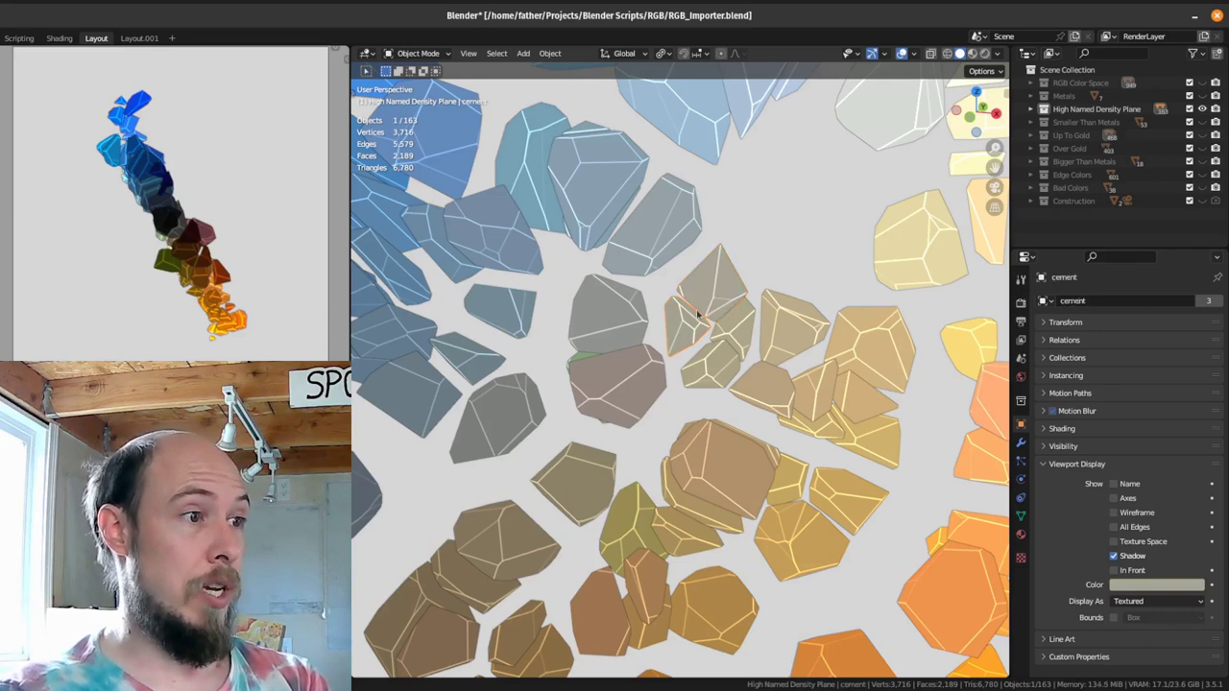
left_click(700, 311)
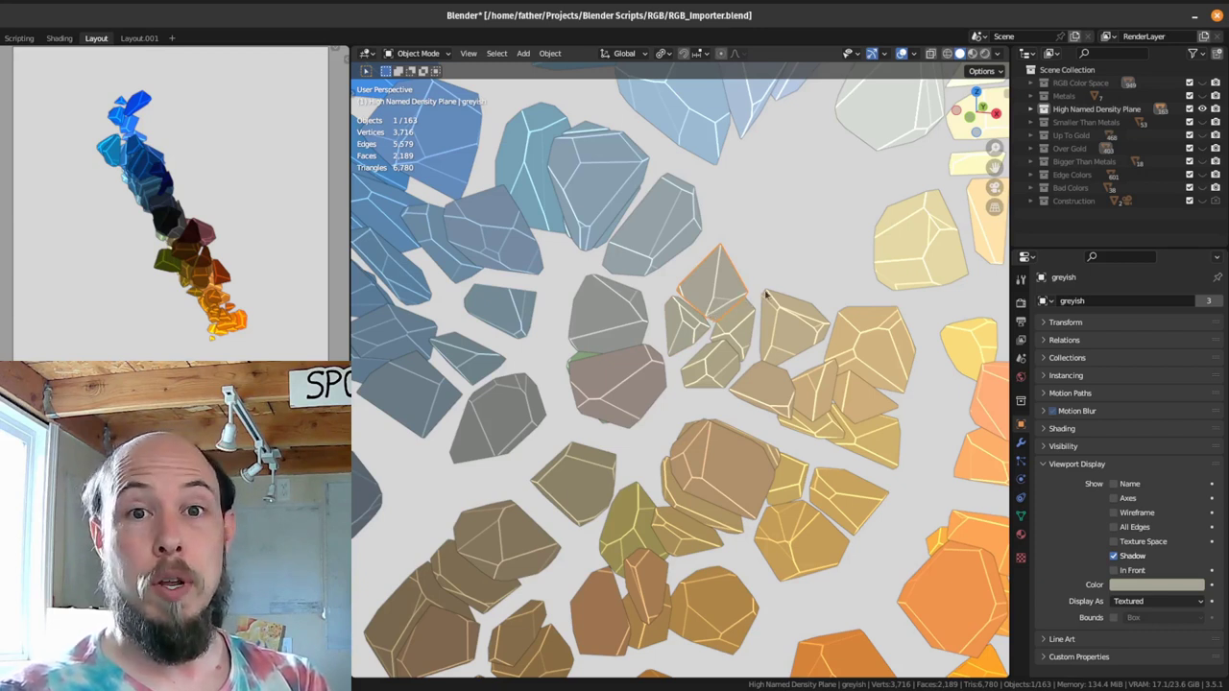
left_click(686, 327)
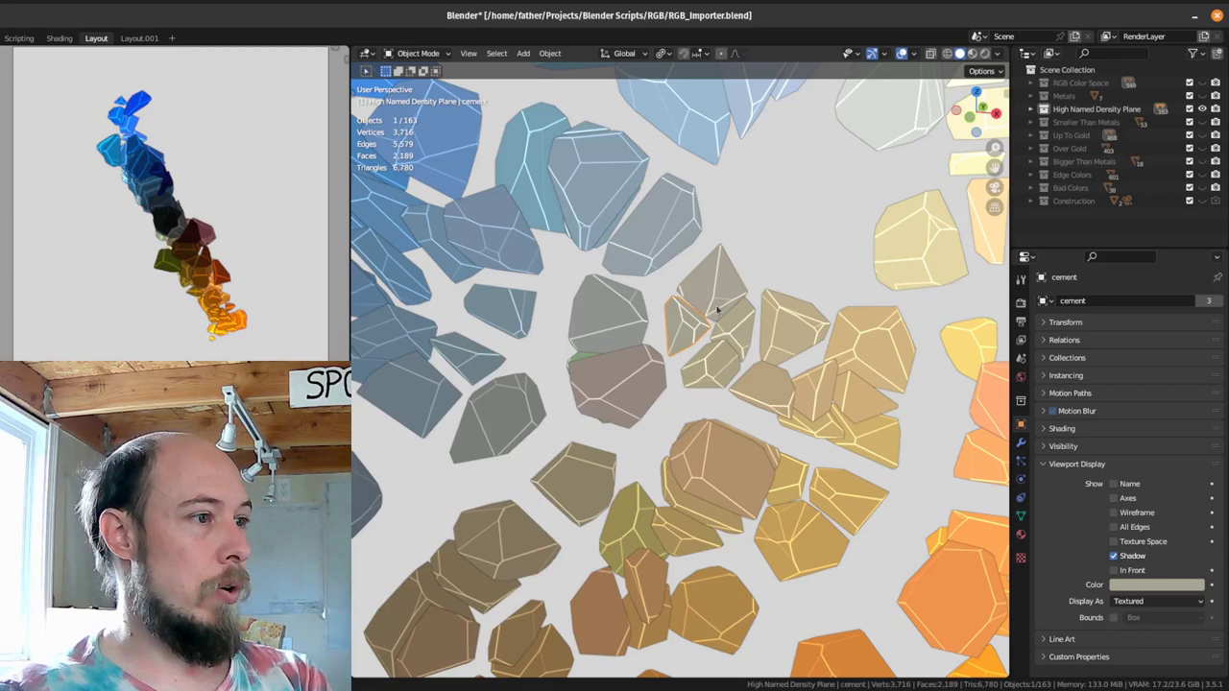
Step: Select the orange corner cell and the sky blue cell on opposite edges of the whole density plane
scroll(716, 309, "down", 3)
middle_click_drag(693, 330, 771, 563, "shift")
scroll(702, 370, "down", 1)
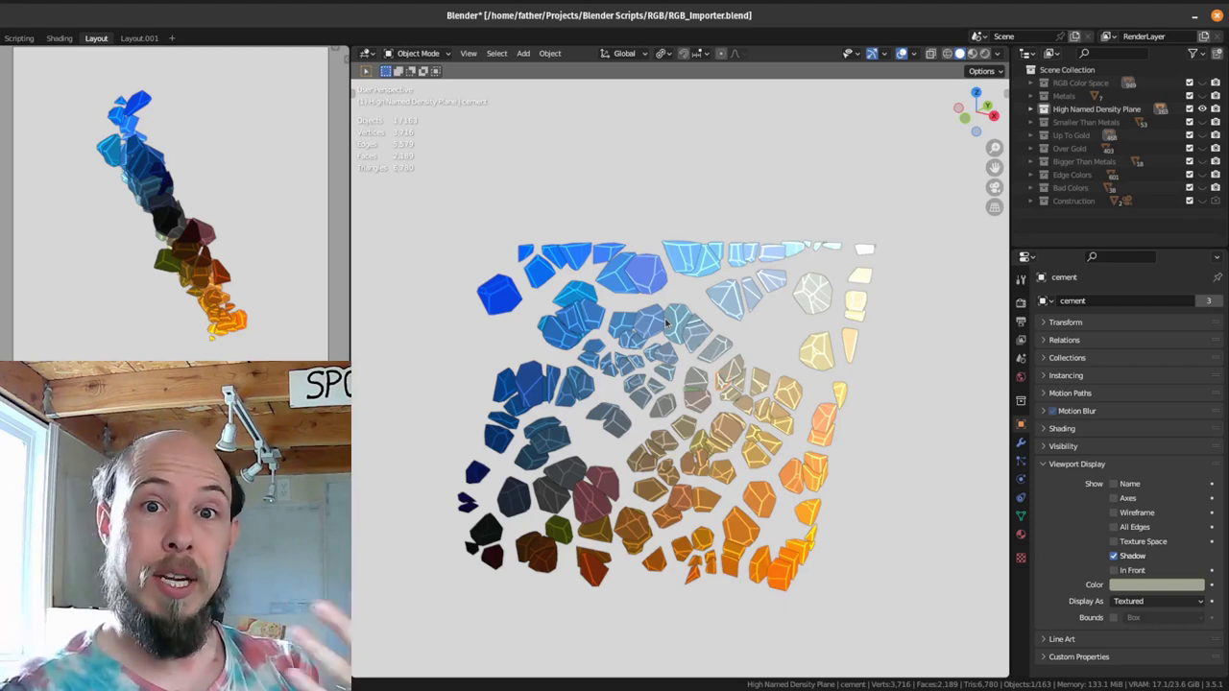
left_click(782, 576)
left_click(679, 274)
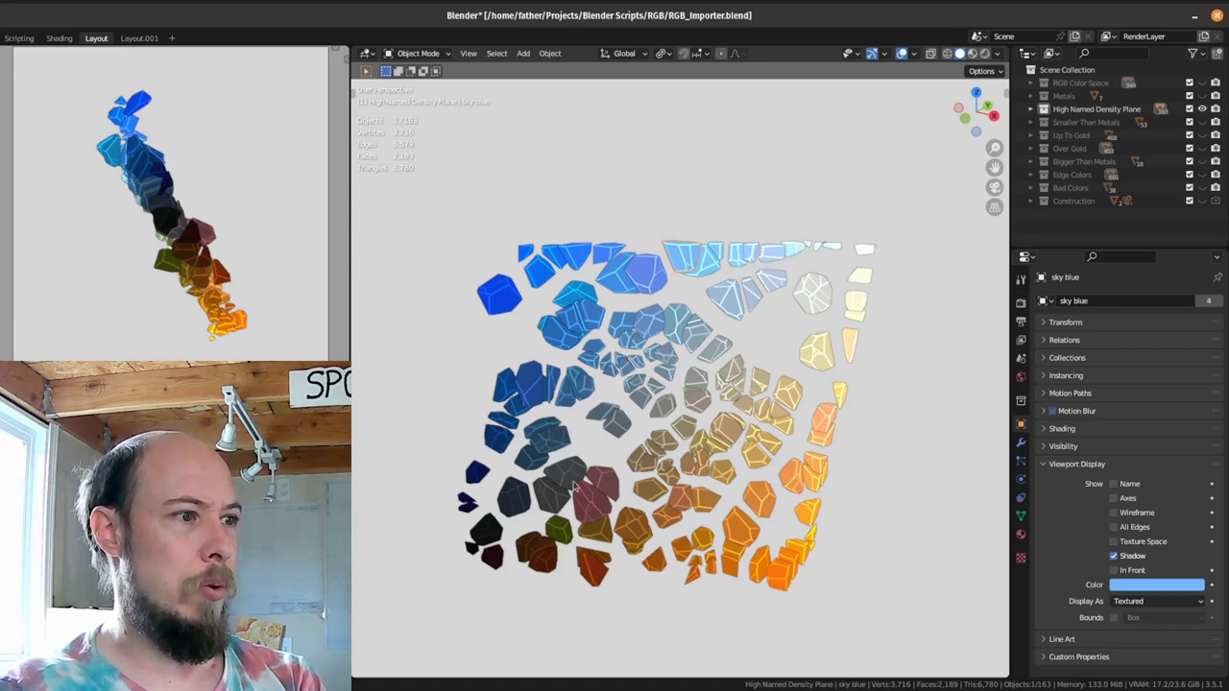
Step: Select central grey and brown cells including dull brown, followed by the light grey and light navy blue cells, to compare their names
left_click(702, 406)
left_click(686, 430)
left_click(664, 447)
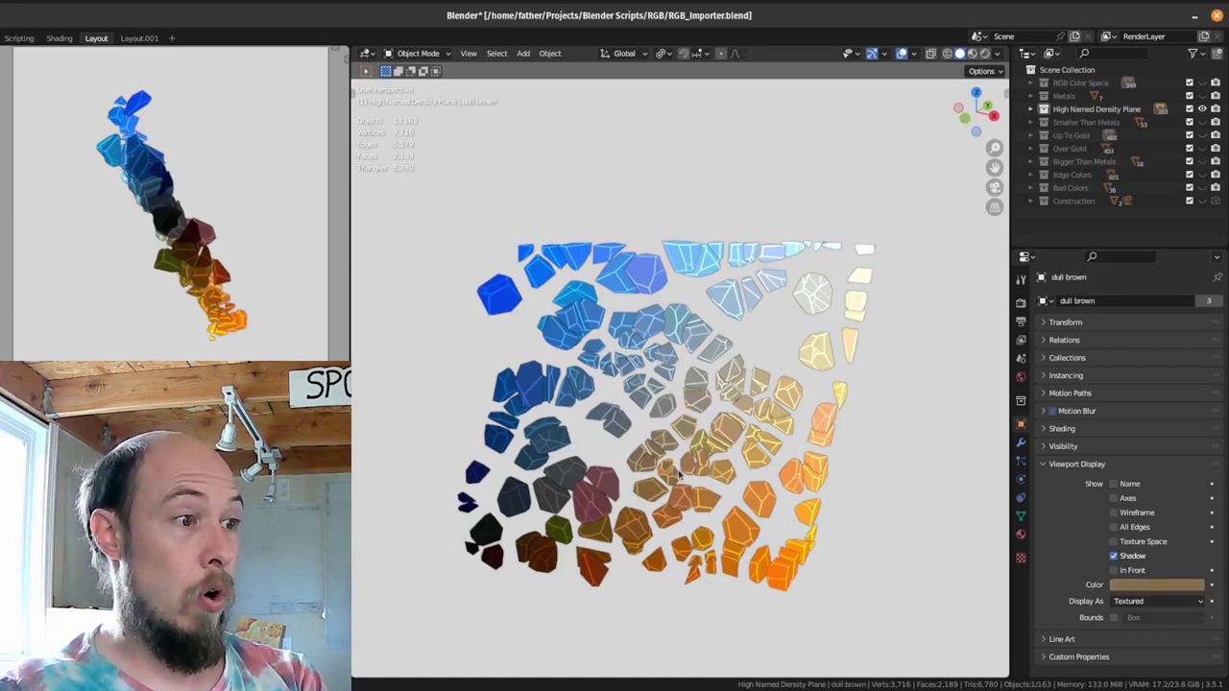
left_click(675, 470)
left_click(697, 462)
left_click(814, 297)
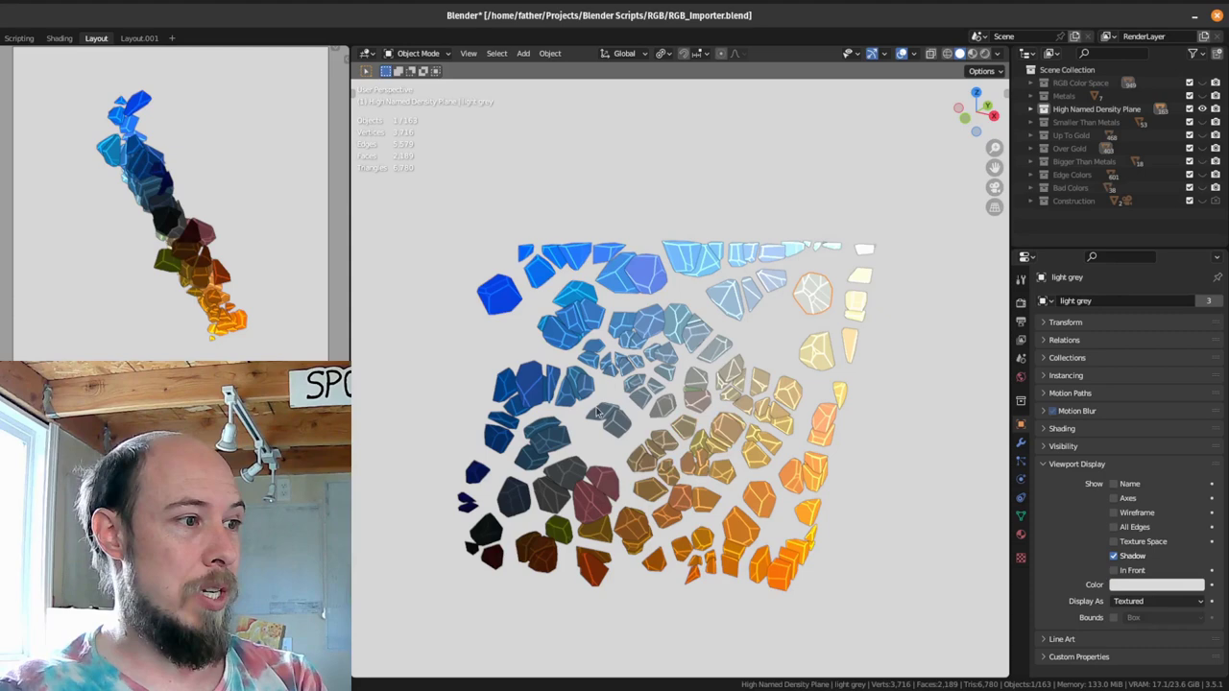
left_click(597, 412)
left_click(559, 403)
Step: Display only the Metals collection and switch to Smaller Than Metals to compare the cell sizes
middle_click_drag(693, 434, 749, 422)
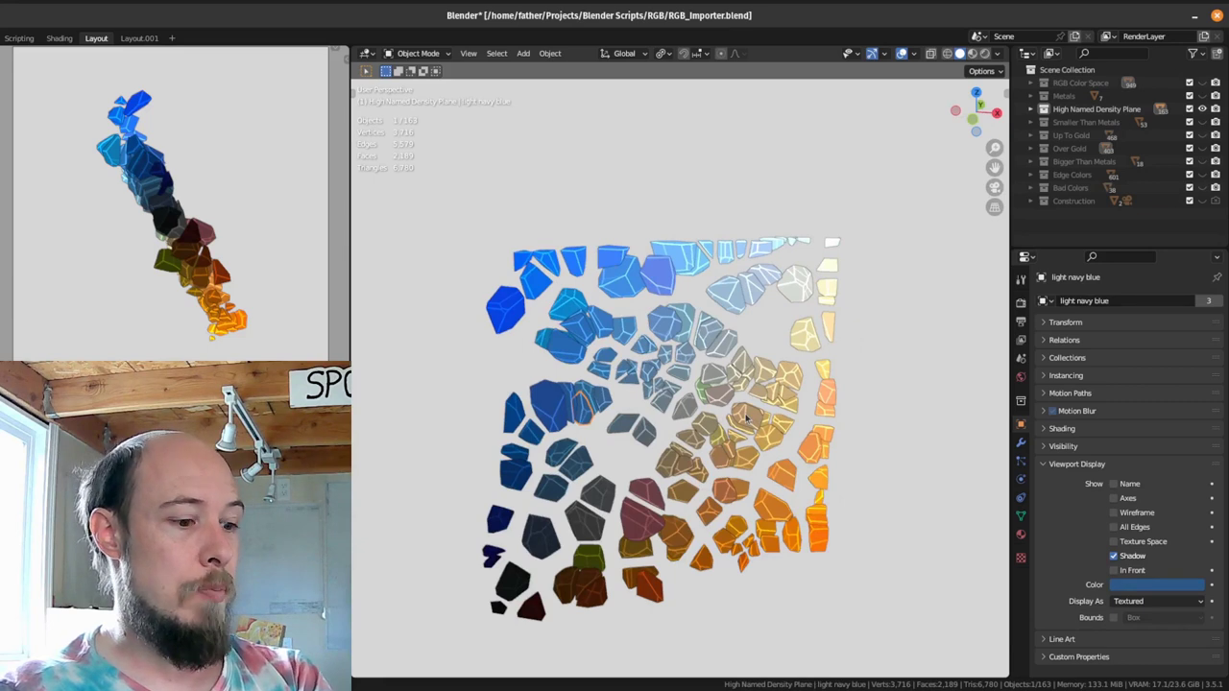
key("2")
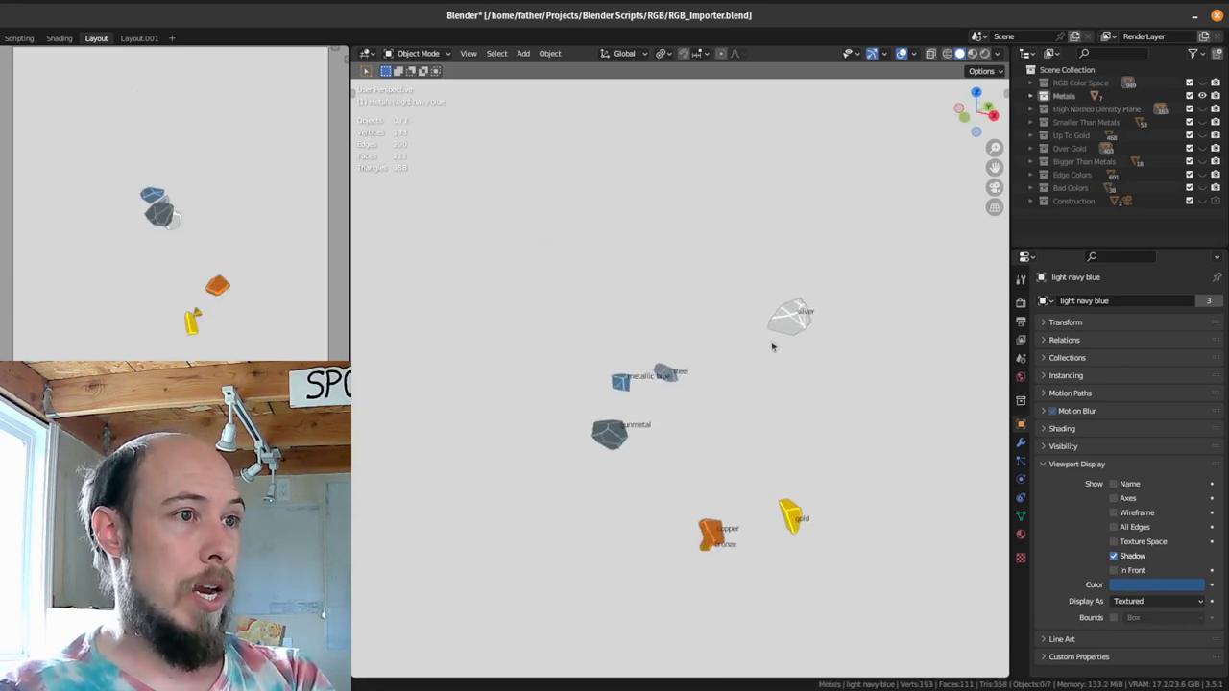
key("4")
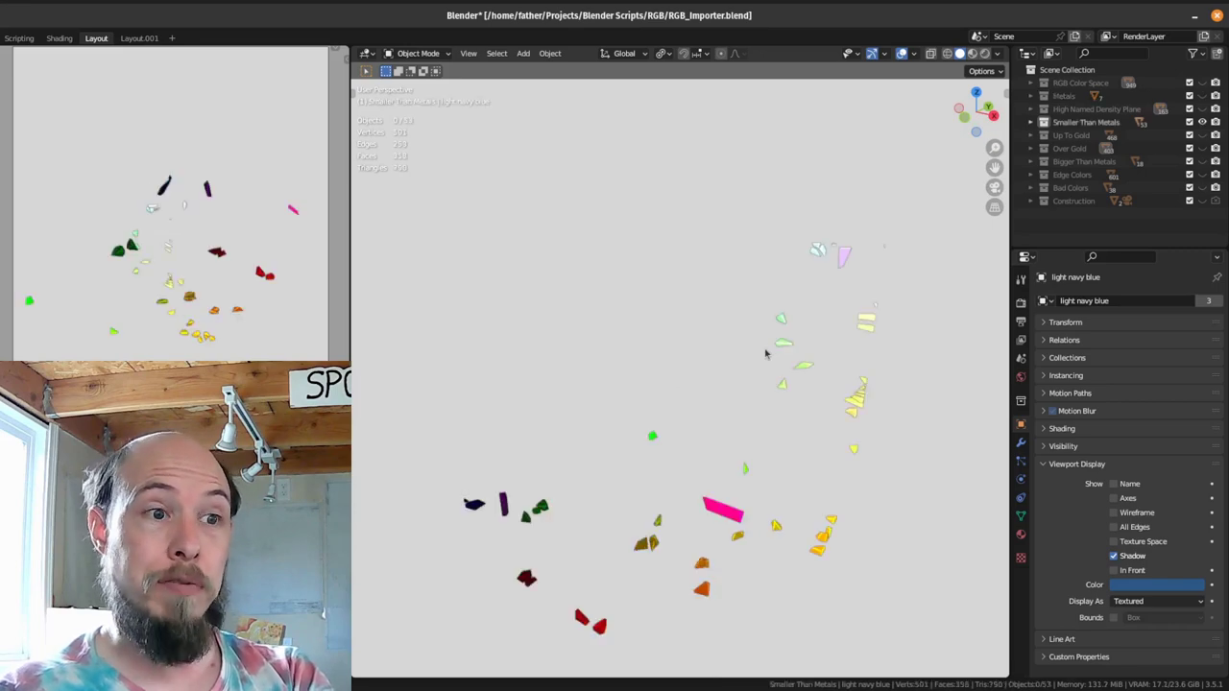
Step: Display only the RGB Color Space collection and select the vivid purple and blue/purple cells on the cube's purple side
key("1")
middle_click_drag(743, 378, 656, 377)
left_click(730, 332)
left_click(663, 331)
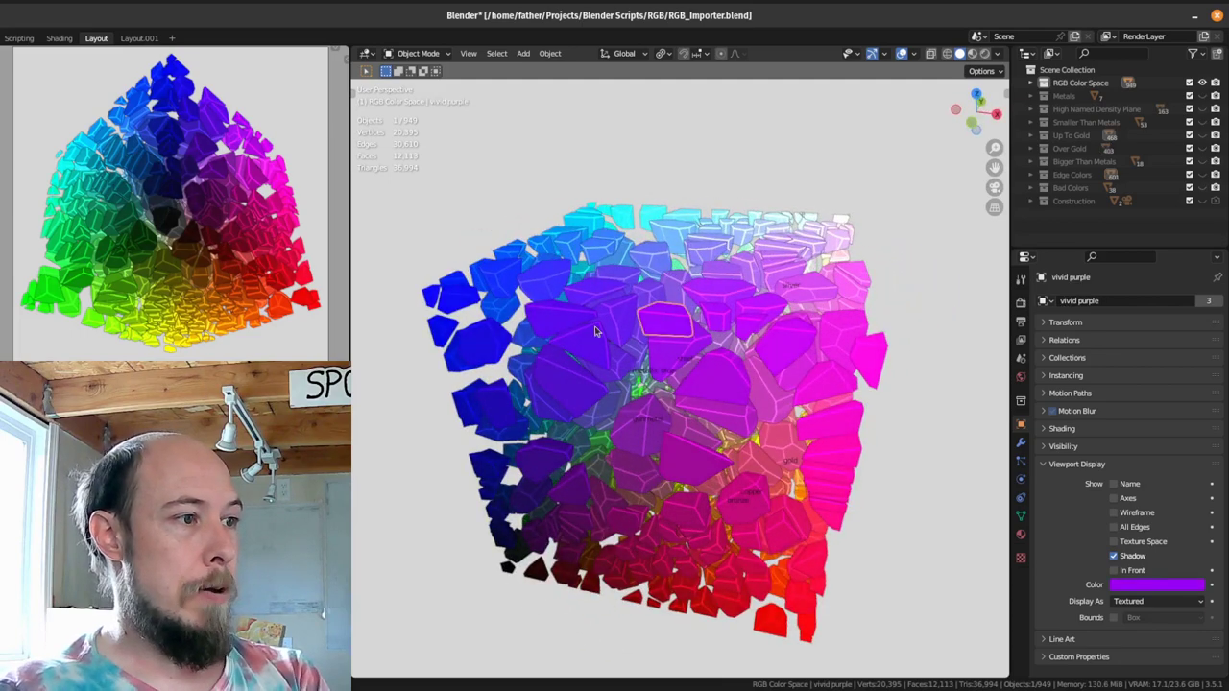
left_click(571, 324)
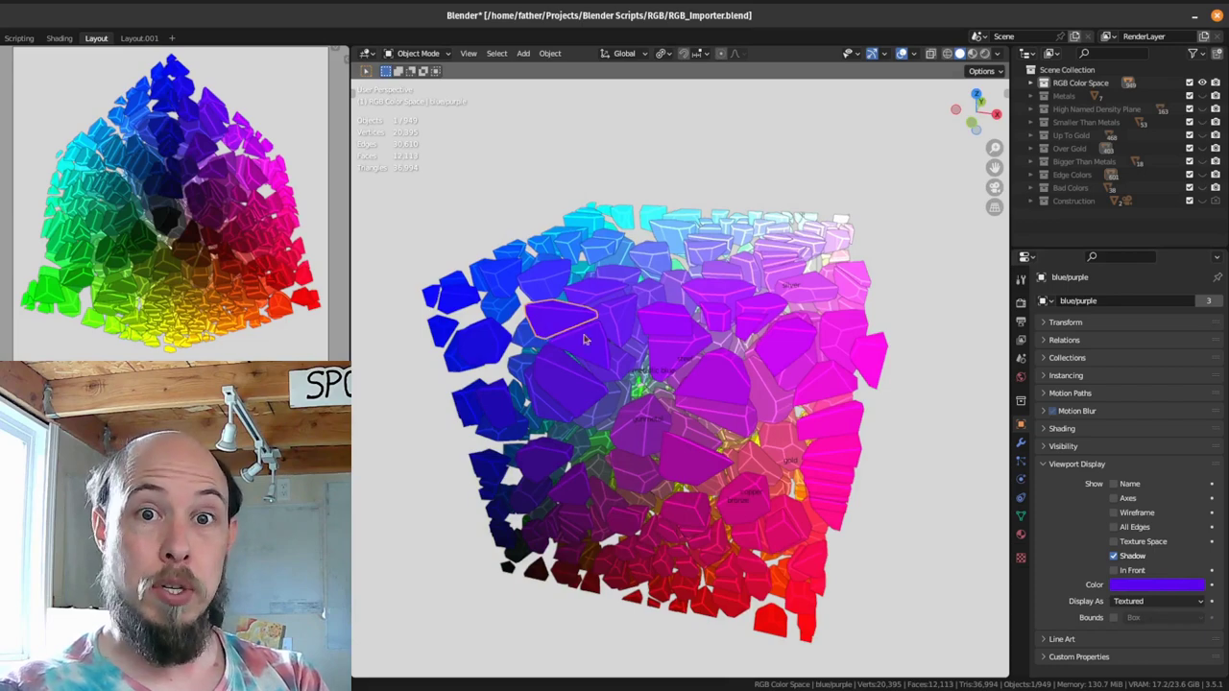
Step: Select the fire engine red, bright green and primary blue corner cells of the cube in turn
middle_click_drag(637, 404, 543, 469)
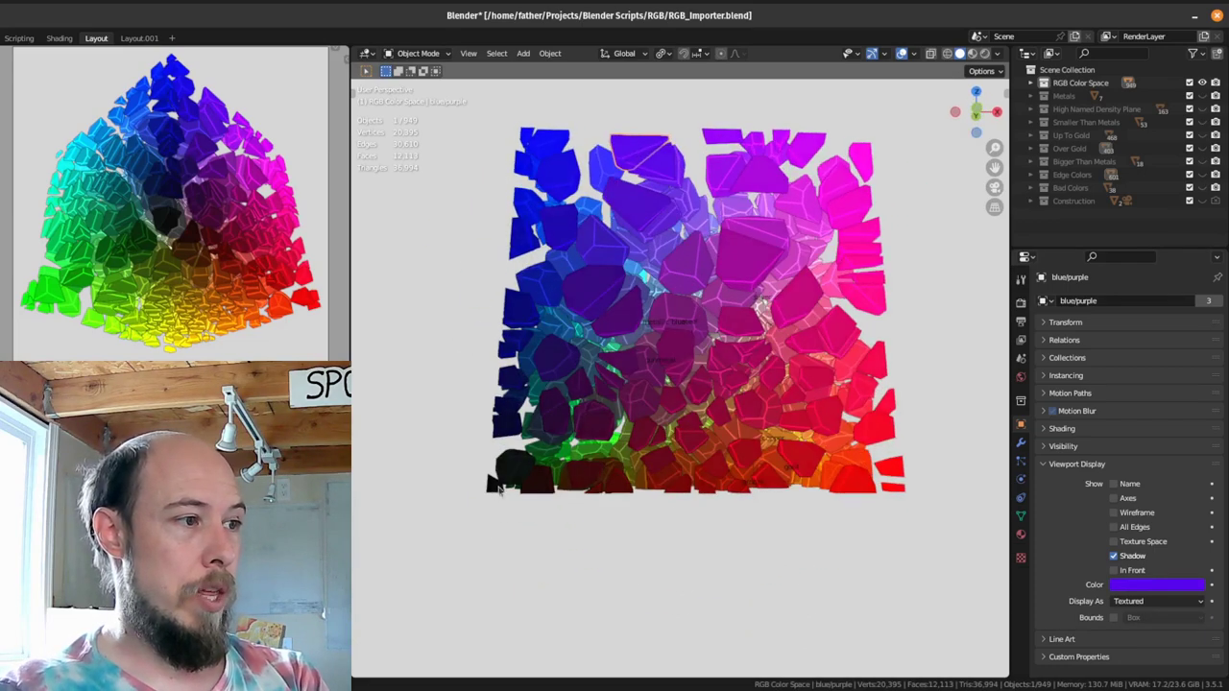
left_click(892, 494)
middle_click_drag(857, 392, 684, 422)
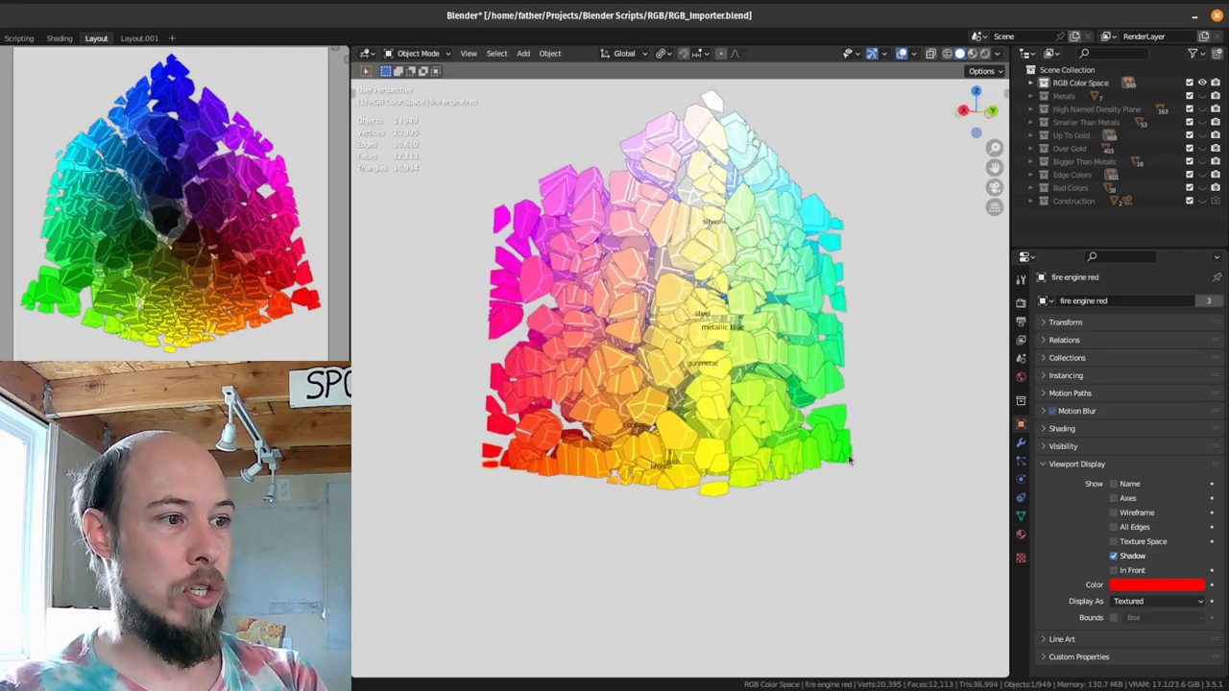
left_click(846, 454)
middle_click_drag(711, 226, 442, 290)
left_click(547, 330)
middle_click_drag(547, 329, 616, 220)
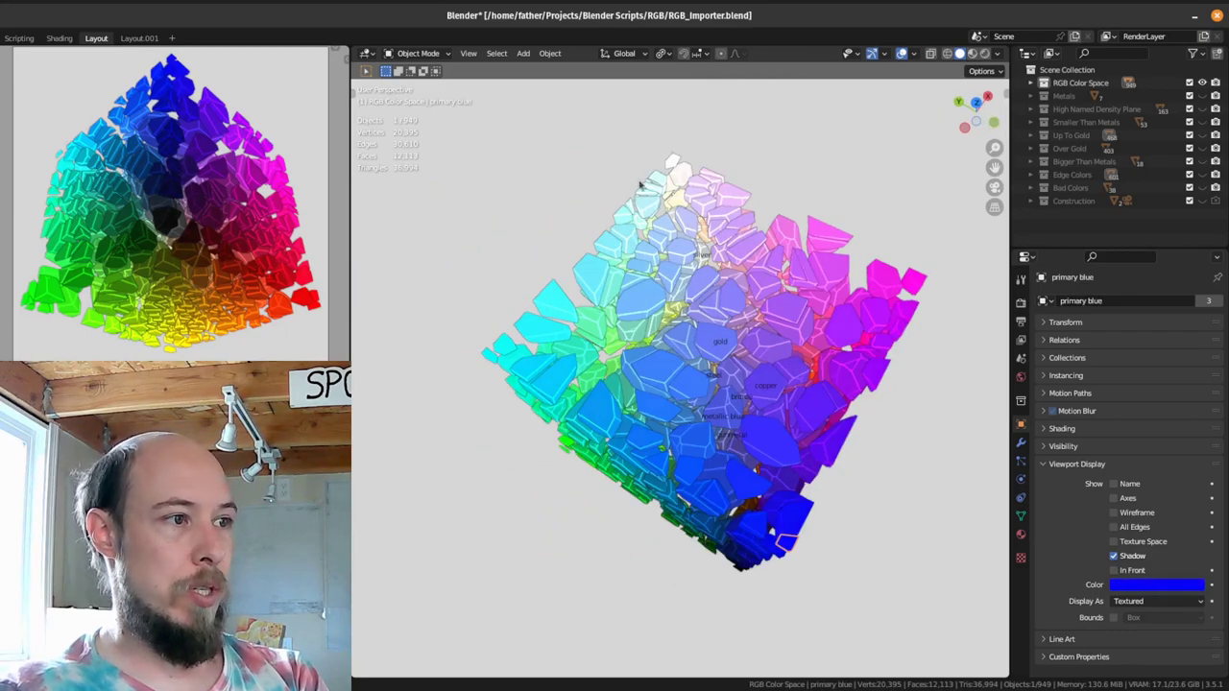
Step: Examine the cube's magenta and white sides and select the purply blue cell near its upper edge
middle_click_drag(812, 433, 557, 245)
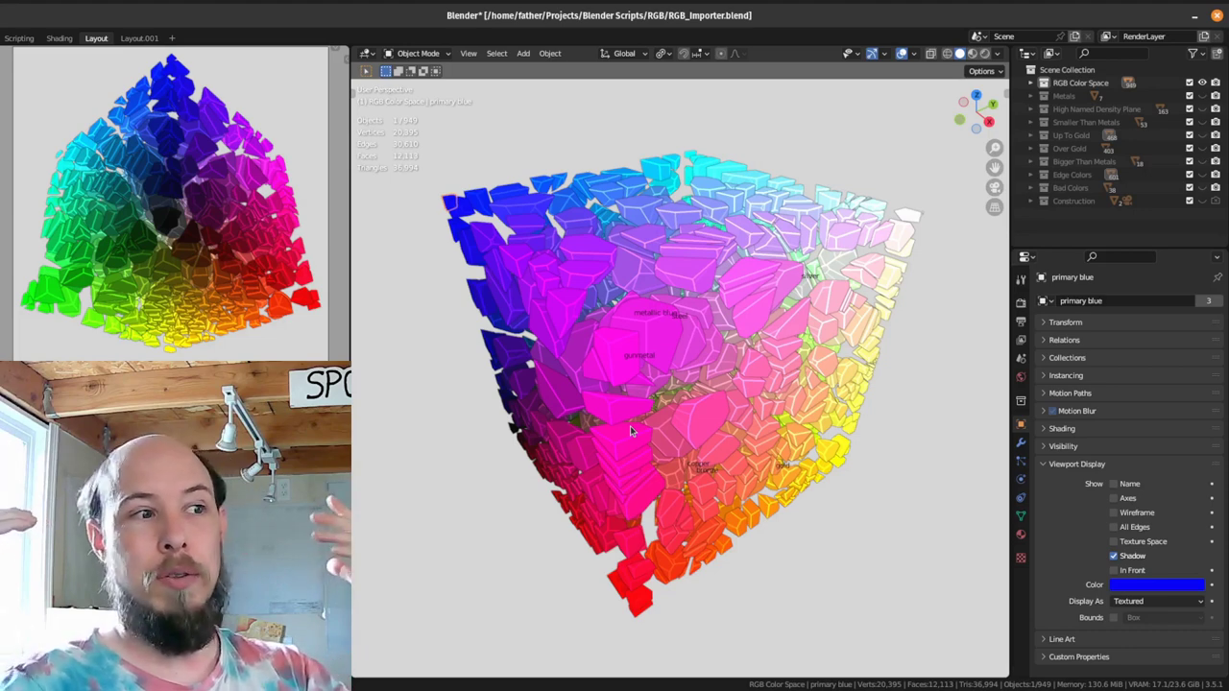
middle_click_drag(630, 425, 626, 290)
left_click(626, 288)
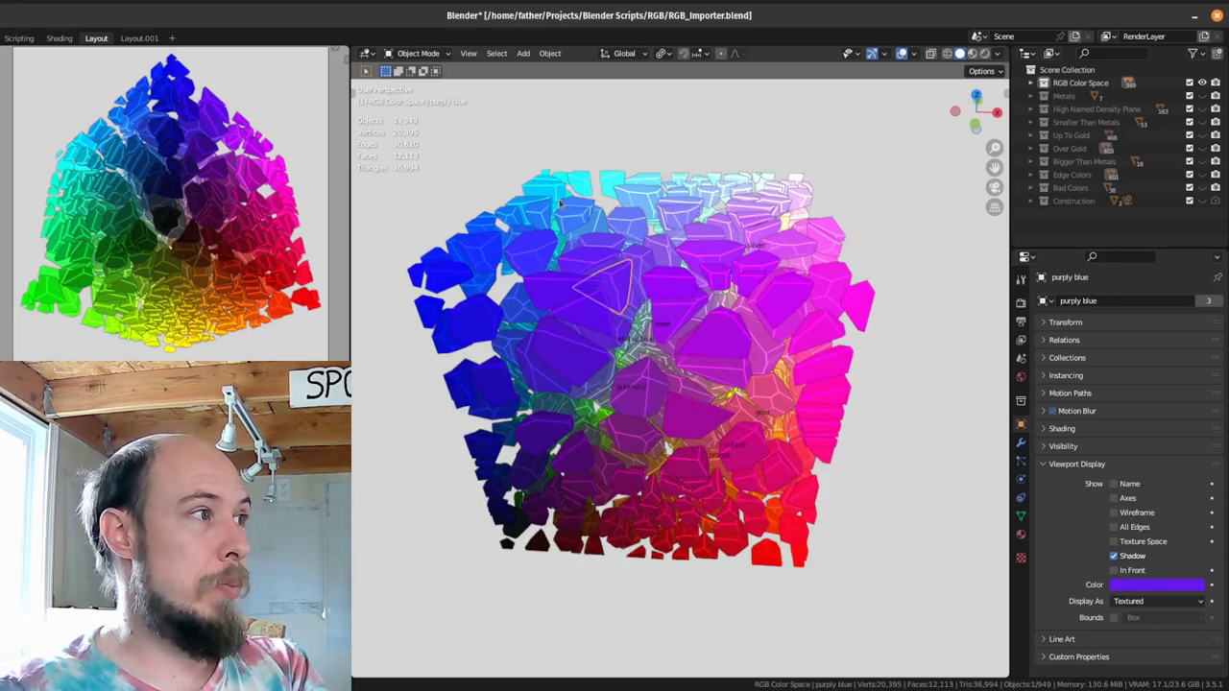
Step: Review the import scripts, the color size lists and the Object Color Material nodes, and return to the cube layout
left_click(20, 38)
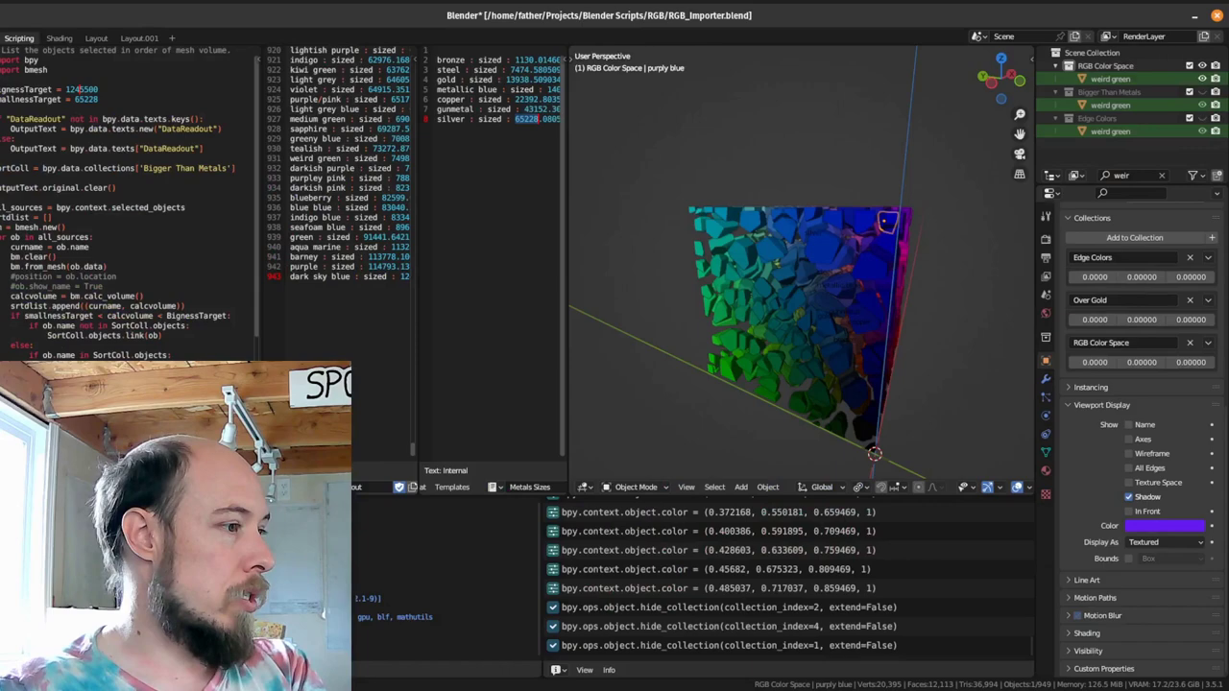
scroll(198, 206, "down", 10)
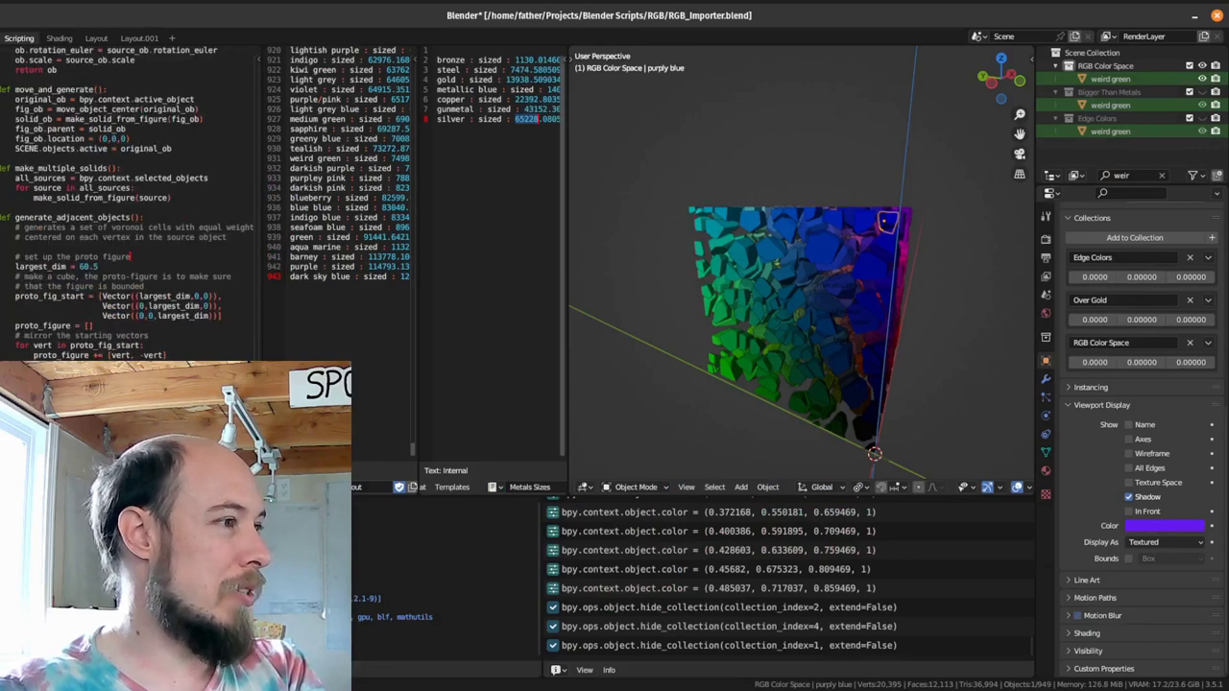
scroll(144, 192, "up", 15)
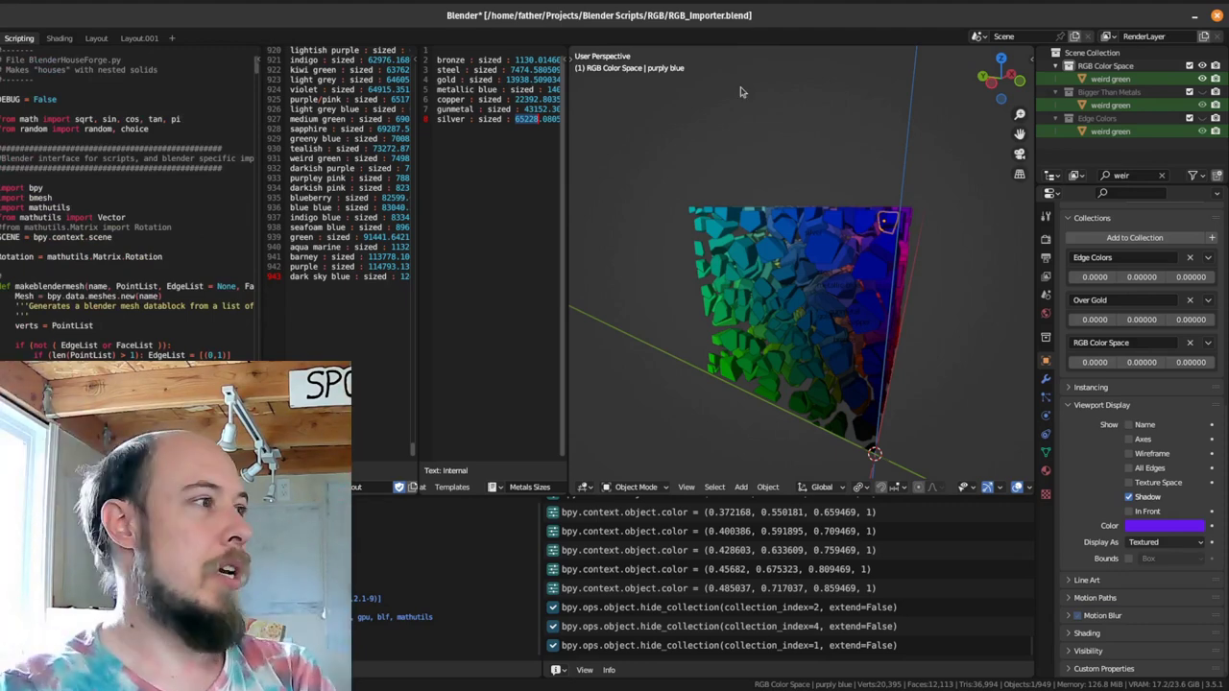
left_click(58, 38)
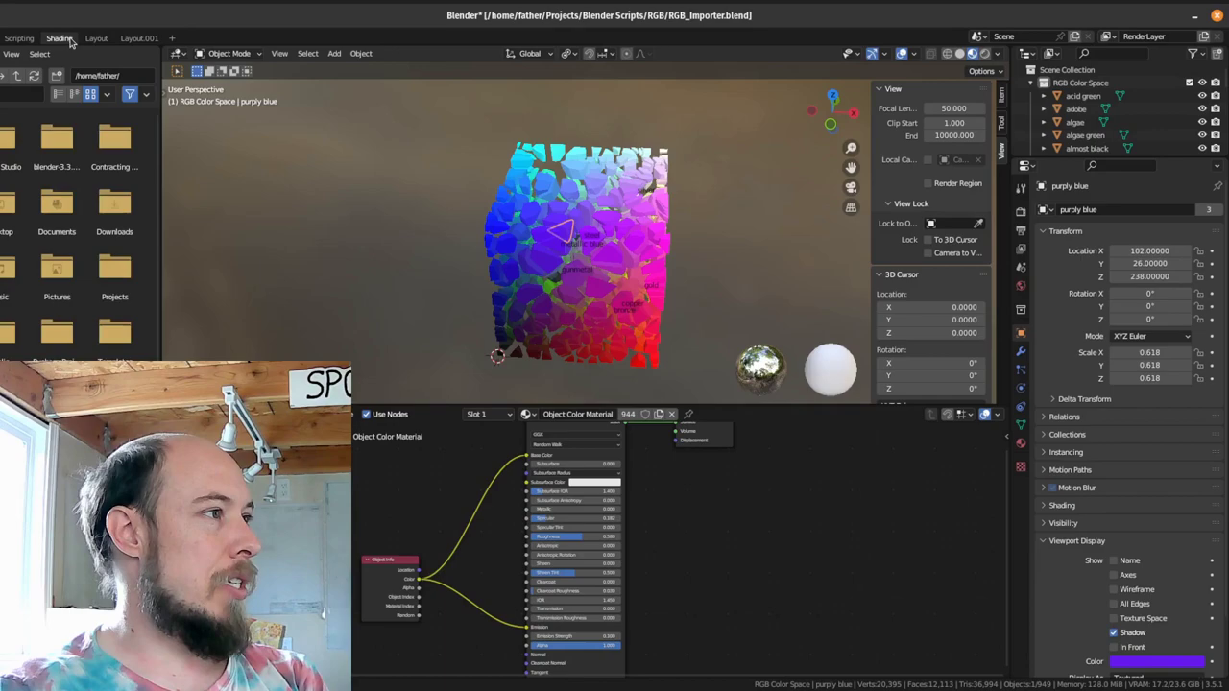
left_click(96, 39)
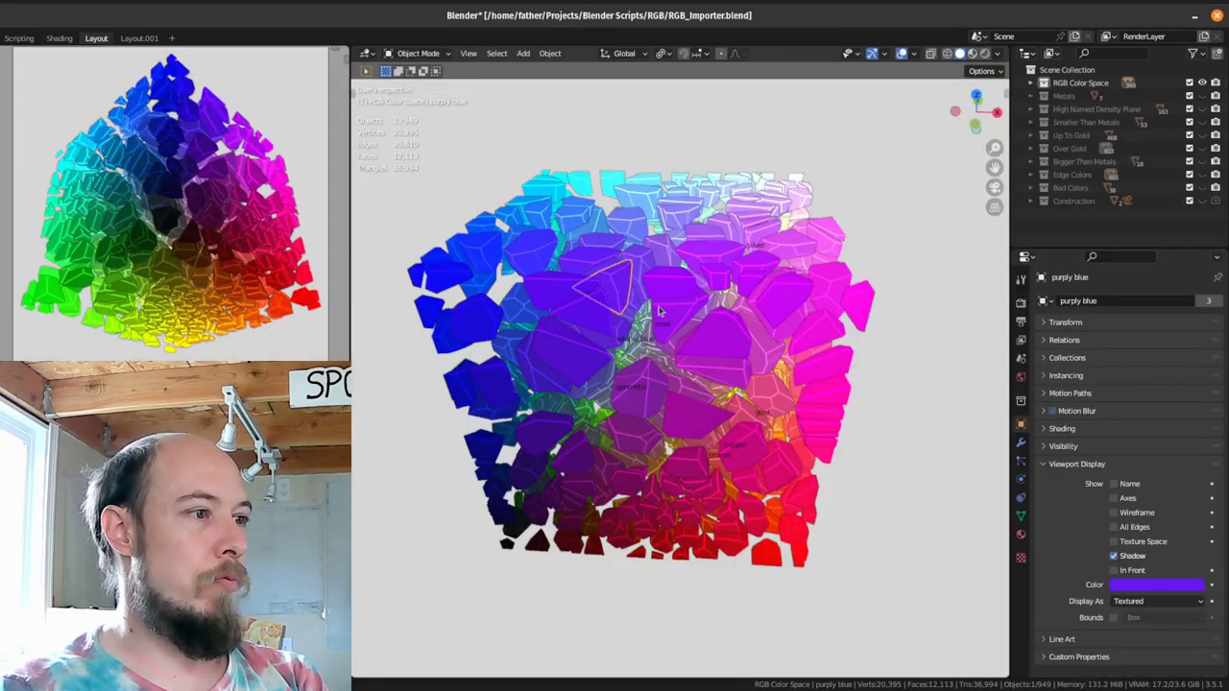
Step: Inspect cells on the cube's purple side and select the hot pink cell along its magenta-to-red edge
scroll(672, 389, "up", 1)
middle_click_drag(691, 348, 712, 319)
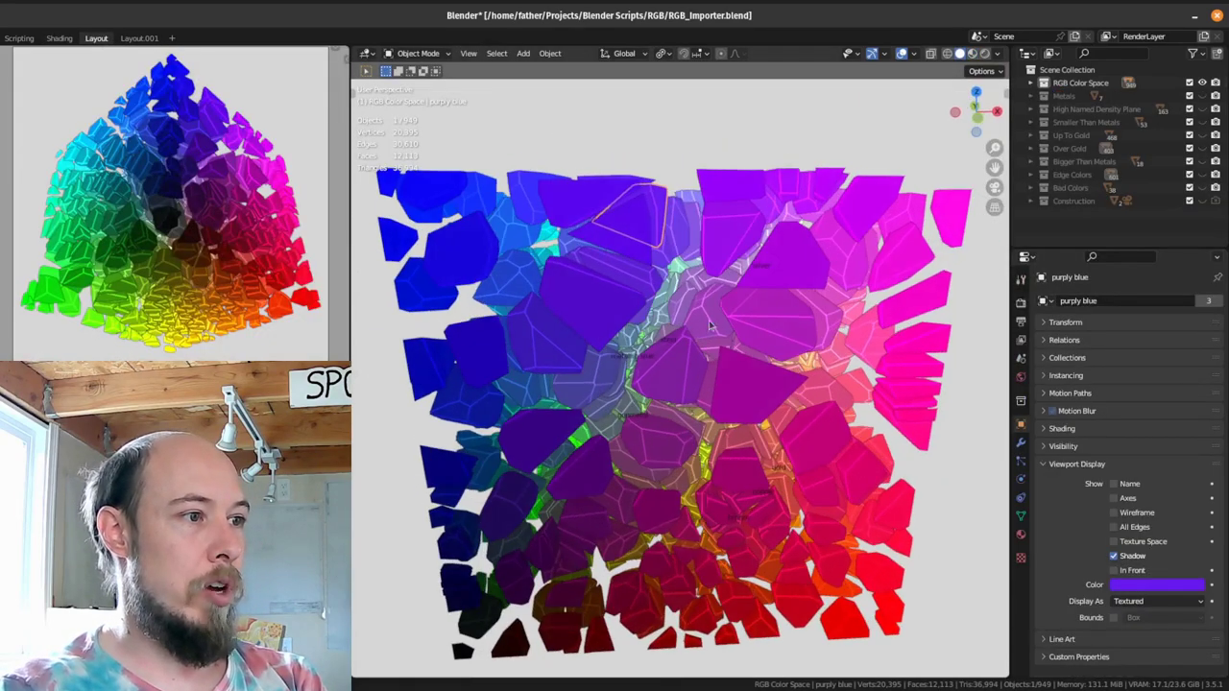
left_click(716, 336)
middle_click_drag(719, 412, 675, 382)
left_click(592, 332)
left_click(457, 403)
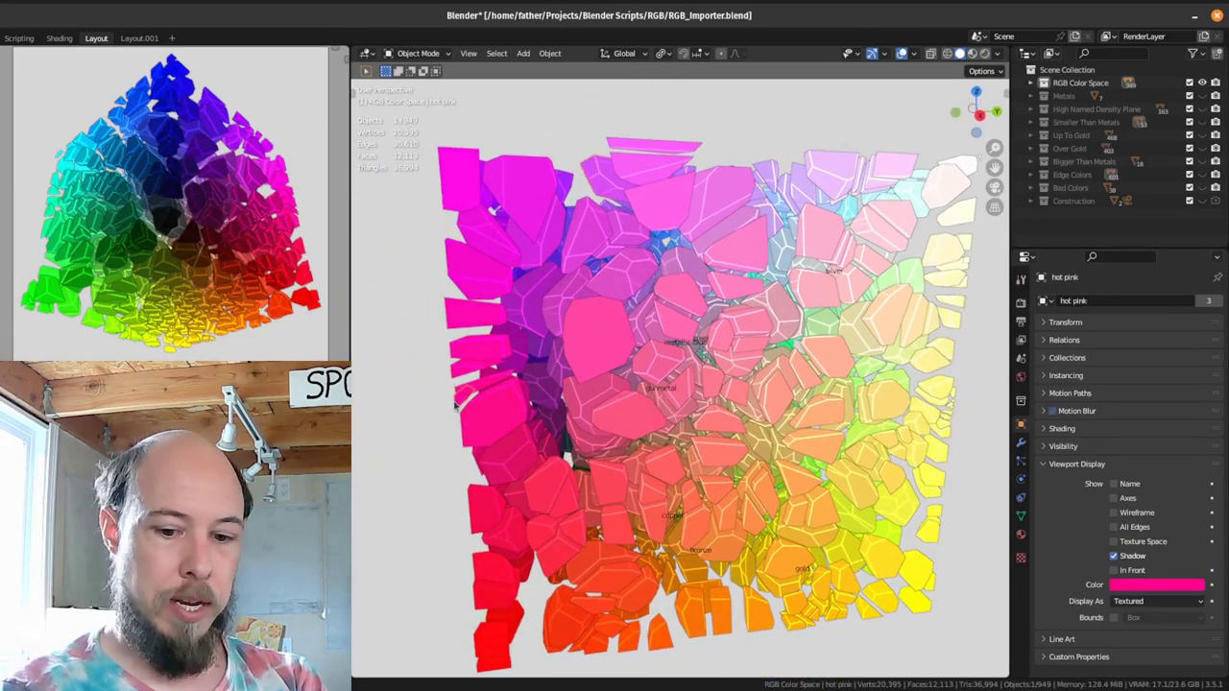
Step: Zoom to the hot pink cell and select the neighbouring electric pink and magenta cells
key("KP_Decimal")
middle_click_drag(537, 378, 771, 376)
left_click(644, 321)
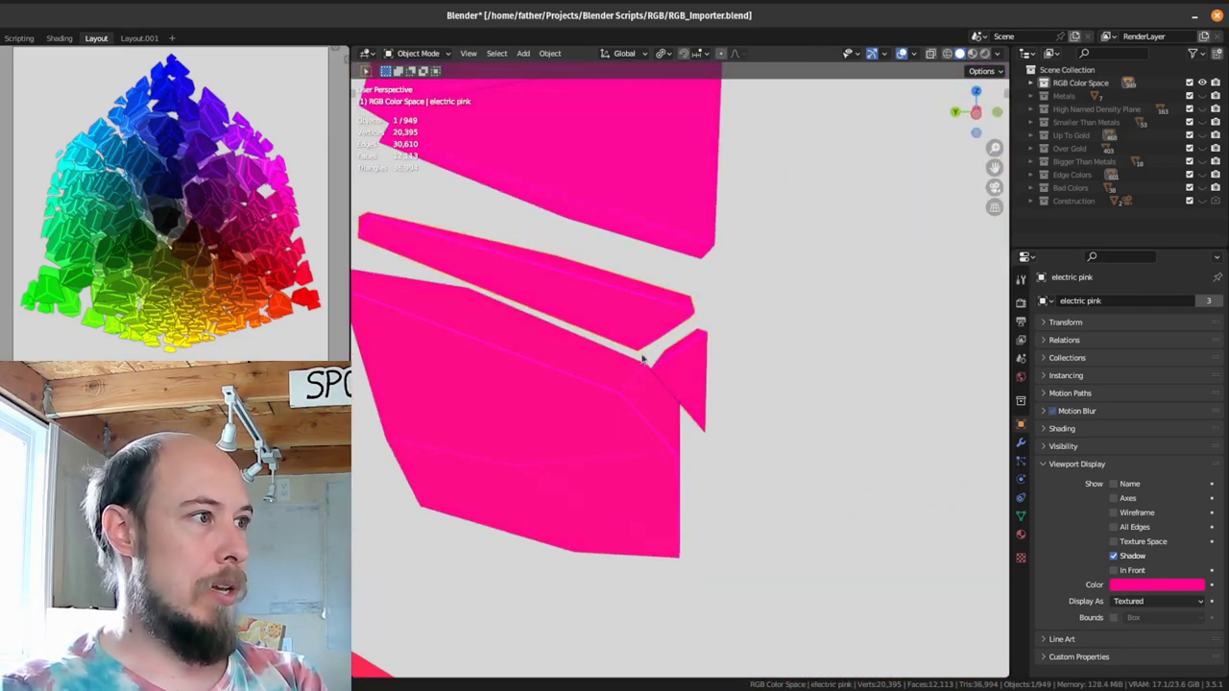
left_click(613, 425)
middle_click_drag(716, 373, 659, 391)
left_click(499, 374)
Step: Clear the scale of all color cells to close the gaps, and select the hot pink cell
key("a")
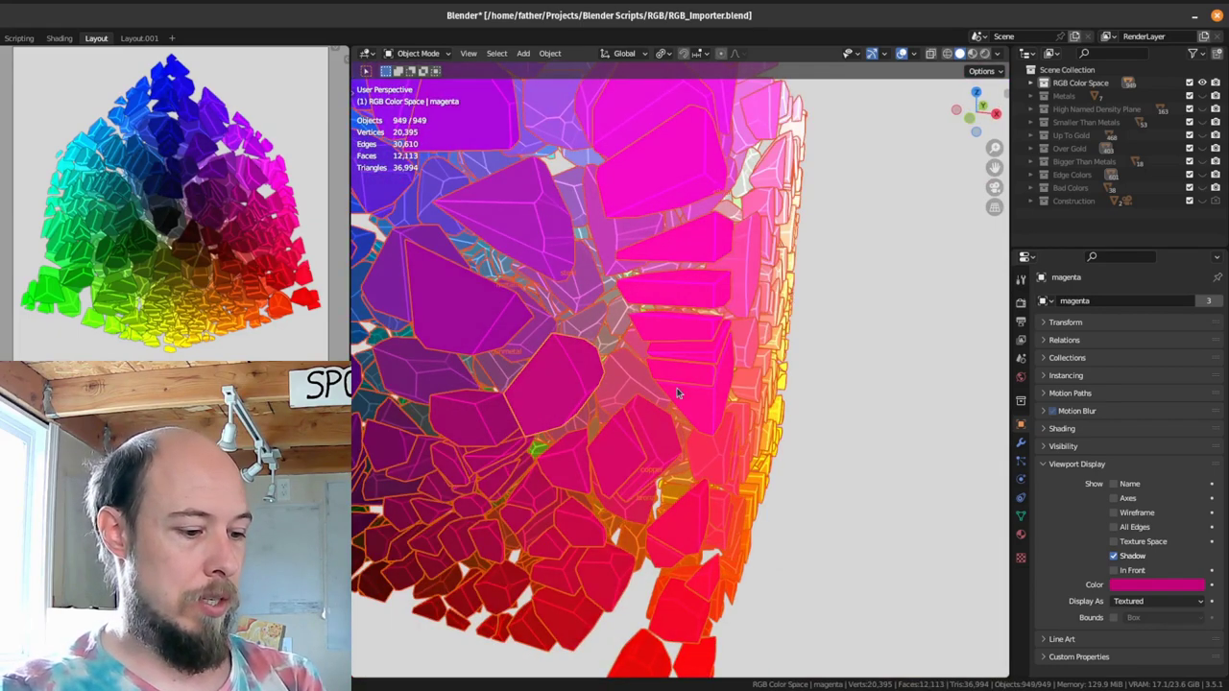
key("alt+s")
left_click(645, 372)
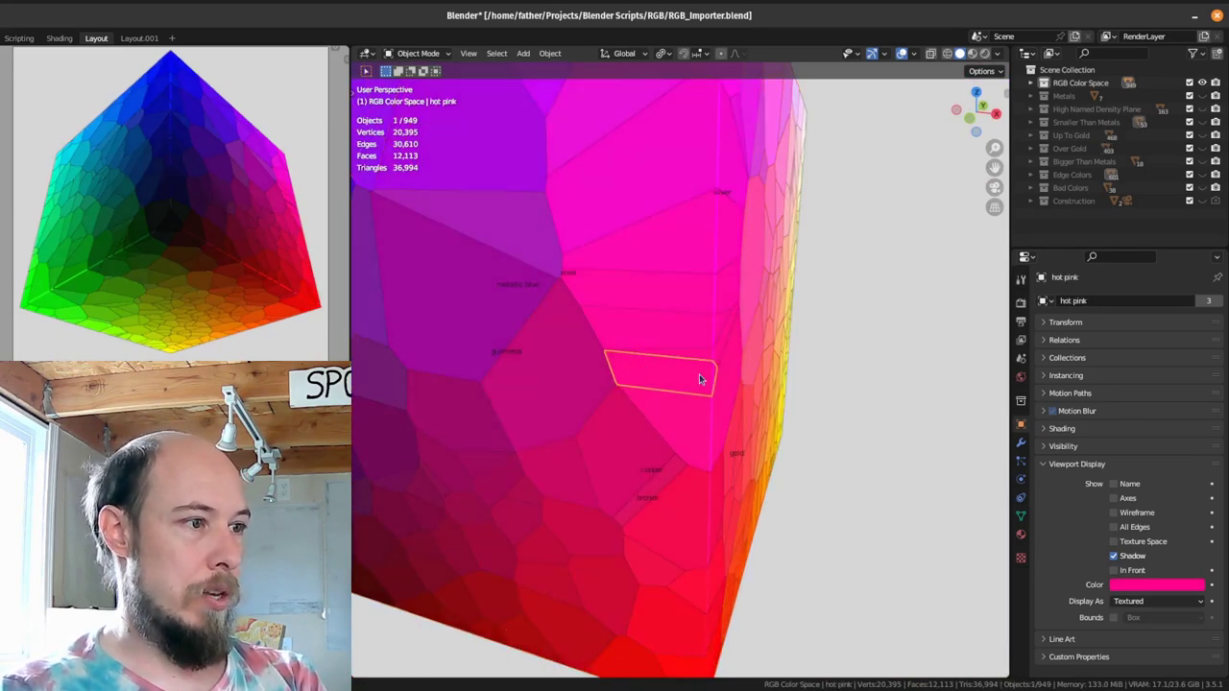
Step: Examine the gapless cube in wireframe and solid shading, and bring the whole cube into view
middle_click_drag(699, 376, 606, 359)
key("shift+z")
mouse_move(720, 397)
middle_mouse_down()
mouse_move(670, 364)
mouse_move(694, 393)
mouse_move(662, 392)
mouse_move(880, 394)
mouse_move(697, 392)
mouse_move(707, 380)
mouse_move(758, 394)
mouse_move(557, 475)
mouse_move(370, 470)
mouse_move(538, 427)
mouse_move(636, 422)
mouse_move(717, 369)
mouse_move(815, 426)
mouse_move(702, 337)
middle_mouse_up()
scroll(557, 475, "down", 4)
key("shift+z")
scroll(636, 422, "up", 3)
key("Home")
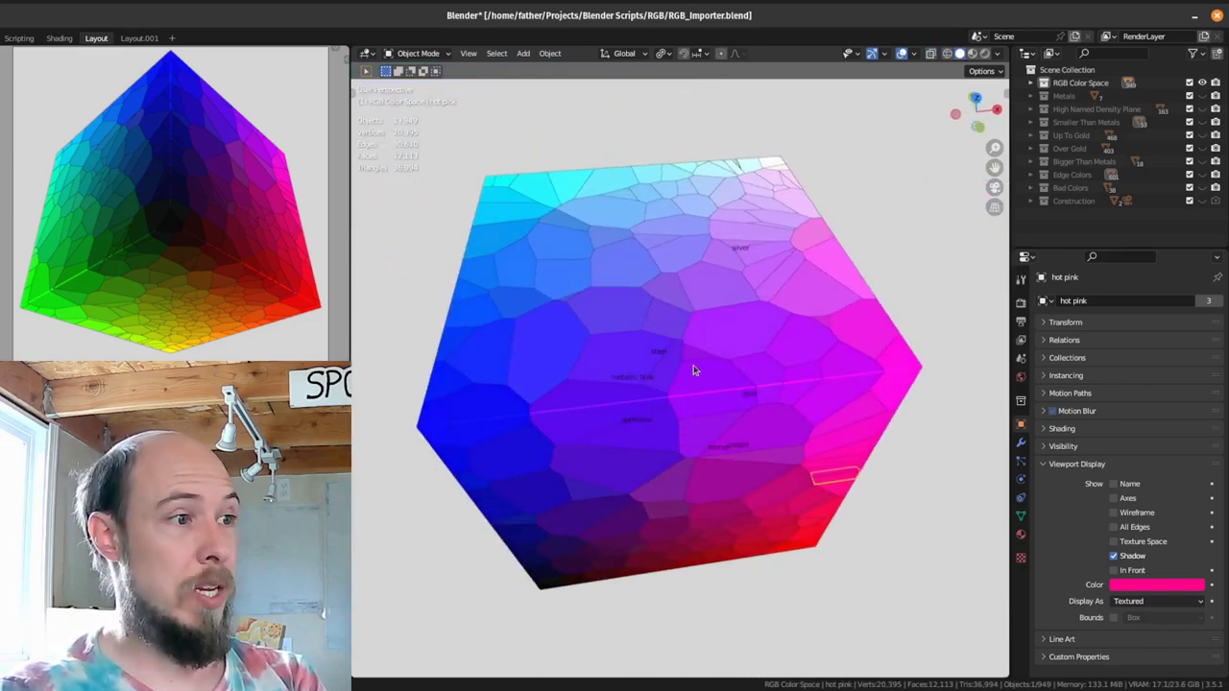
Step: Select the purpleish blue cell, check it in wireframe and solid shading, and select the light royal blue cell
left_click(623, 312)
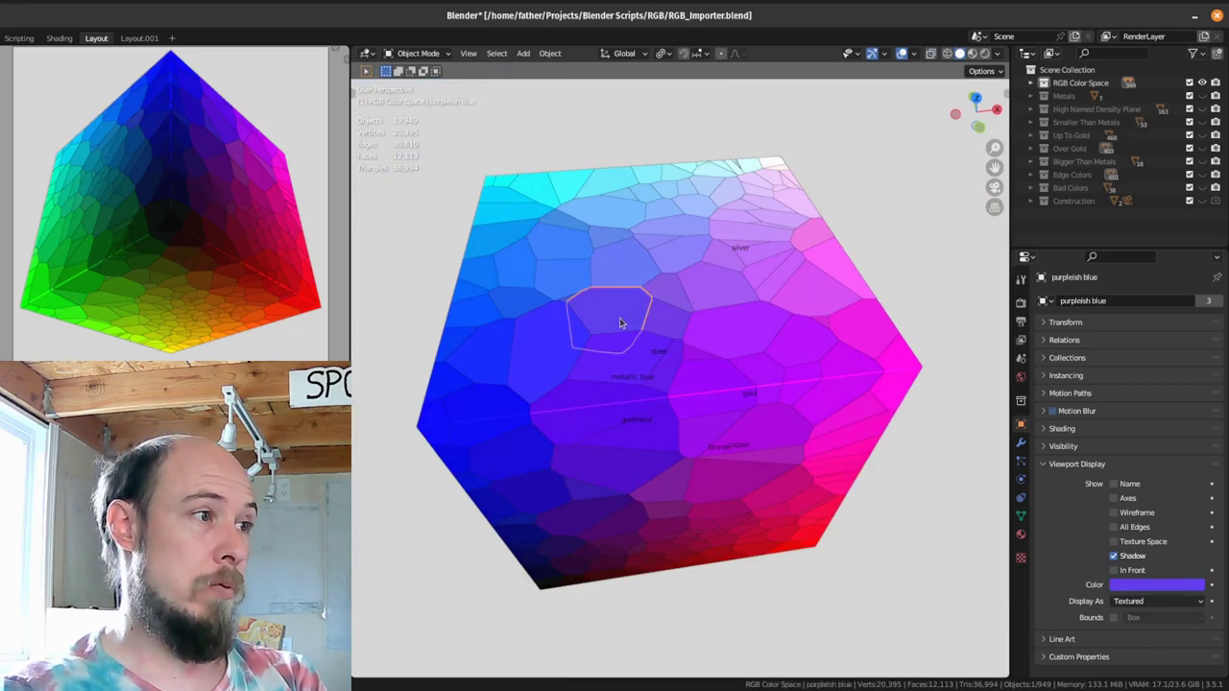
key("KP_1")
key("shift+z")
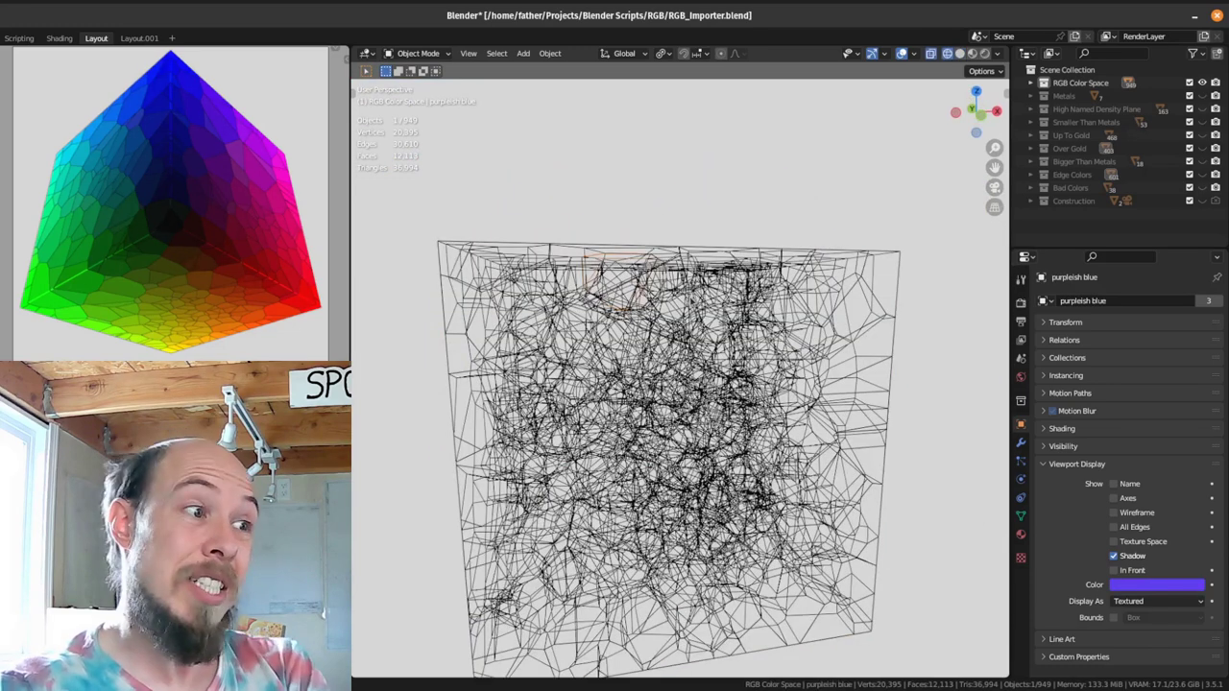
key("shift+z")
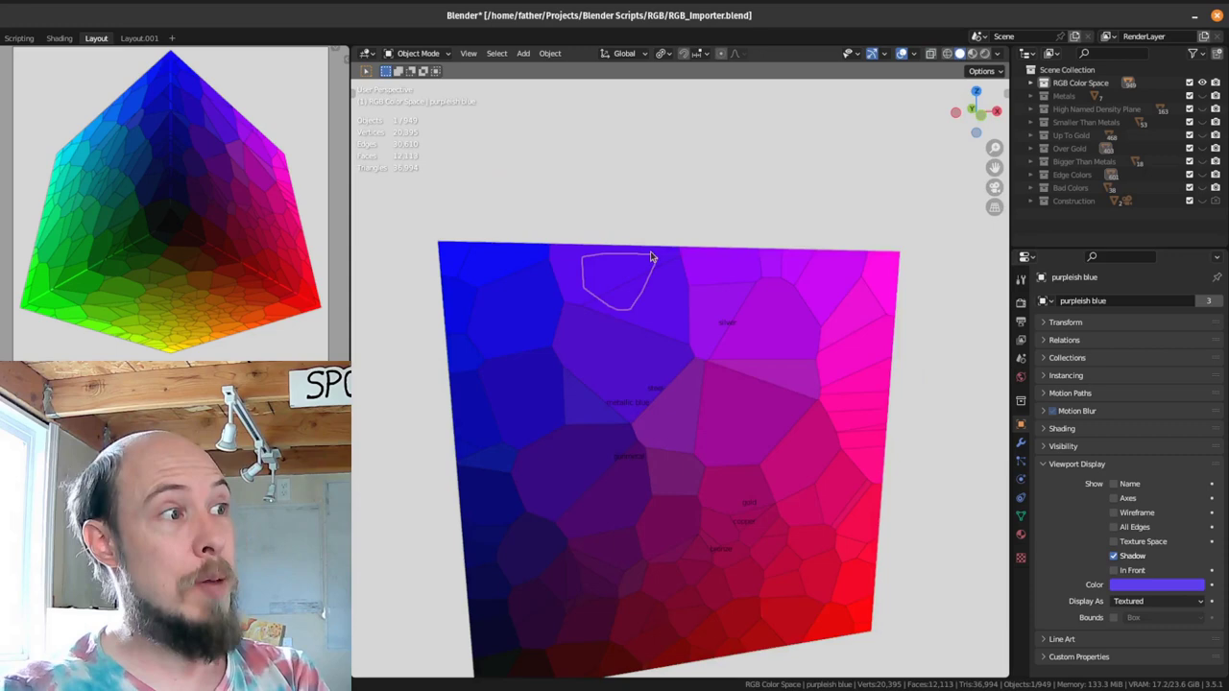
middle_click_drag(651, 257, 648, 315)
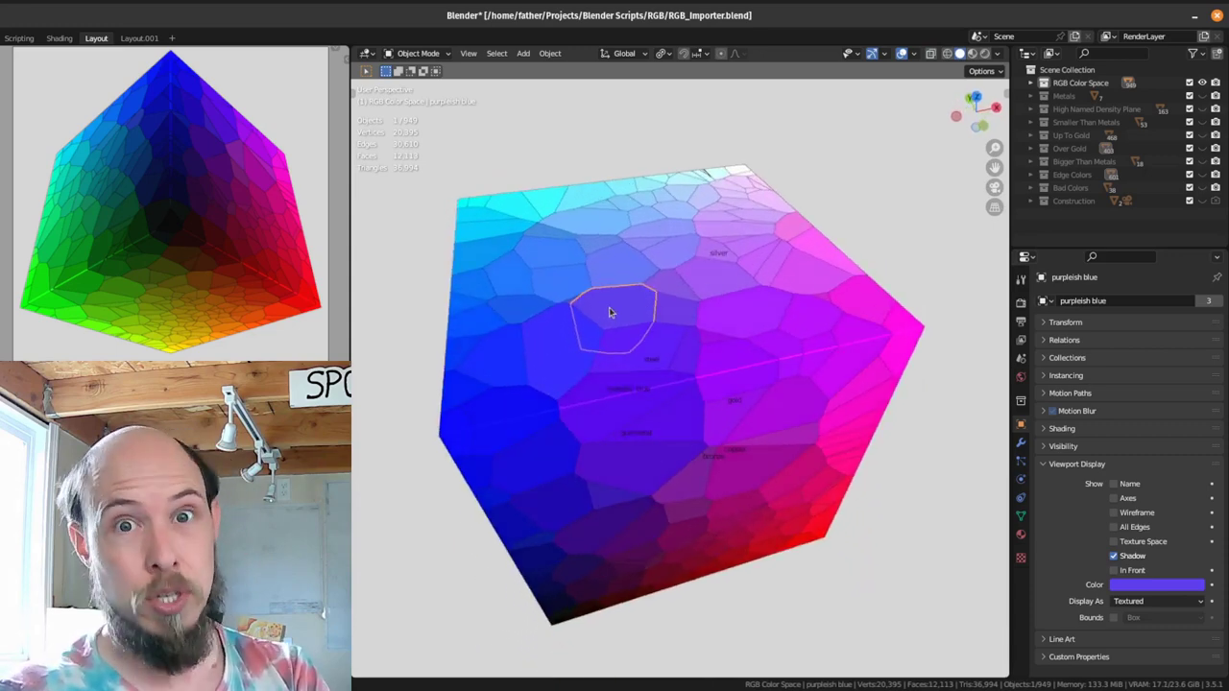
left_click(550, 361)
middle_click_drag(612, 356, 742, 344)
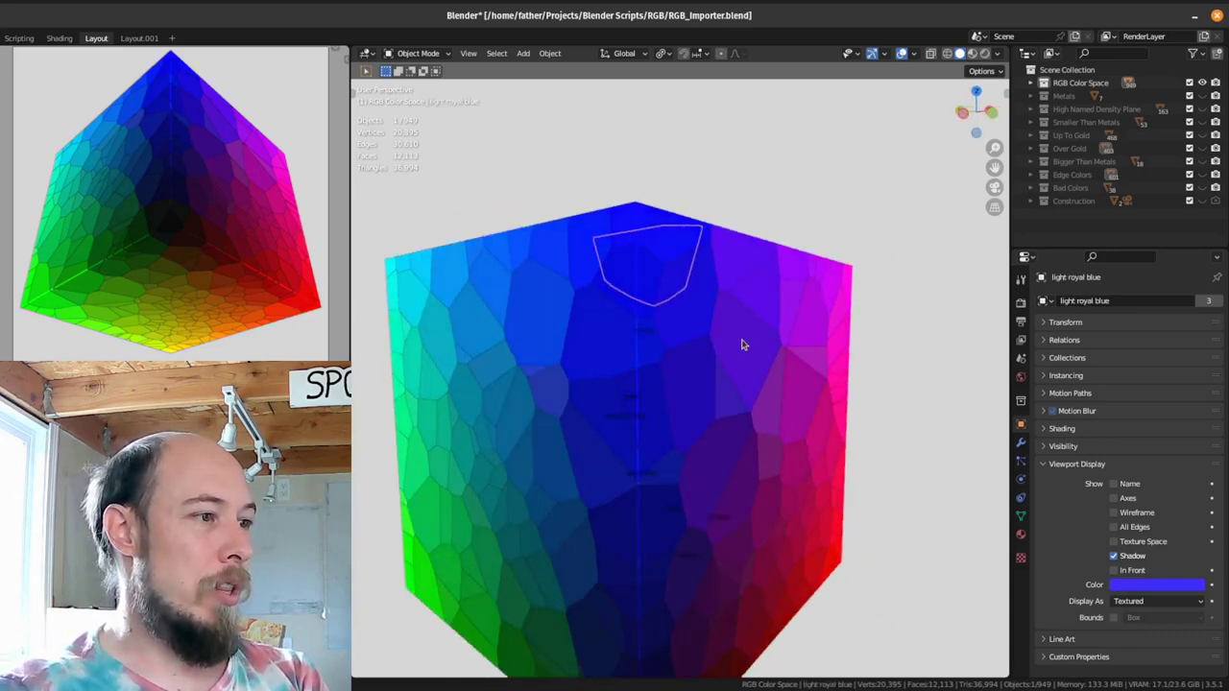
Step: Scale all color cells by 0.618 and deselect them
scroll(742, 345, "down", 3)
key("a")
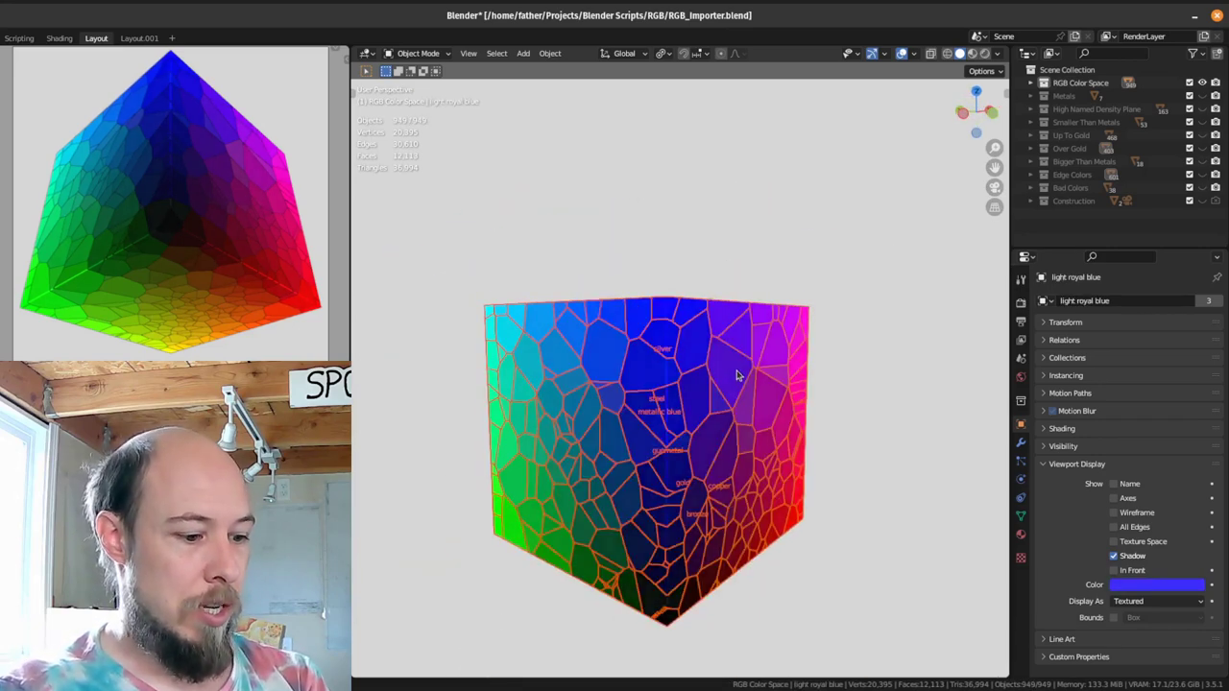
type("s")
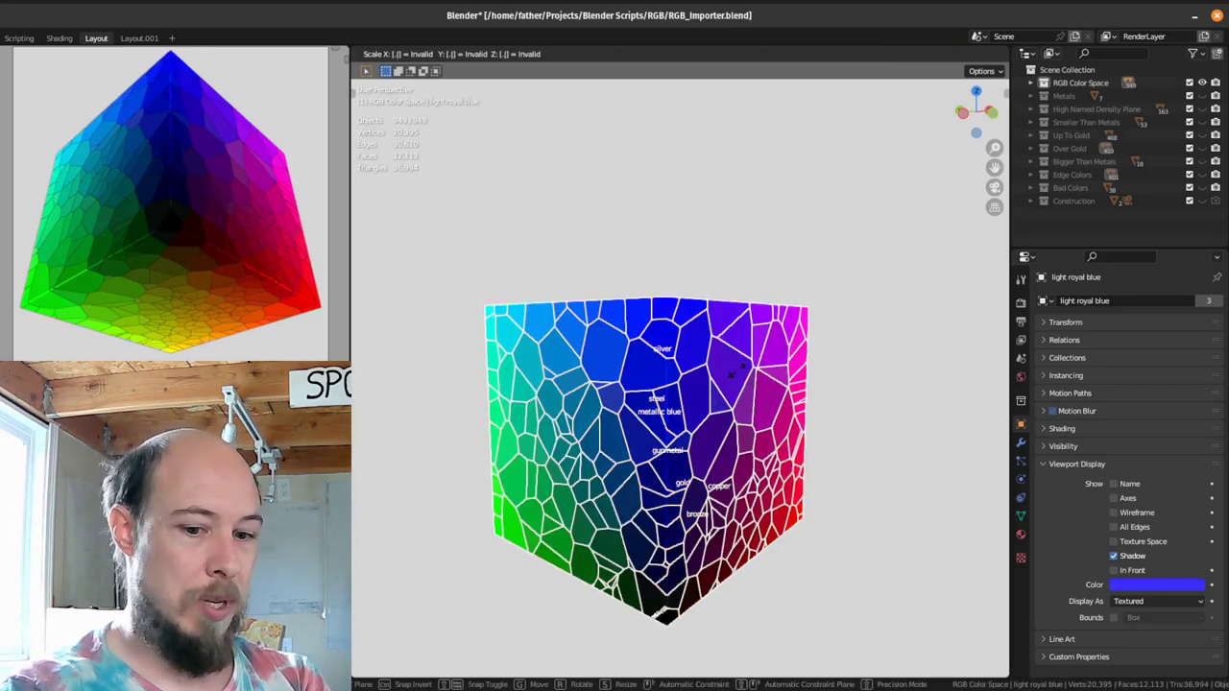
type("0.618")
key("Return")
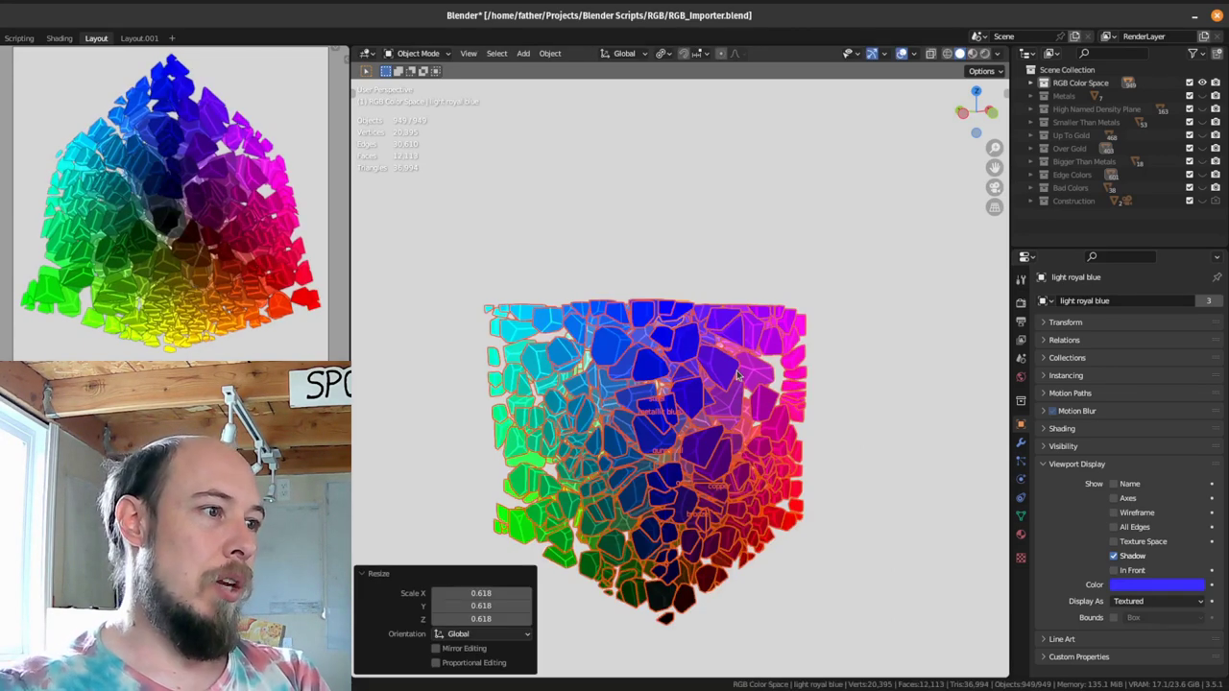
left_click(764, 253)
Step: Display only the Edge Colors collection and examine the hollow shell of outer cells from several sides
middle_click_drag(765, 253, 870, 231)
scroll(776, 404, "up", 4)
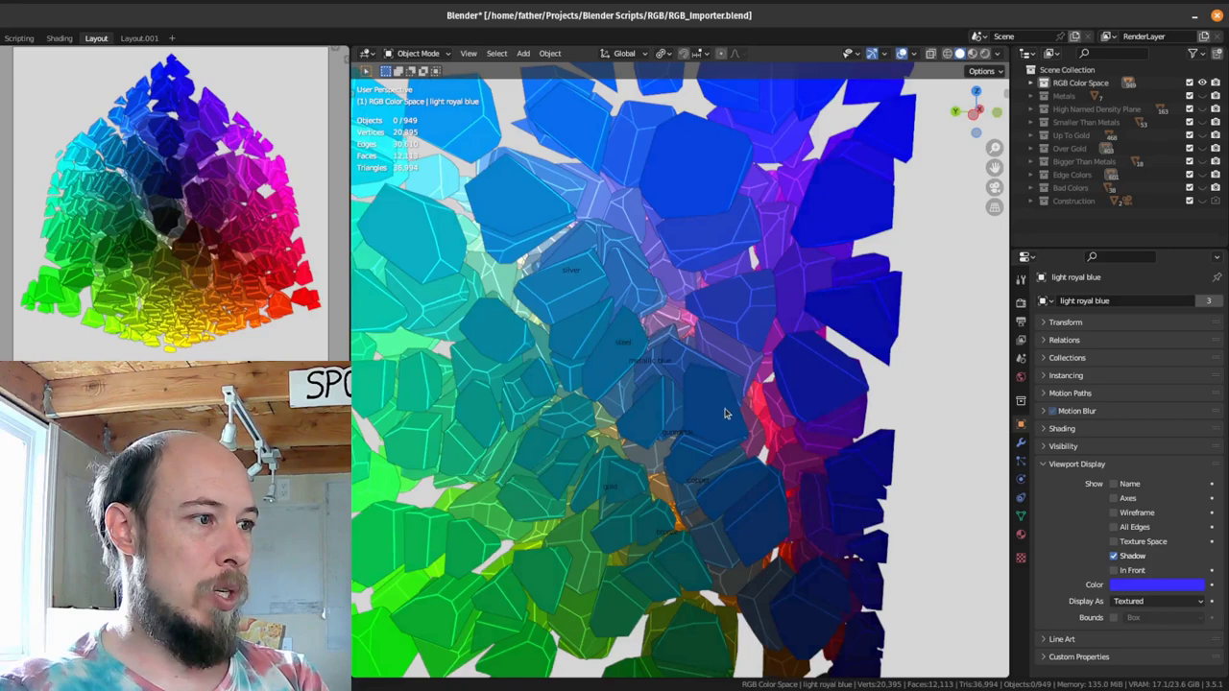
middle_click_drag(776, 404, 629, 450)
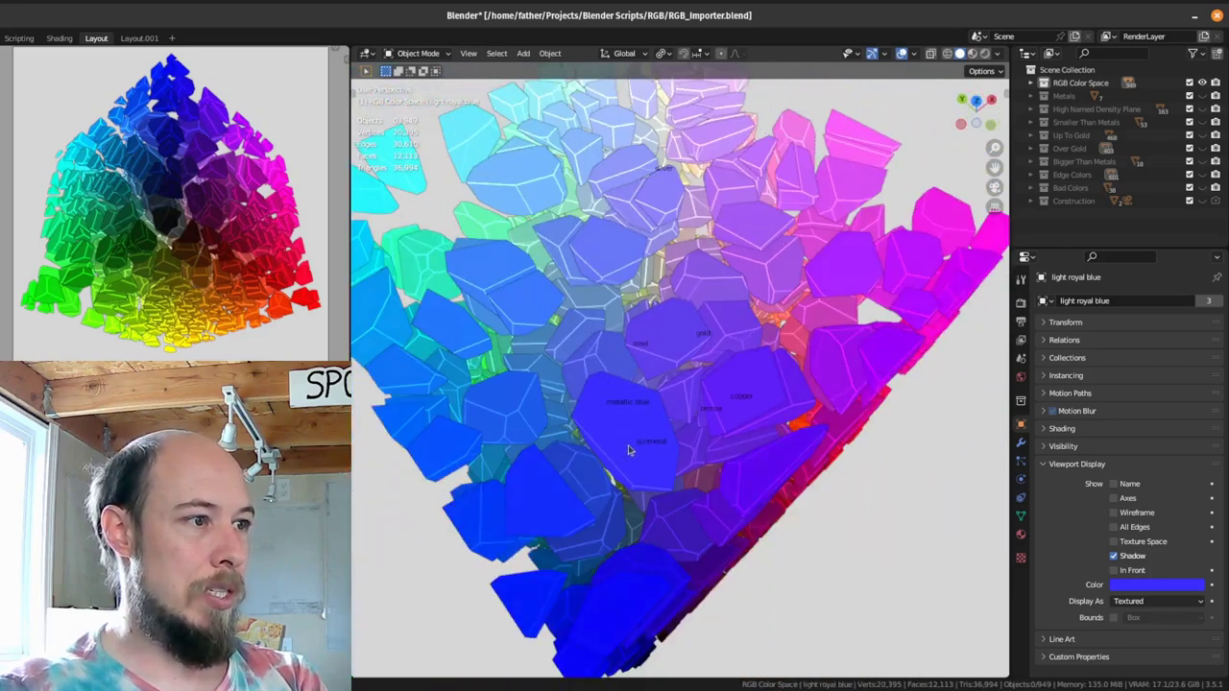
scroll(772, 413, "down", 3)
middle_click_drag(771, 413, 697, 362)
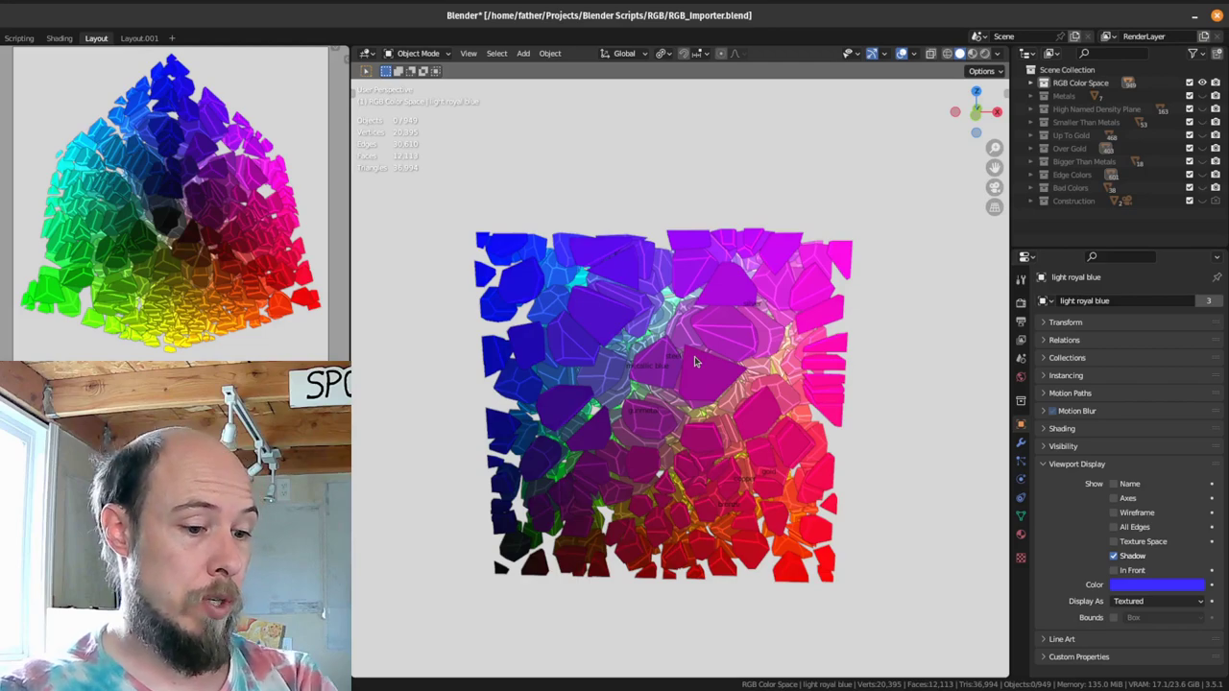
key("8")
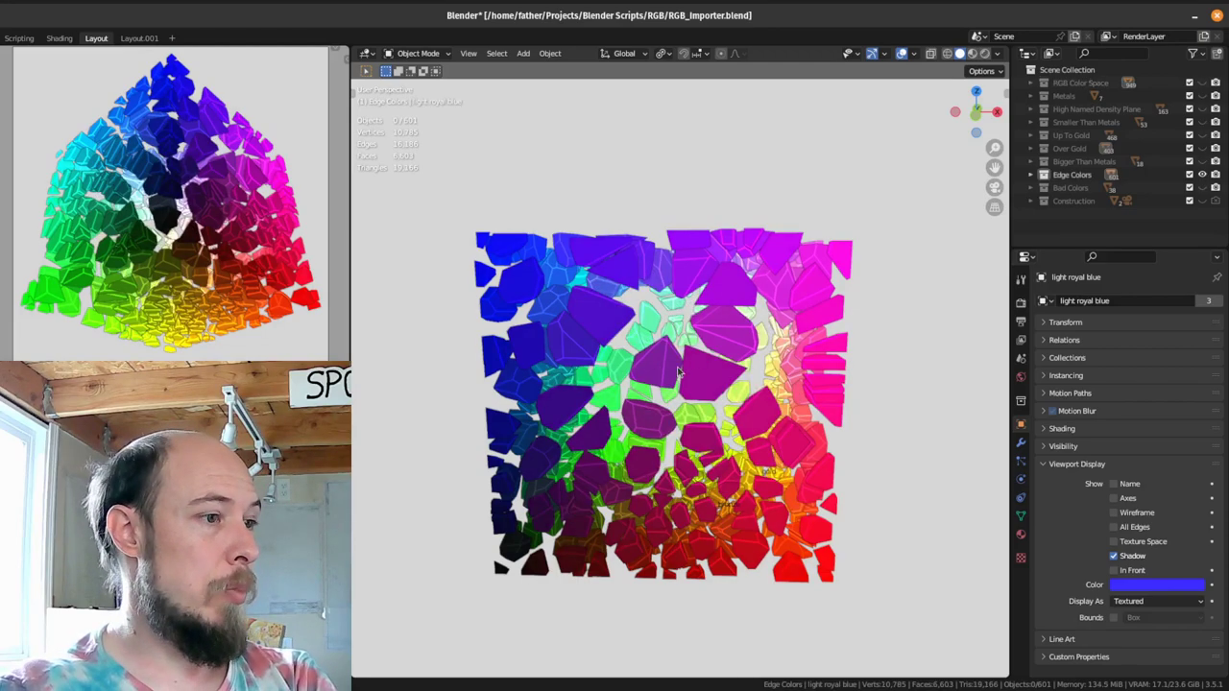
middle_click_drag(732, 347, 622, 409)
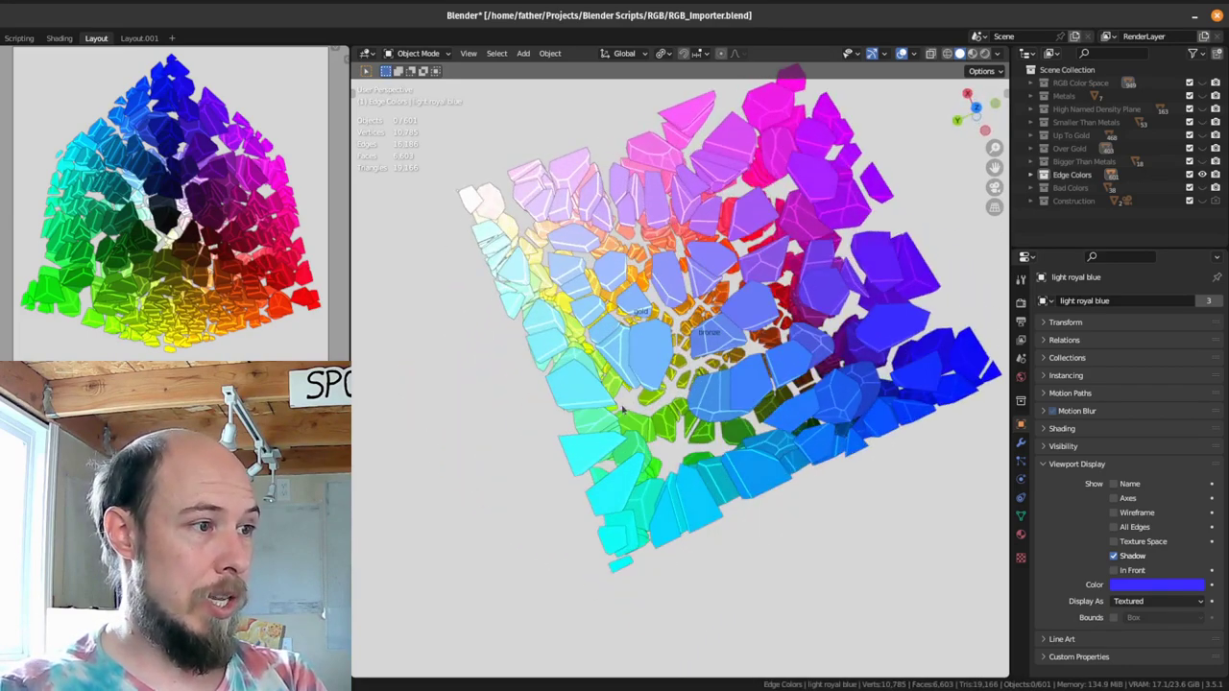
middle_click_drag(652, 469, 711, 384)
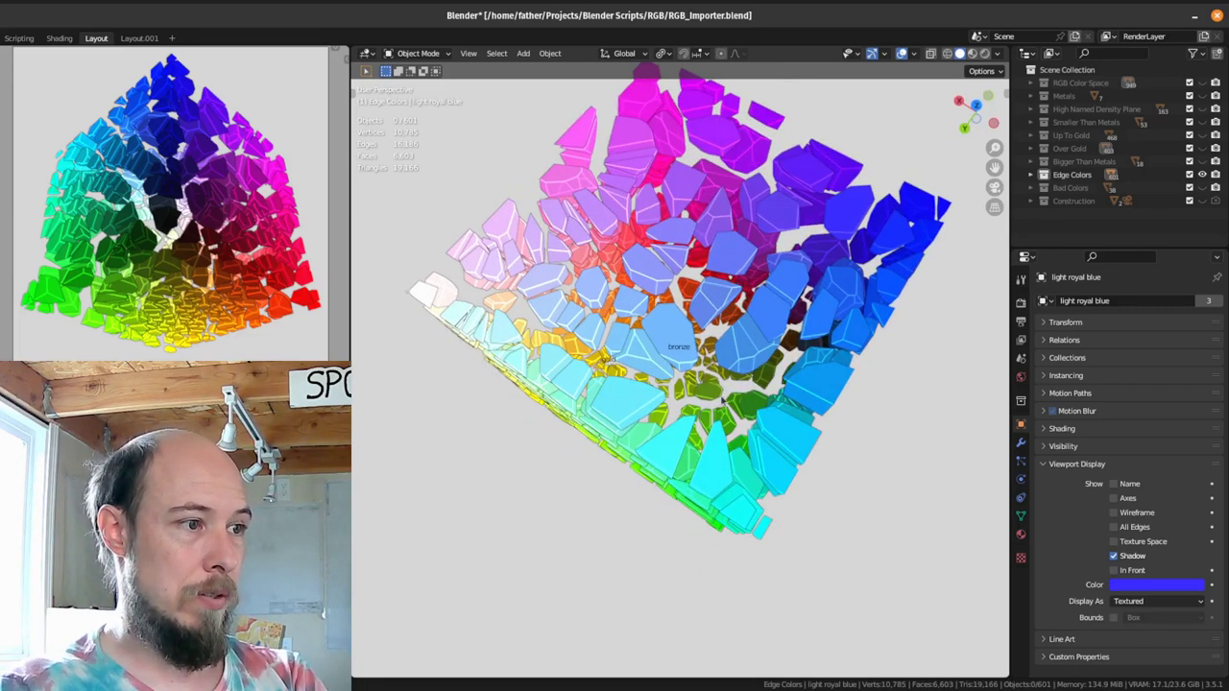
middle_click_drag(754, 413, 653, 404)
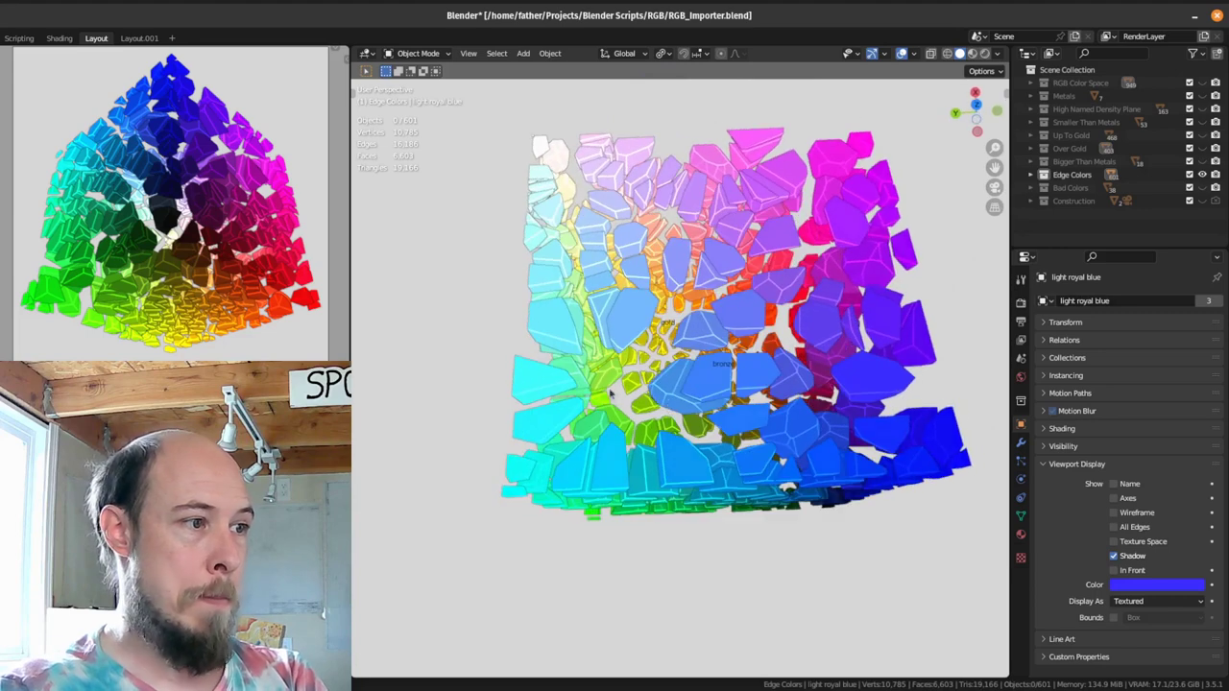
Step: Select the dark sky blue and bright sky blue cells and examine the surrounding cyan and blue cells
left_click(543, 391)
left_click(666, 388)
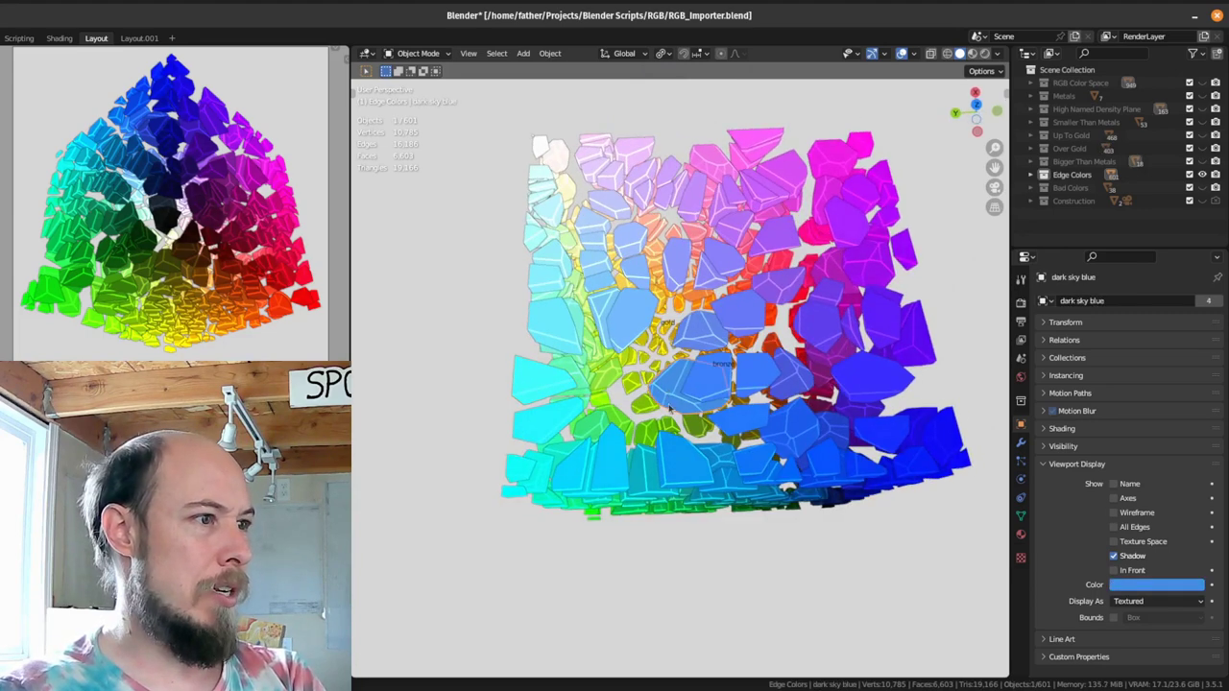
left_click(632, 386)
left_click(607, 465)
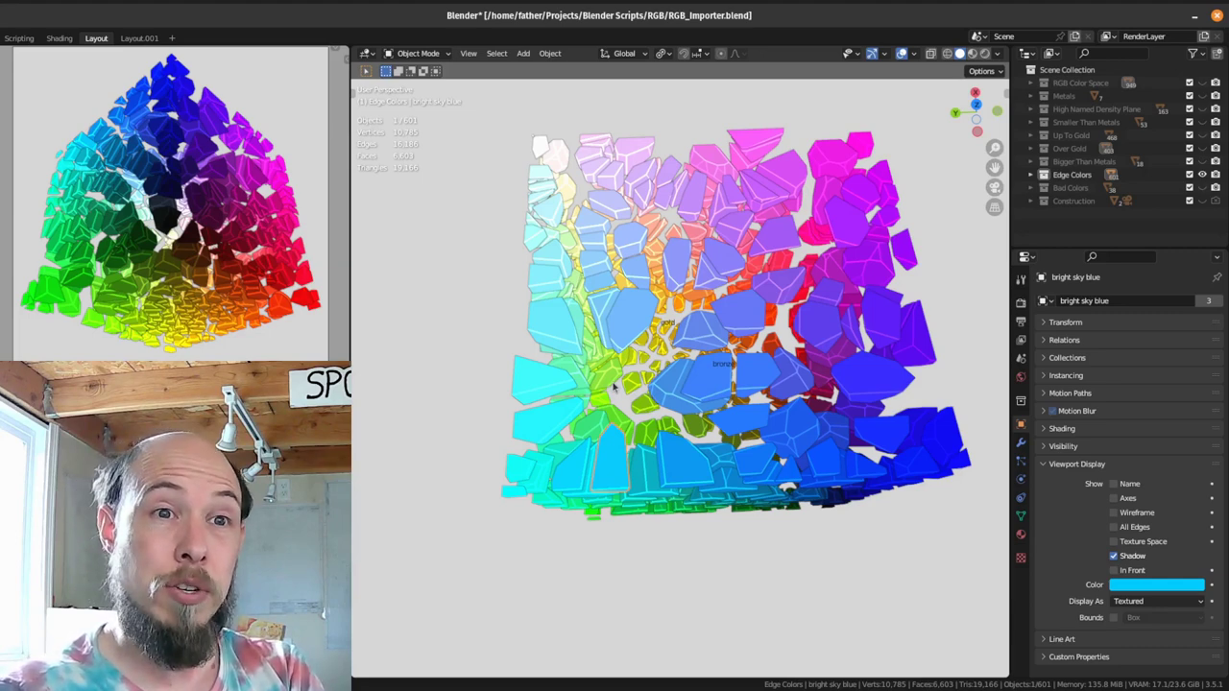
middle_click_drag(645, 398, 624, 327)
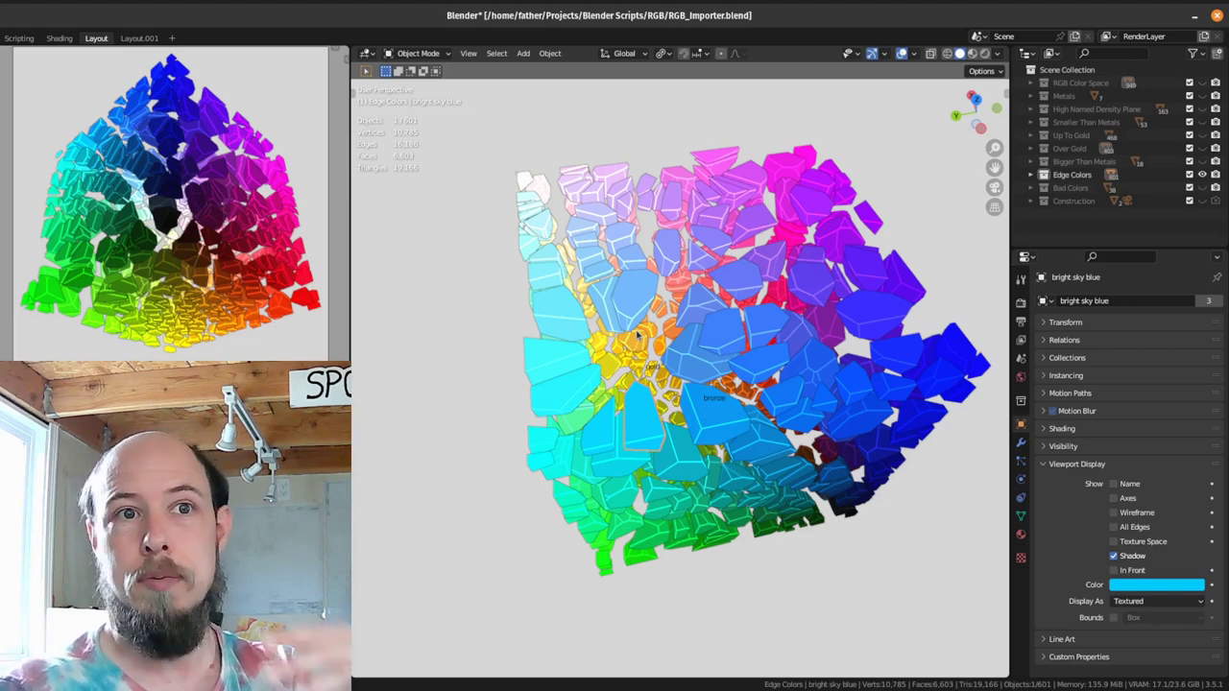
middle_click_drag(639, 365, 623, 291)
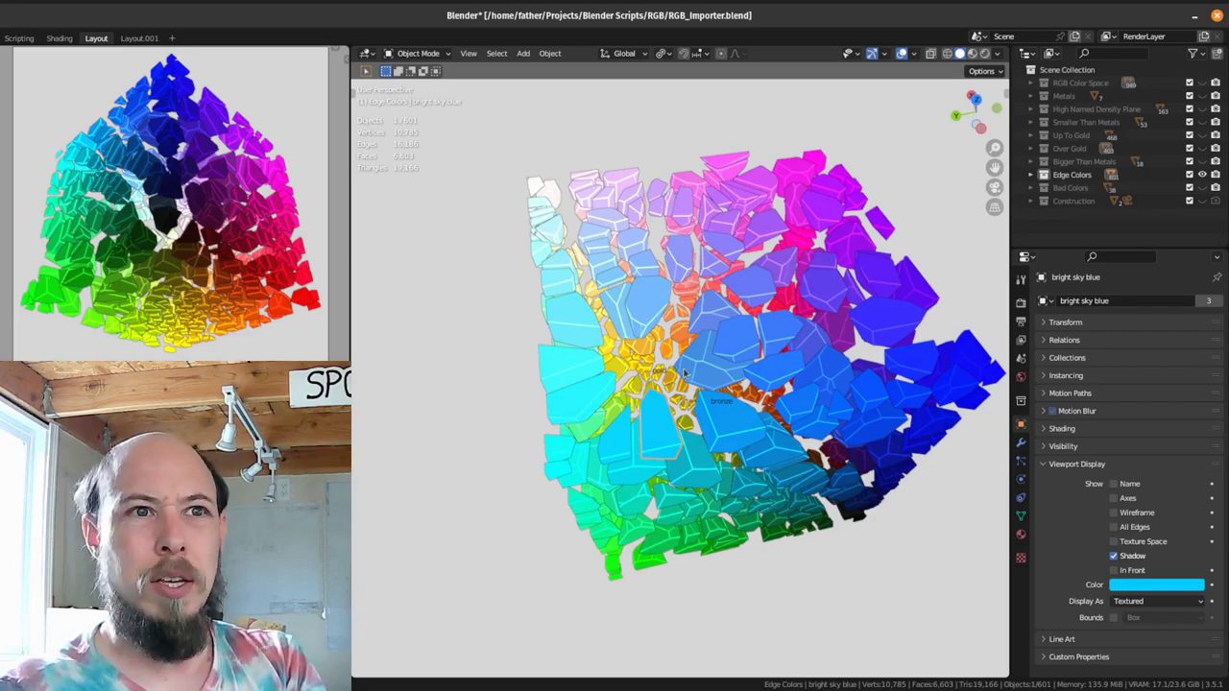
middle_click_drag(722, 387, 459, 327)
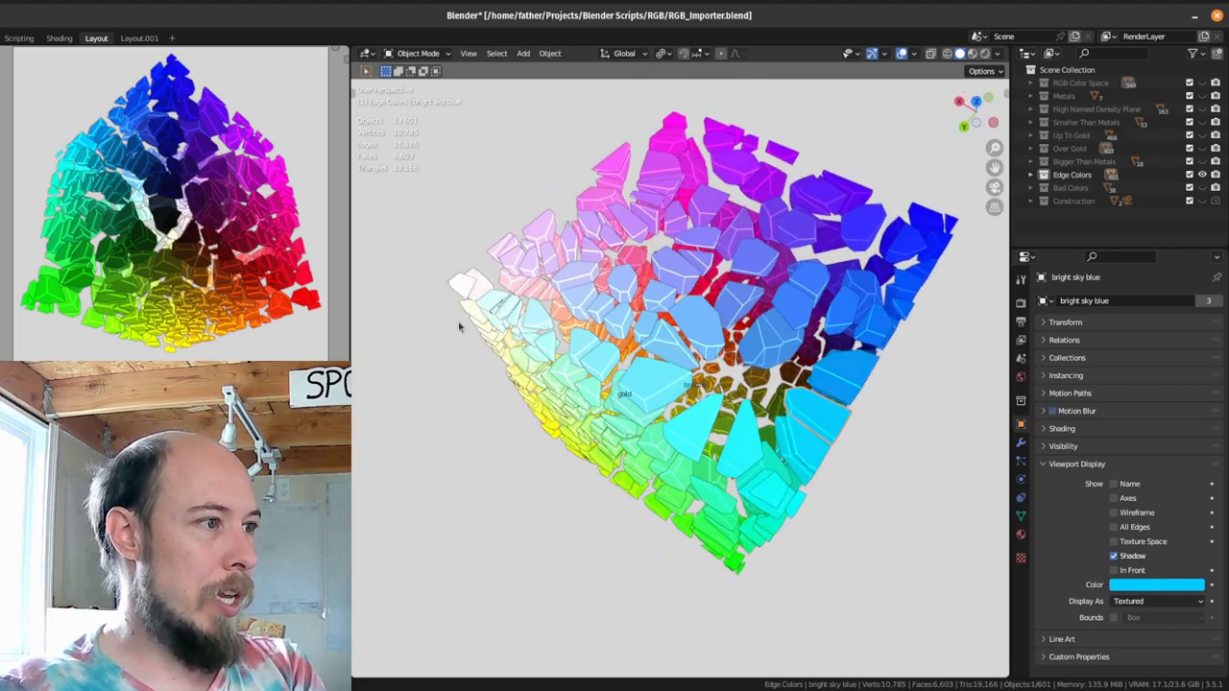
Step: Display only the Smaller Than Metals collection and zoom to the custard cell
key("3")
key("4")
middle_click_drag(741, 383, 706, 336)
left_click(672, 331)
key("KP_Decimal")
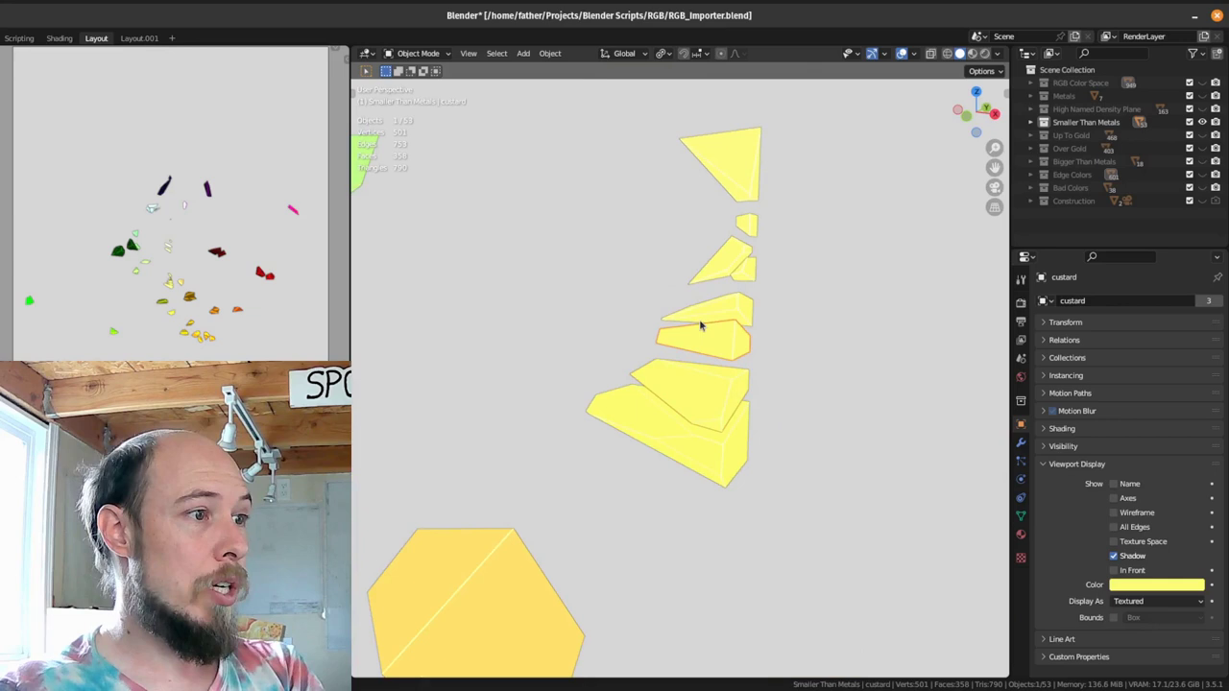
Step: Select the faded yellow, pastel yellow and other small cells in the yellow stack, and examine the surrounding scattered cells
left_click(703, 317)
left_click(723, 269)
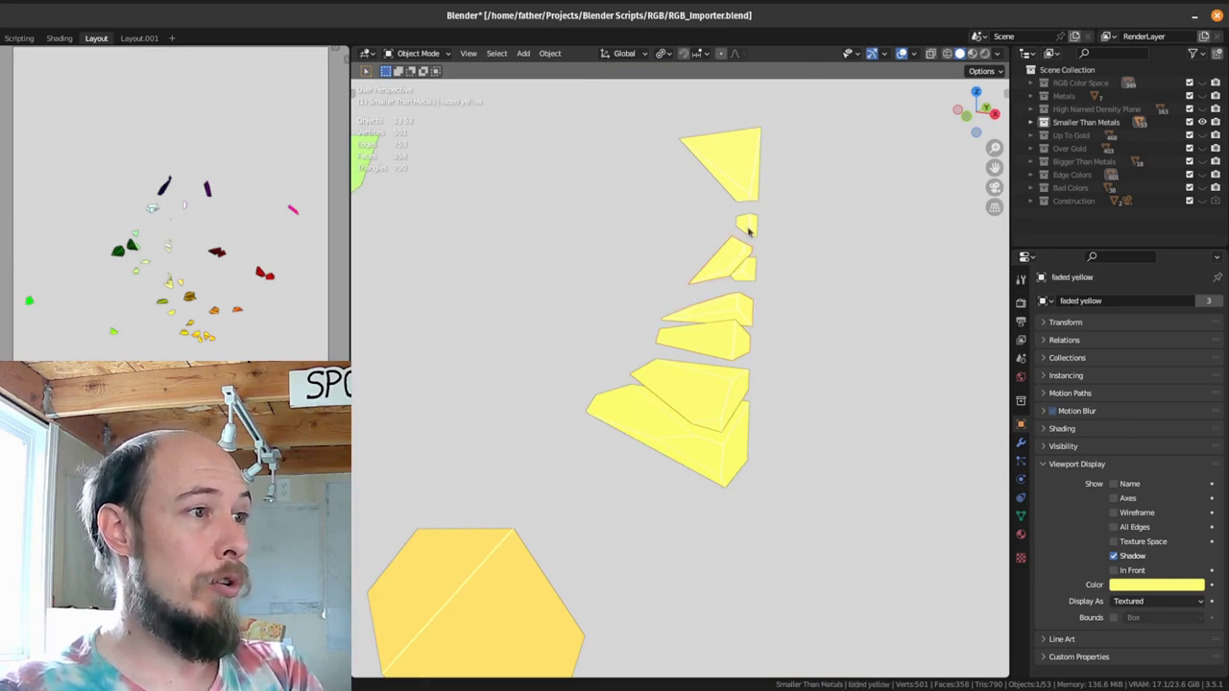
left_click(749, 192)
left_click(697, 444)
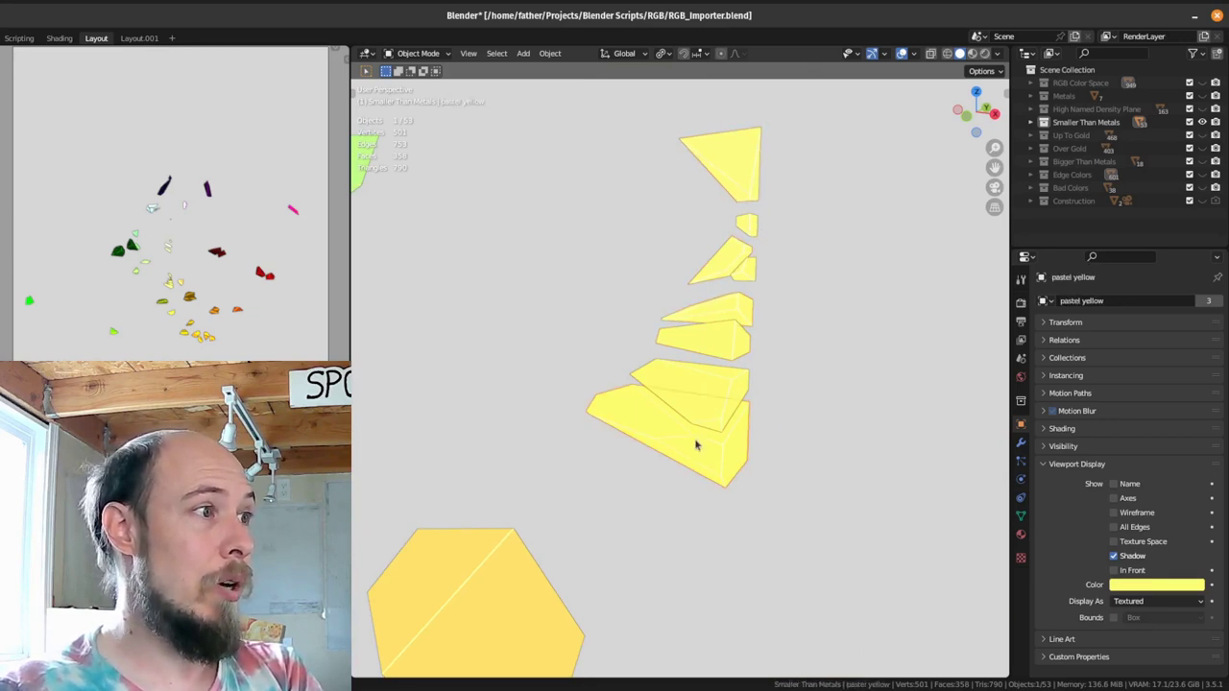
scroll(653, 414, "down", 4)
mouse_move(752, 371)
middle_mouse_down()
mouse_move(683, 354)
mouse_move(736, 365)
middle_mouse_up()
scroll(692, 365, "down", 5)
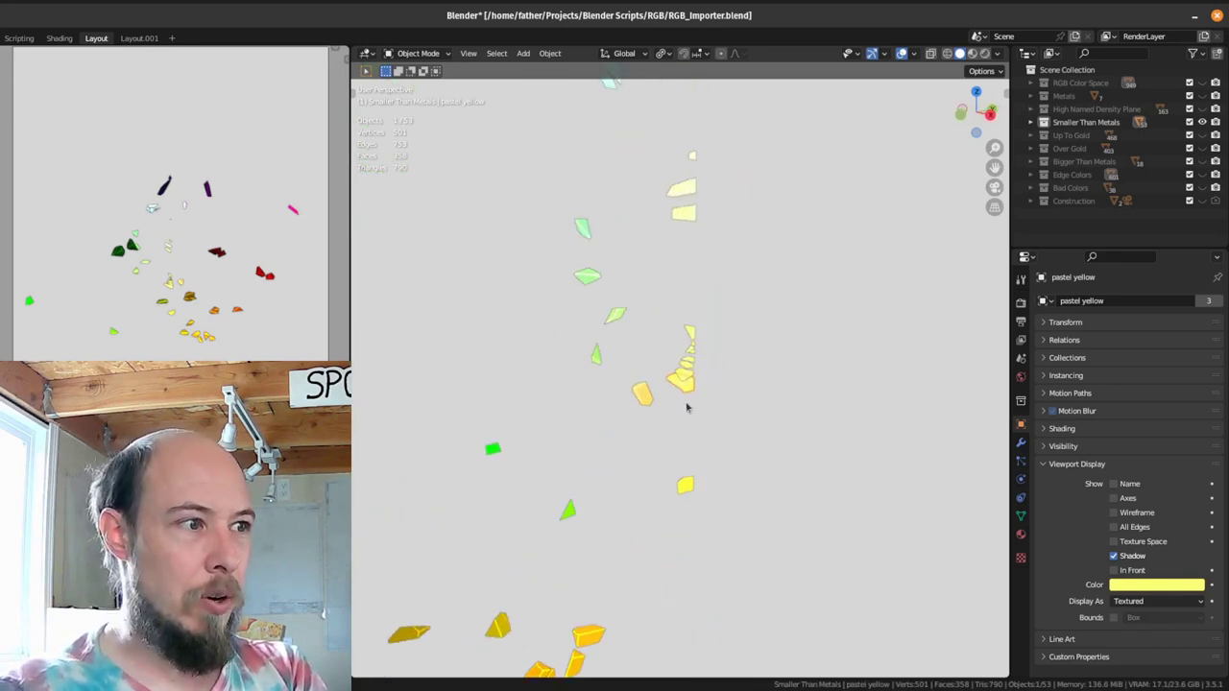
Step: Examine the scattered Smaller Than Metals cells from another side and select the saffron cell
middle_click_drag(708, 388, 616, 423)
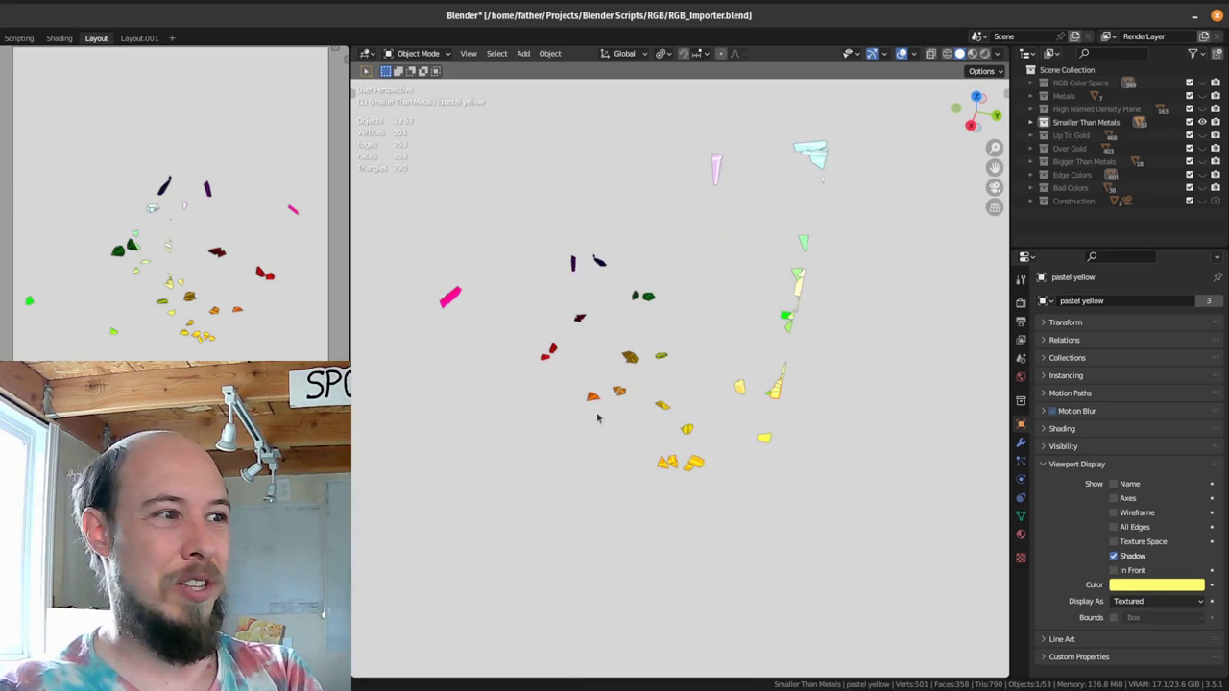
middle_click_drag(596, 418, 658, 440)
left_click(684, 453)
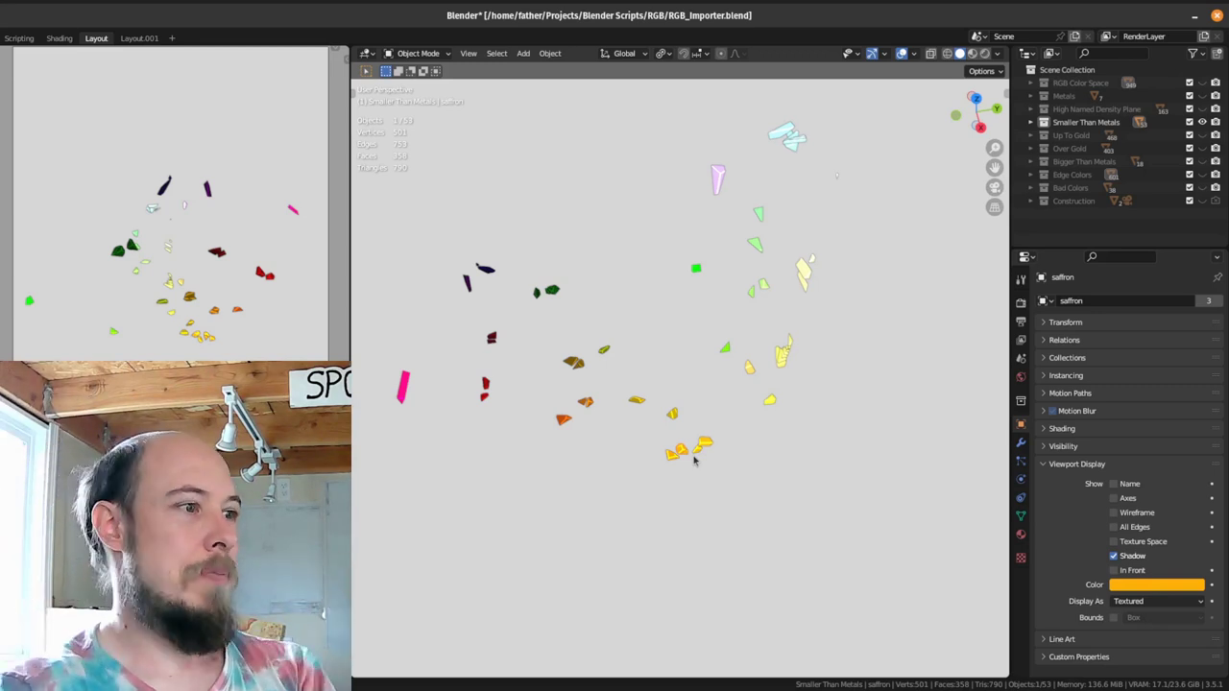
Step: Select the group of pale blue cells near the cube's upper corner and zoom in on them
middle_click_drag(633, 335, 731, 190)
left_click_drag(779, 145, 730, 169)
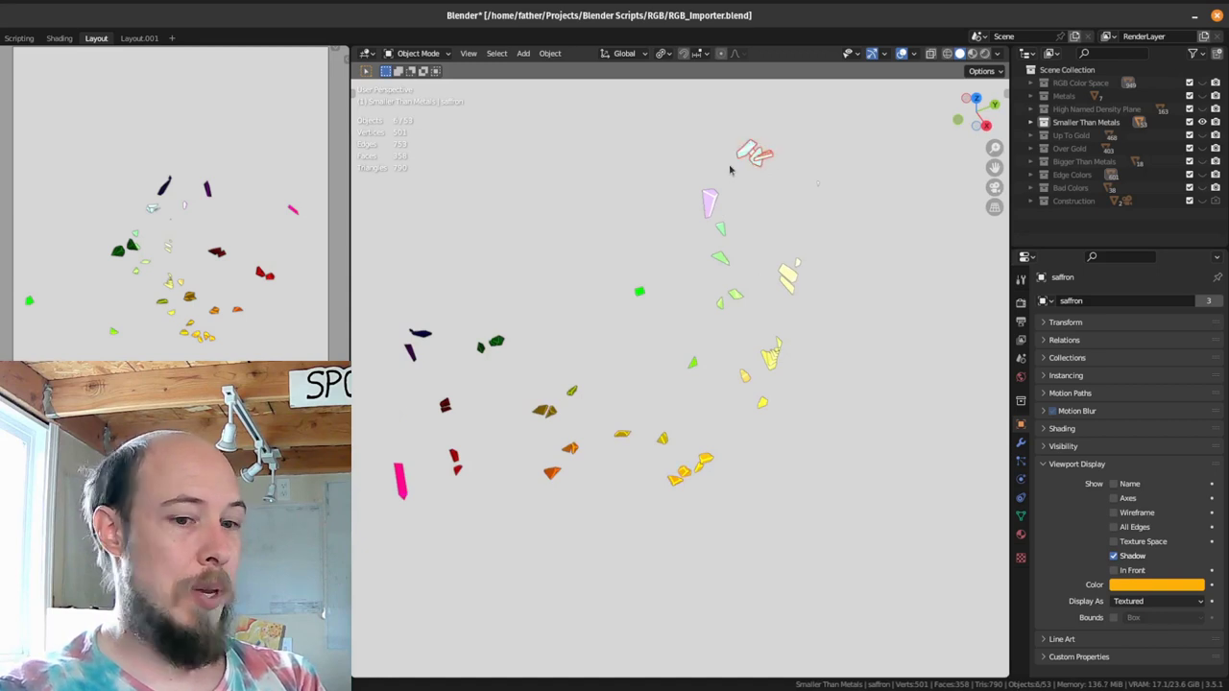
key("KP_Decimal")
scroll(733, 240, "down", 2)
middle_click_drag(733, 248, 668, 278)
Step: Identify the pale blue cells by selecting light sky blue, light light blue, eggshell blue, very pale blue, very light blue and really light blue
left_click(609, 292)
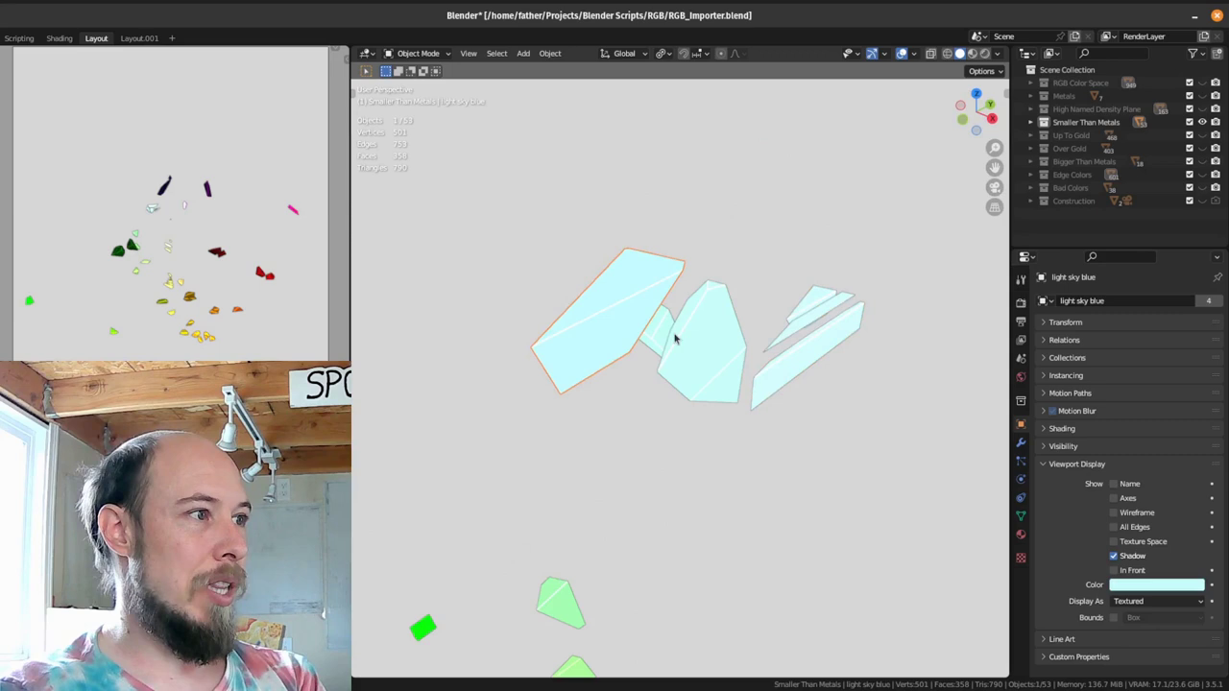
left_click(702, 345)
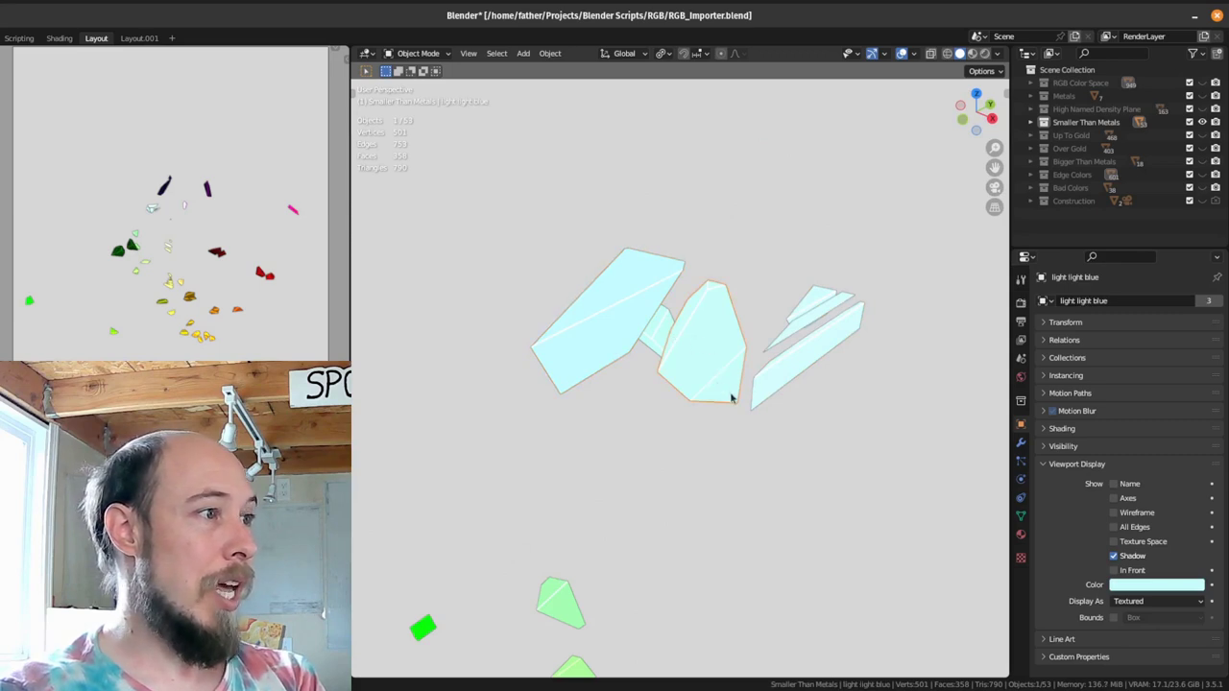
left_click(663, 333)
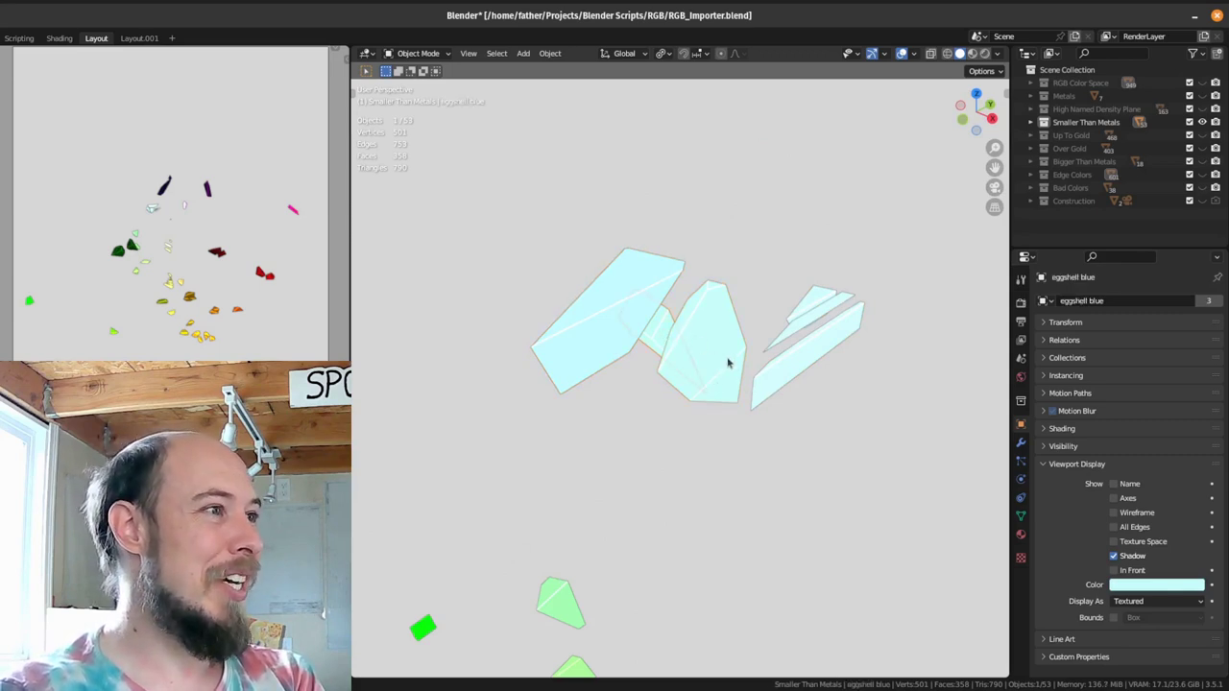
left_click(813, 348)
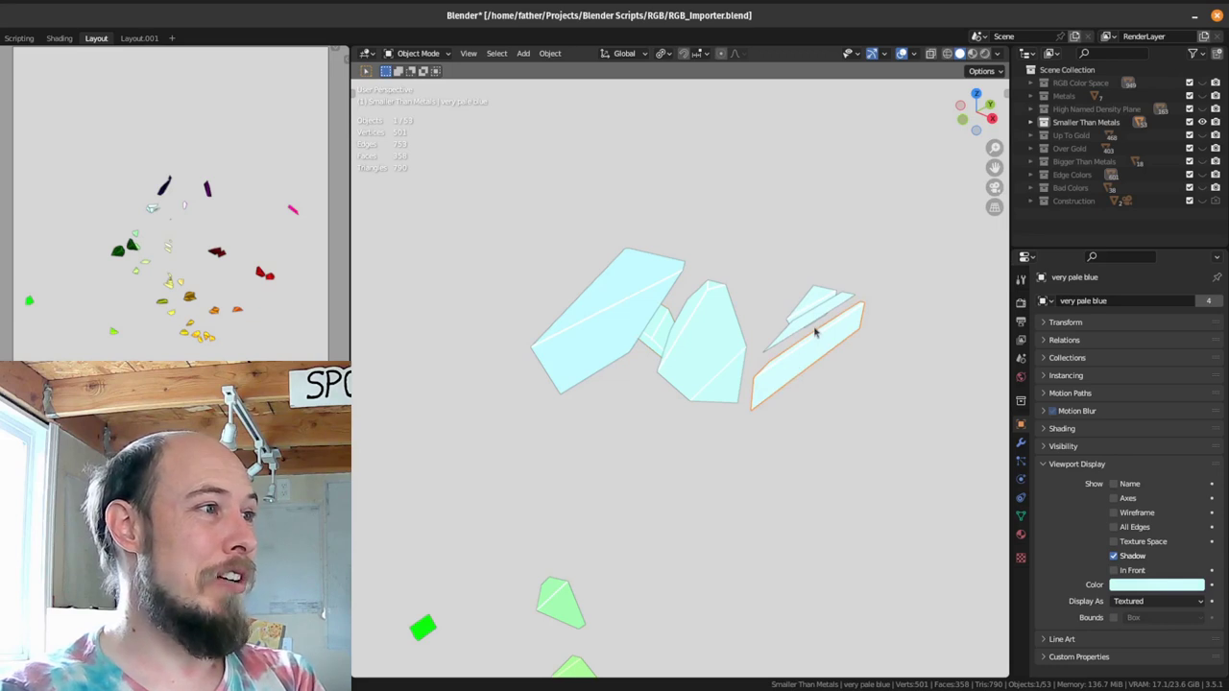
left_click(809, 316)
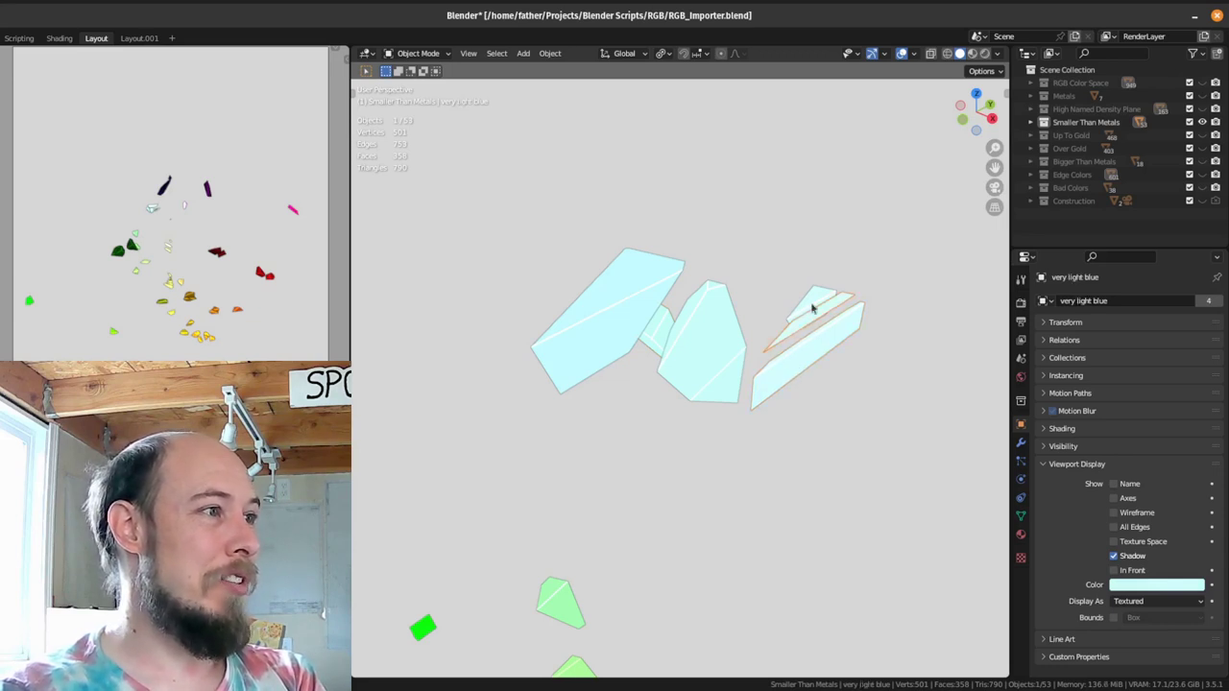
left_click(812, 307)
Step: Select the very dark blue cell among the scattered dark cells and zoom to it
middle_click_drag(788, 380, 796, 327)
scroll(796, 326, "down", 6)
middle_click_drag(739, 392, 894, 215)
scroll(702, 405, "down", 4)
scroll(702, 410, "down", 1)
middle_click_drag(566, 451, 579, 334, "shift")
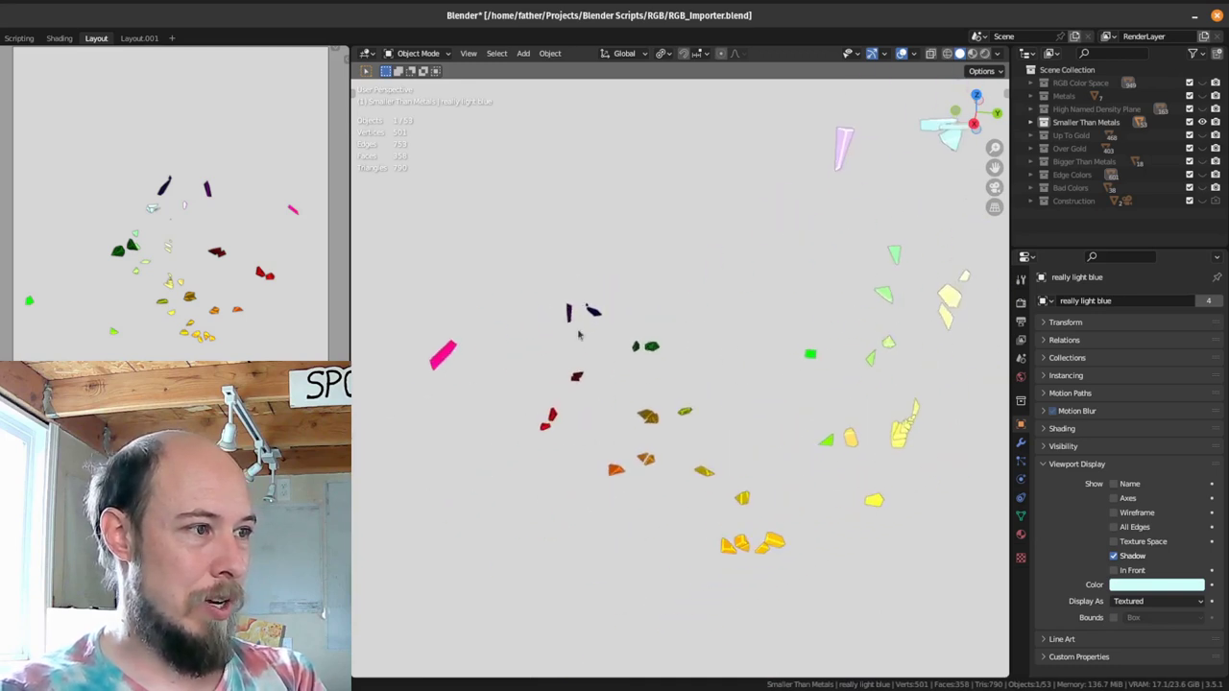
left_click(592, 317)
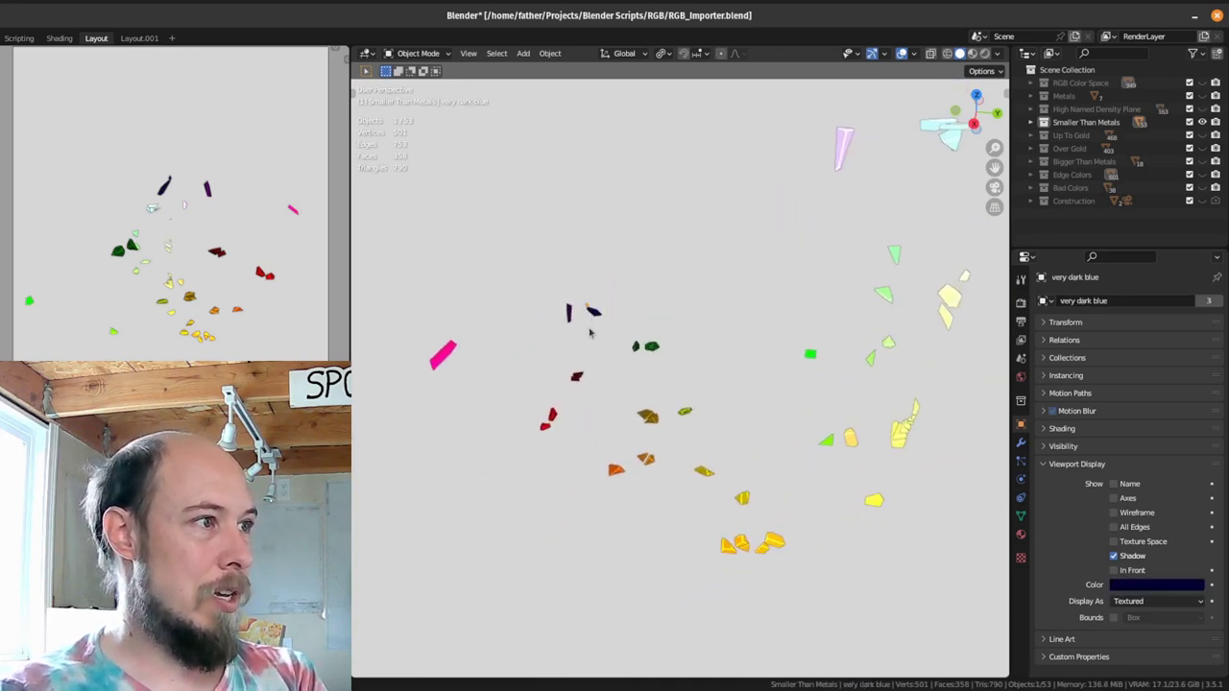
key("KP_Decimal")
scroll(588, 332, "down", 10)
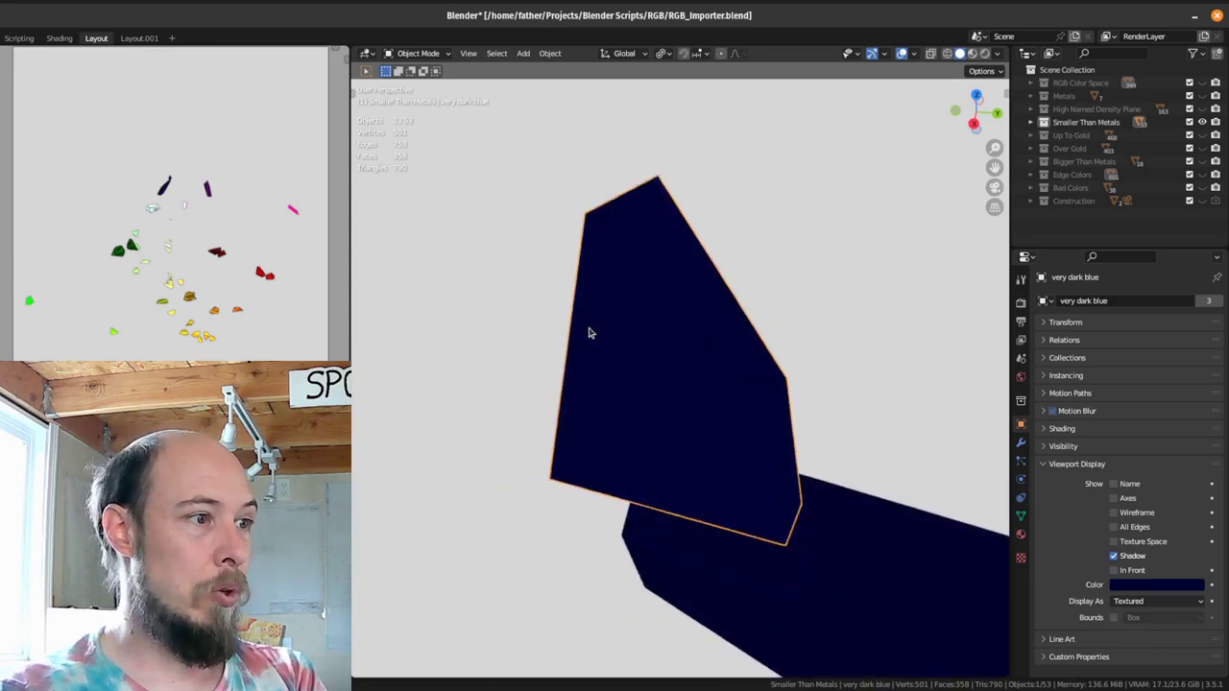
Step: Select the dark navy blue, very dark blue and deep purple cells in turn and compare them from several sides
middle_click_drag(652, 400, 594, 401)
left_click(714, 473)
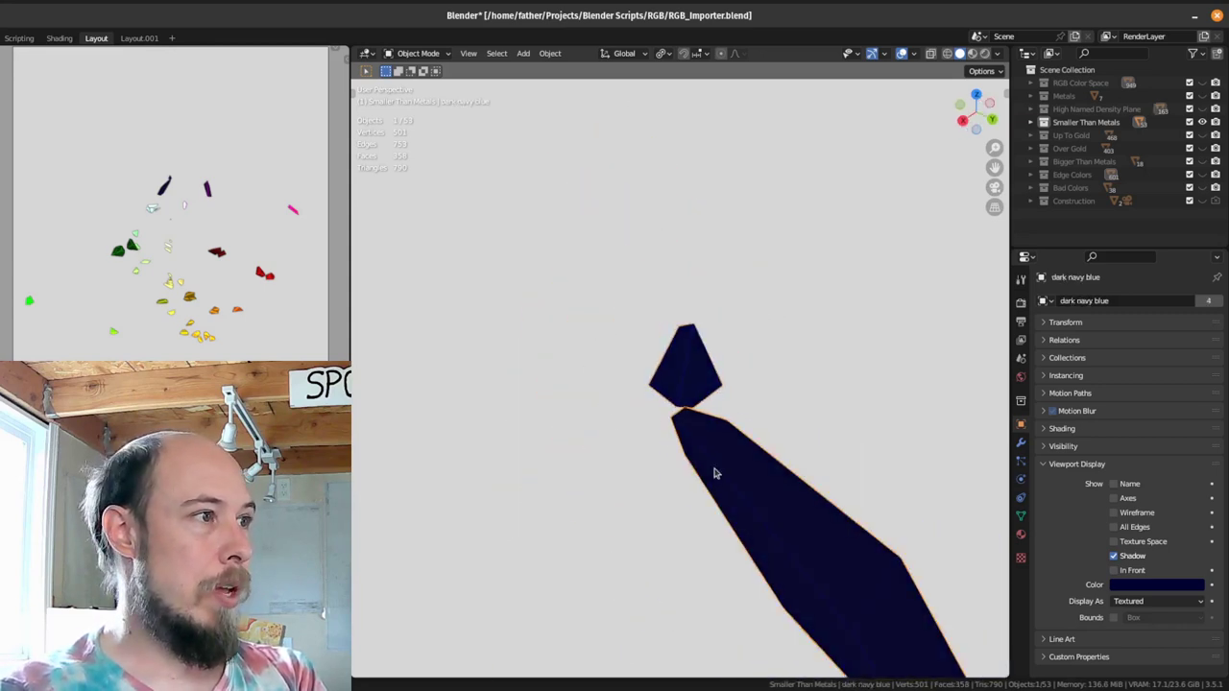
scroll(713, 473, "down", 5)
left_click(684, 384)
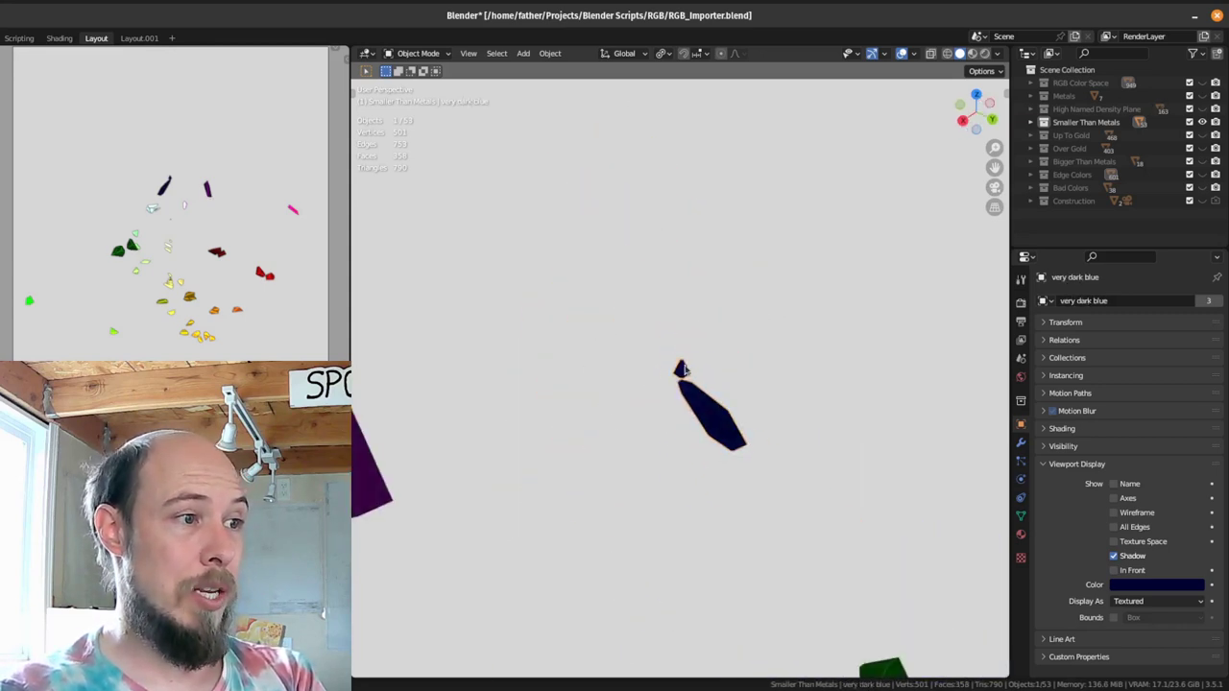
middle_click_drag(684, 384, 838, 382)
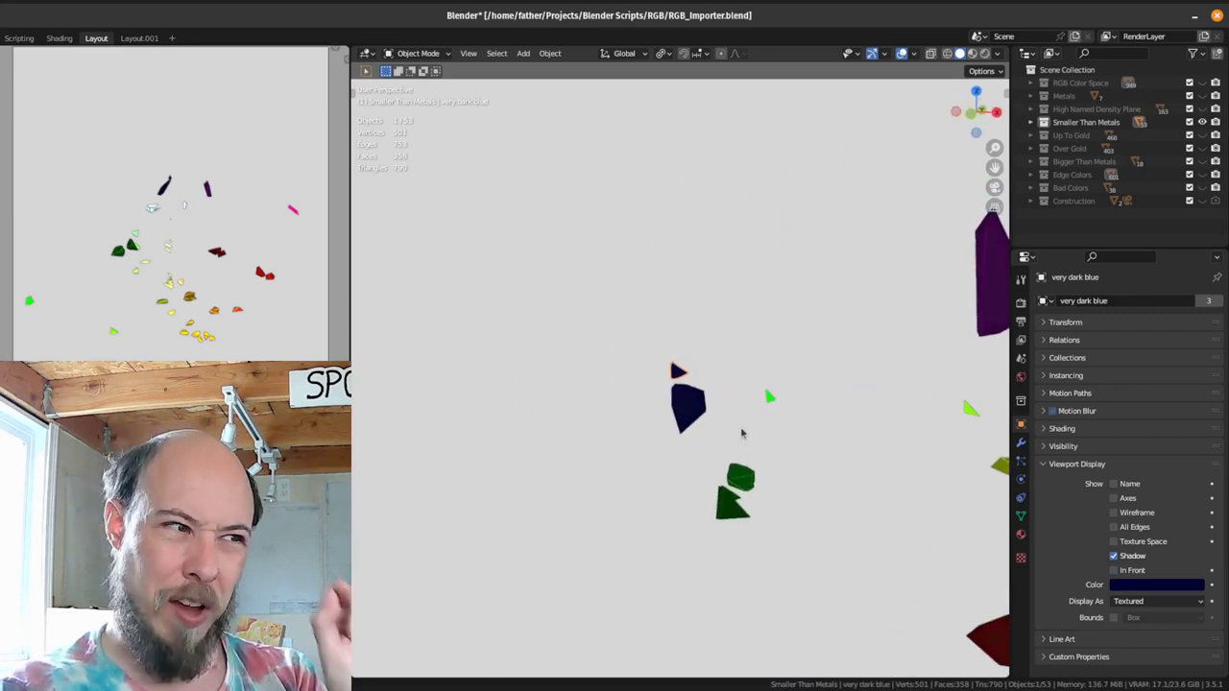
scroll(695, 420, "down", 4)
left_click(774, 305)
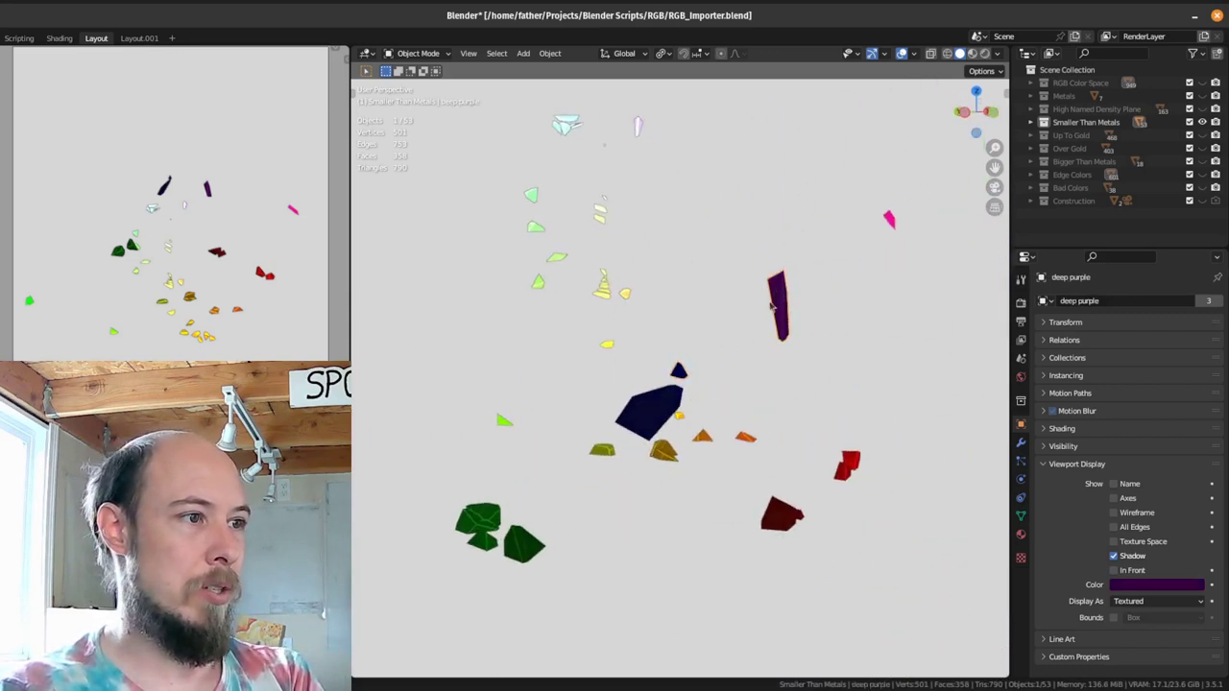
Step: Identify the dark green cluster by selecting the bottle green, darkgreen and dark green cells in turn
left_click(488, 531)
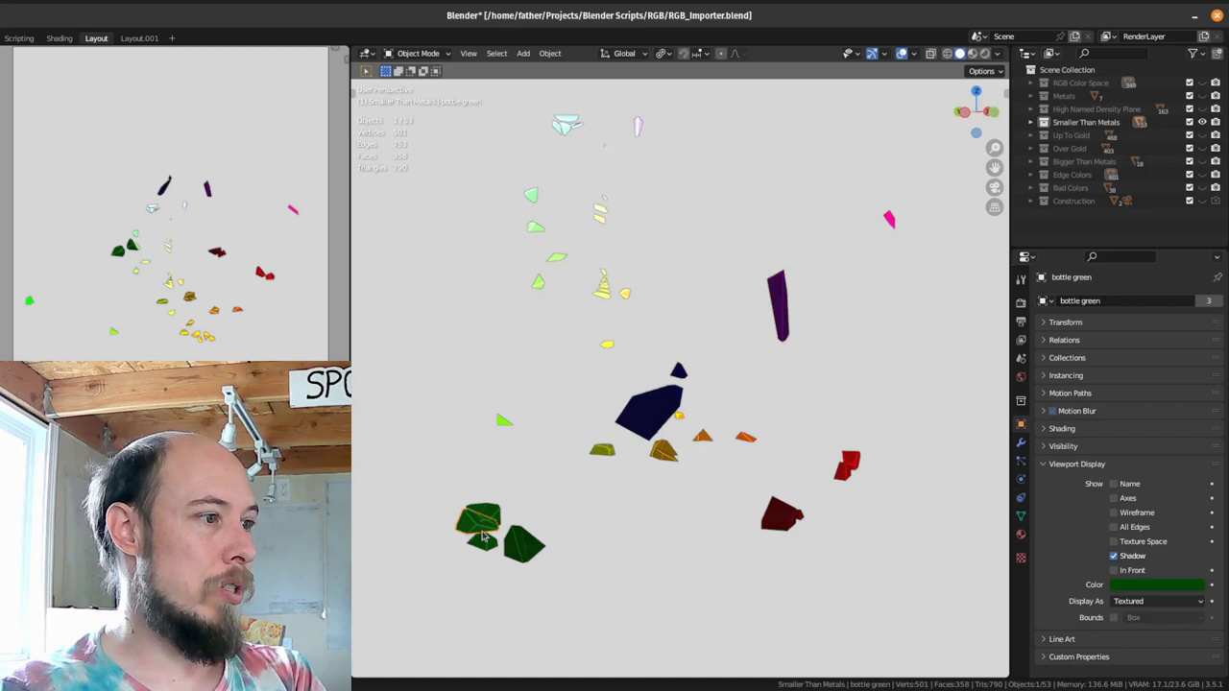
left_click(492, 523)
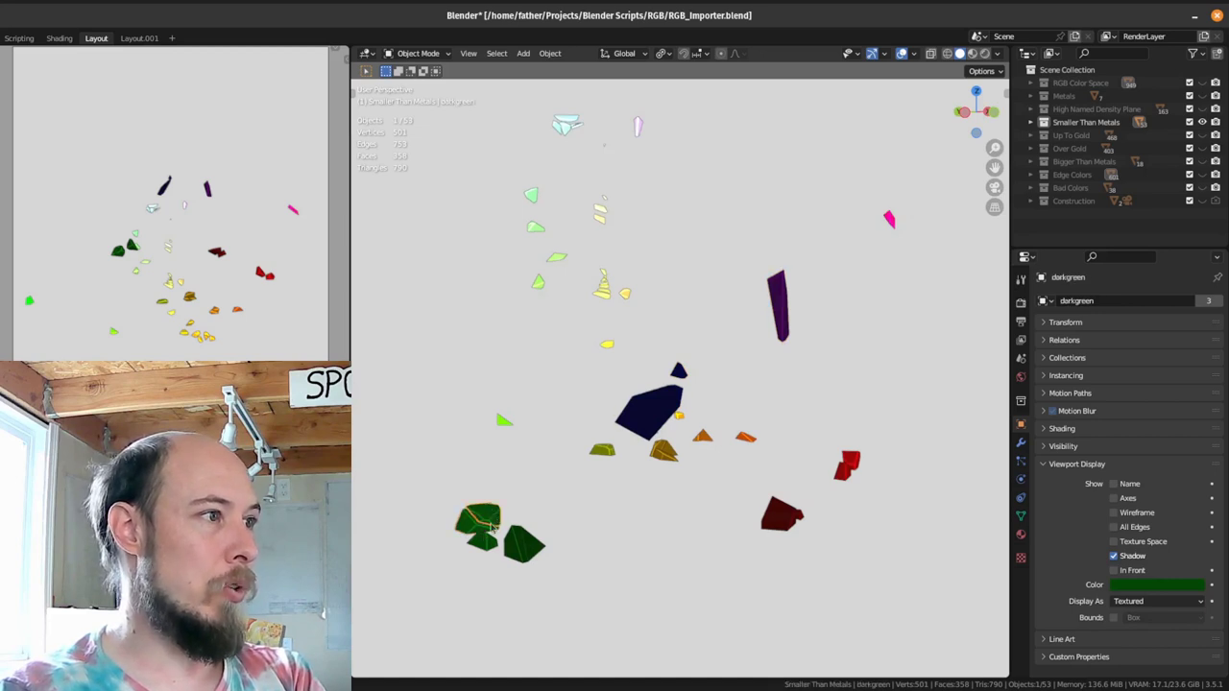
left_click(487, 543)
left_click(526, 553)
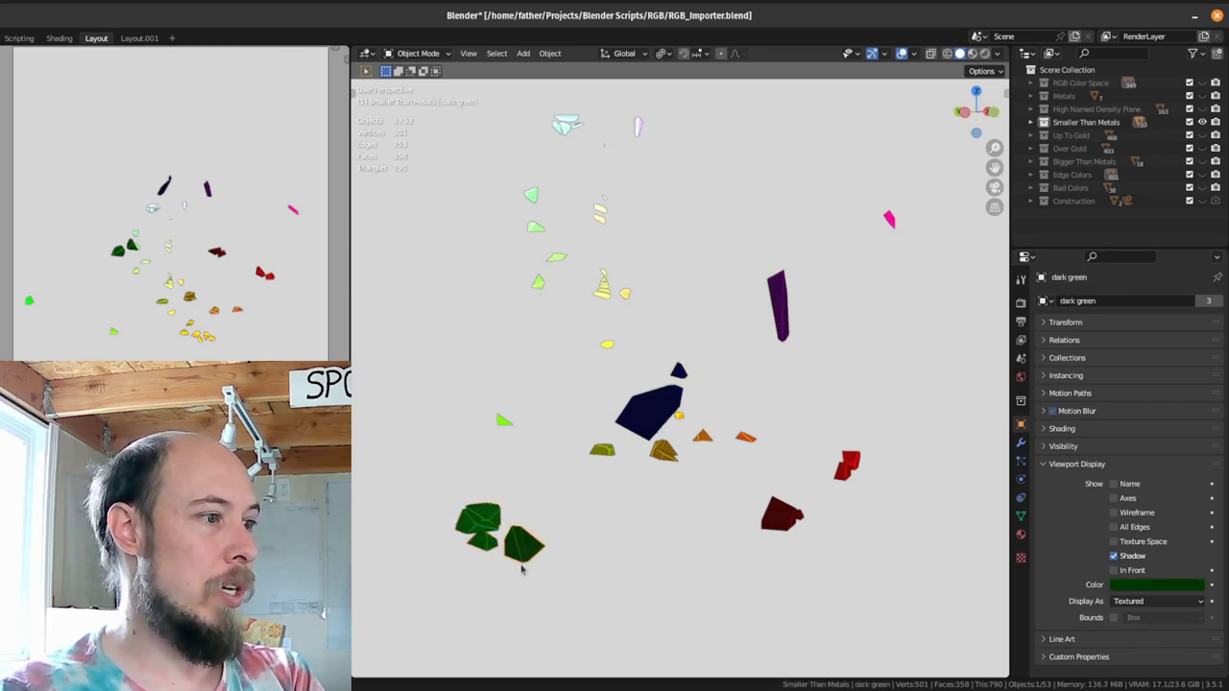
Step: View the green cluster from another side and compare the darkgreen and dark green cells by selecting each again
mouse_move(517, 548)
middle_mouse_down("shift")
mouse_move(621, 495)
mouse_move(516, 535)
middle_mouse_up("shift")
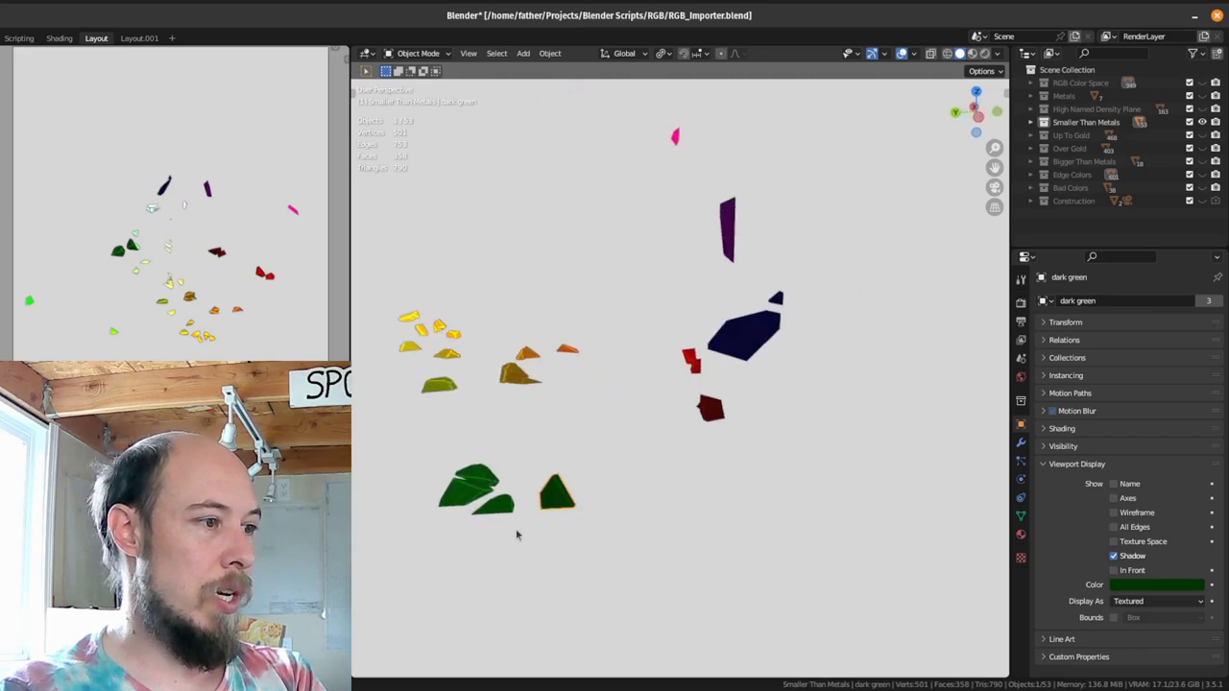
left_click(507, 511)
left_click(484, 482)
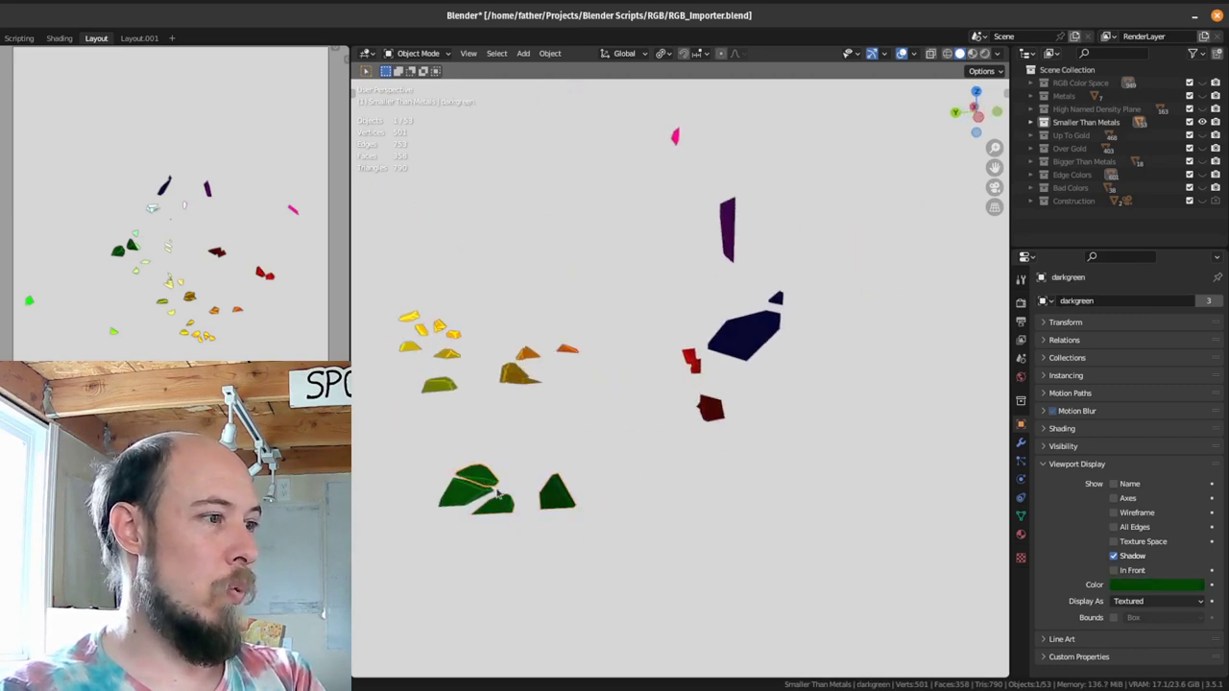
left_click(549, 498)
middle_click_drag(571, 500, 822, 471, "shift")
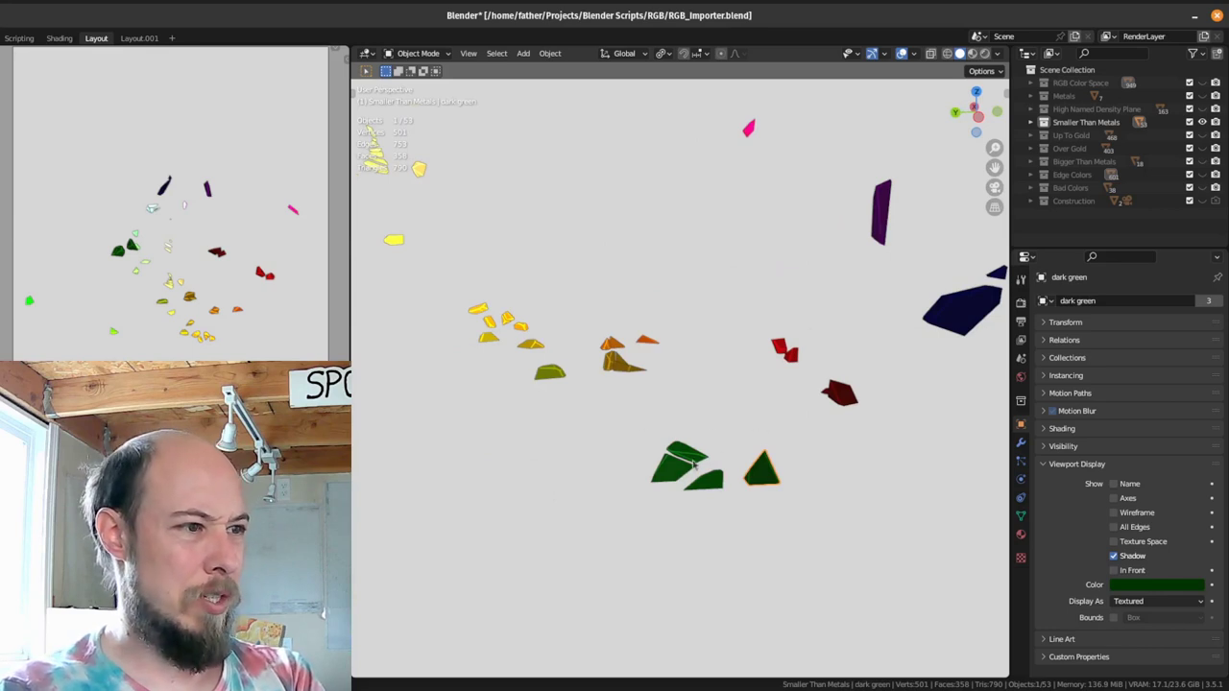
middle_click_drag(746, 424, 694, 427)
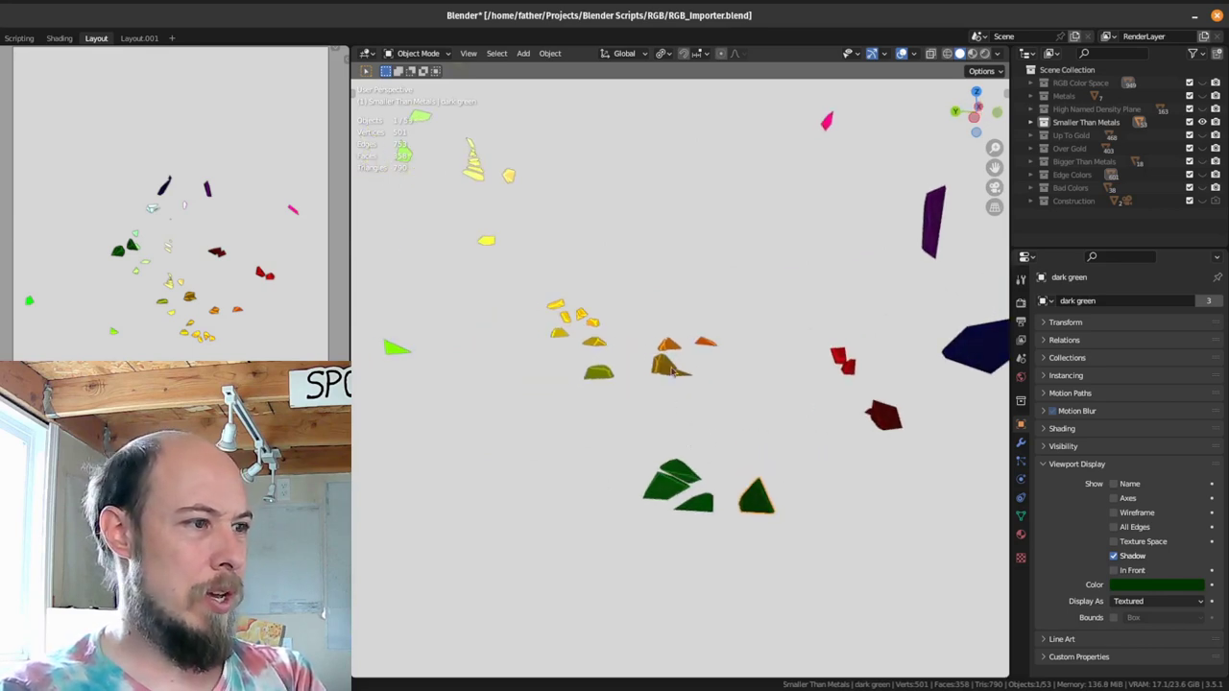
left_click(685, 504)
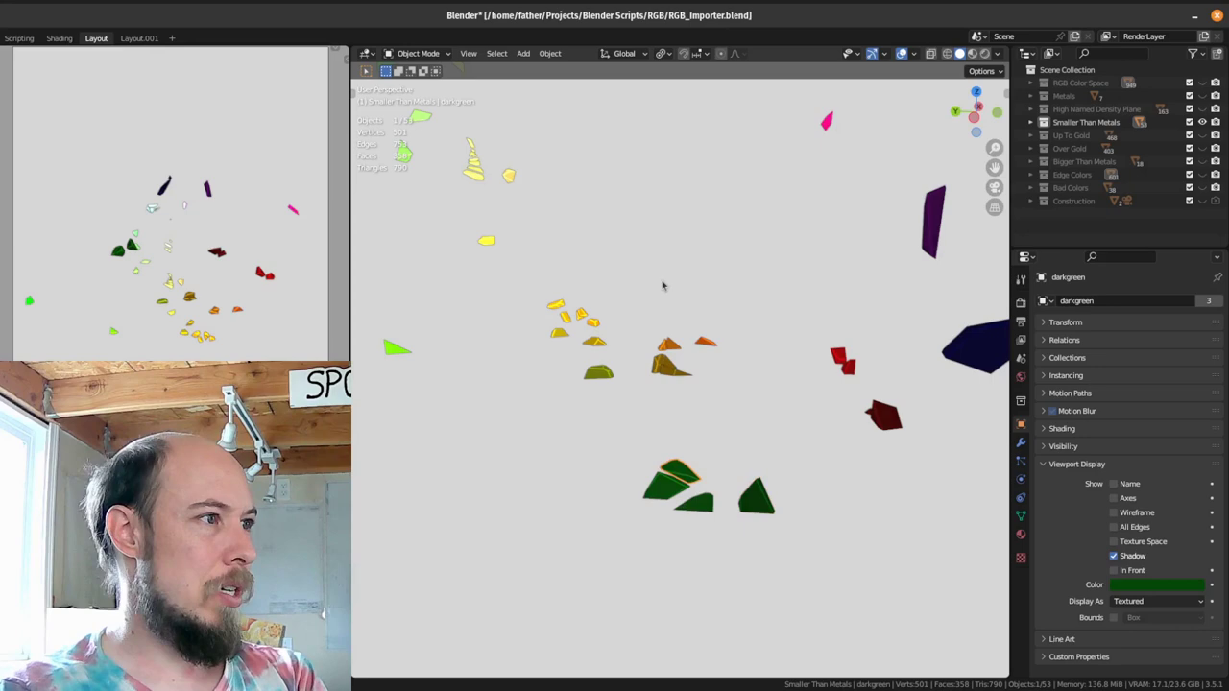
Step: Display only the RGB Color Space collection and examine the full cube around the green cells
key("1")
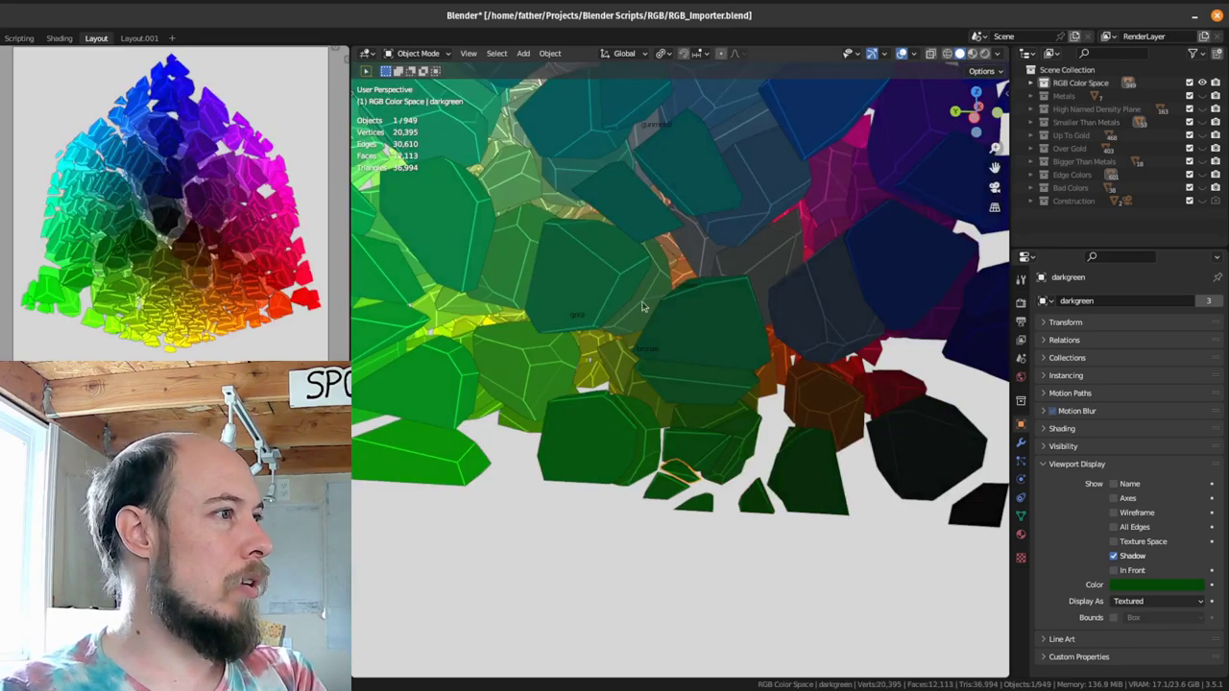
scroll(643, 302, "down", 2)
middle_click_drag(672, 263, 750, 434, "shift")
scroll(754, 434, "down", 1)
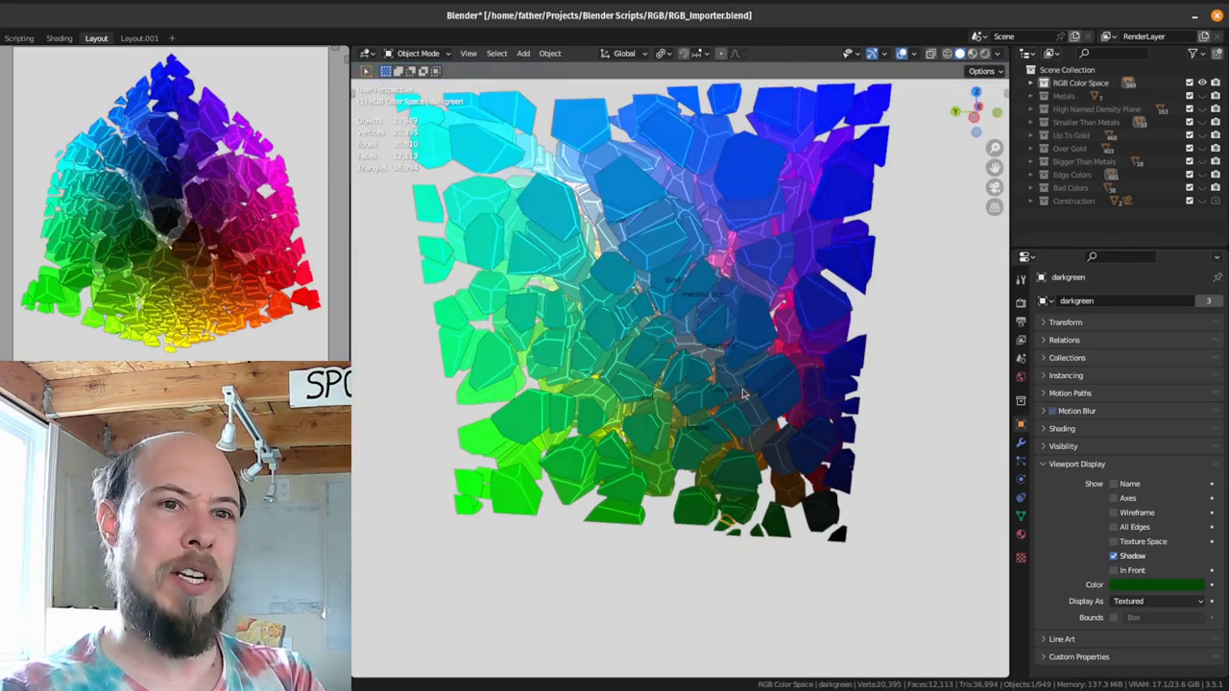
middle_click_drag(749, 372, 720, 452)
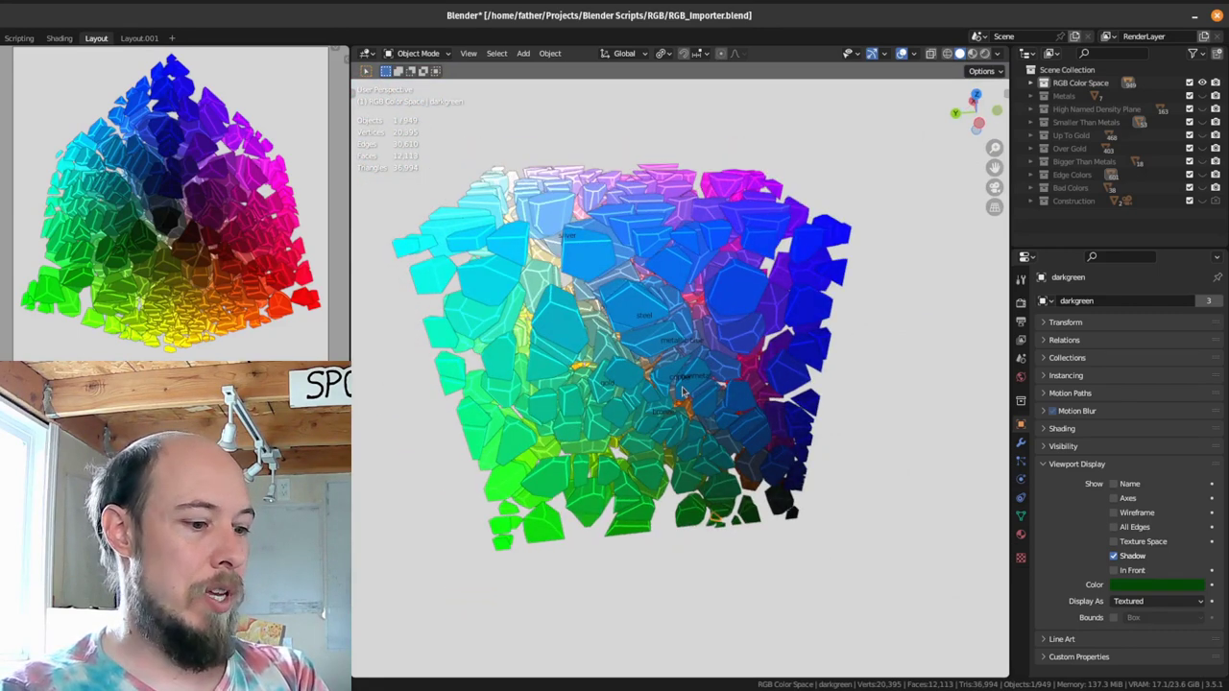
Step: Display only the Smaller Than Metals collection and select the saffron, amber, marigold and sunflower cells in turn
key("4")
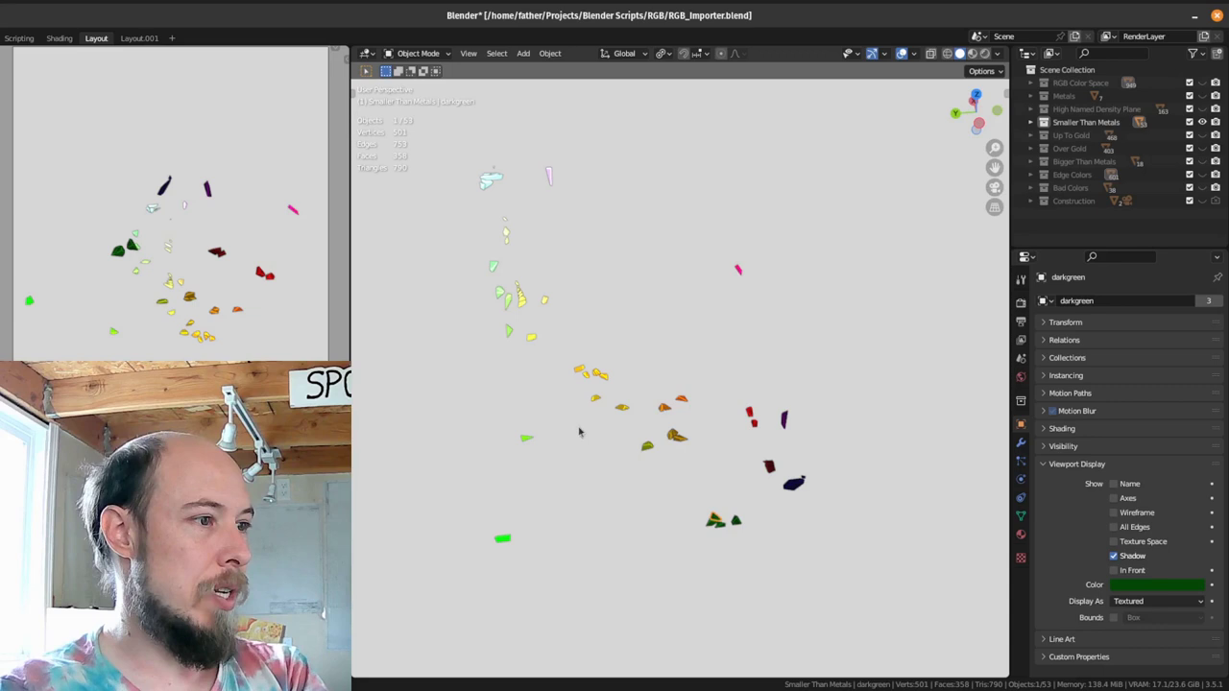
left_click(598, 379)
scroll(586, 382, "up", 3)
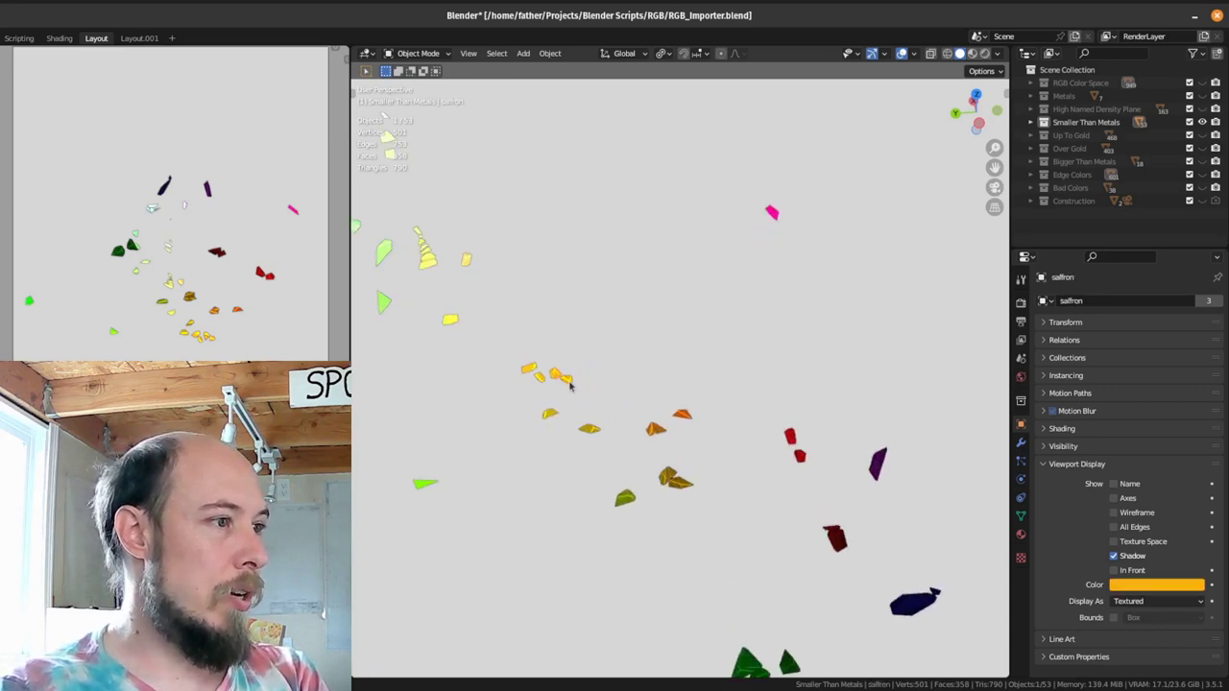
left_click(552, 382)
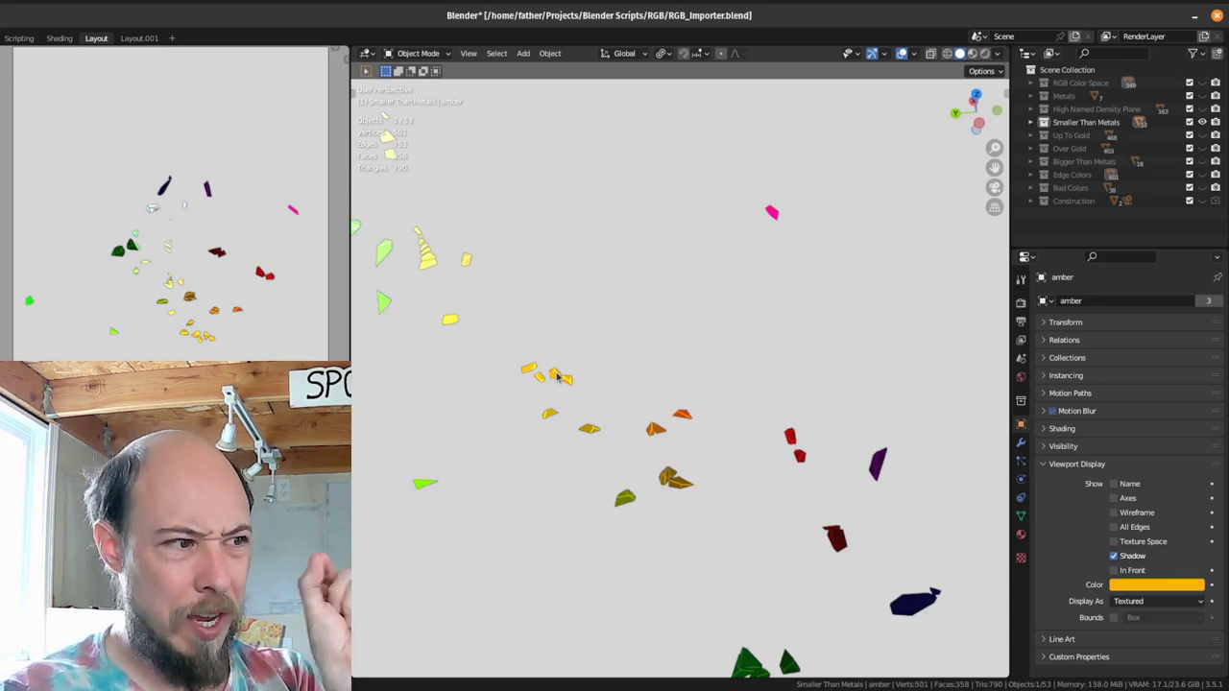
left_click(542, 383)
left_click(538, 381)
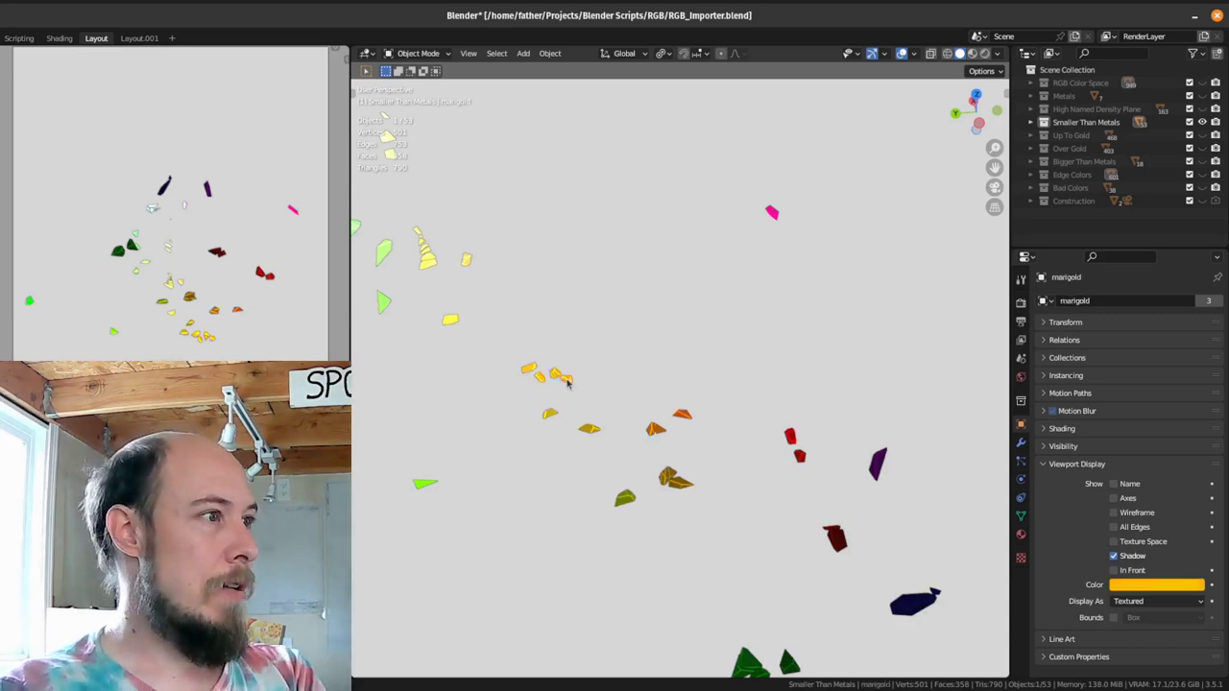
left_click(558, 395)
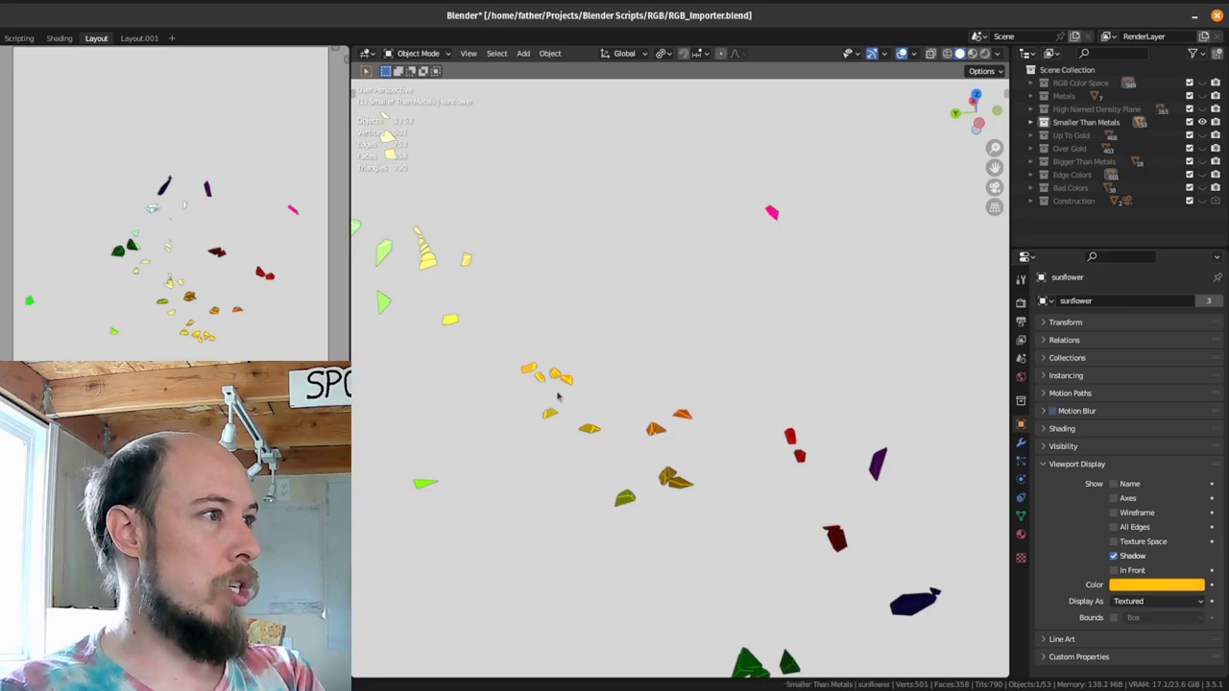
Step: Select the small mustard-colored cell and the brown cell named shit, and view the entire group of small cells
left_click(590, 428)
left_click(673, 479)
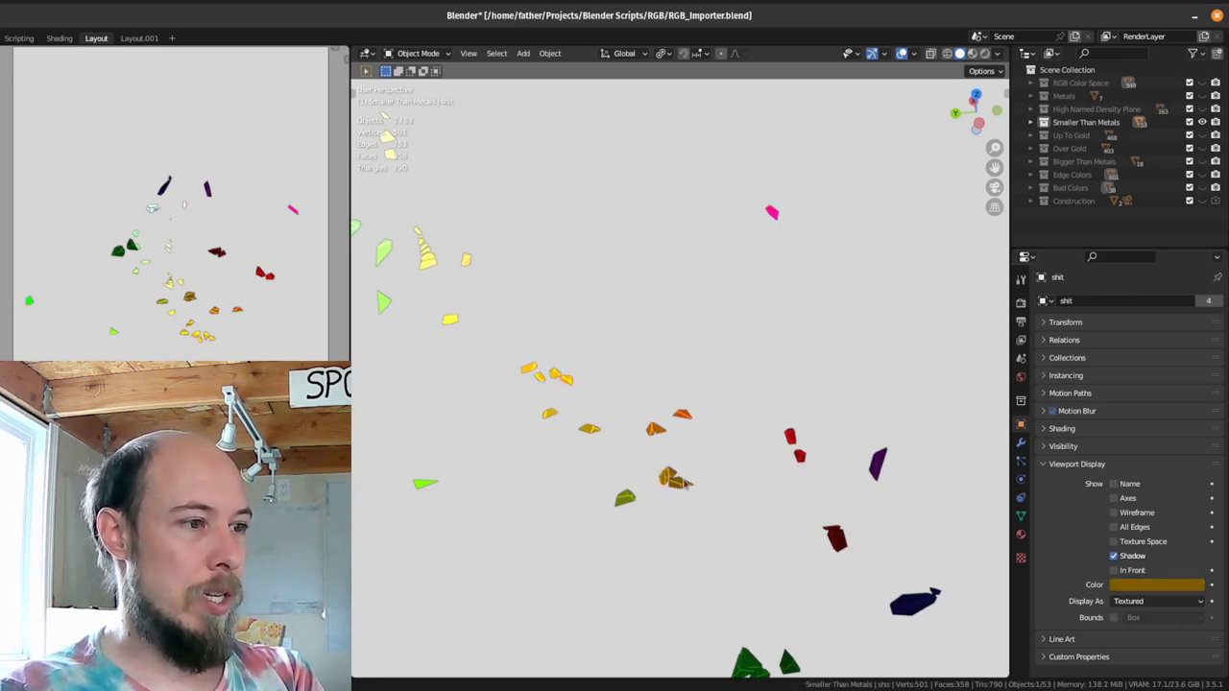
scroll(678, 478, "down", 4)
mouse_move(708, 407)
middle_mouse_down()
mouse_move(612, 420)
mouse_move(667, 406)
mouse_move(691, 424)
middle_mouse_up()
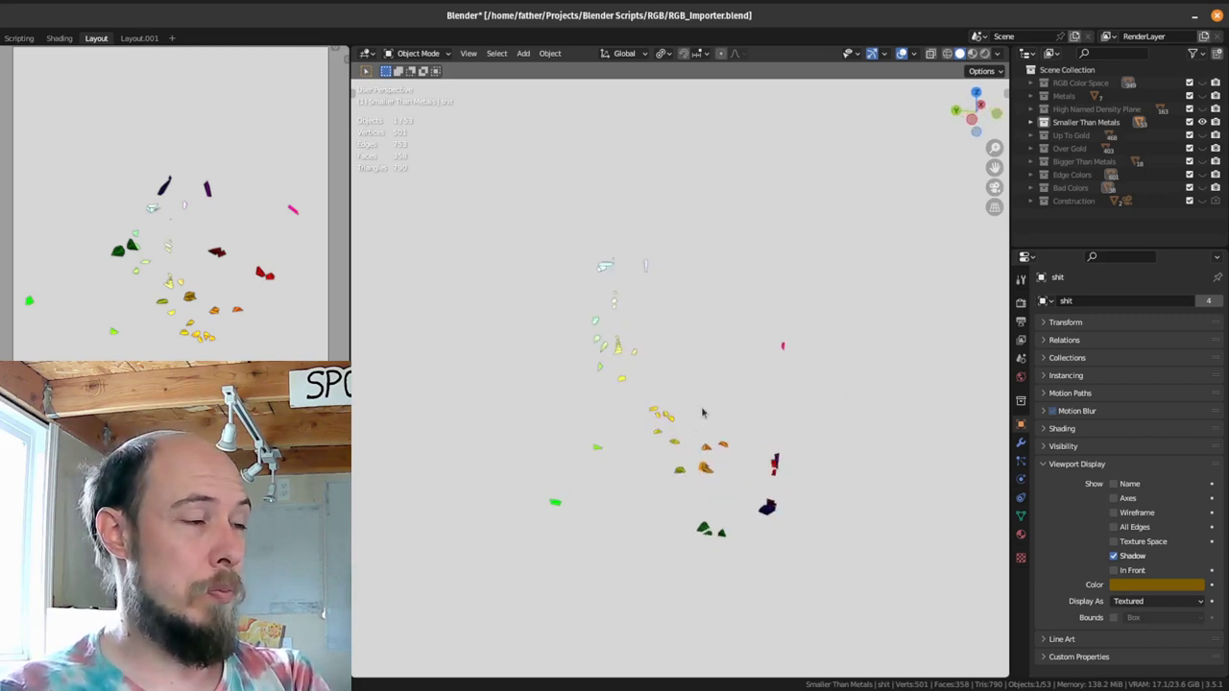
Step: Select the bronze cell with only the Metals collection displayed, and switch the display to the Up To Gold collection
key("2")
left_click(692, 450)
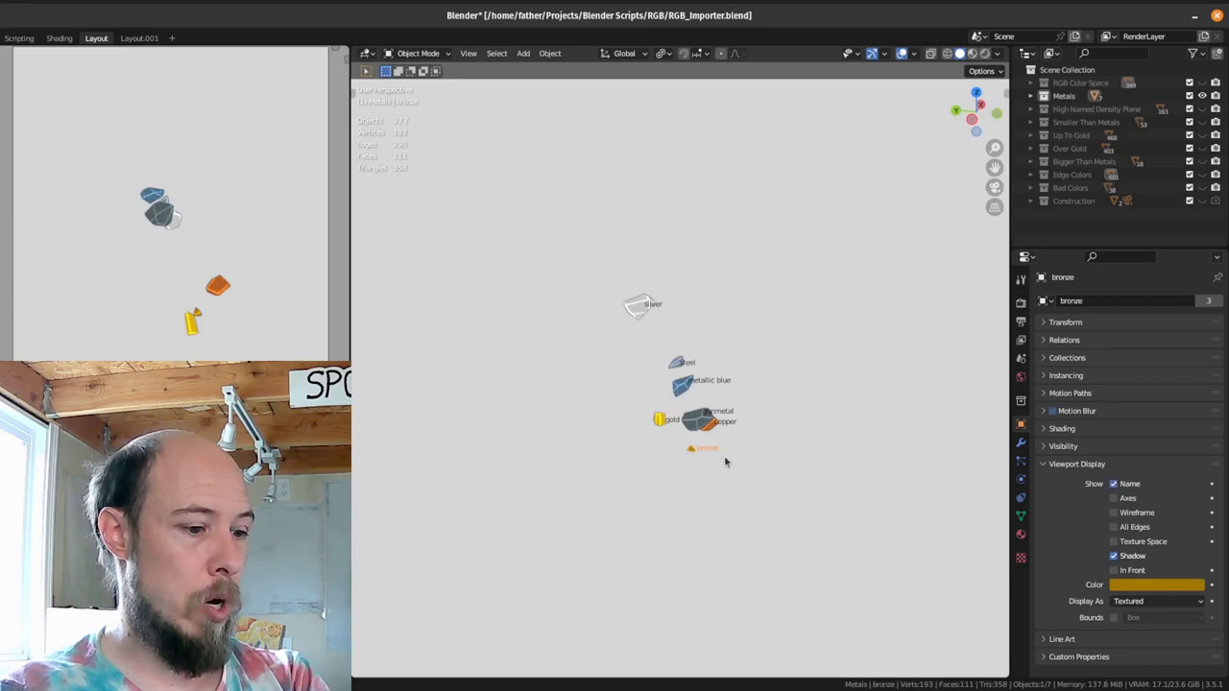
key("4")
key("5")
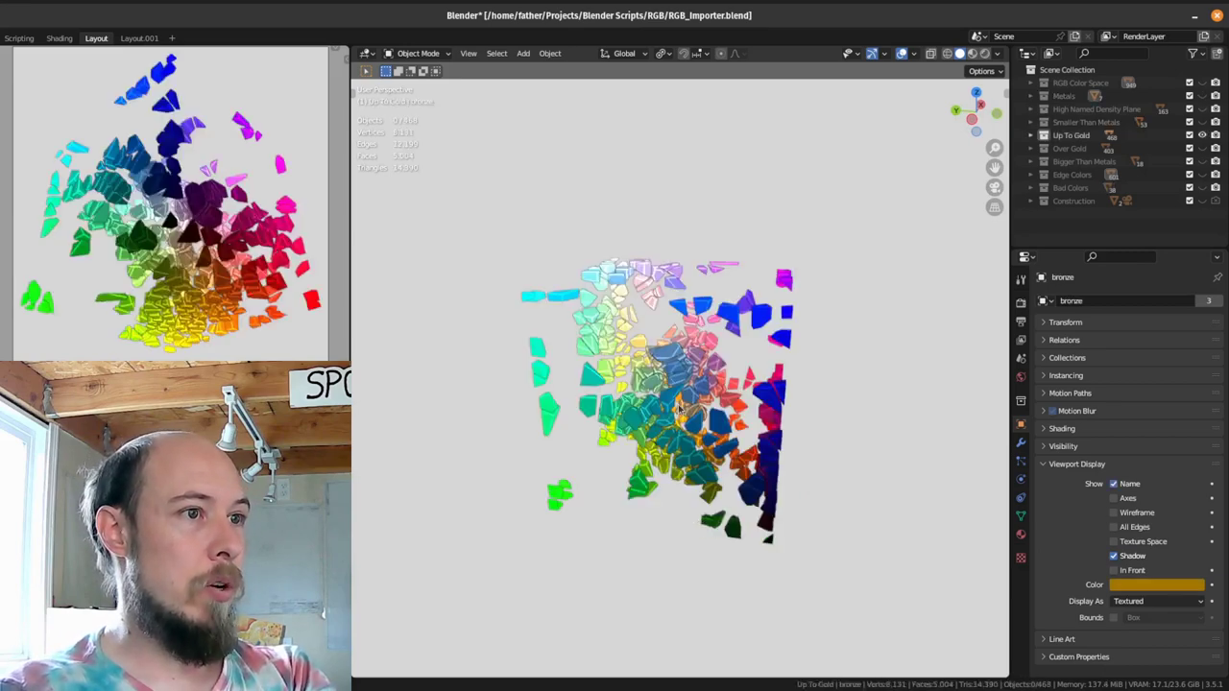
Step: Select the dusty blue cell near the middle of the Up To Gold collection
middle_click_drag(650, 434, 633, 398)
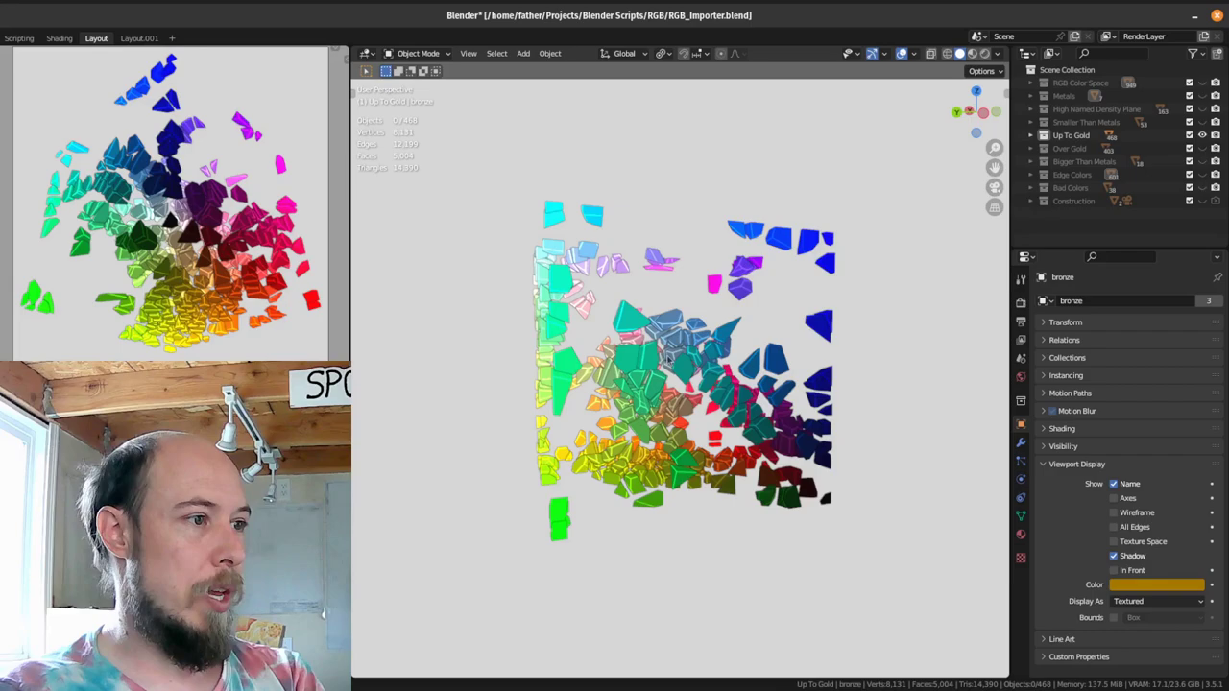
middle_click_drag(669, 358, 843, 370)
scroll(612, 365, "up", 4)
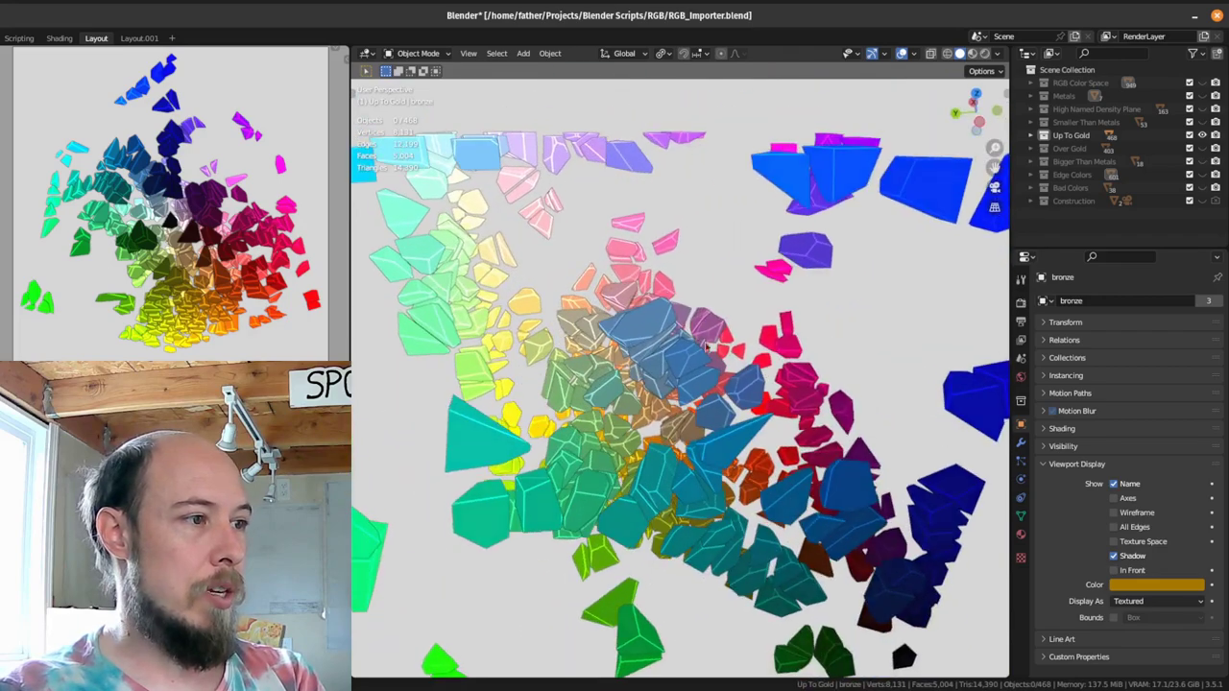
left_click(611, 329)
scroll(612, 330, "down", 4)
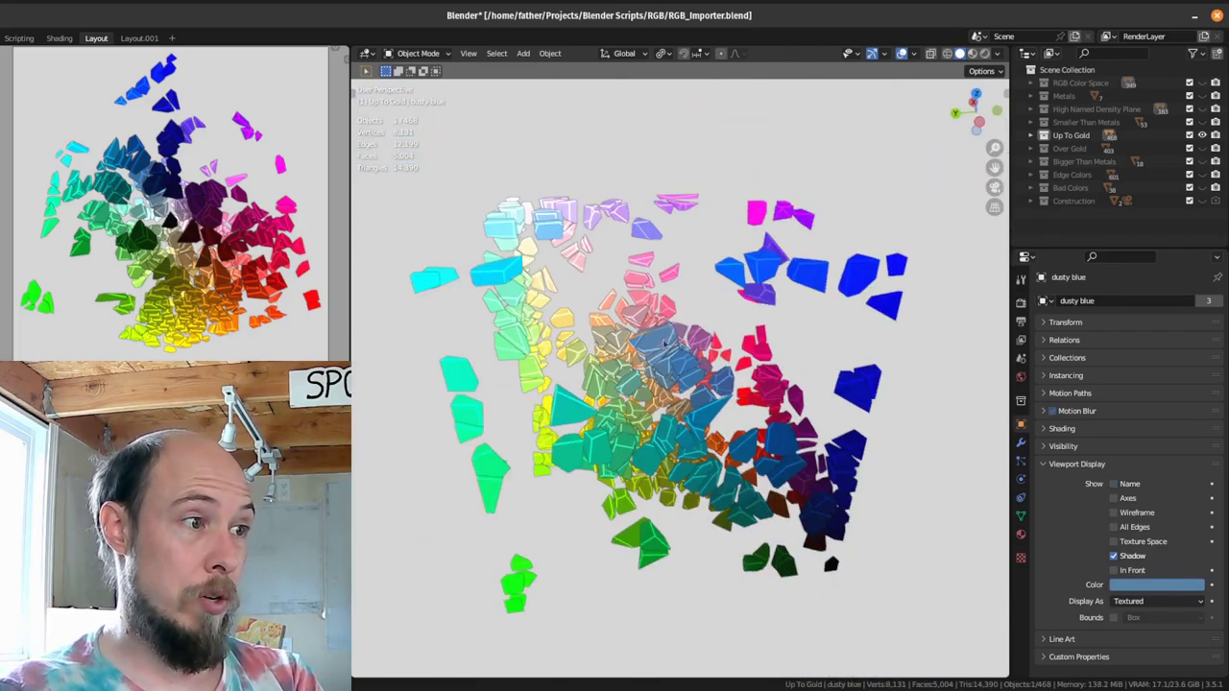
Step: Examine the Up To Gold cells from several sides of the color cube, up close and as a whole
middle_click_drag(612, 329, 586, 418)
scroll(681, 362, "up", 3)
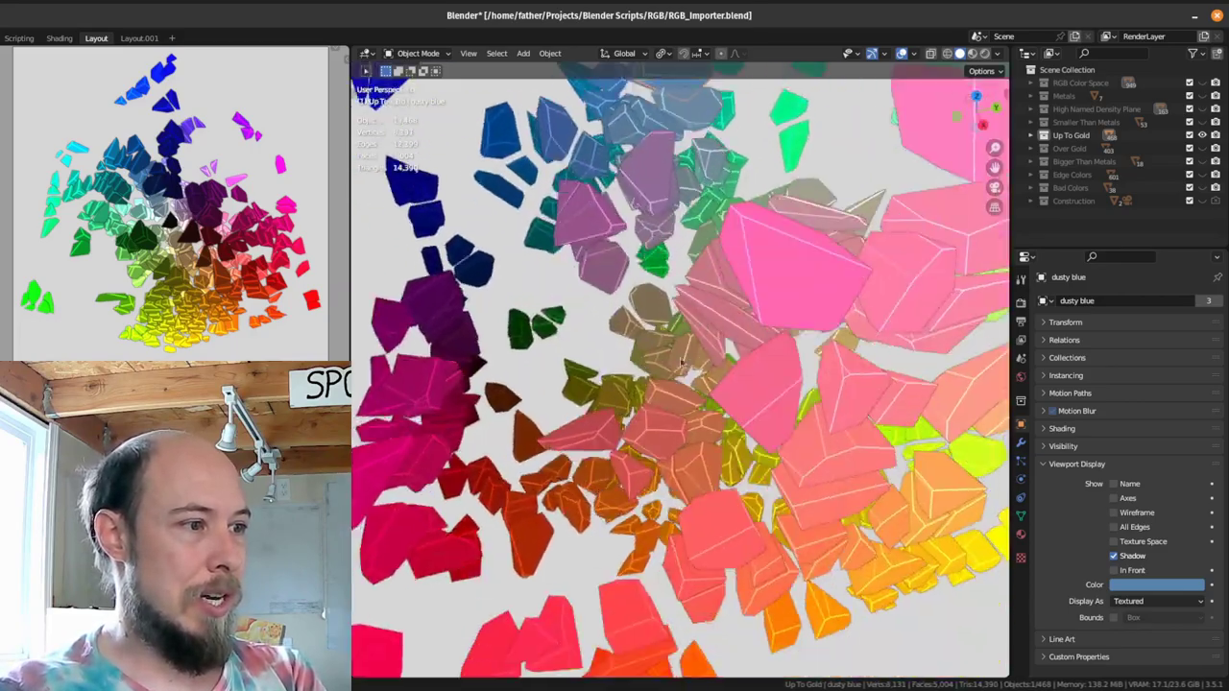
middle_click_drag(681, 362, 902, 433)
scroll(730, 364, "down", 3)
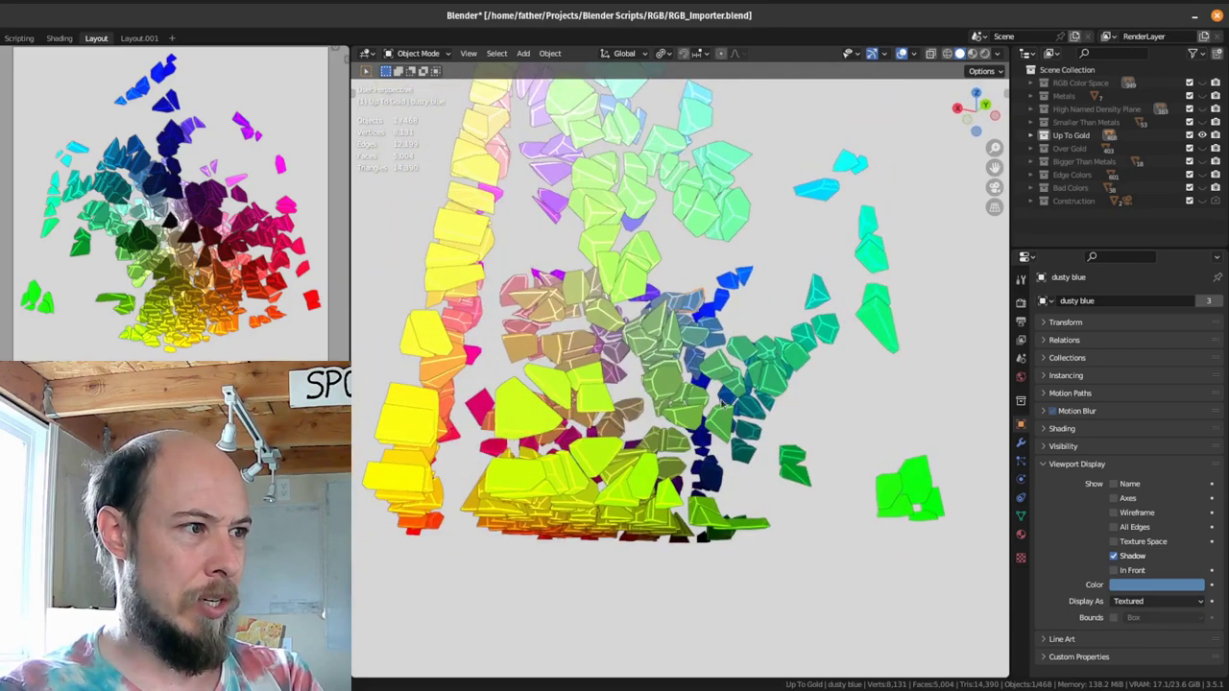
middle_click_drag(729, 235, 699, 291)
middle_click_drag(535, 275, 490, 387)
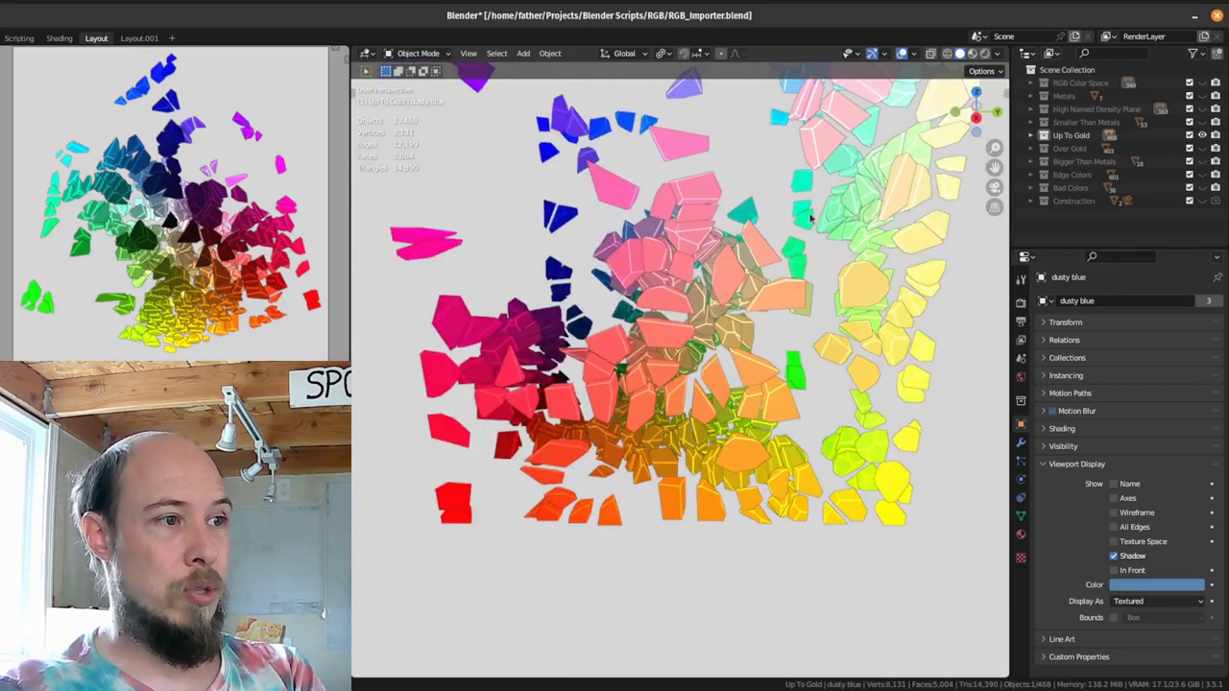
middle_click_drag(811, 219, 760, 345)
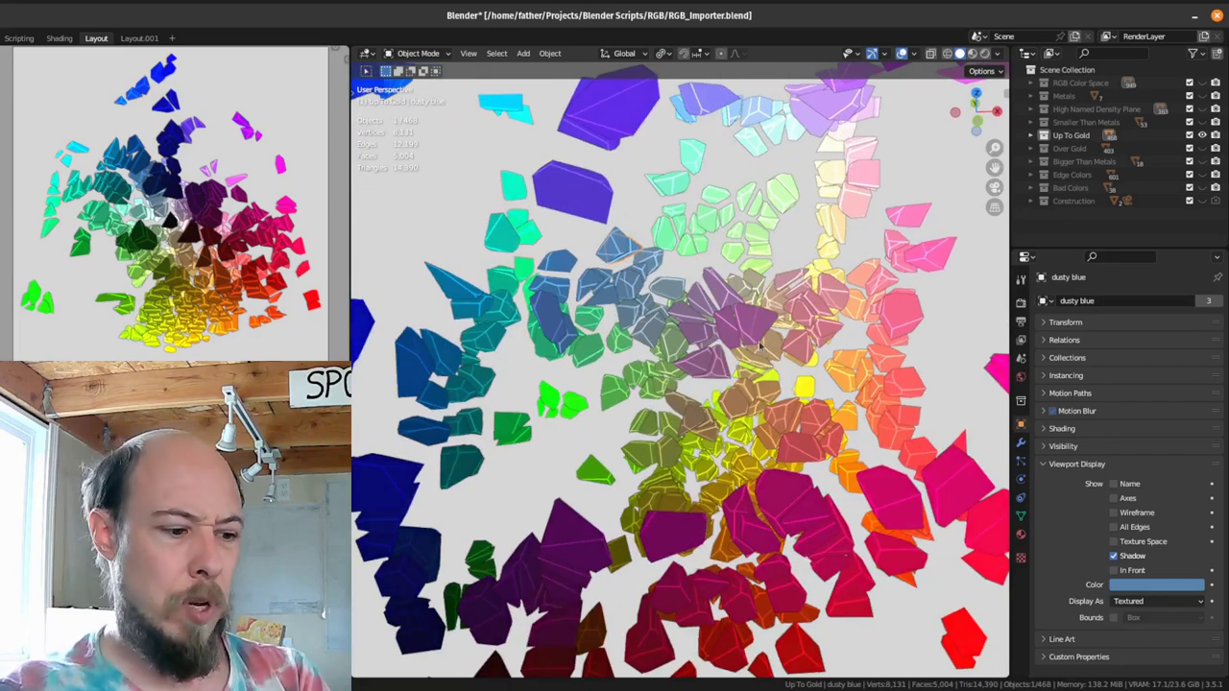
Step: Isolate the Smaller Than Metals collection and add the Up To Gold collection to the display
key("4")
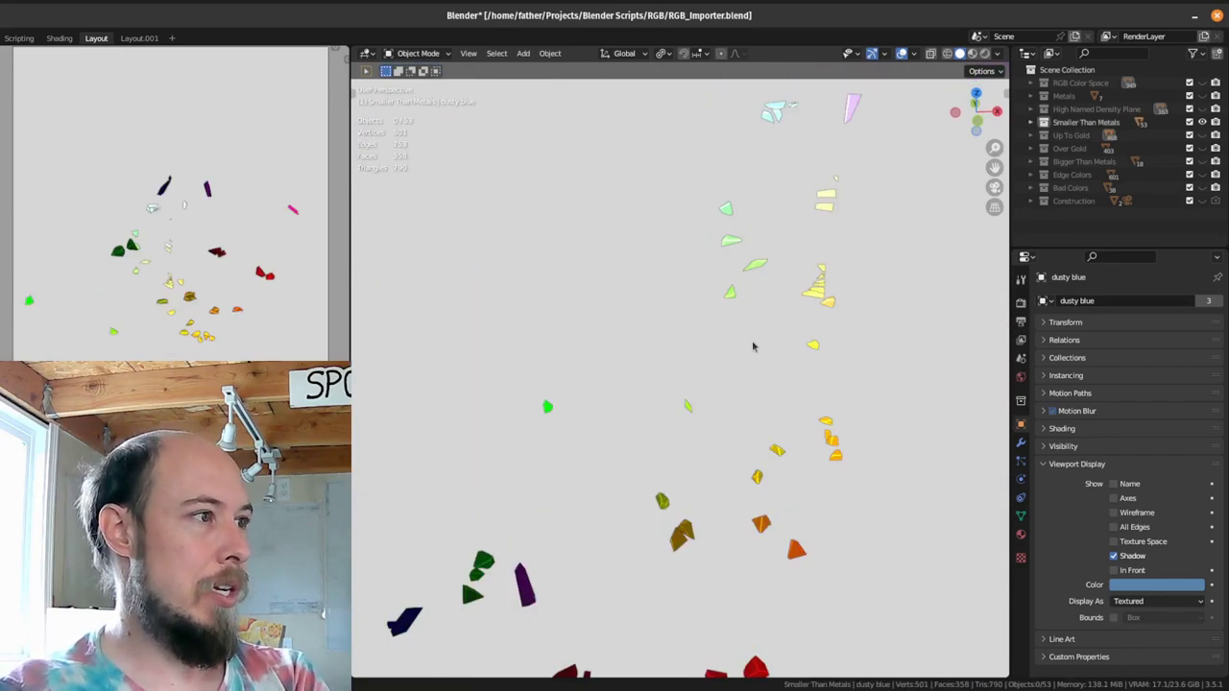
key("5")
middle_click_drag(753, 346, 687, 334)
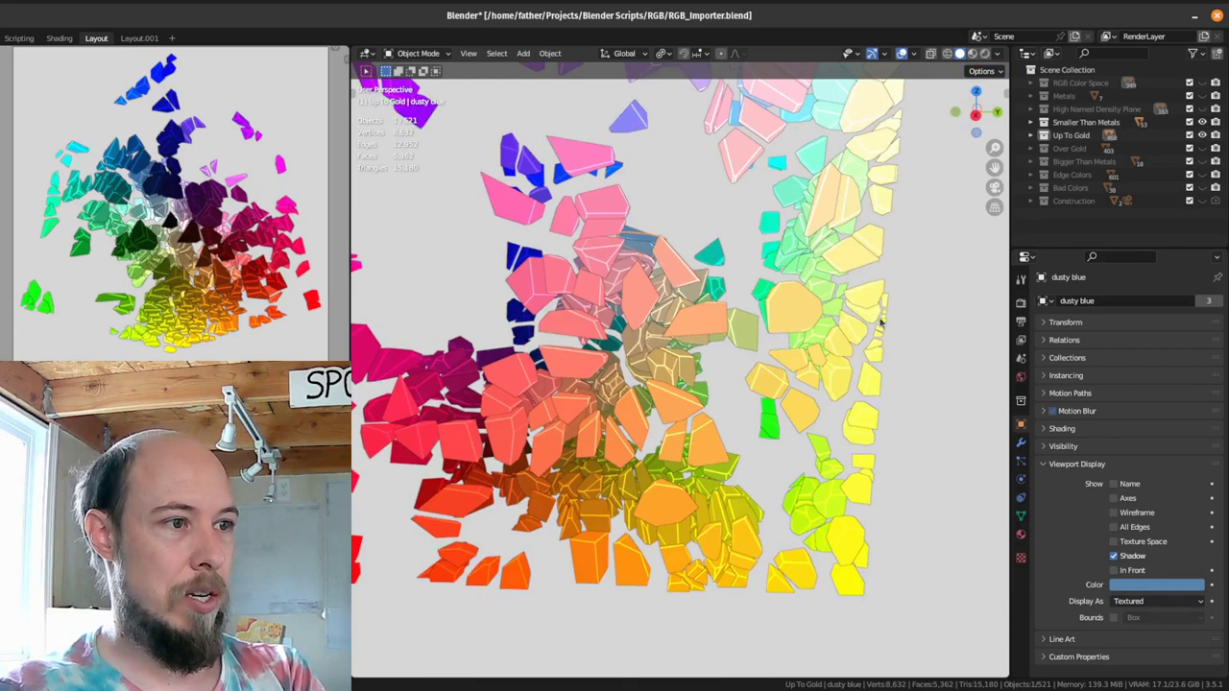
Step: Toggle the Smaller Than Metals collection off and on repeatedly to compare its cells with the Up To Gold cells
key("shift+3")
key("shift+3")
key("shift+4")
key("shift+4")
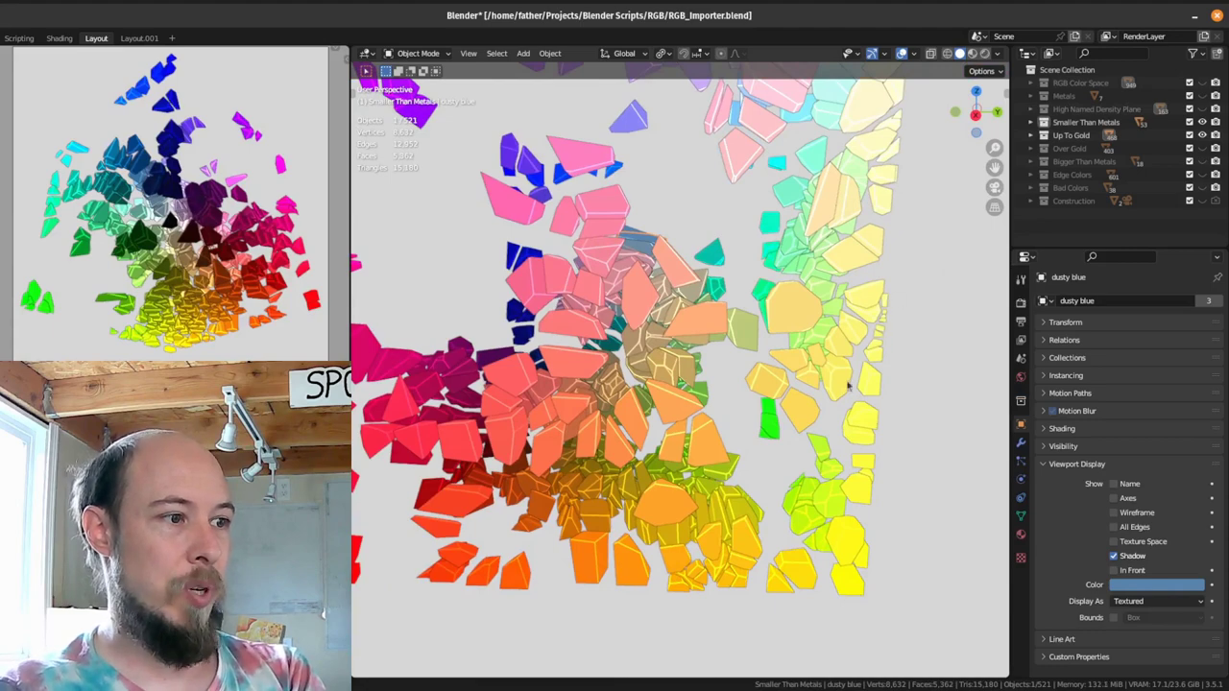
key("shift+4")
key("shift+4")
middle_click_drag(766, 449, 766, 420)
key("shift+4")
key("shift+4")
middle_click_drag(718, 498, 754, 364)
Step: Display the Smaller Than Metals, Over Gold and Bigger Than Metals collections one at a time, ending on Bigger Than Metals
key("4")
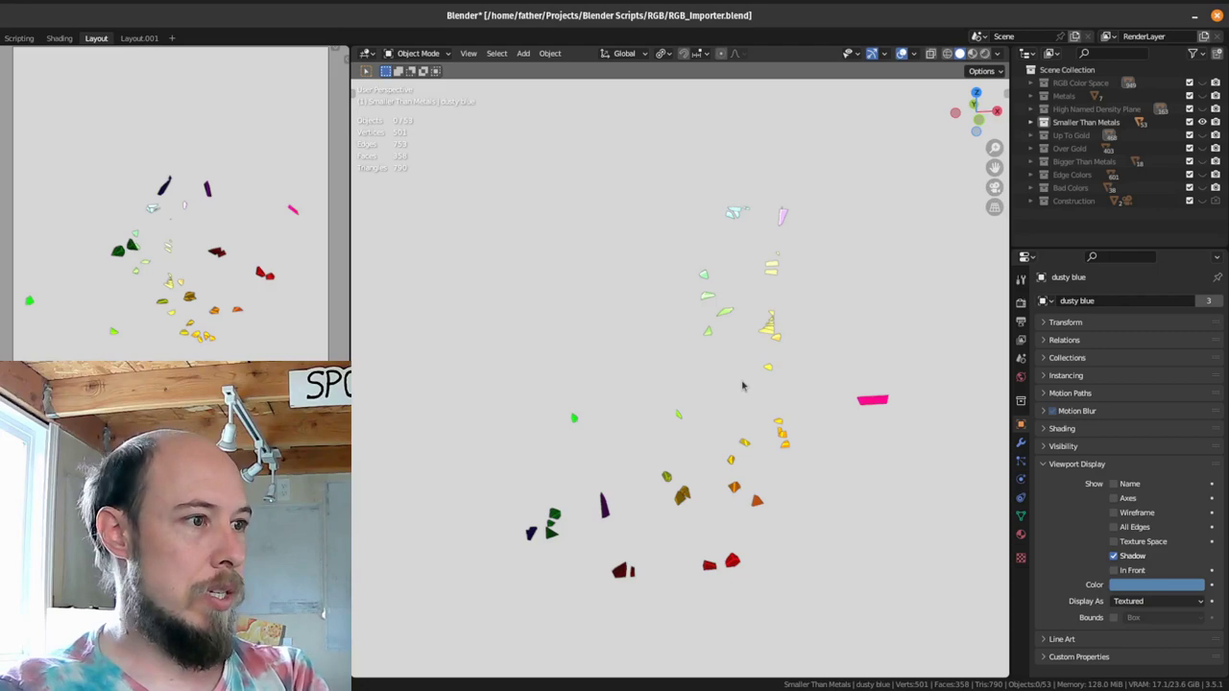
key("6")
middle_click_drag(766, 400, 534, 454)
key("7")
Step: Select the purpley pink, darkish pink, barney and purple cells in turn to identify the pink and purple group
left_click(543, 346)
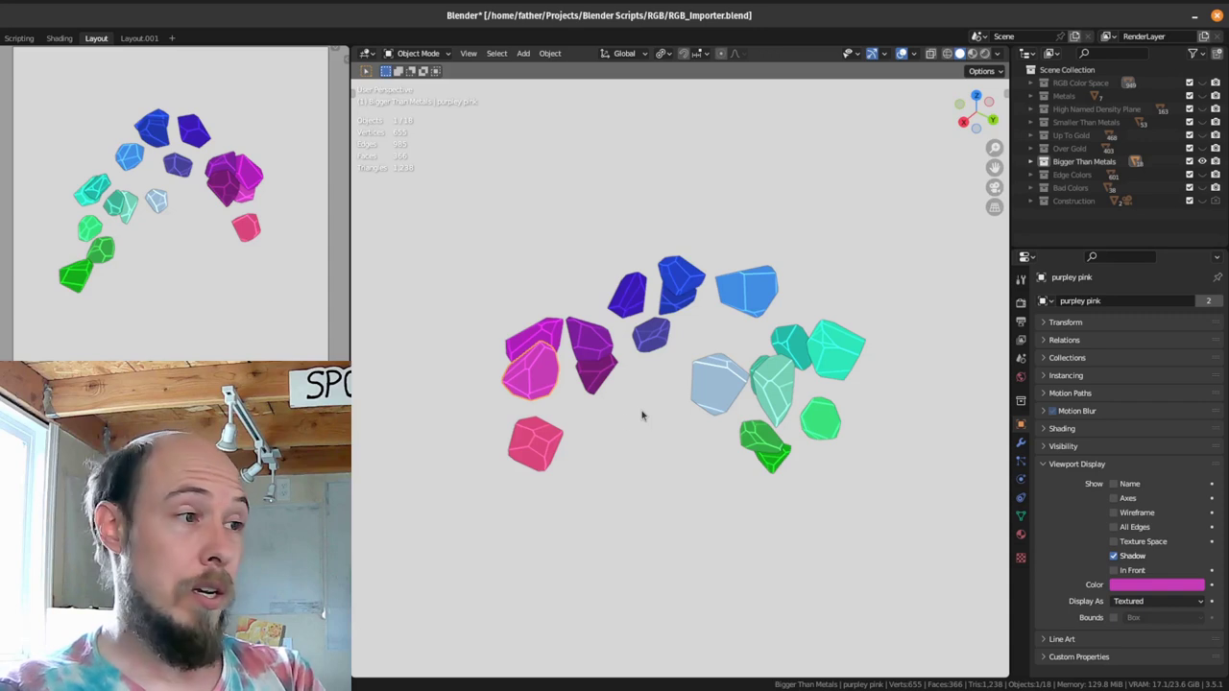
left_click(538, 456)
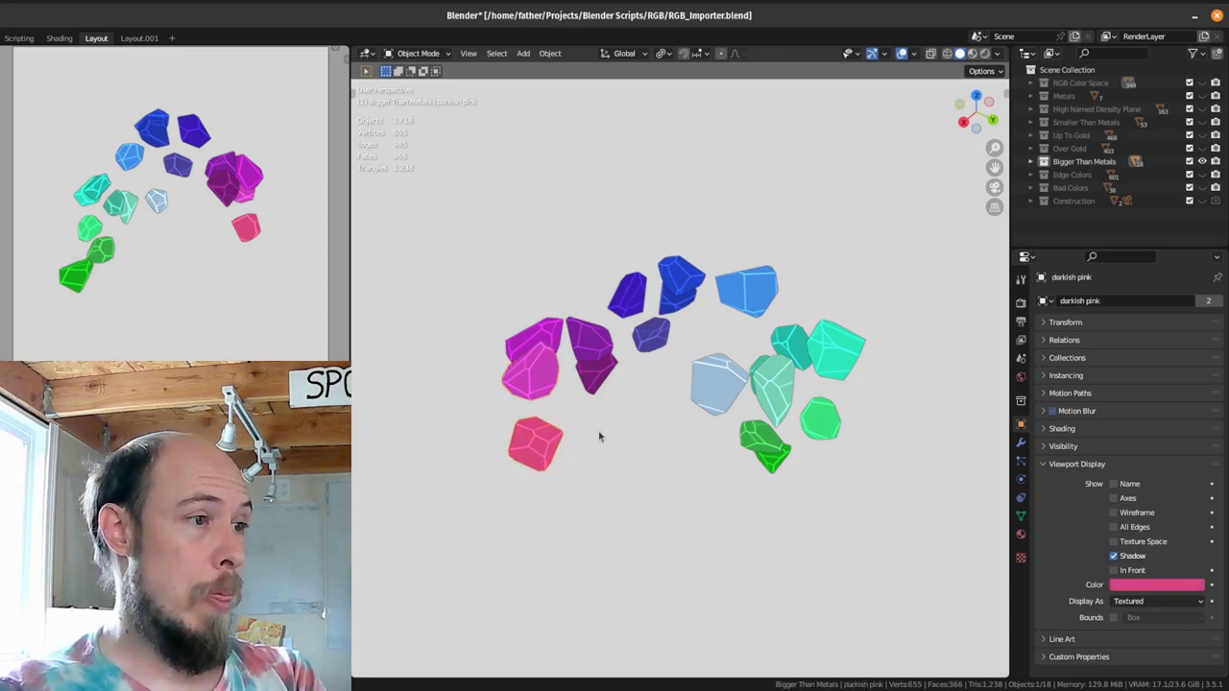
left_click(553, 341)
left_click(609, 339)
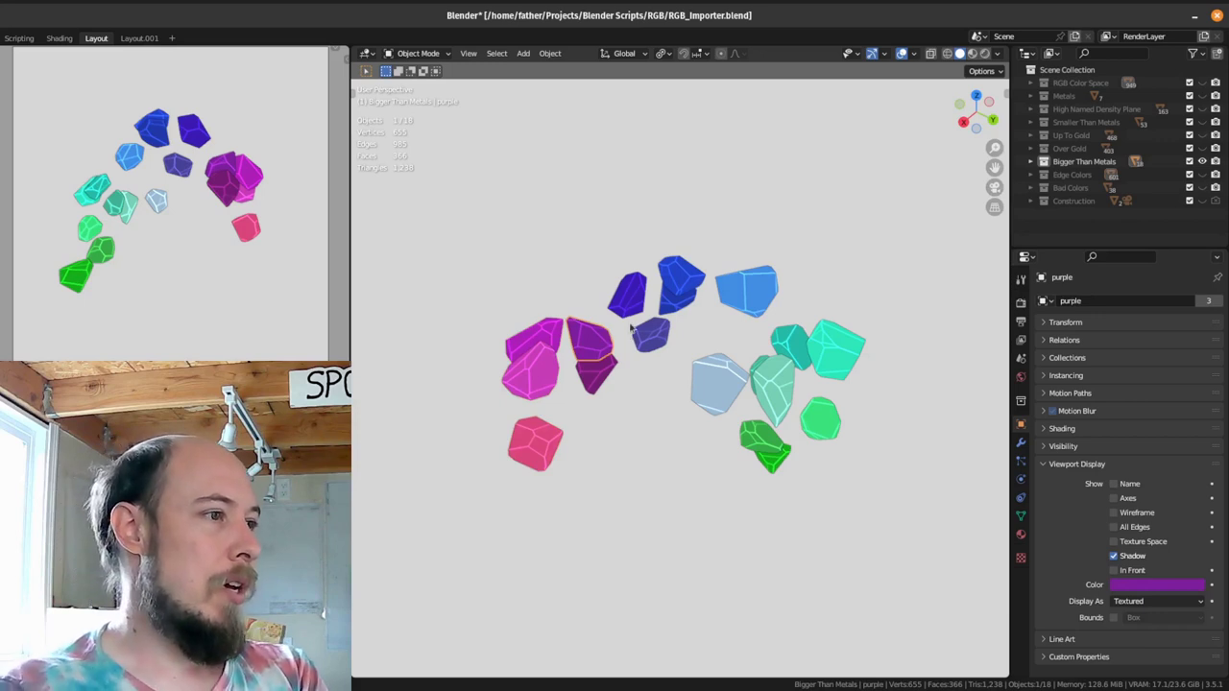
left_click(638, 305)
left_click(551, 344)
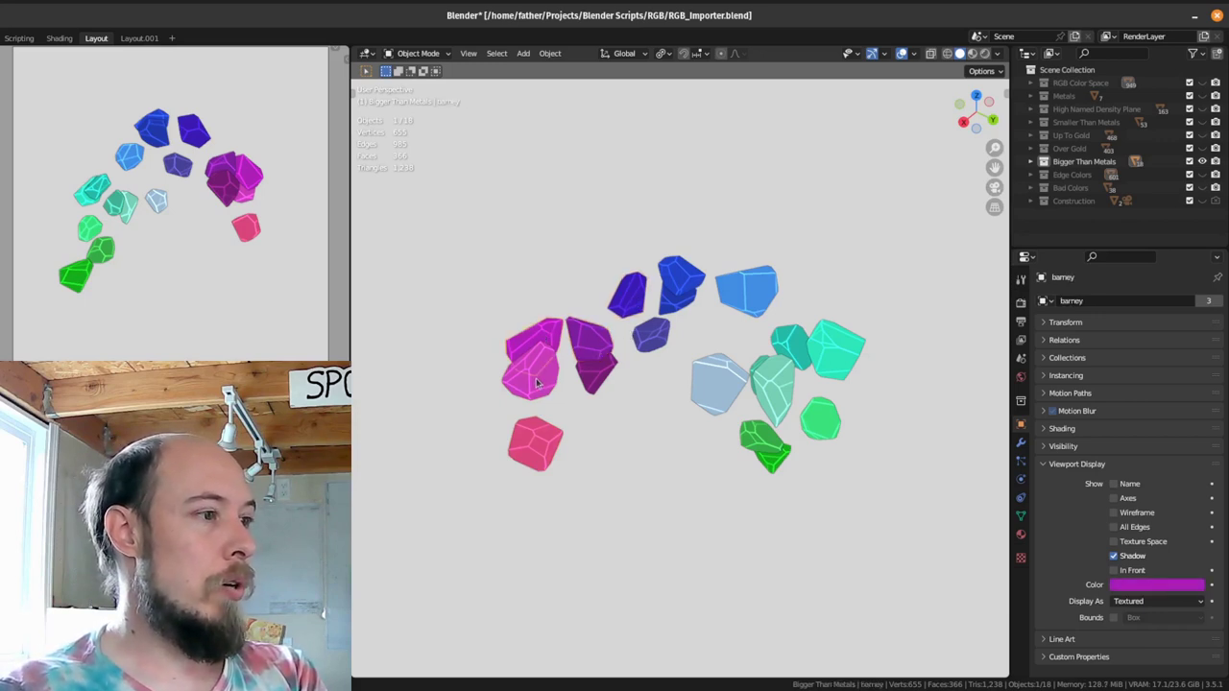
left_click(539, 378)
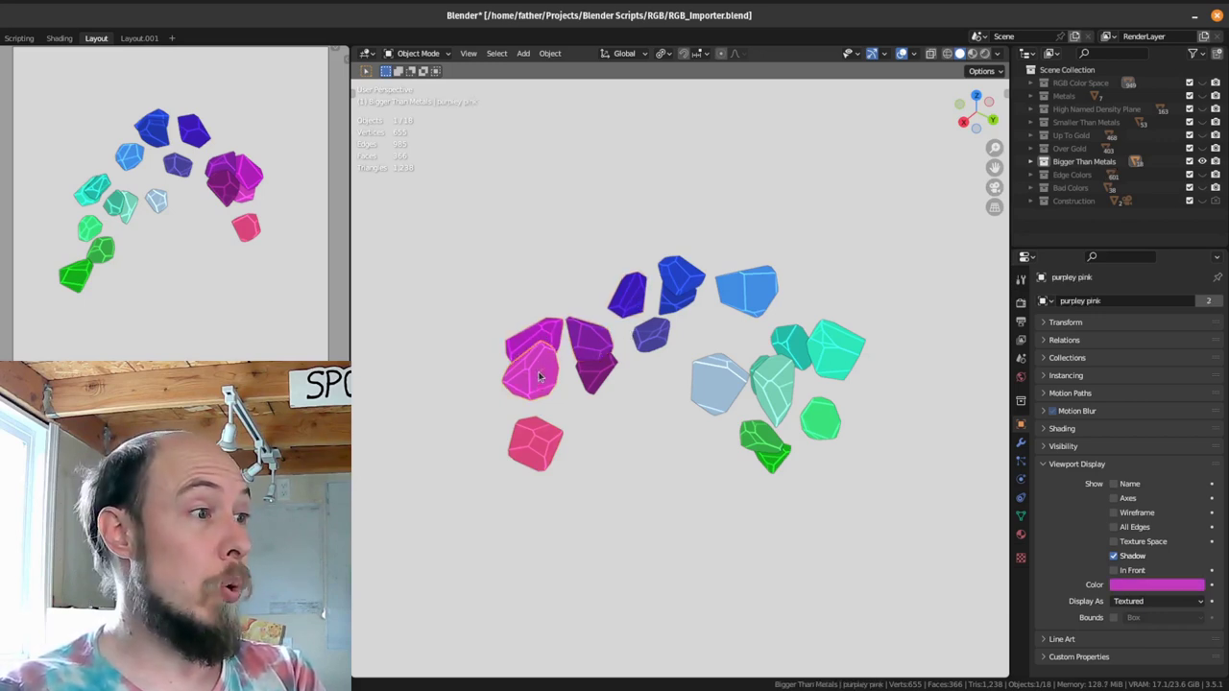
left_click(511, 434)
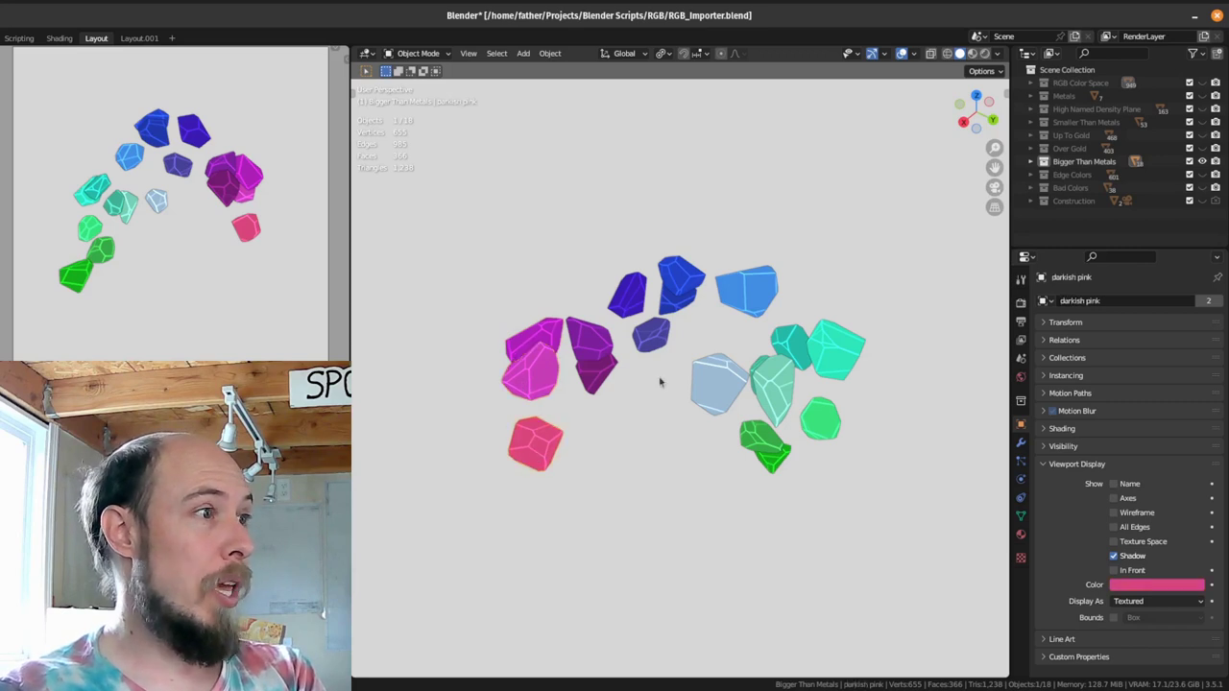
Step: Select the medium green and green cells in turn and center the view on the green cell
left_click(723, 393)
left_click(722, 461)
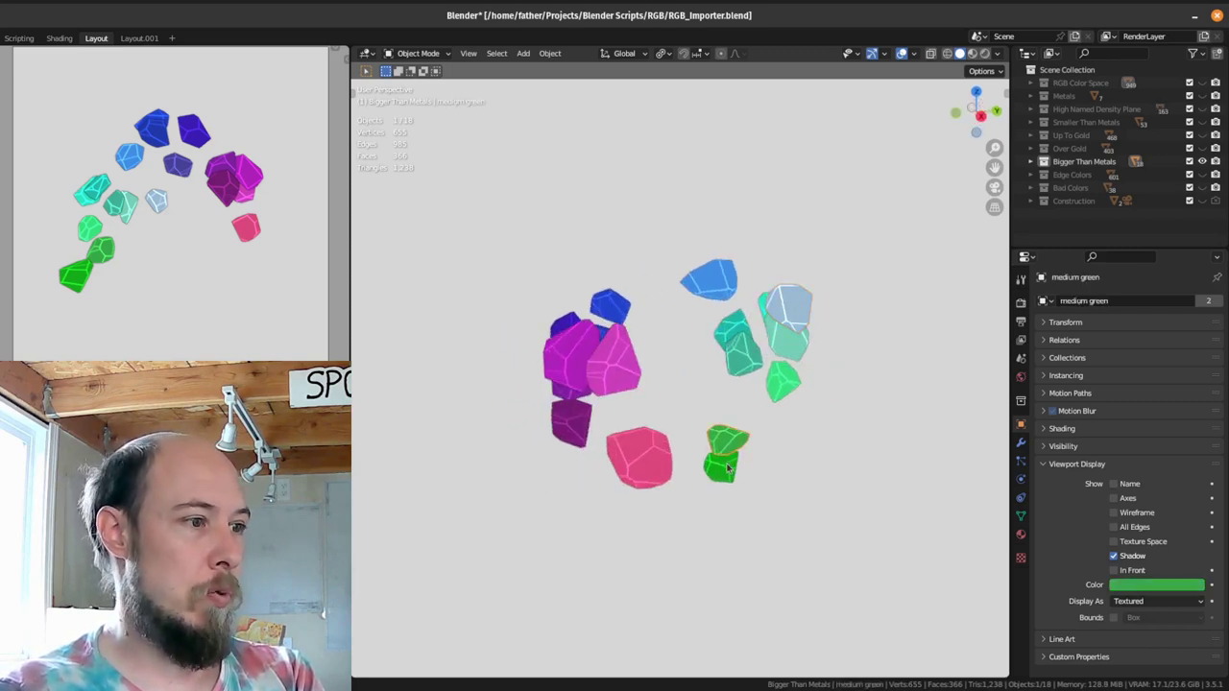
left_click(727, 439)
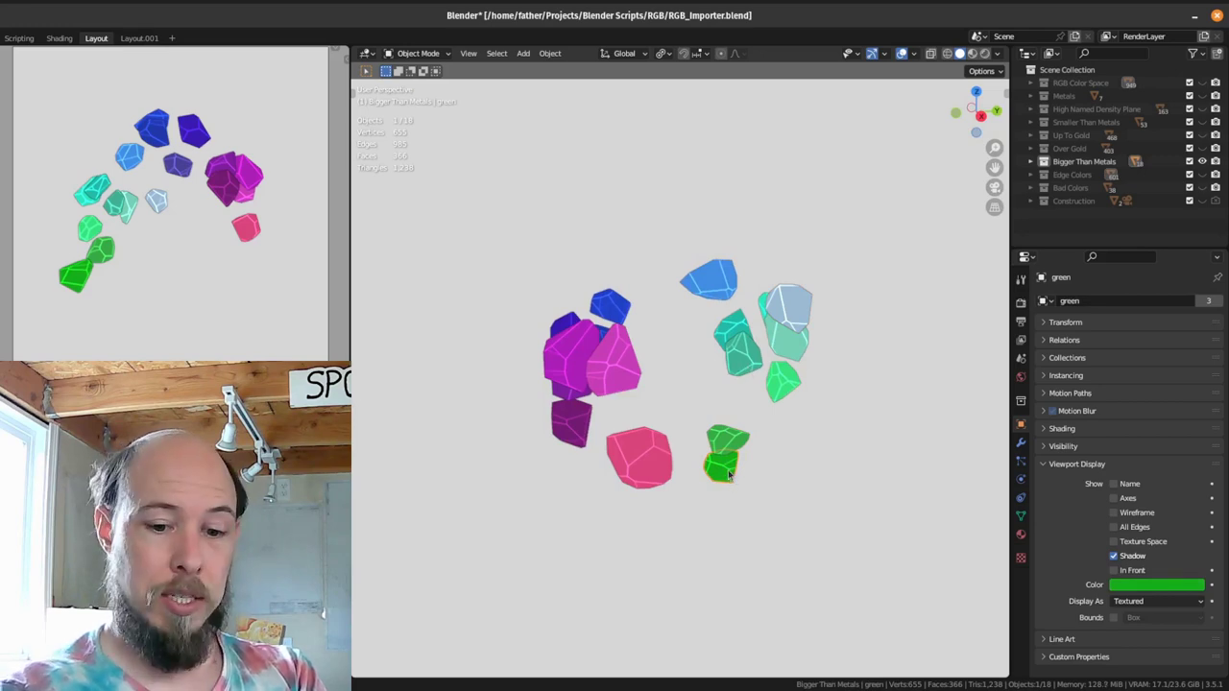
key("KP_Decimal")
scroll(728, 471, "down", 9)
Step: Select the barney cell and one of the pink or purple cells next to it
middle_click_drag(784, 399, 620, 338)
left_click(431, 274)
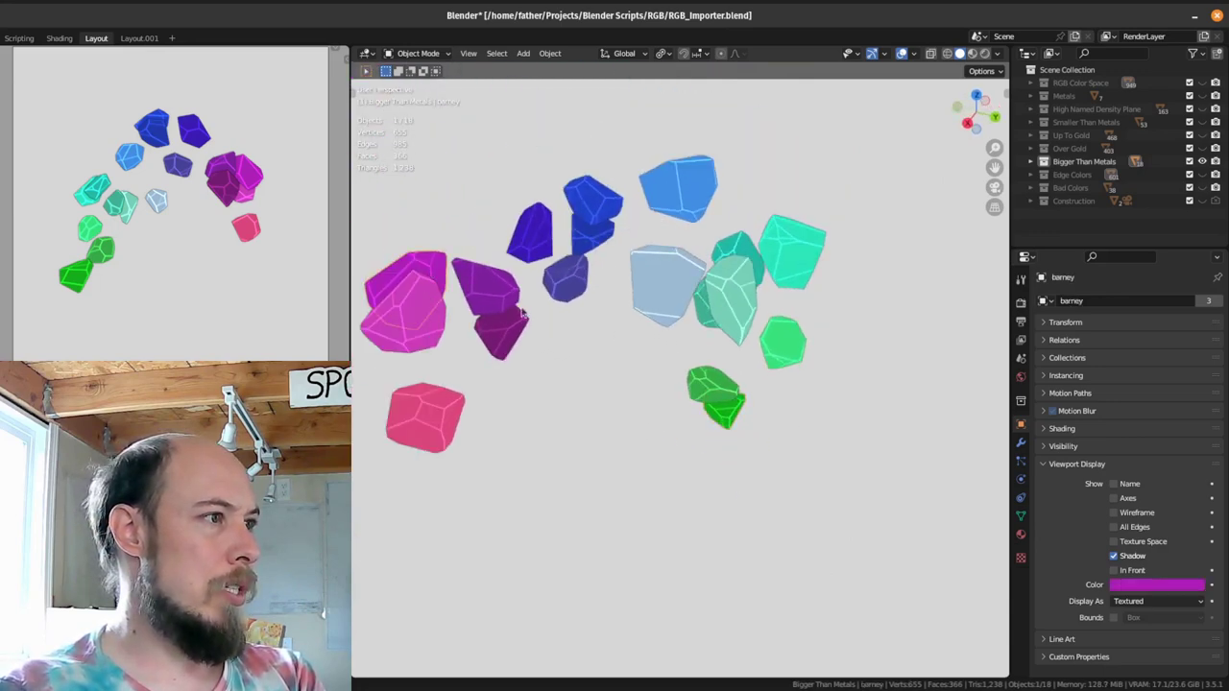
middle_click_drag(523, 314, 452, 331)
left_click(437, 342)
Step: Select the dark sky blue cell, consult the color size list in the Scripting workspace, and return to the Layout workspace
middle_click_drag(665, 317, 864, 327)
left_click(758, 212)
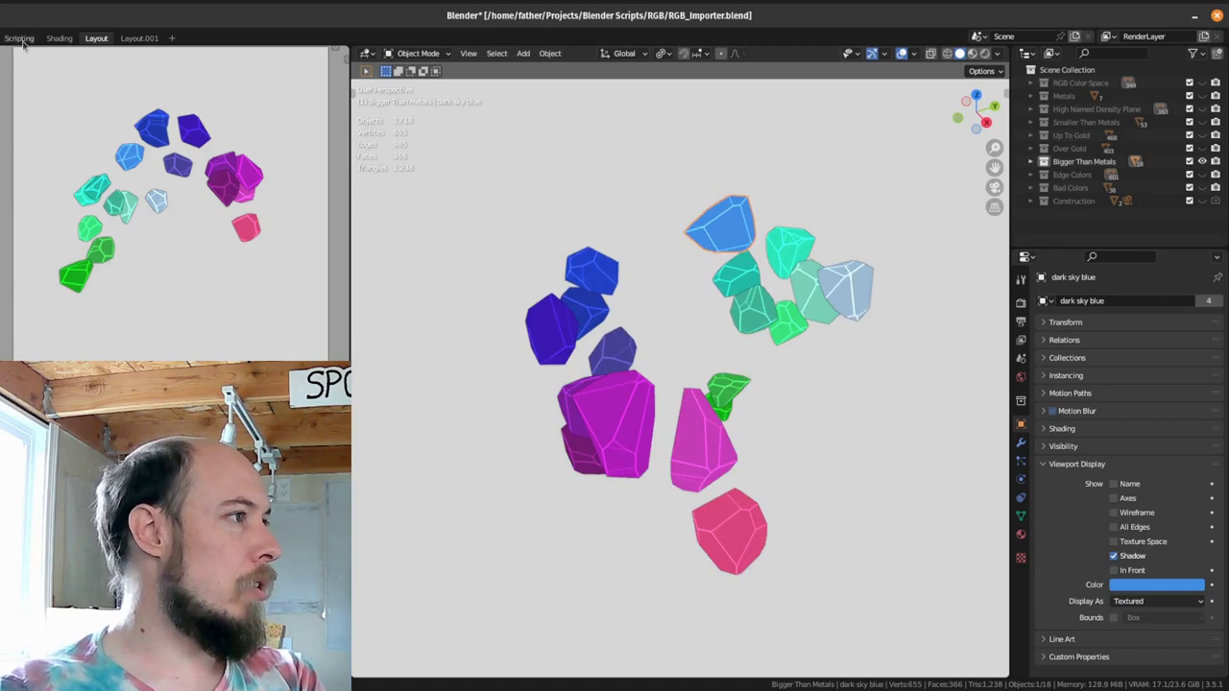
left_click(19, 38)
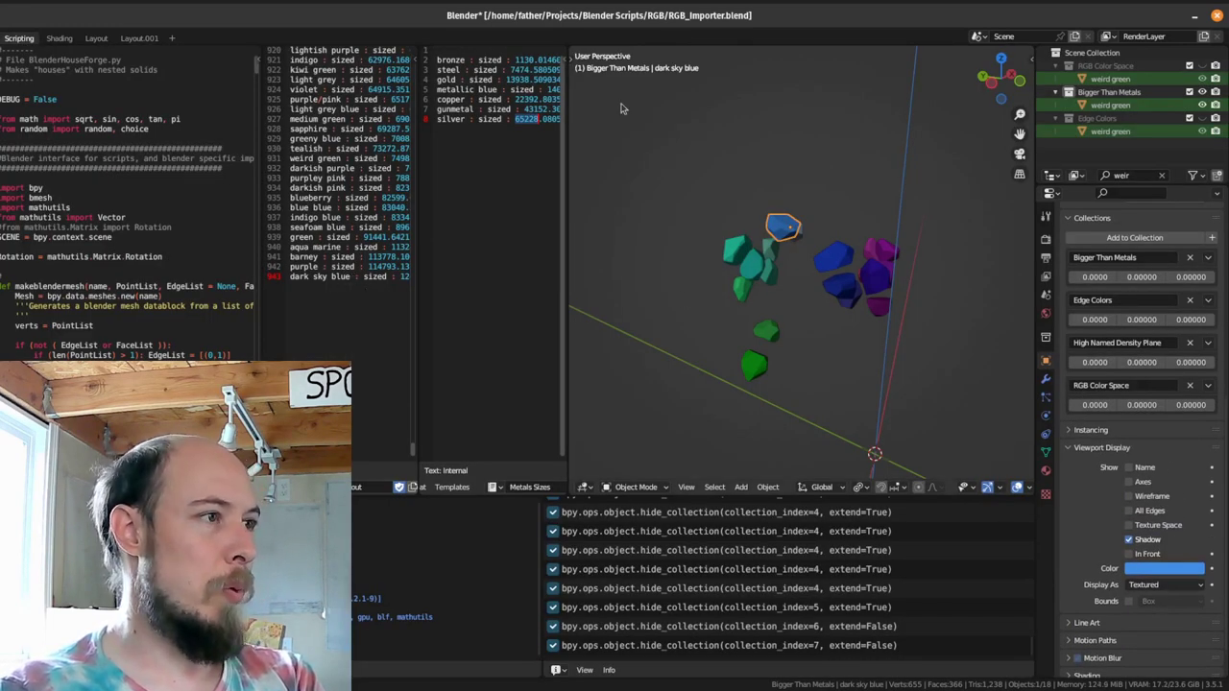
left_click(97, 38)
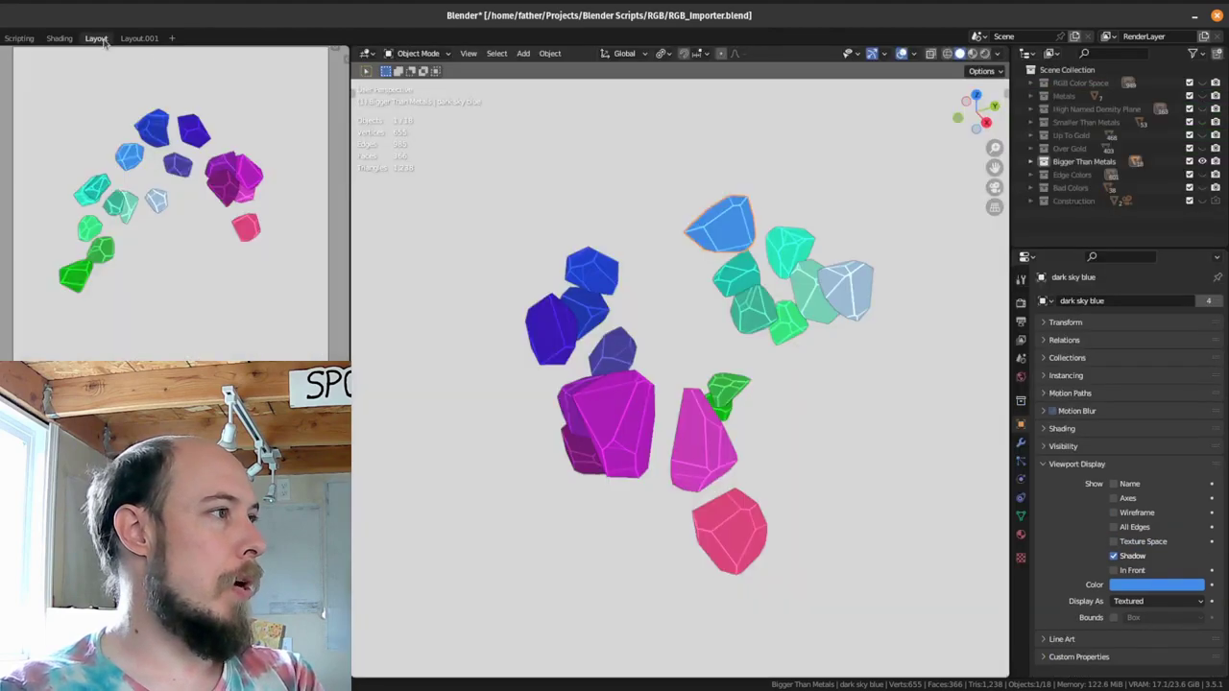
Step: Select the barney, dark sky blue and purple cells in turn to compare their sizes from different angles
left_click(622, 418)
left_click(713, 242)
middle_click_drag(867, 339, 817, 373)
left_click(699, 381)
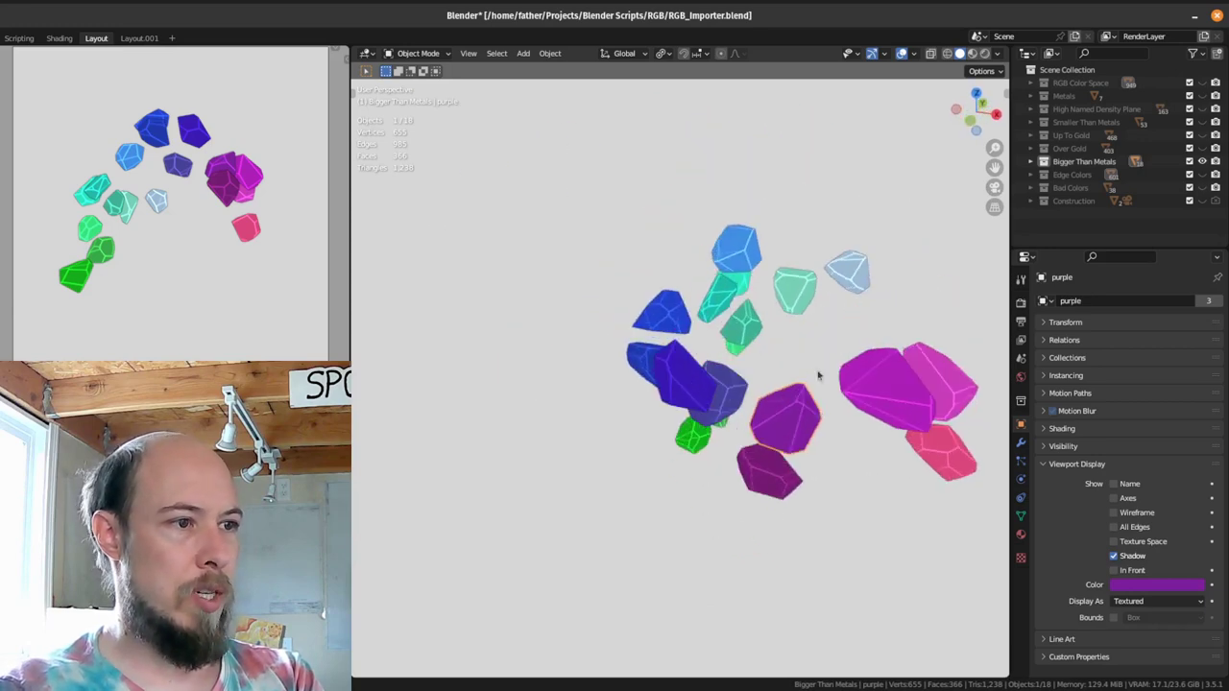
left_click(893, 392)
middle_click_drag(891, 405, 571, 399, "shift")
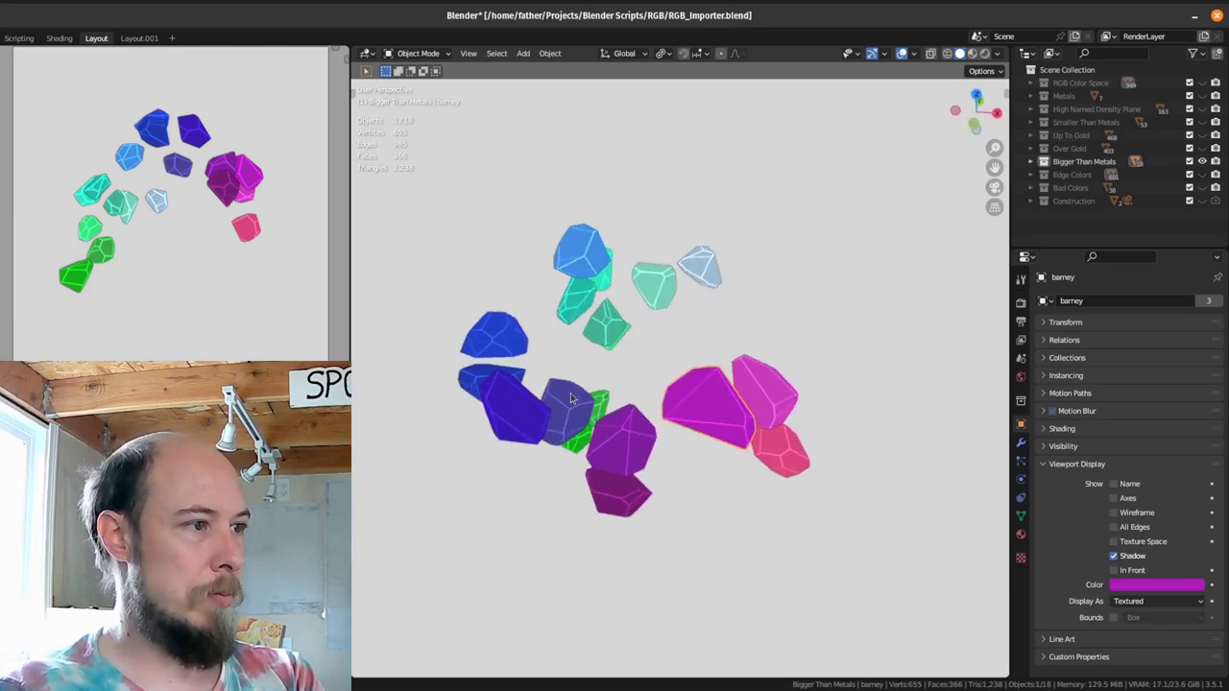
left_click(594, 248)
middle_click_drag(594, 248, 637, 328)
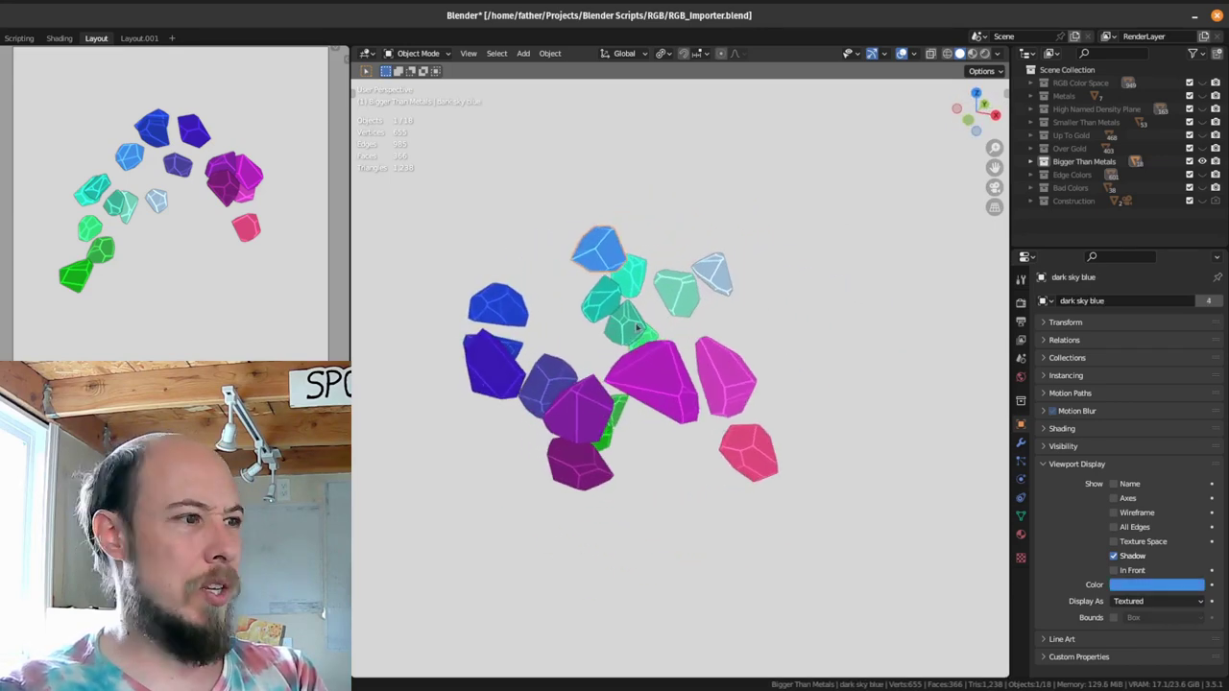
left_click(579, 423)
Step: Examine how the Bigger Than Metals cells are arranged around the selected purple cell
middle_click_drag(579, 422, 597, 352)
scroll(574, 368, "up", 3)
scroll(489, 421, "down", 1)
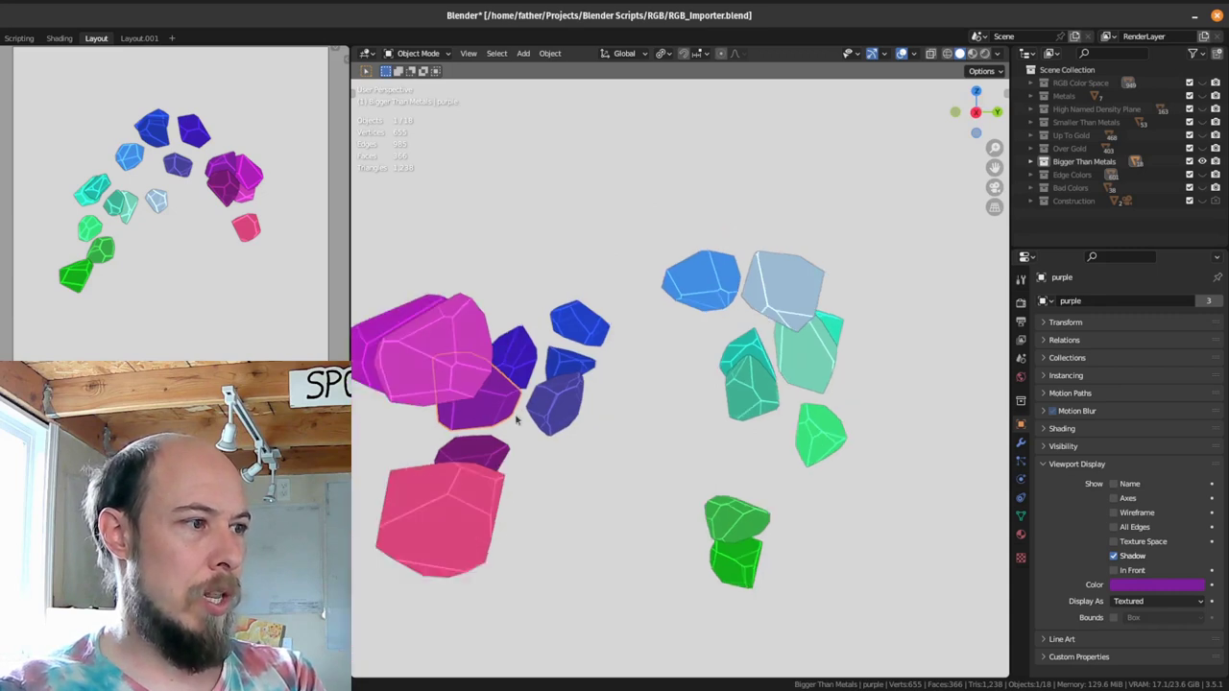
middle_click_drag(516, 416, 566, 388, "shift")
middle_click_drag(641, 386, 564, 385)
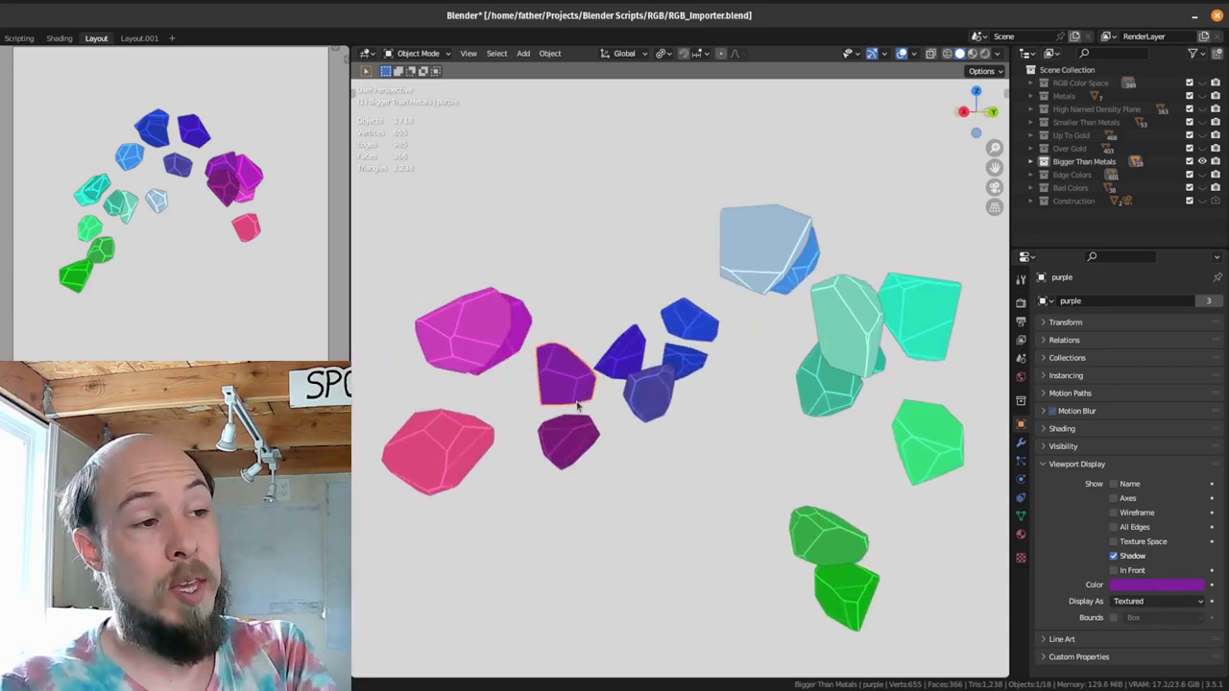
scroll(603, 400, "down", 2)
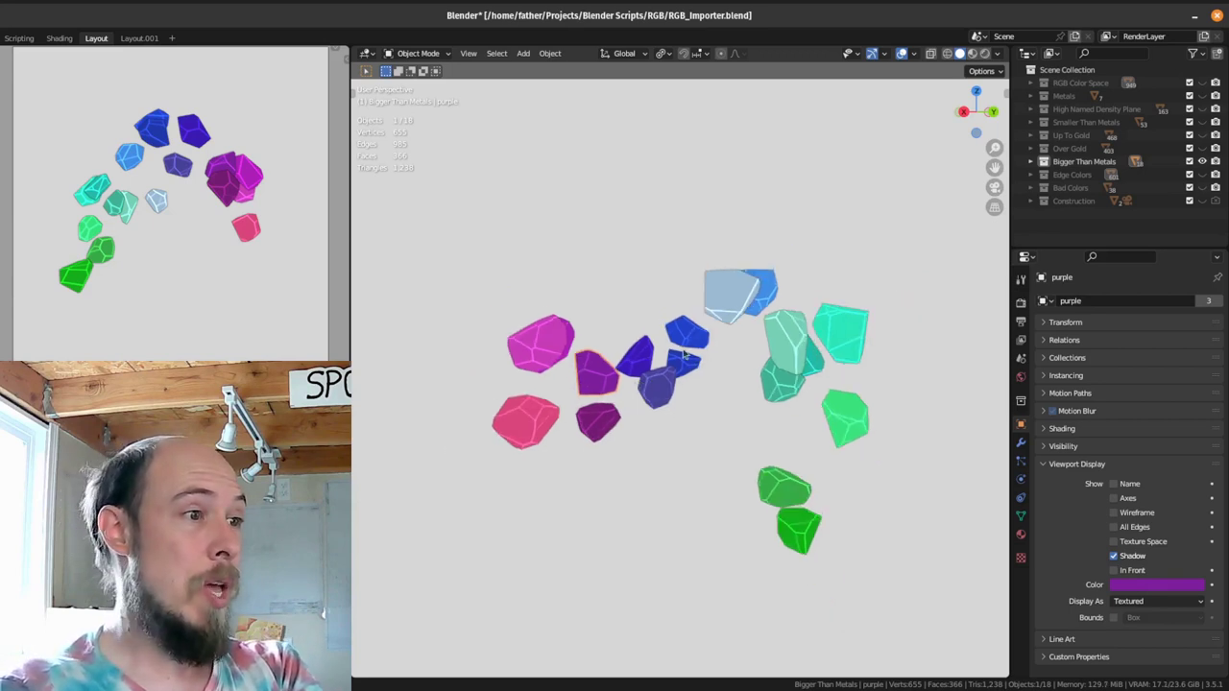
middle_click_drag(603, 400, 736, 414)
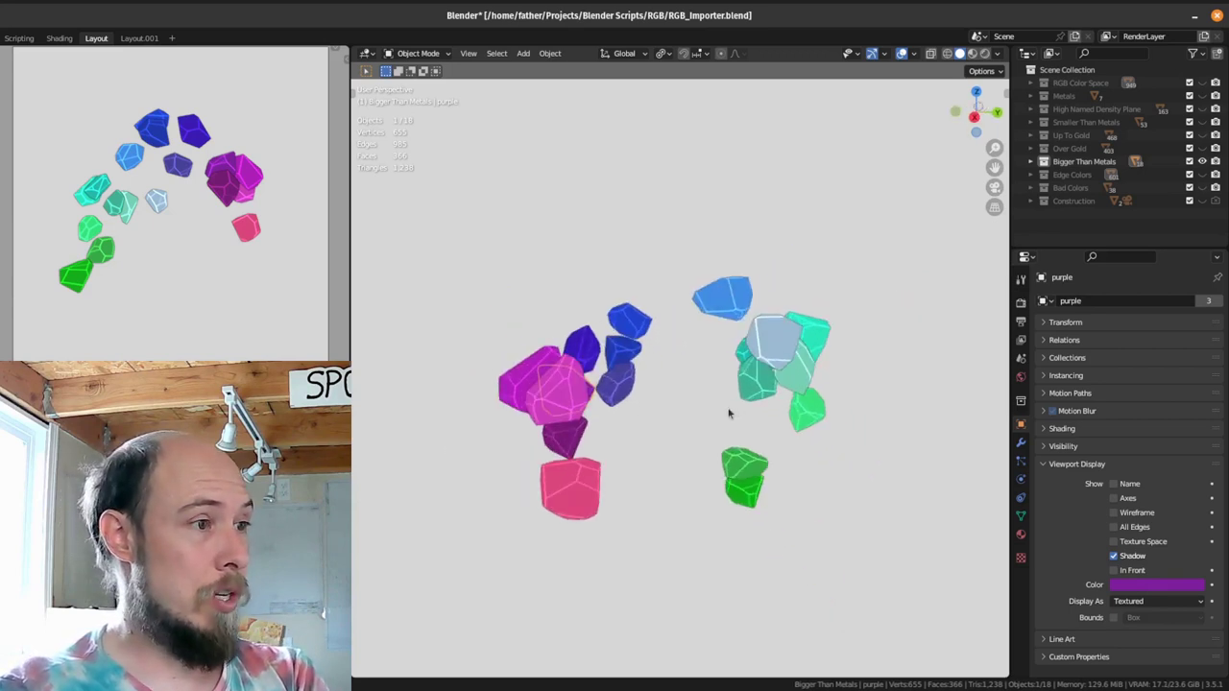
Step: Show the Metals collection alongside Bigger Than Metals, compare their cells from several angles, and hide Metals again
key("shift+2")
middle_click_drag(695, 435, 751, 235)
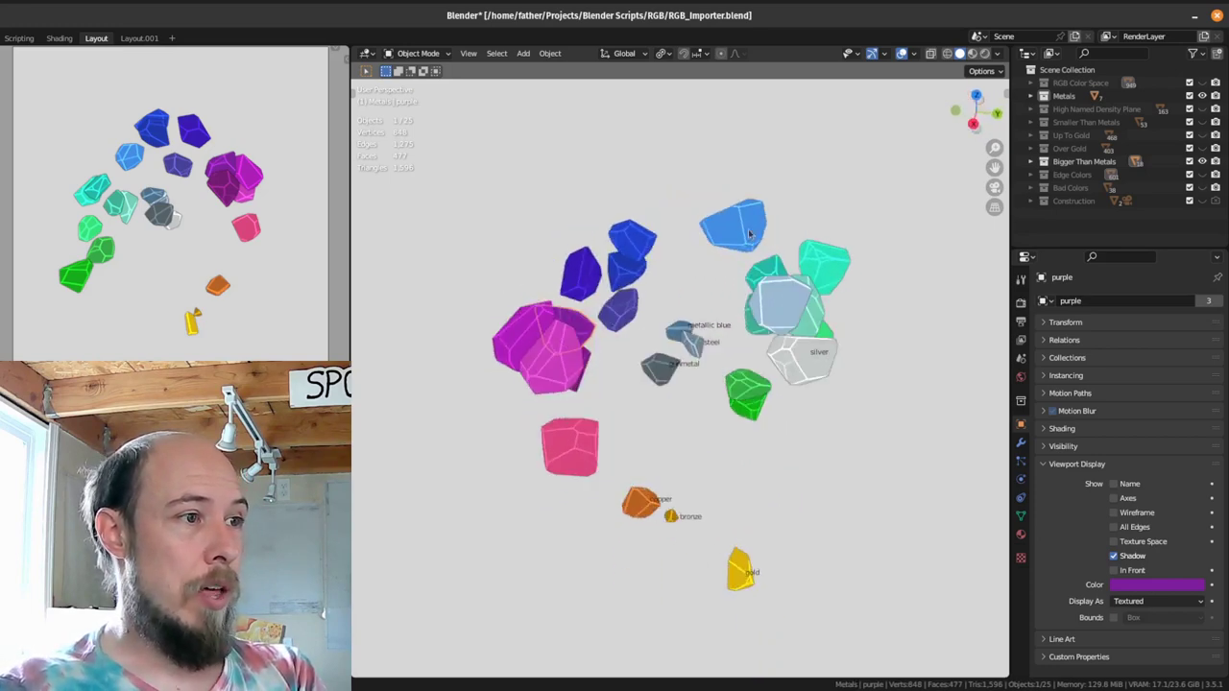
middle_click_drag(656, 320, 619, 480)
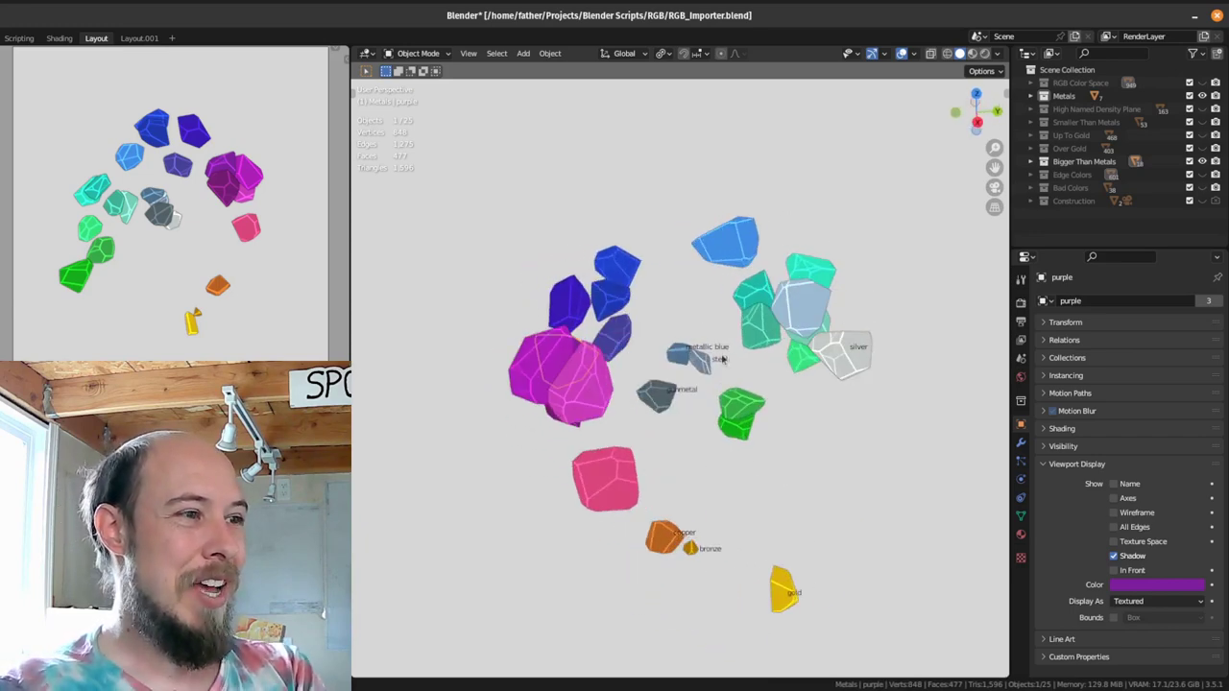
middle_click_drag(715, 356, 727, 314)
middle_click_drag(716, 253, 583, 416)
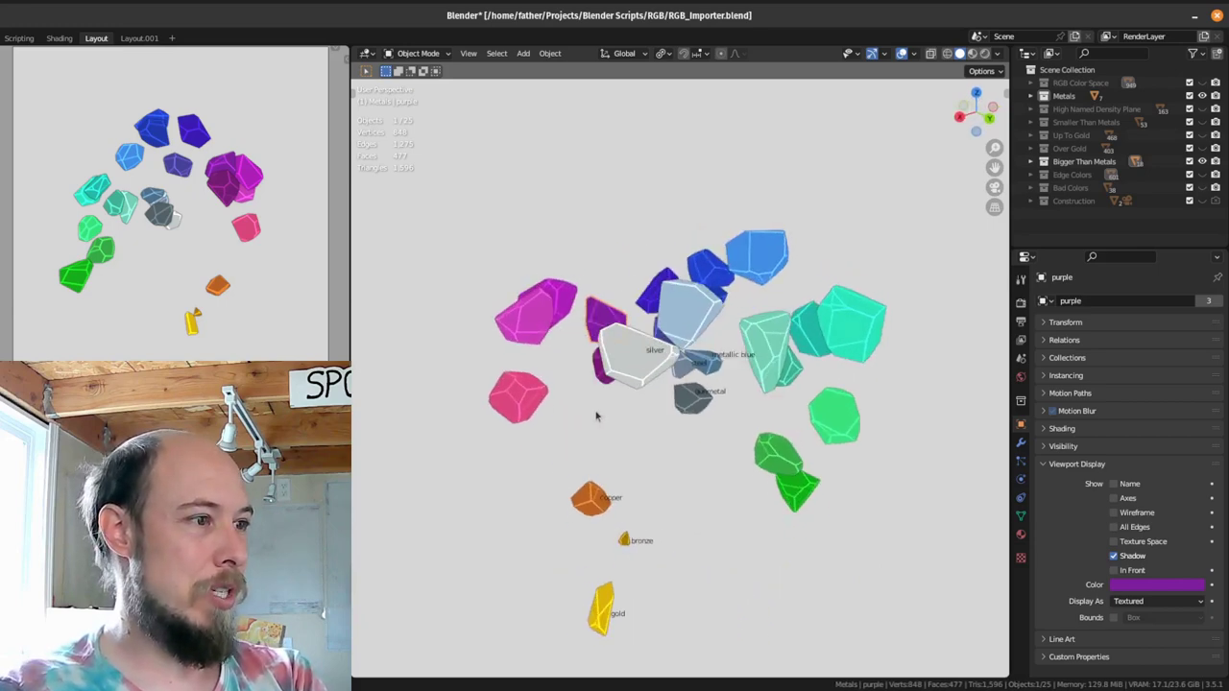
key("shift+2")
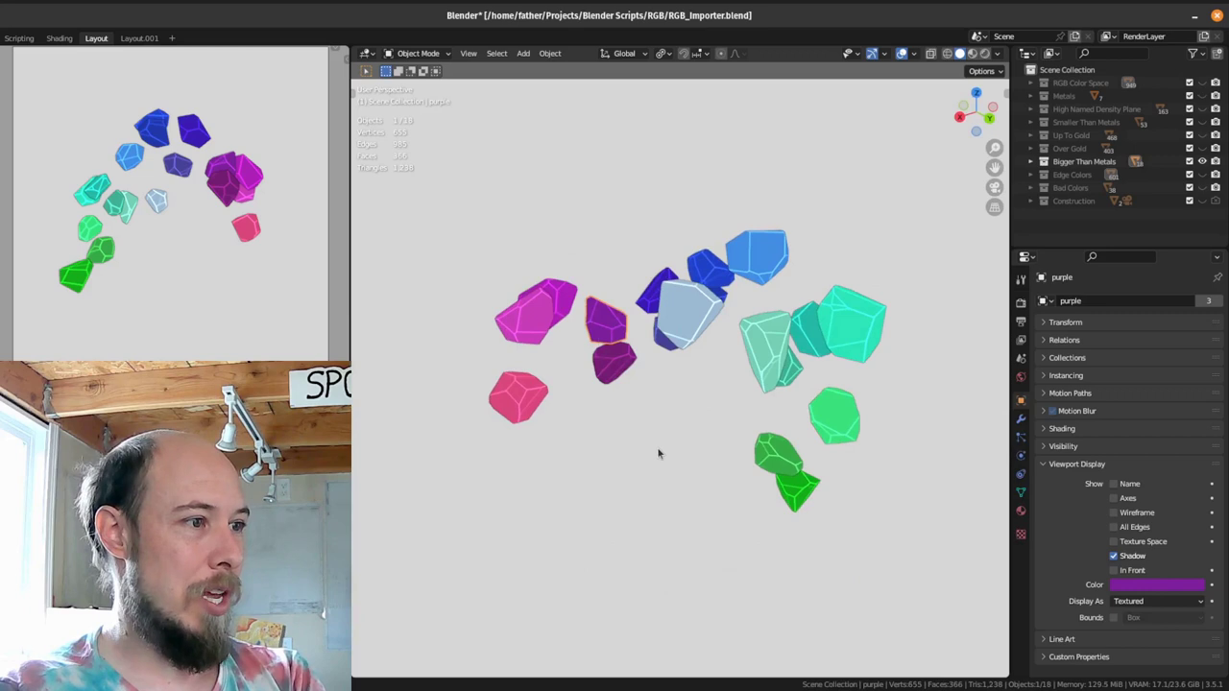
middle_click_drag(659, 453, 670, 495)
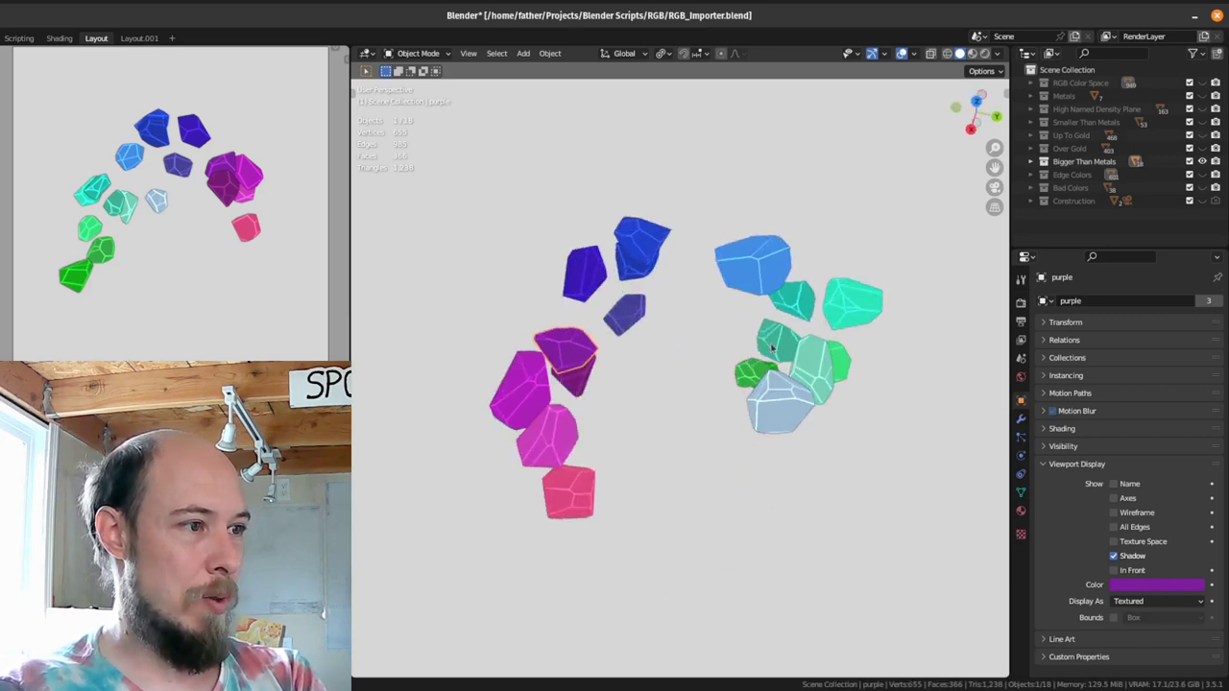
Step: Toggle the Metals collection on and off beside Bigger Than Metals to compare where their cells lie
key("shift+2")
middle_click_drag(670, 388, 650, 337)
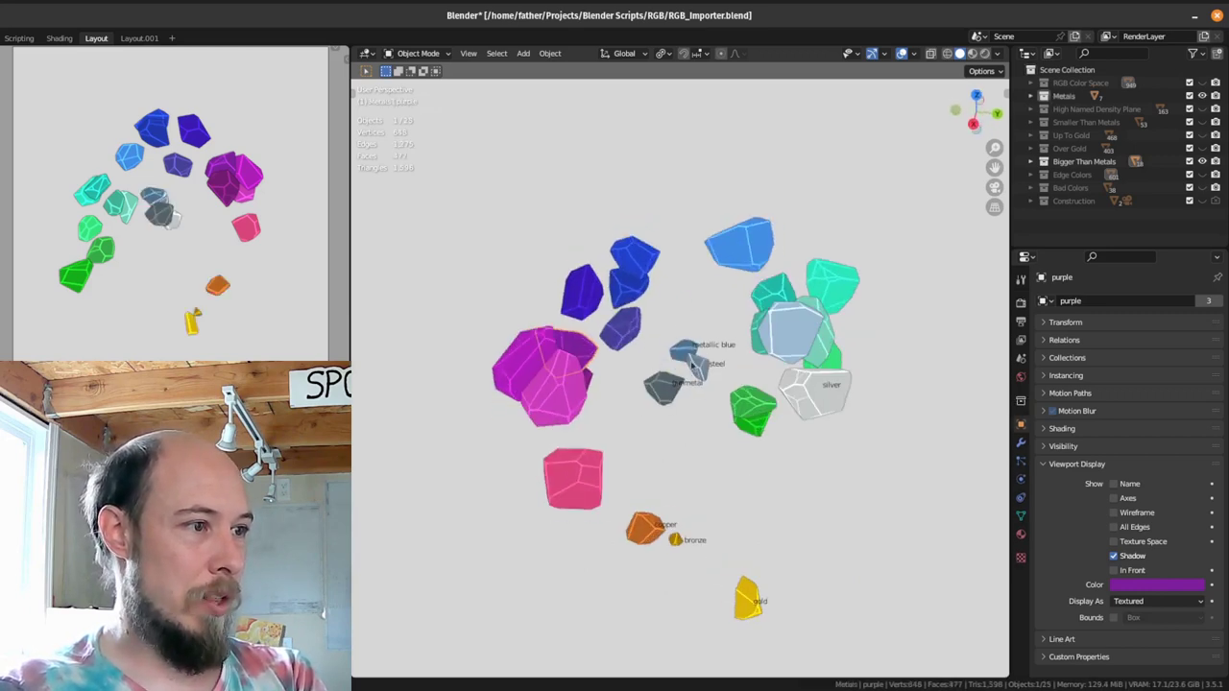
middle_click_drag(684, 508, 667, 413)
middle_click_drag(708, 619, 573, 417)
key("shift+2")
key("shift+2")
key("shift+2")
key("shift+2")
key("shift+2")
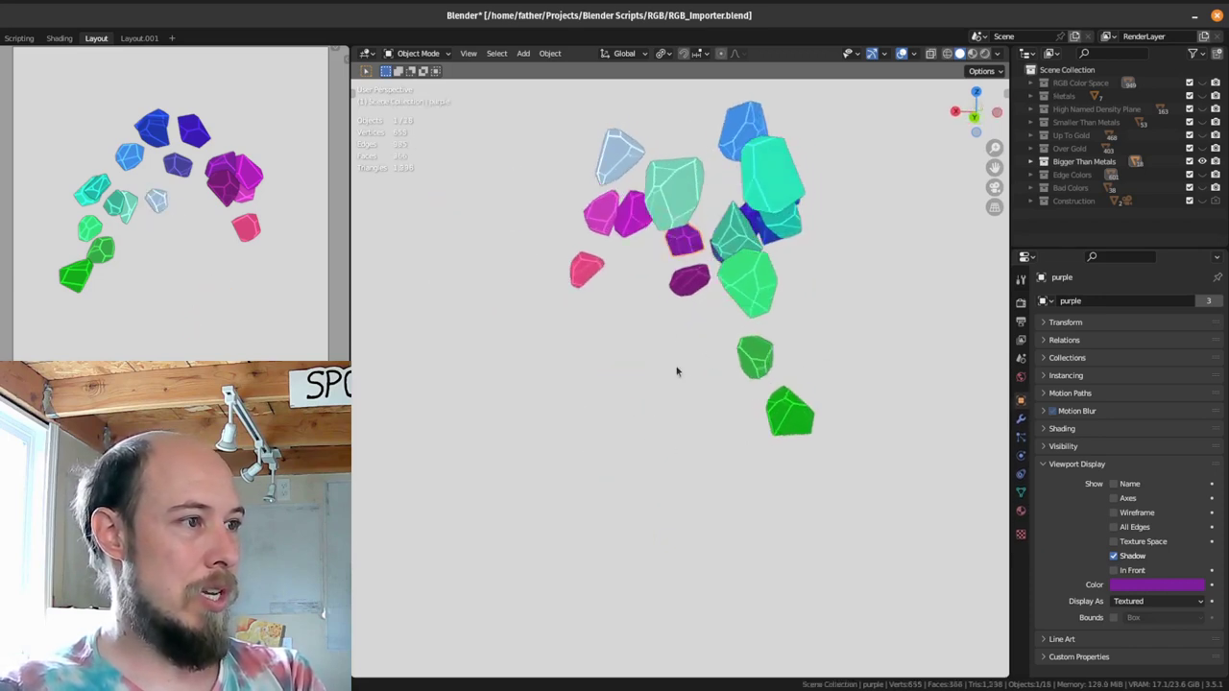
Step: Inspect the Bigger Than Metals cells alone from another side, and show the Metals collection with them again
middle_click_drag(678, 371, 578, 211)
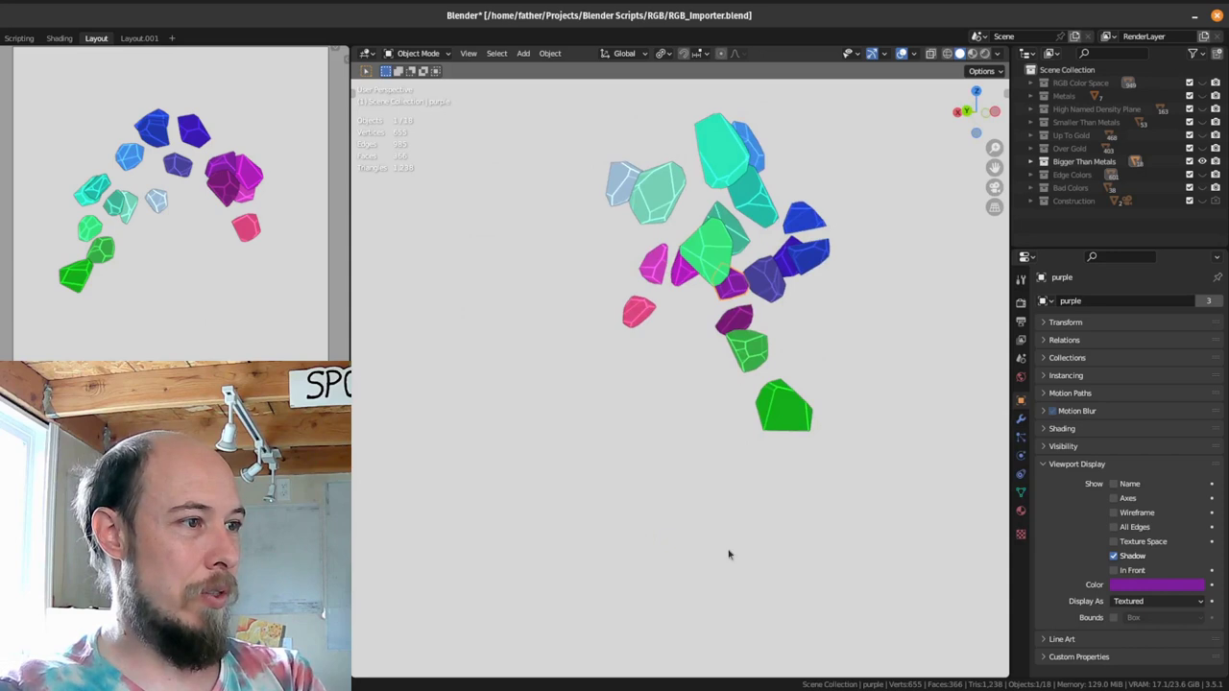
middle_click_drag(728, 554, 645, 371)
key("shift+2")
middle_click_drag(579, 422, 685, 436)
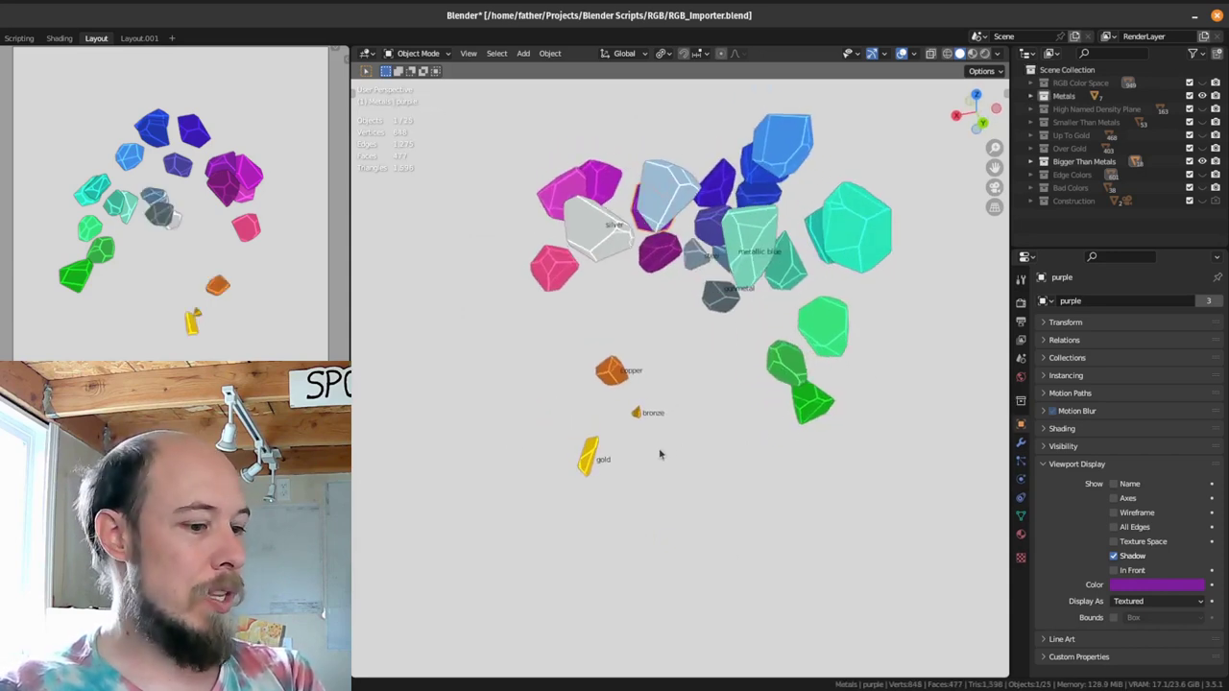
Step: Replace Bigger Than Metals with the Smaller Than Metals collection, keep Metals shown, and add the Up To Gold collection
key("4")
key("shift+2")
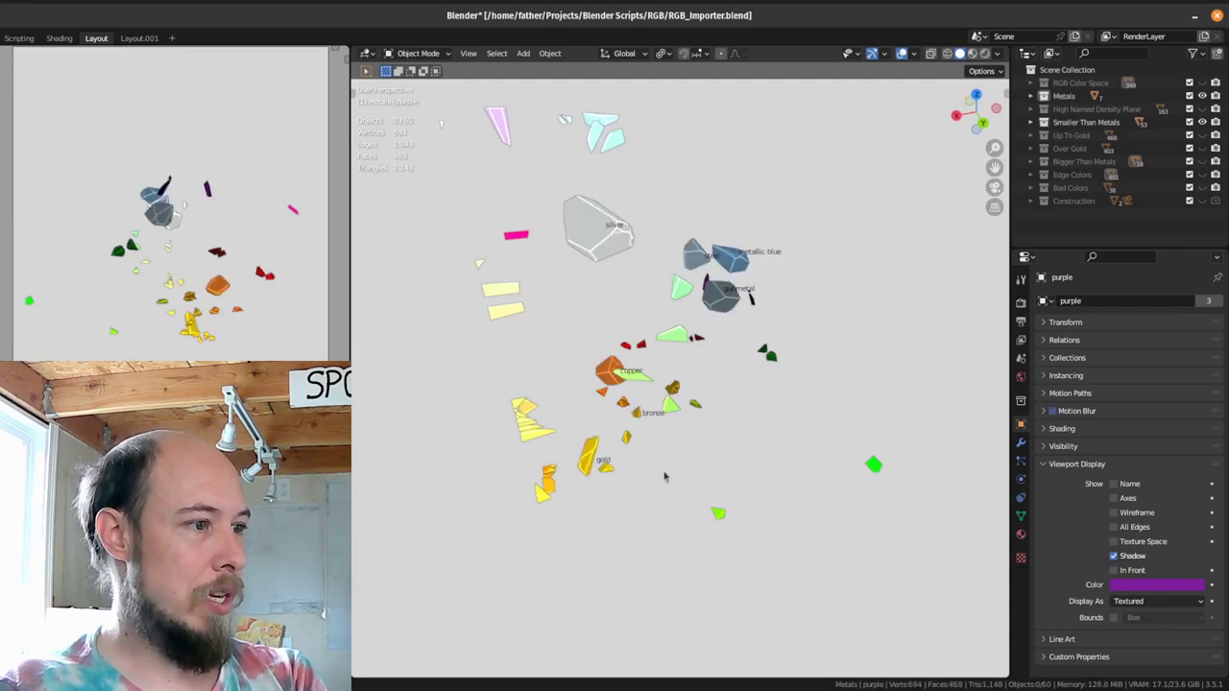
middle_click_drag(656, 463, 664, 434)
key("shift+5")
Step: Examine how the Up To Gold cells cluster around the labelled metal cells, close up and from several sides
scroll(678, 434, "up", 4)
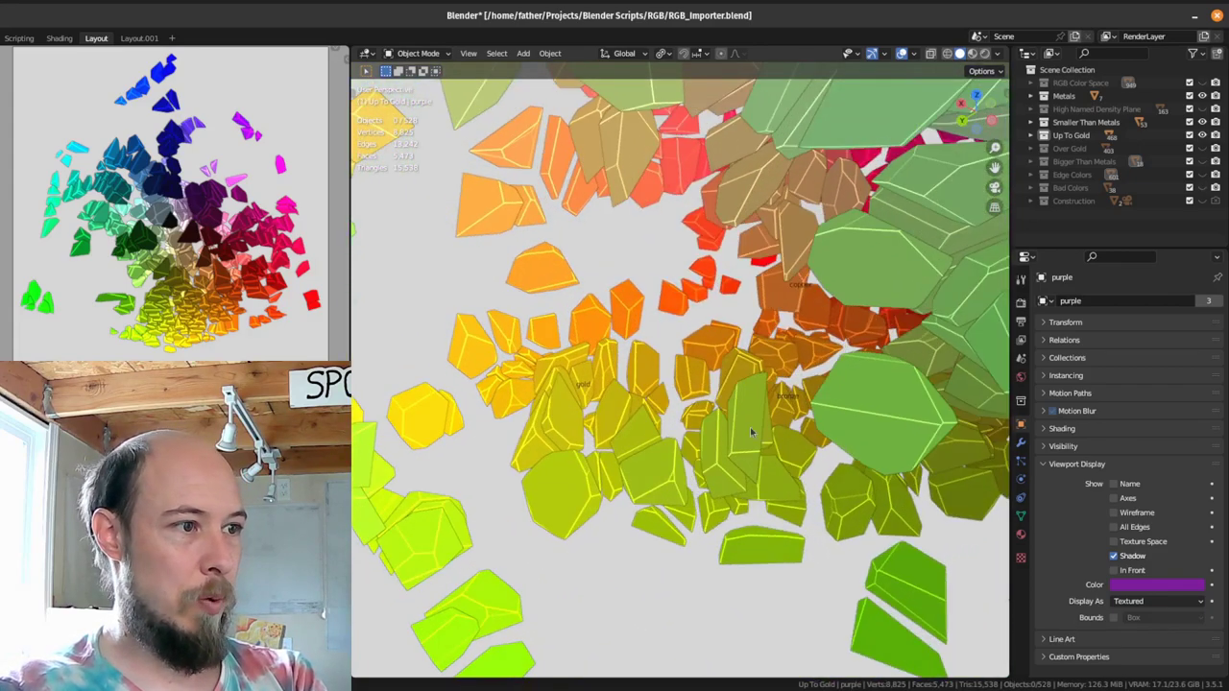
middle_click_drag(793, 413, 654, 283)
middle_click_drag(746, 348, 587, 485)
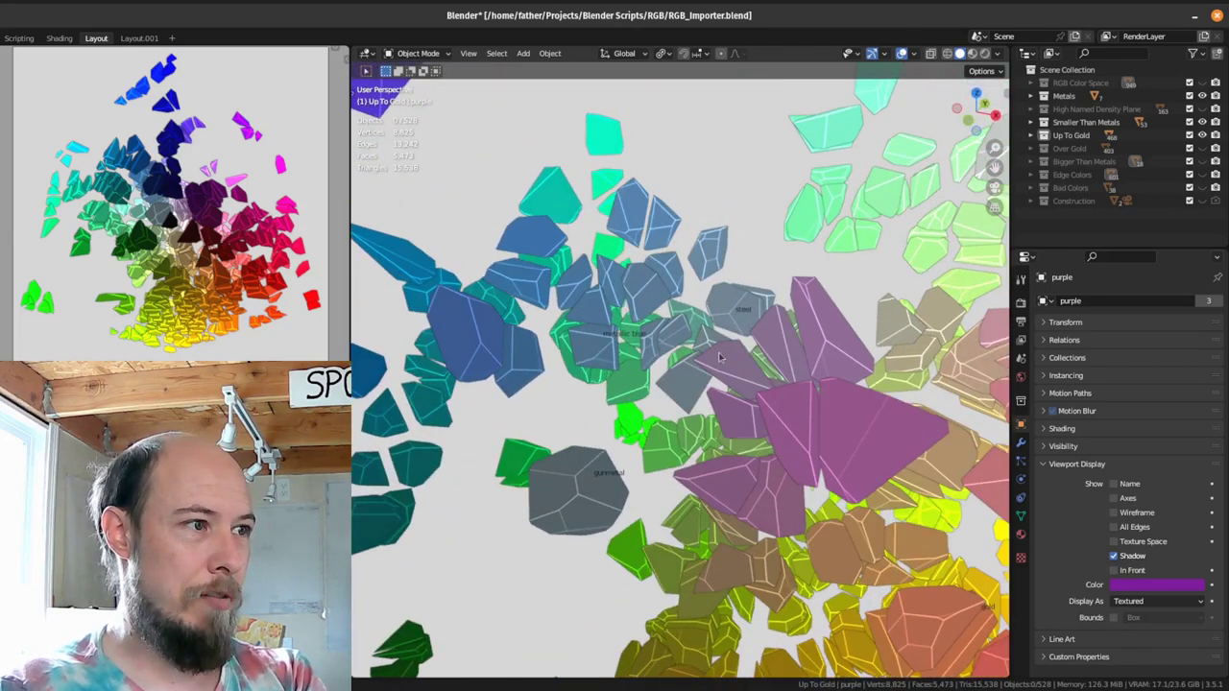
middle_click_drag(719, 255, 660, 411)
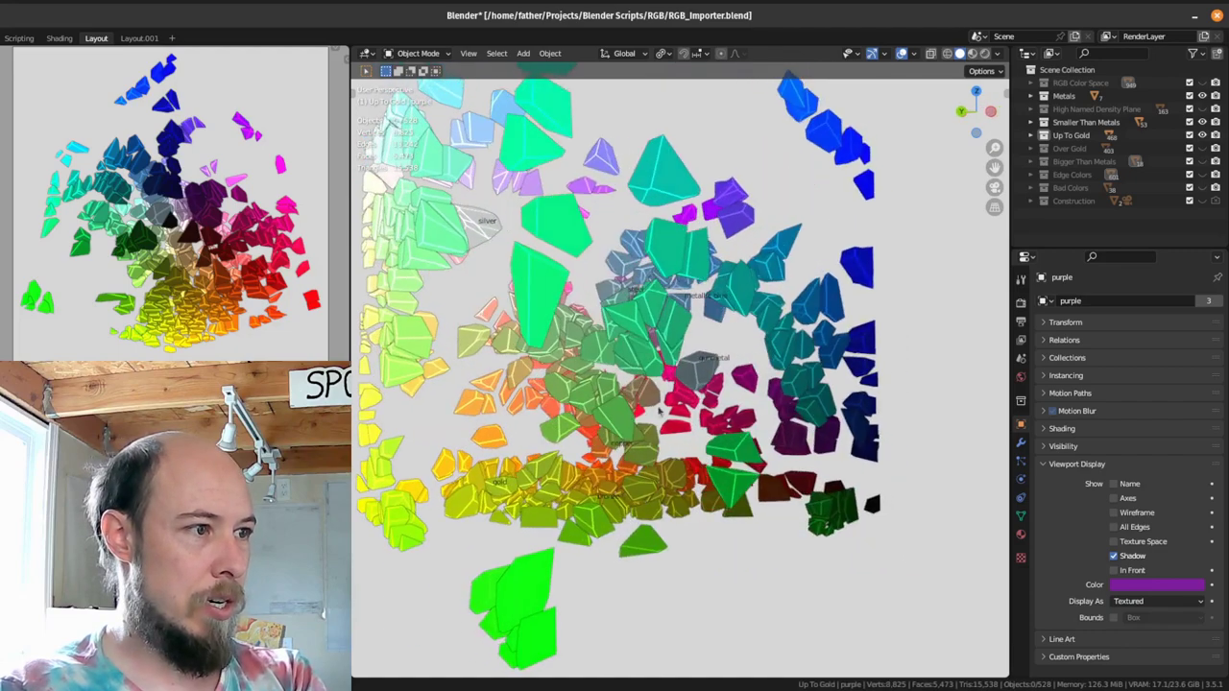
middle_click_drag(656, 503, 761, 474)
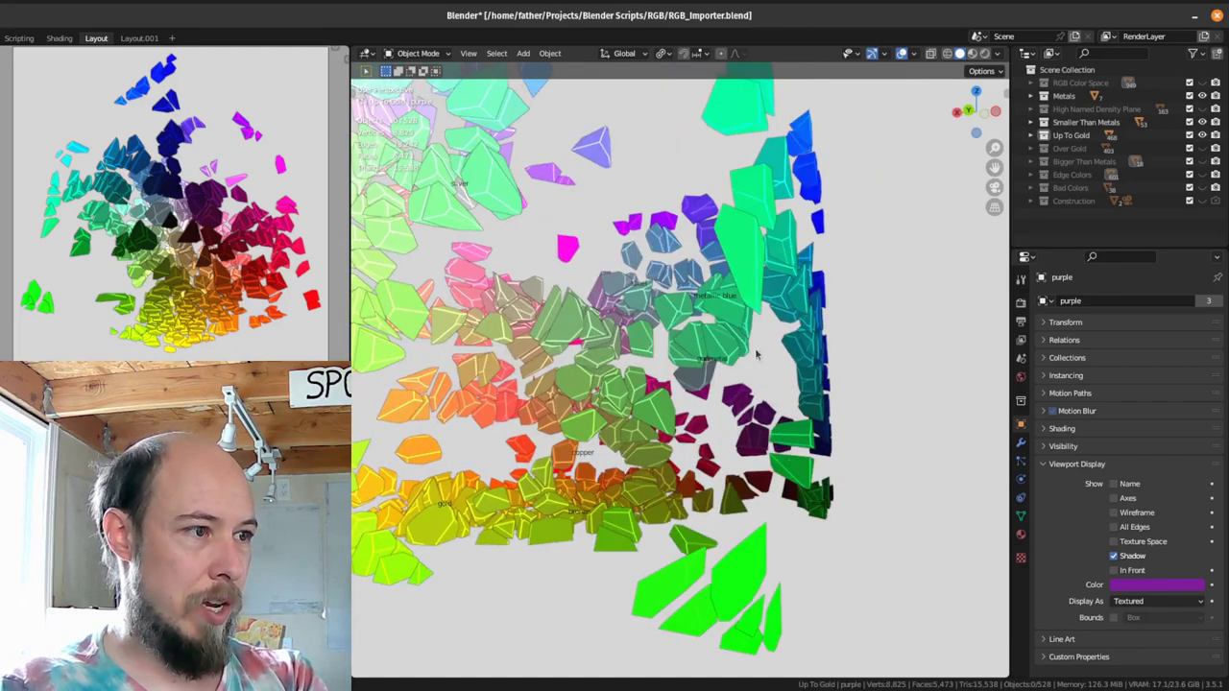
middle_click_drag(799, 408, 849, 422)
scroll(769, 413, "down", 3)
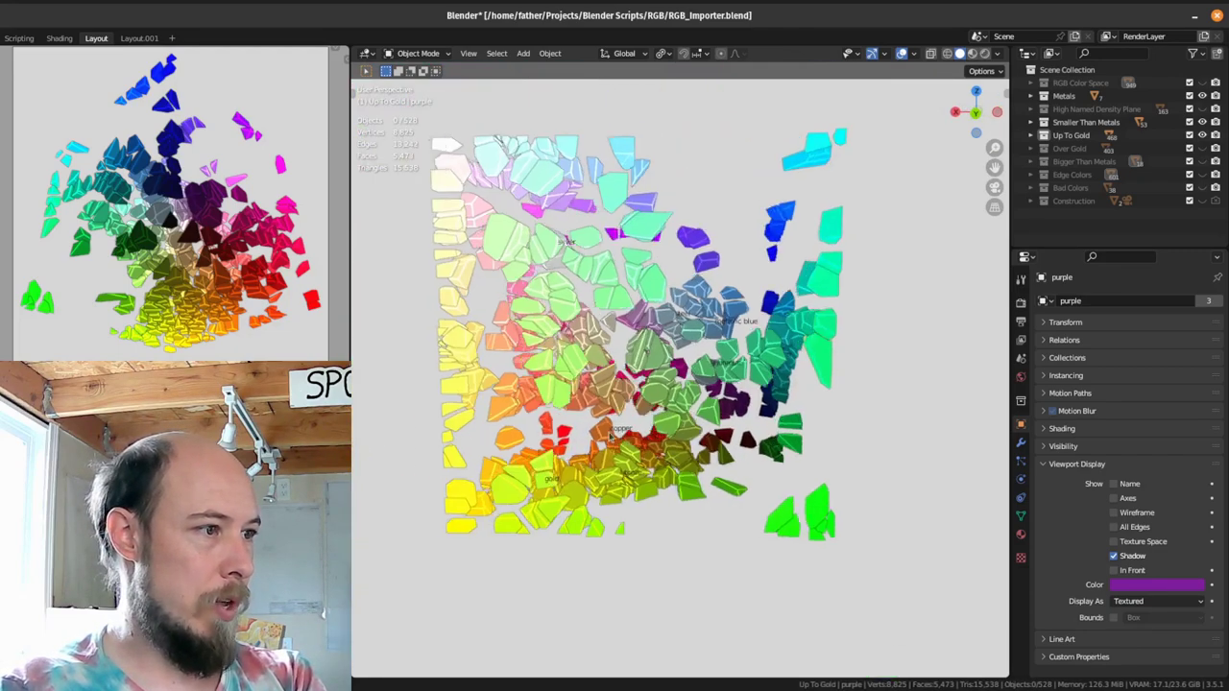
middle_click_drag(672, 404, 807, 441)
scroll(729, 402, "up", 4)
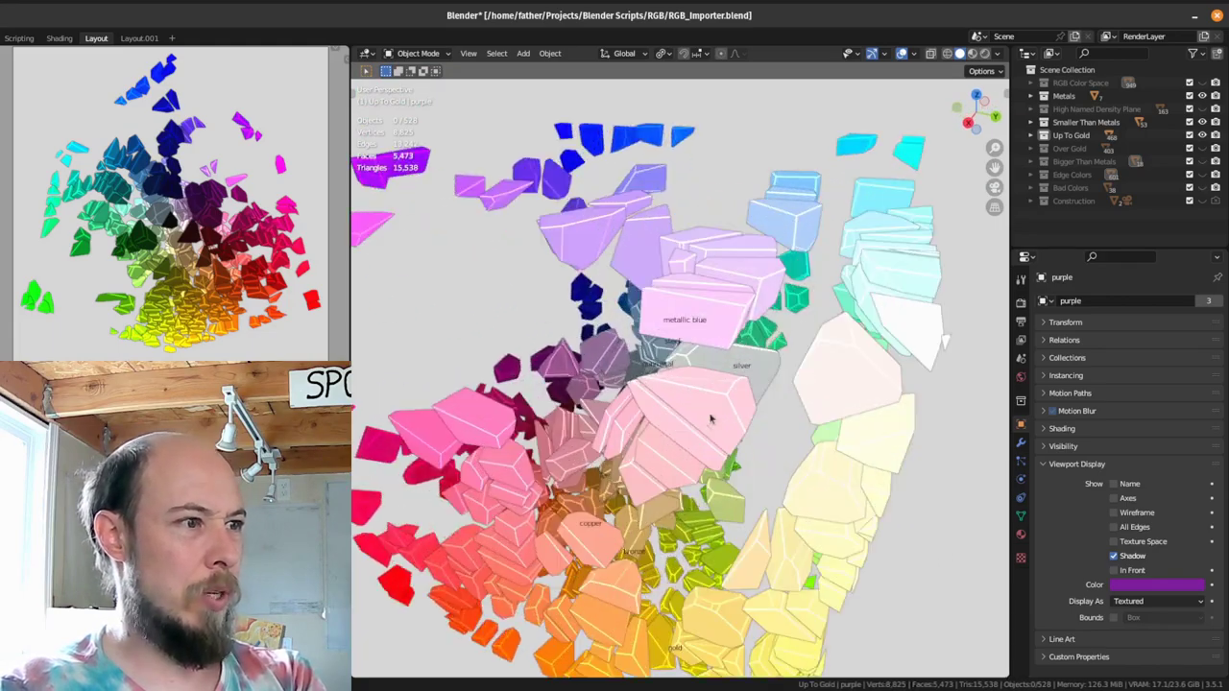
middle_click_drag(711, 416, 483, 392)
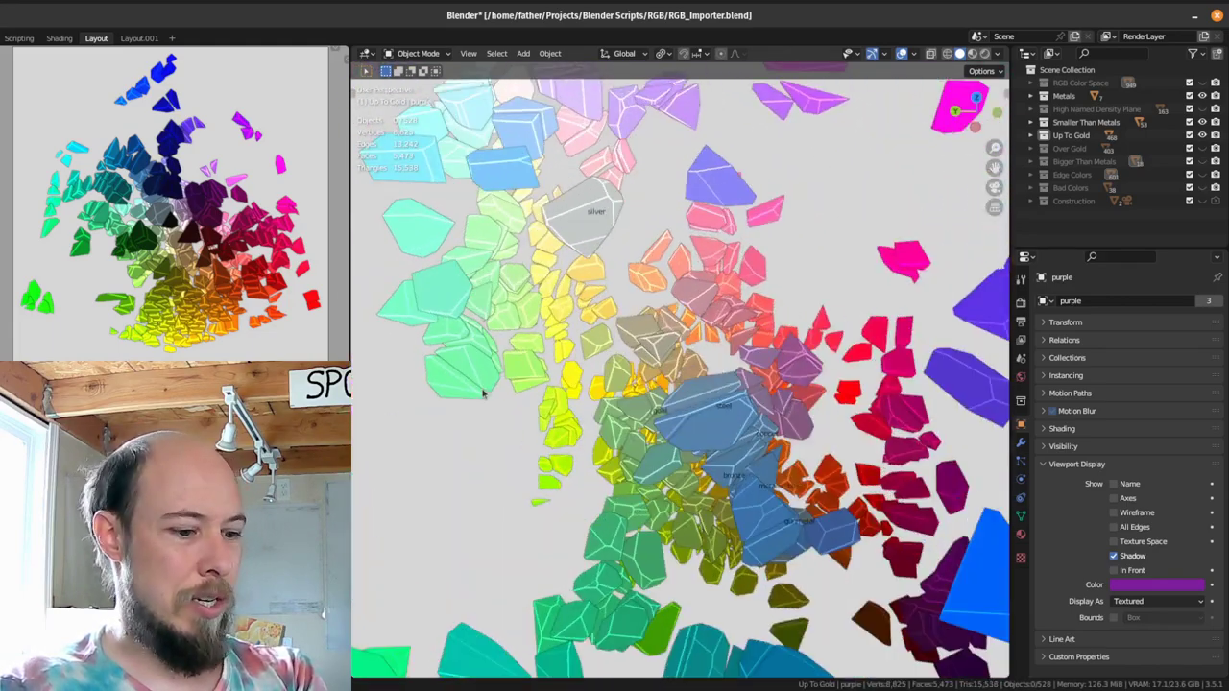
Step: Show only the Edge Colors collection and inspect the faces of the color cube from different sides
key("8")
scroll(682, 354, "down", 3)
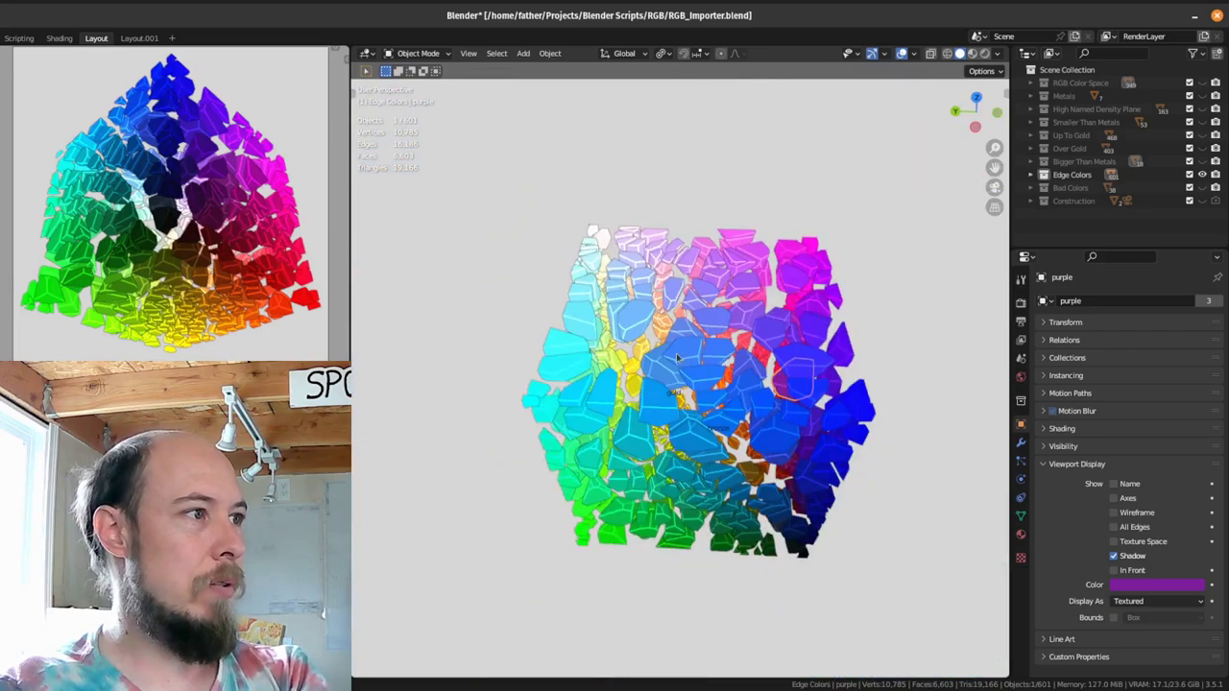
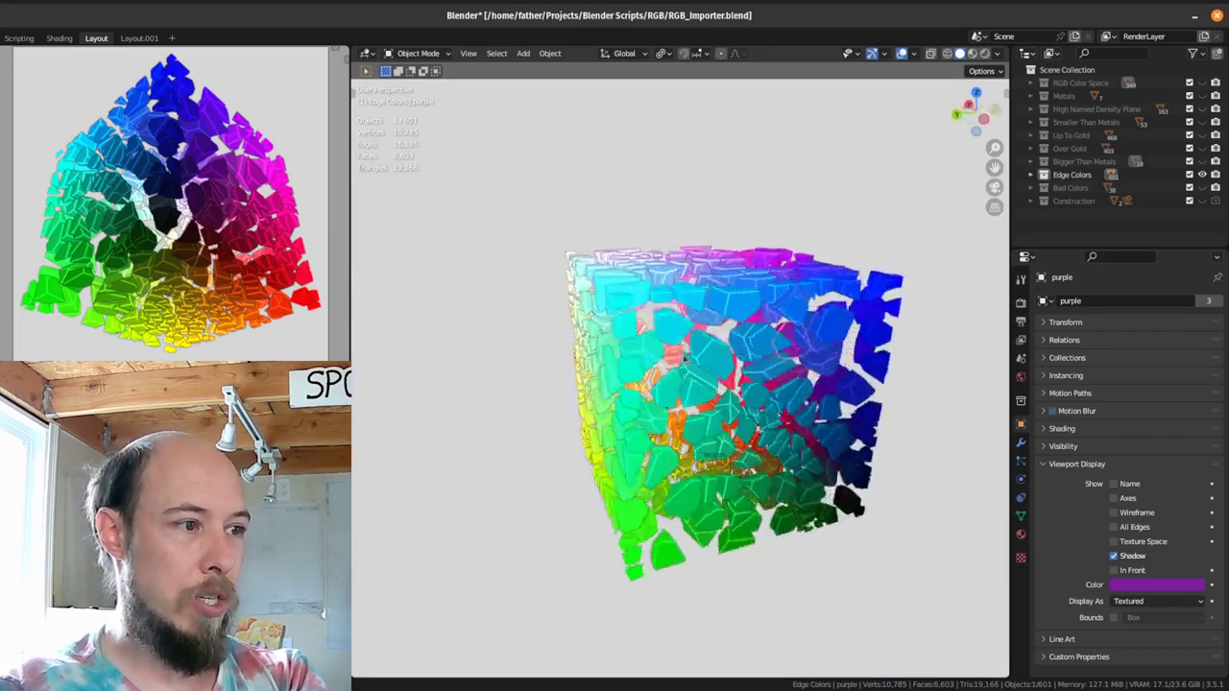
middle_click_drag(545, 353, 793, 393)
left_click(676, 378)
left_click(798, 372)
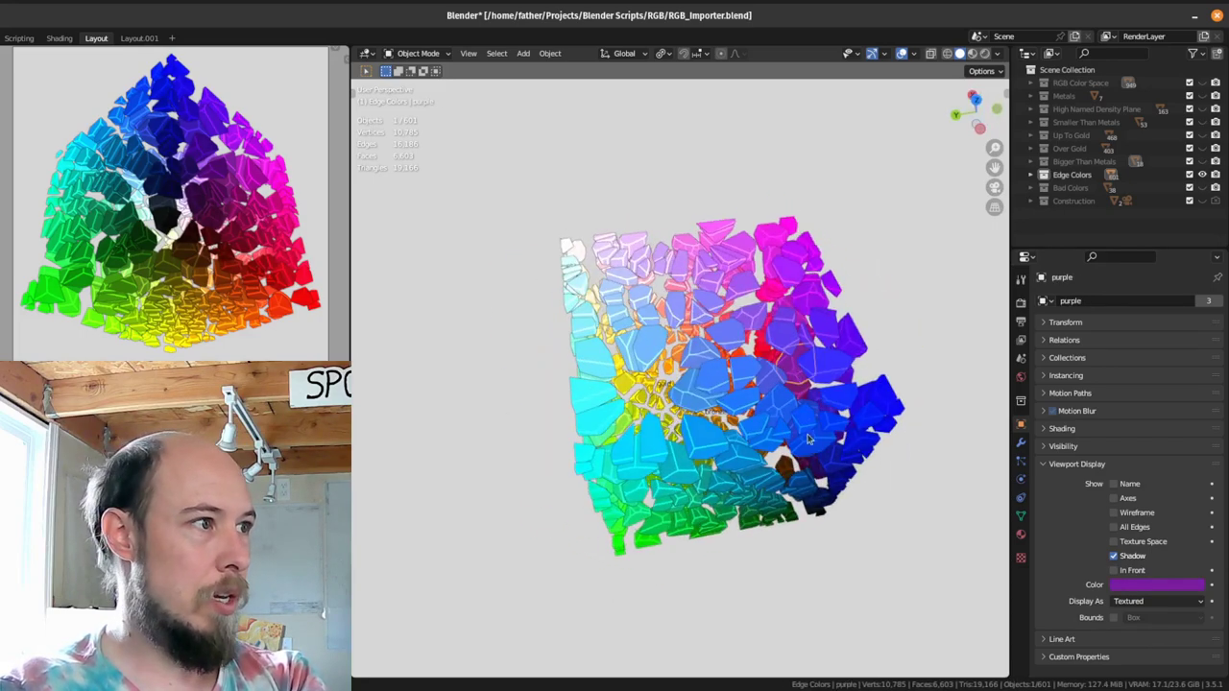
middle_click_drag(808, 438, 408, 333)
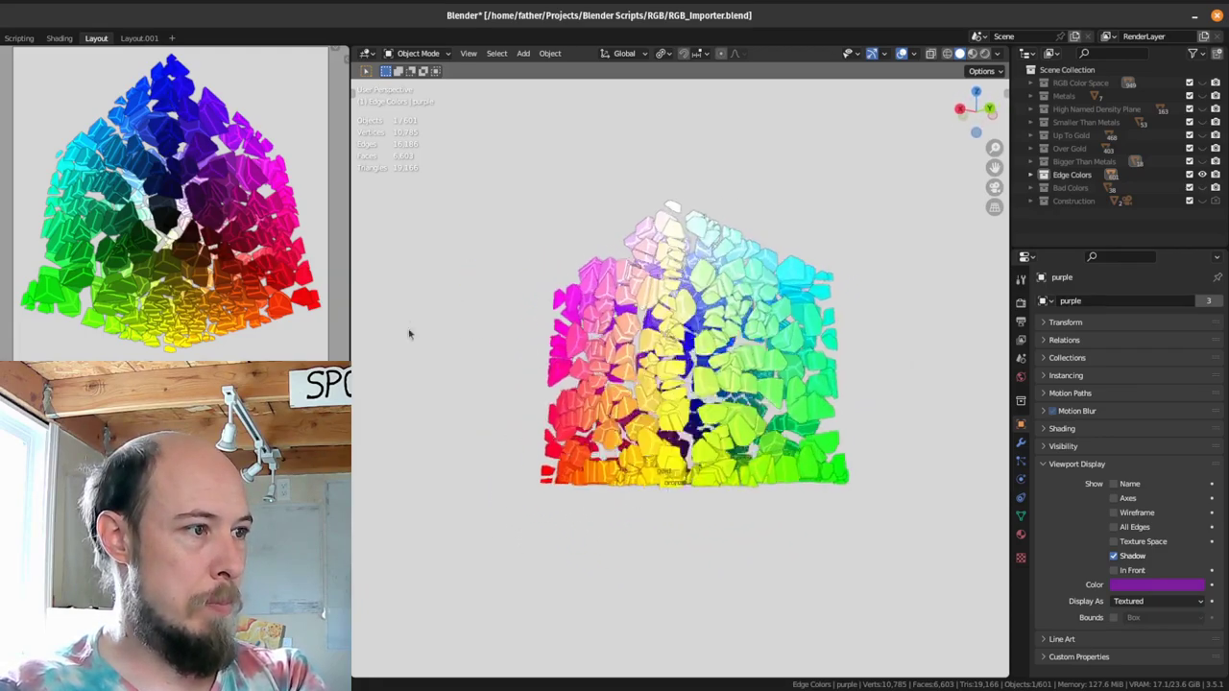
Step: Select the macaroni and cheese cell among the Edge Colors and focus the view on it
scroll(650, 369, "up", 4)
middle_click_drag(649, 368, 749, 348)
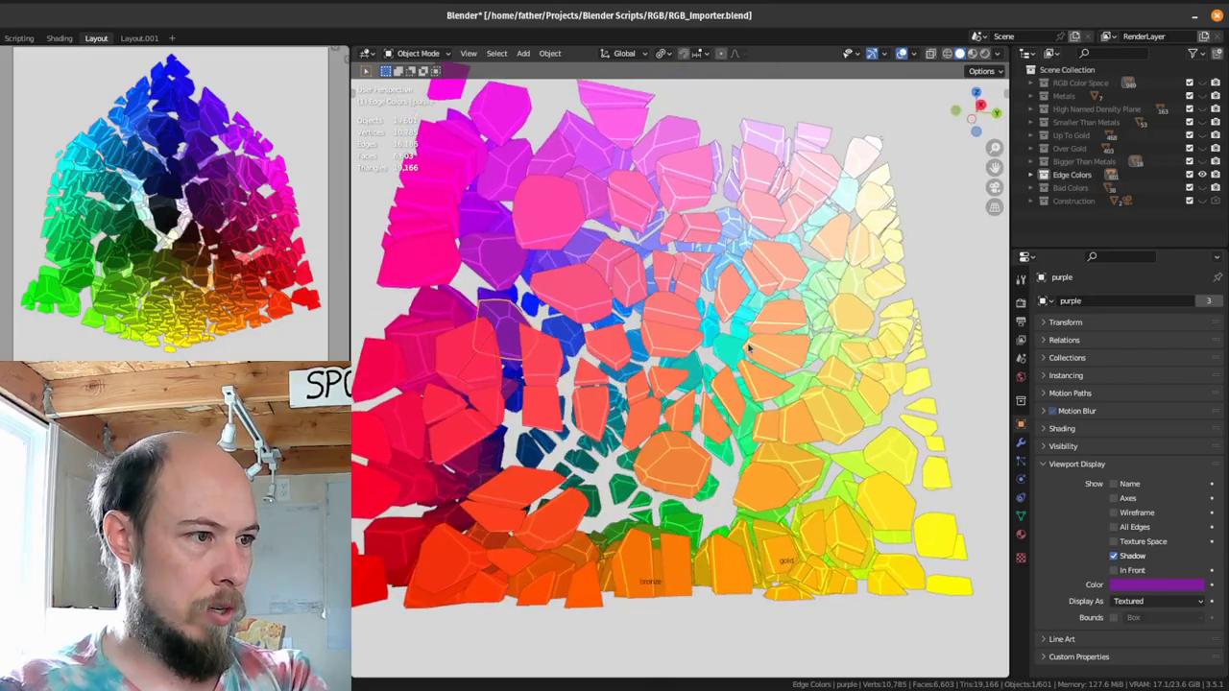
left_click(795, 470)
middle_click_drag(655, 418, 741, 240)
middle_click_drag(646, 441, 581, 410)
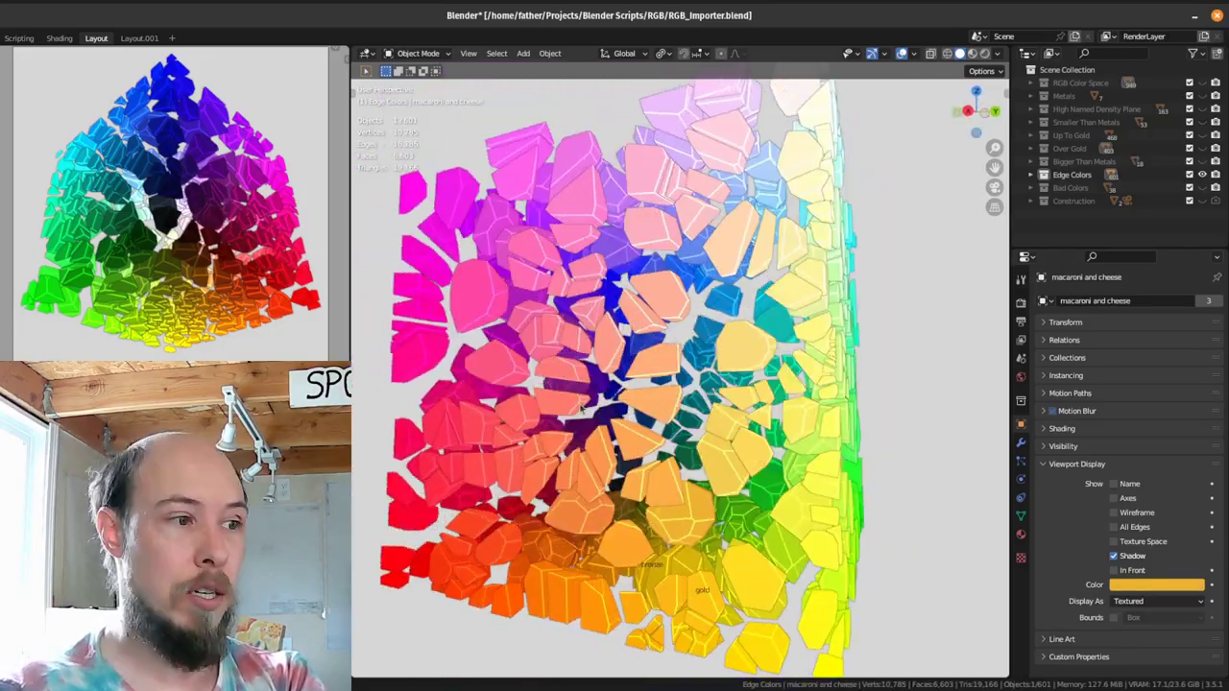
key("KP_Decimal")
middle_click_drag(496, 406, 705, 436)
Step: Show only the Bad Colors collection and inspect the spread of its cells from several angles
key("9")
scroll(702, 438, "down", 12)
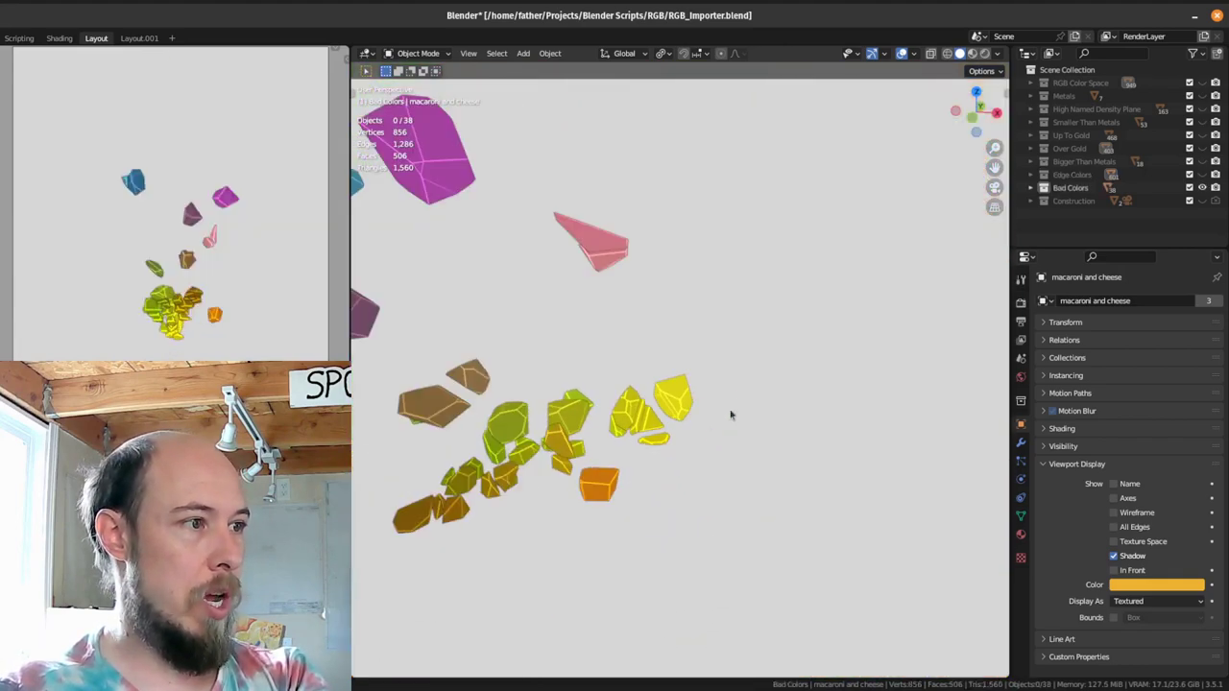
middle_click_drag(744, 386, 682, 403)
scroll(672, 382, "up", 3)
middle_click_drag(715, 327, 649, 337)
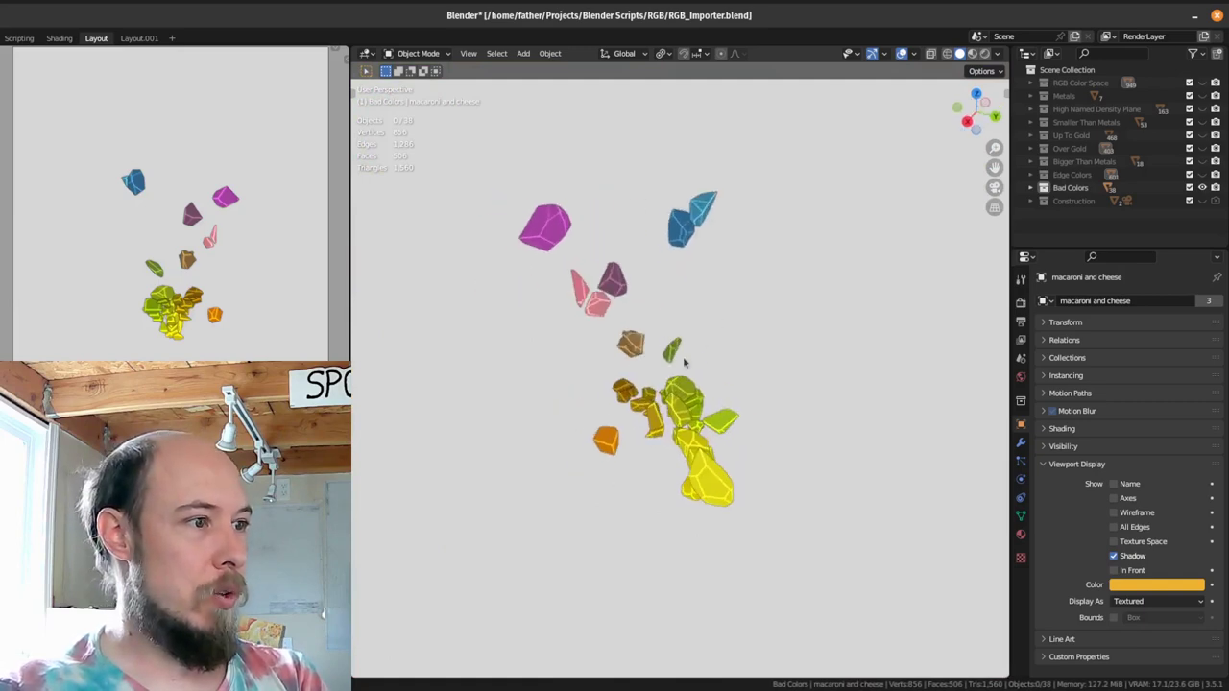
scroll(686, 359, "up", 2)
middle_click_drag(663, 418, 687, 384)
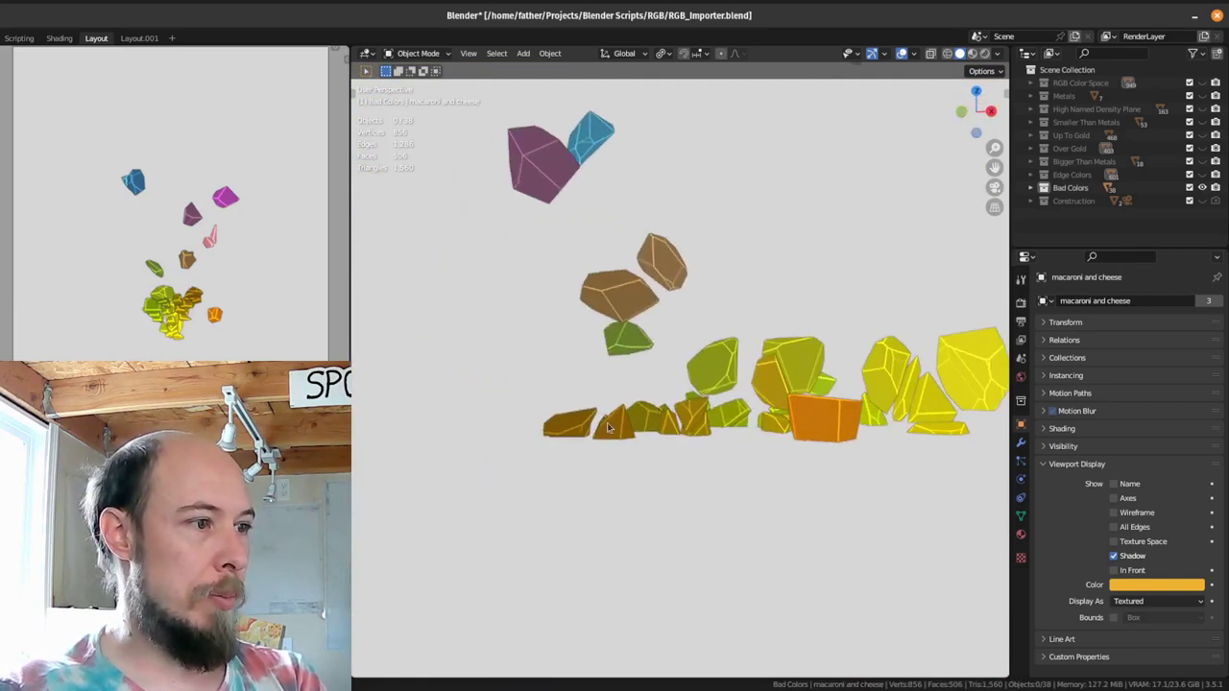
Step: Select Bad Colors cells in turn, including vomit, gross green, dirt and dirty orange, to check their names
left_click(608, 427)
middle_click_drag(607, 427, 684, 402)
left_click(677, 413)
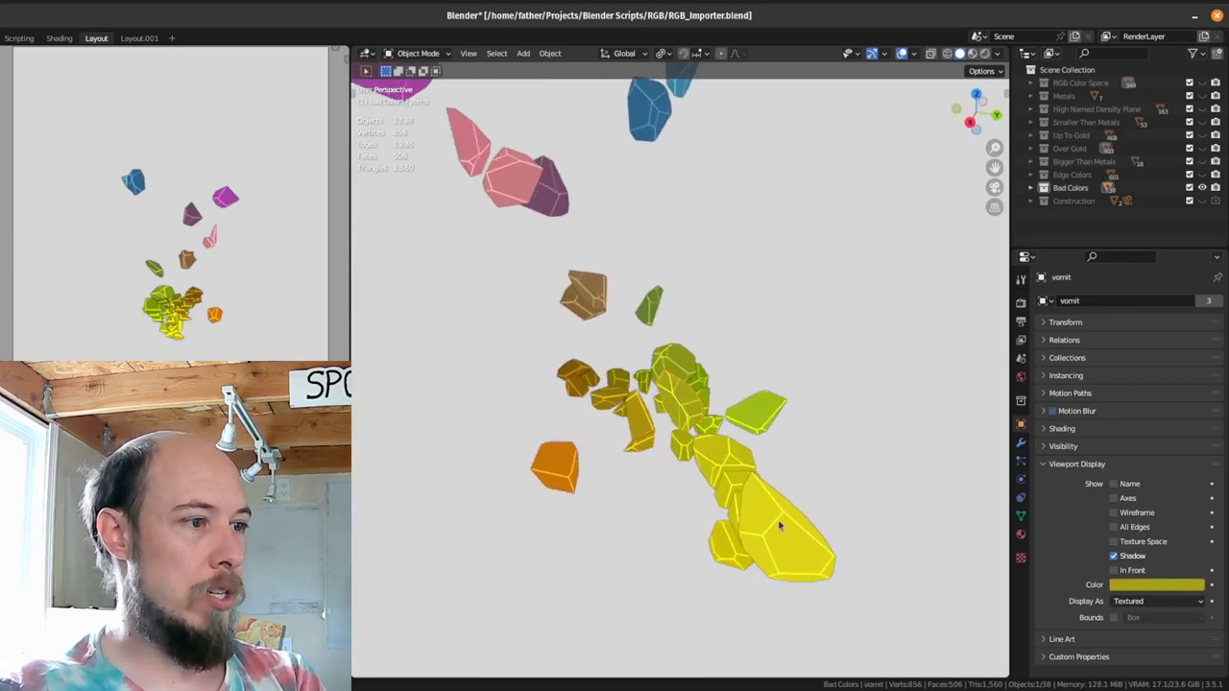
left_click(722, 452)
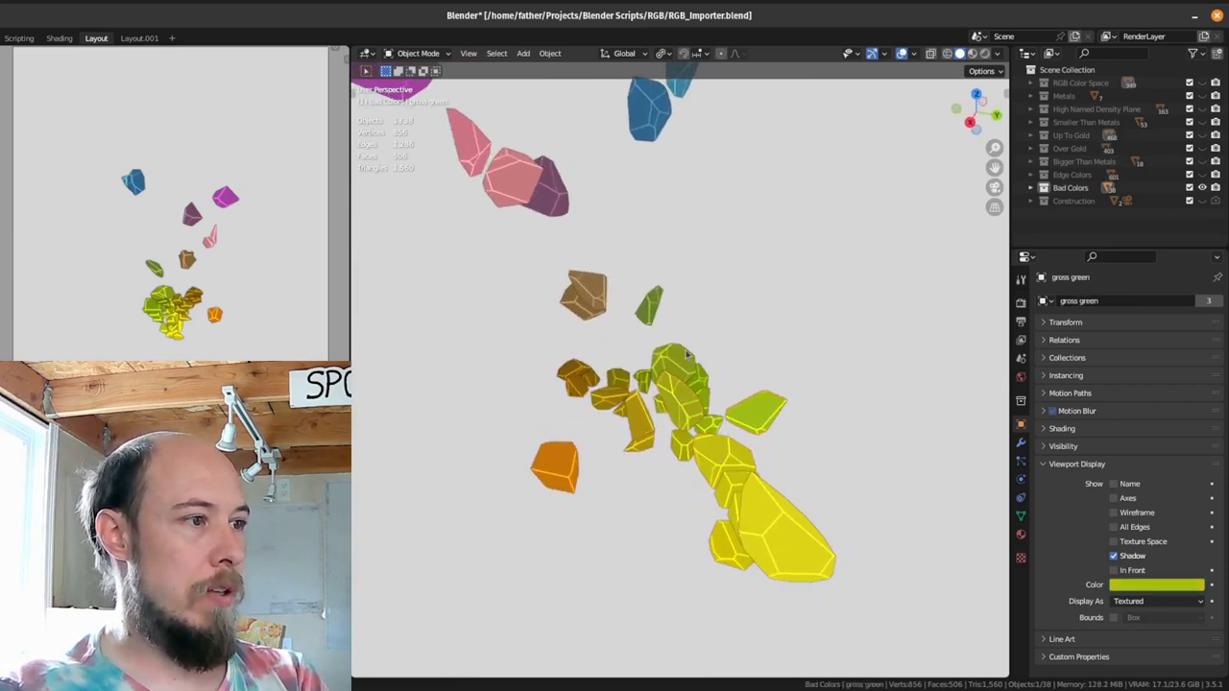
middle_click_drag(687, 355, 772, 357)
left_click(581, 267)
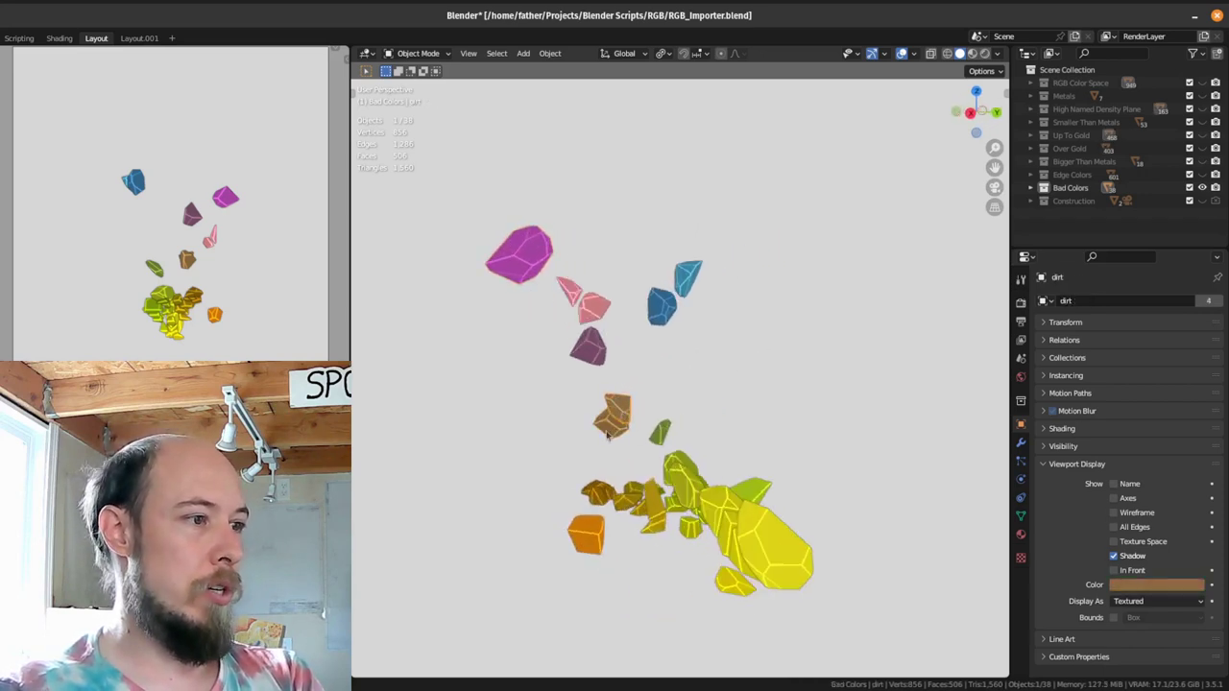
left_click(589, 545)
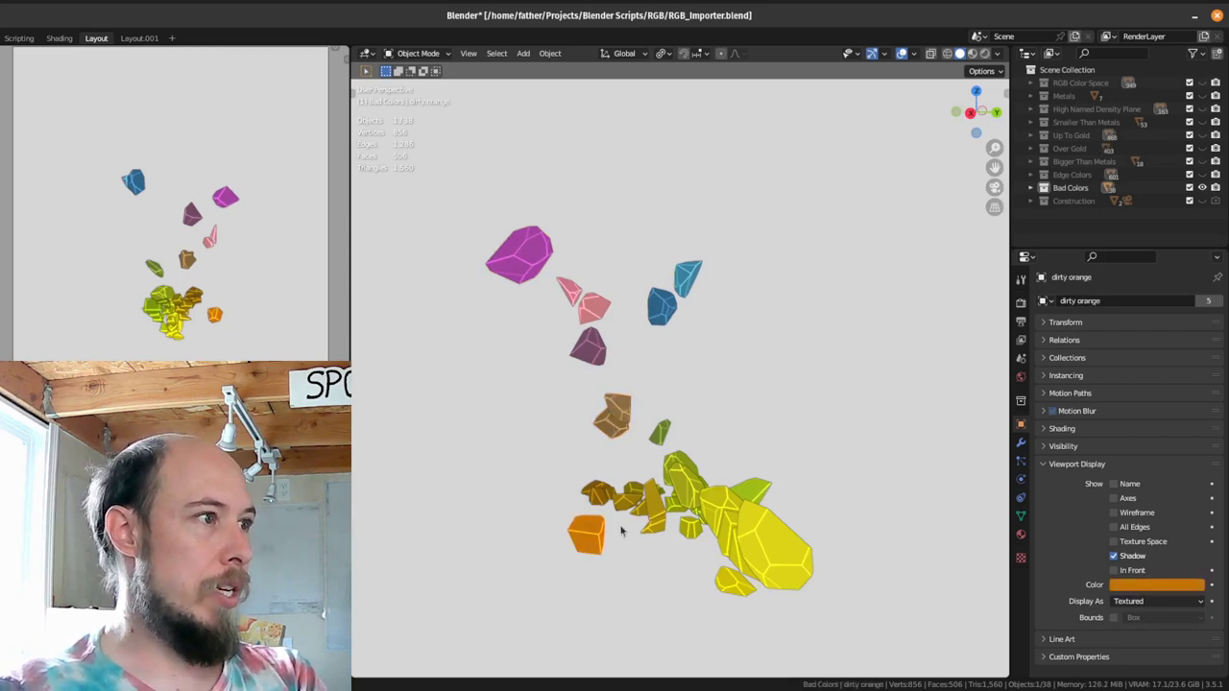
middle_click_drag(589, 544, 600, 512)
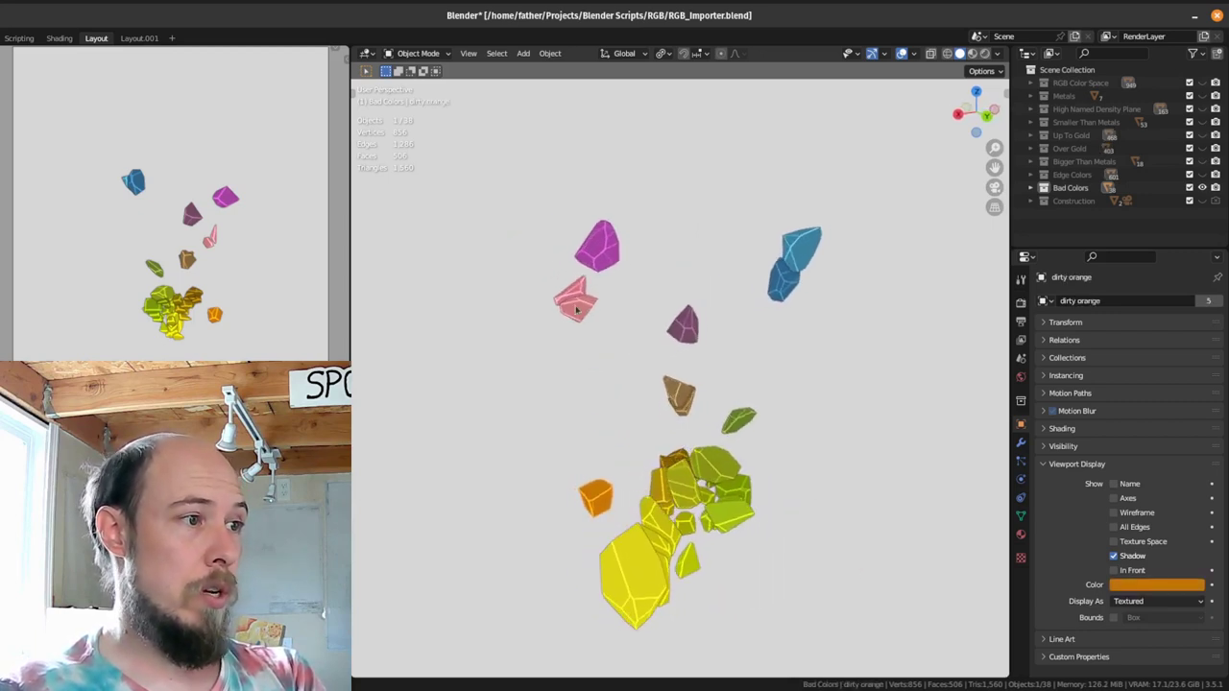
Step: Select the ugly pink, dirty orange and dirty pink cells in turn, ending on ugly pink, to compare the named colors
left_click(581, 305)
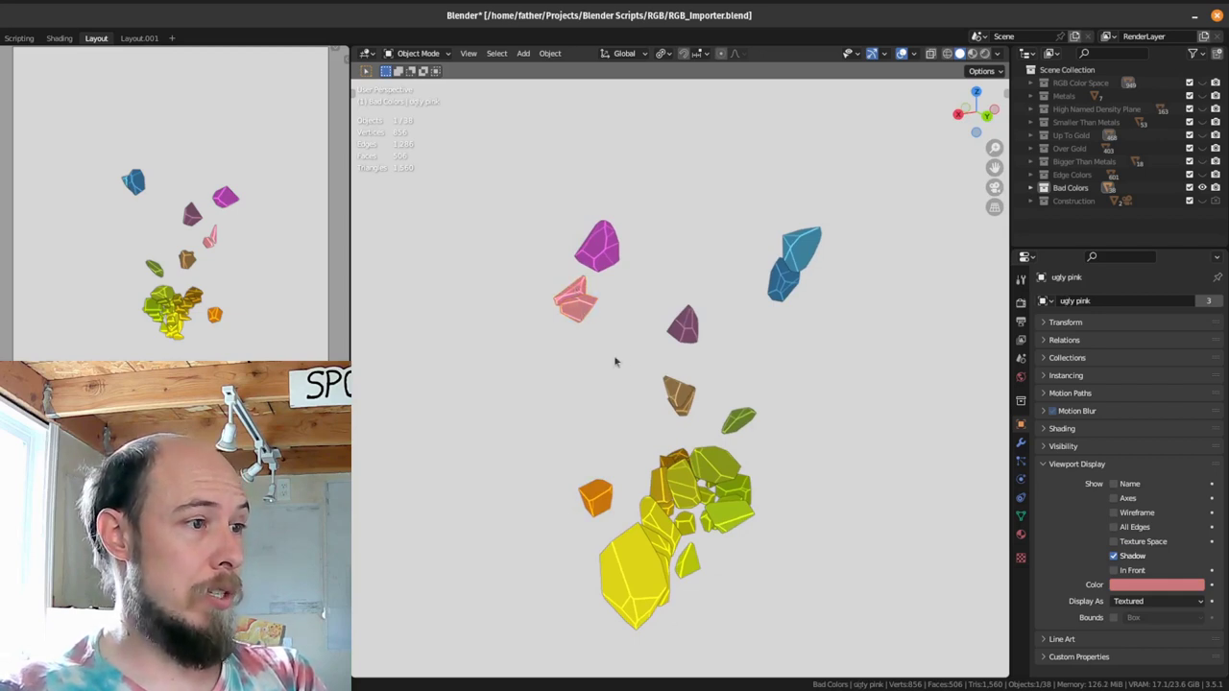
middle_click_drag(616, 362, 589, 327)
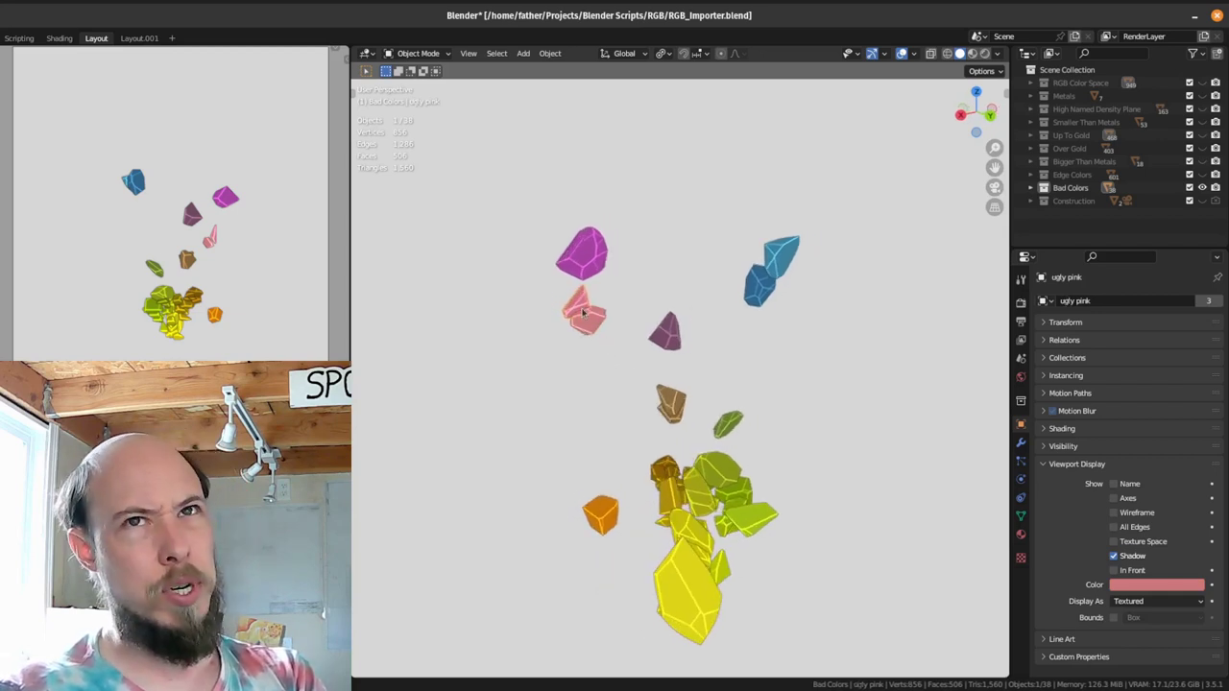
left_click(606, 528)
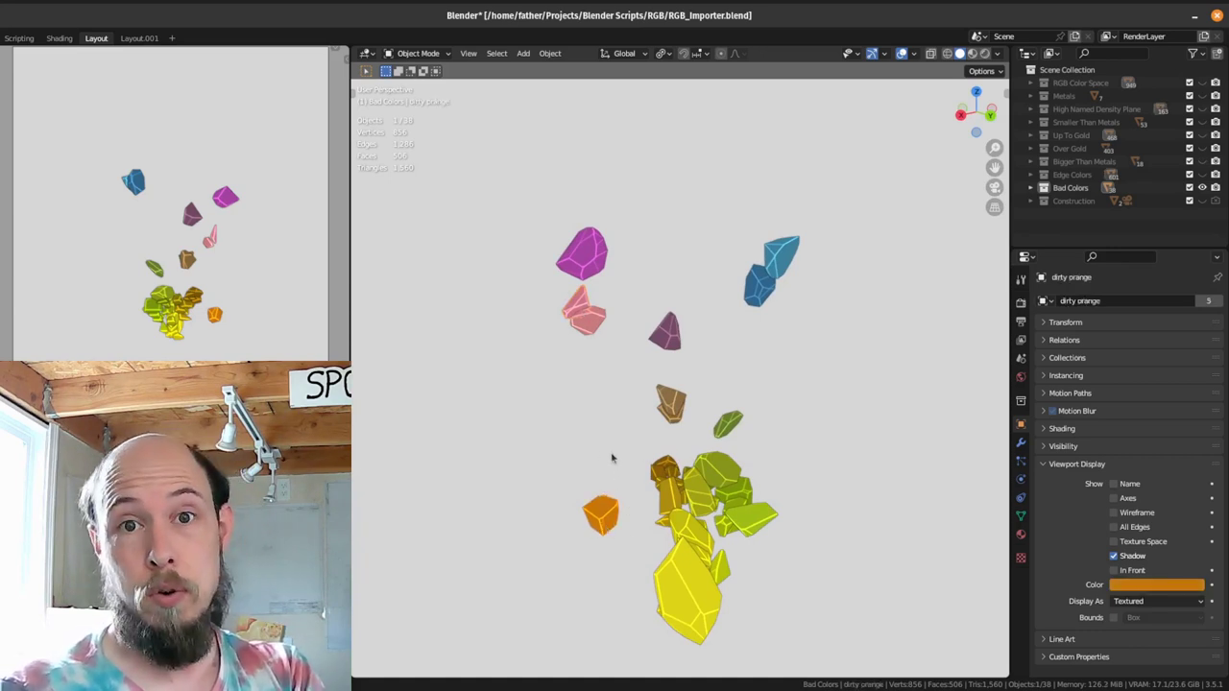
left_click(586, 315)
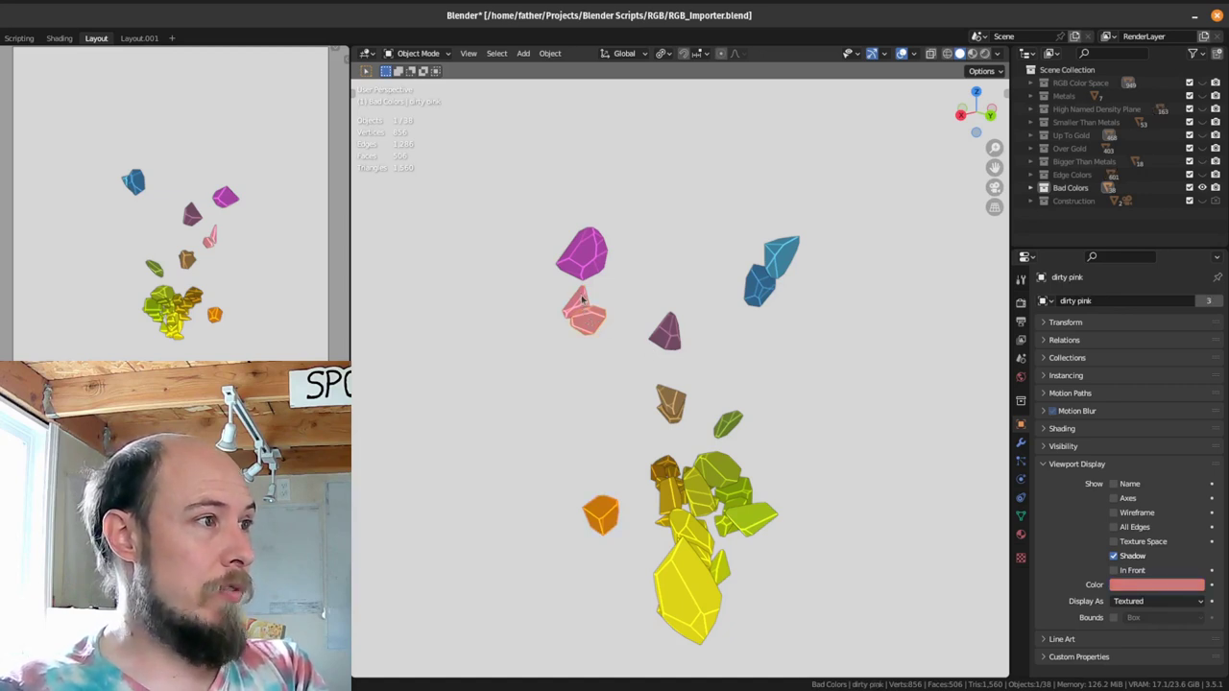
left_click(588, 321)
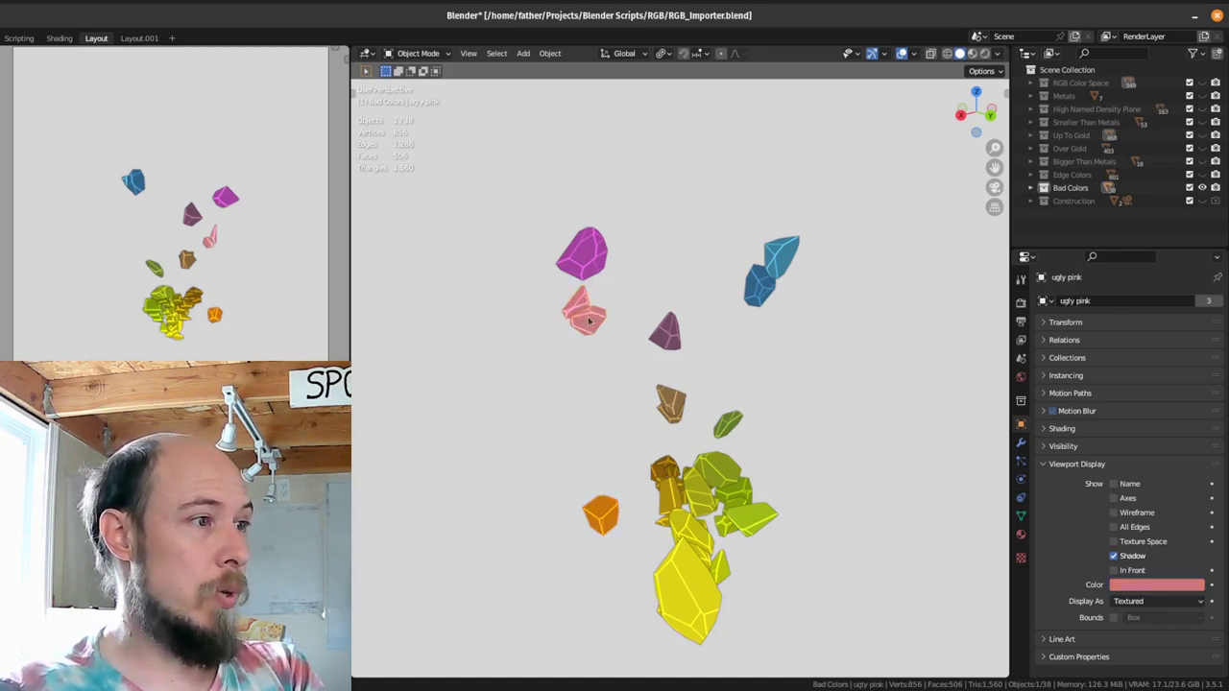
left_click(589, 321)
middle_click_drag(588, 321, 678, 381)
Step: Alternate the selection between the dirty purple and ugly purple cells to compare their colors and positions
left_click(691, 276)
mouse_move(748, 350)
middle_mouse_down()
mouse_move(711, 370)
mouse_move(748, 374)
middle_mouse_up()
left_click(748, 374)
middle_click_drag(758, 430, 740, 387)
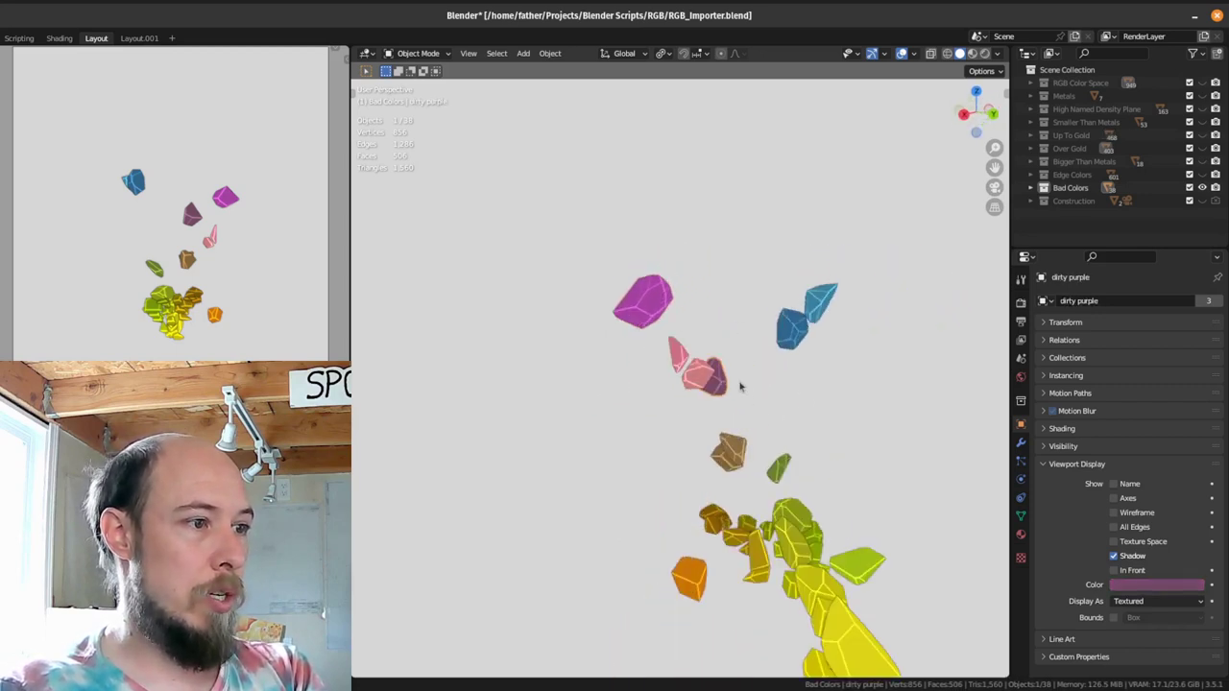
left_click(728, 456)
left_click(728, 382)
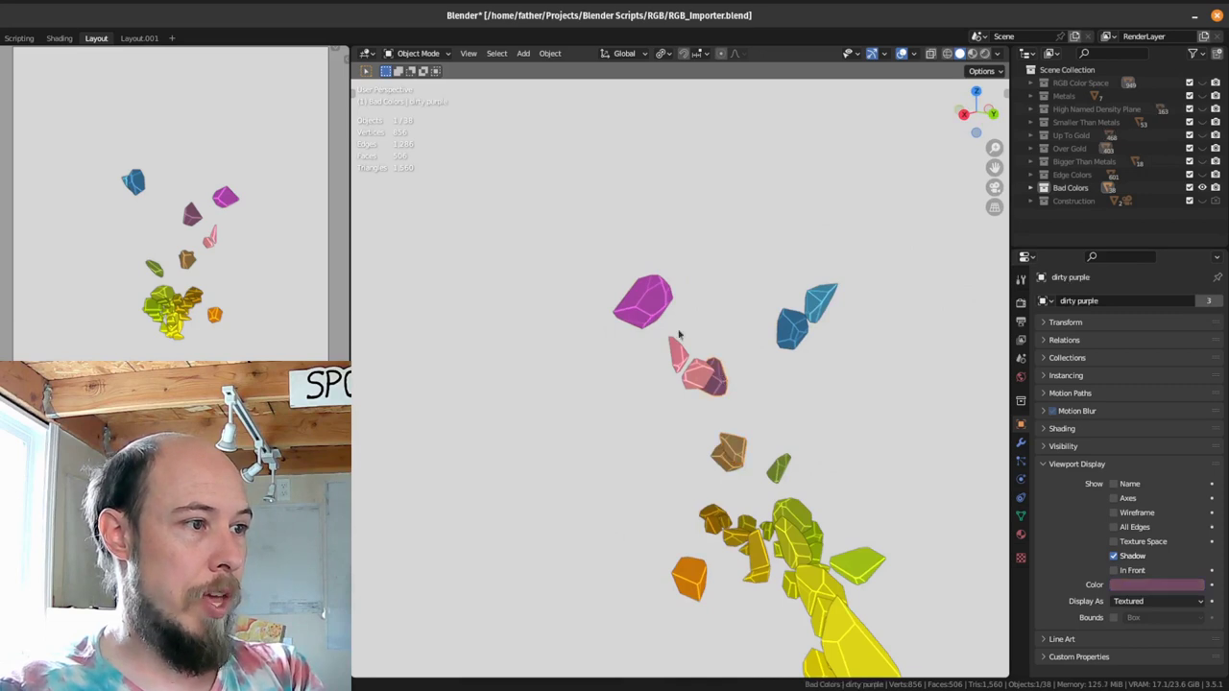
left_click(662, 312)
middle_click_drag(725, 393, 623, 410)
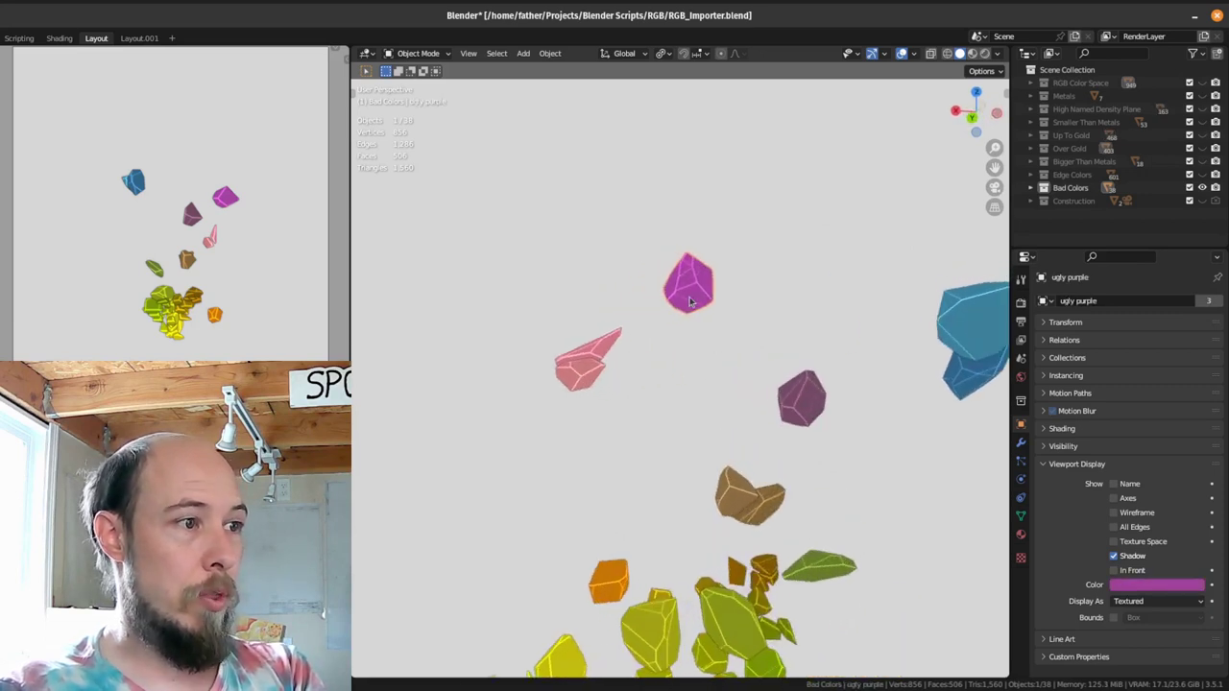
left_click(804, 410)
left_click(689, 270)
left_click(782, 393)
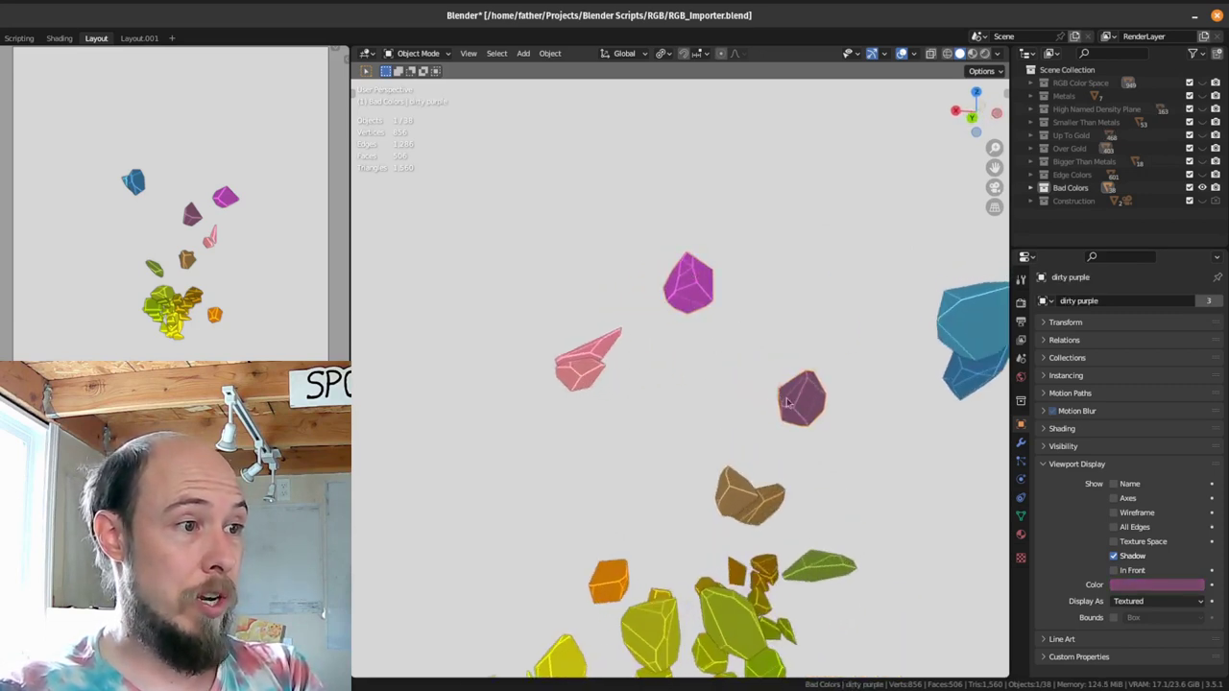
Step: Alternate the selection between the dirty blue and ugly blue cells to compare their colors and positions
middle_click_drag(804, 435, 815, 329, "shift")
left_click(841, 277)
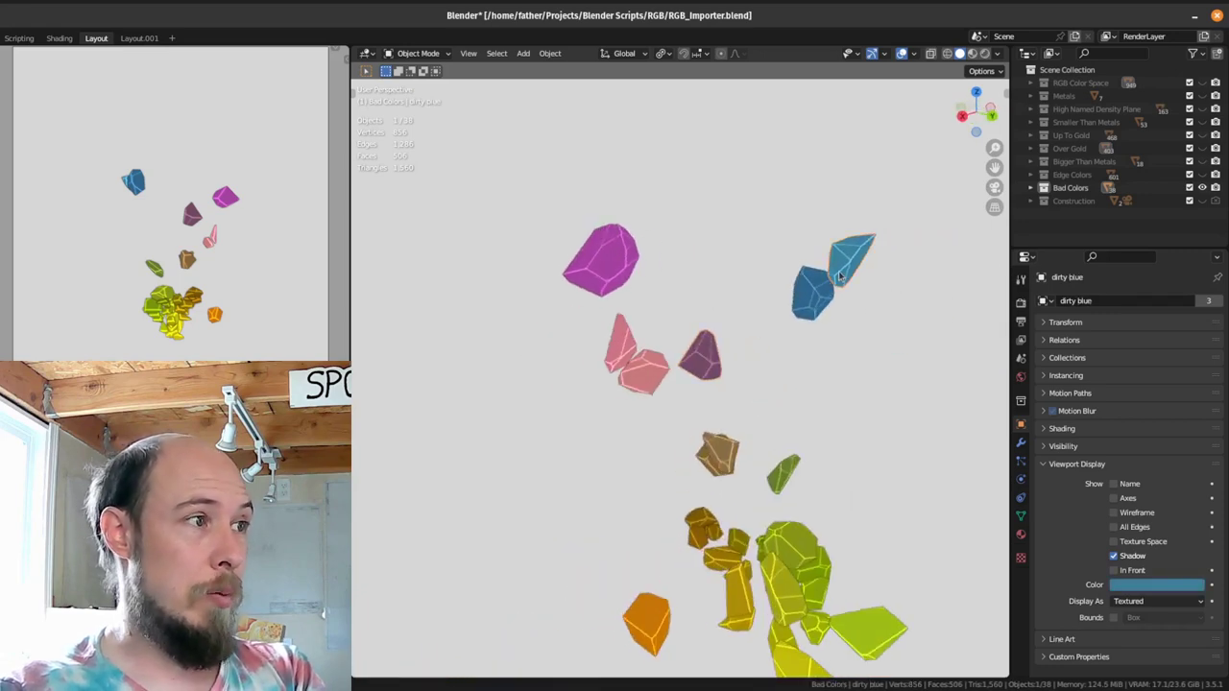
left_click(815, 300)
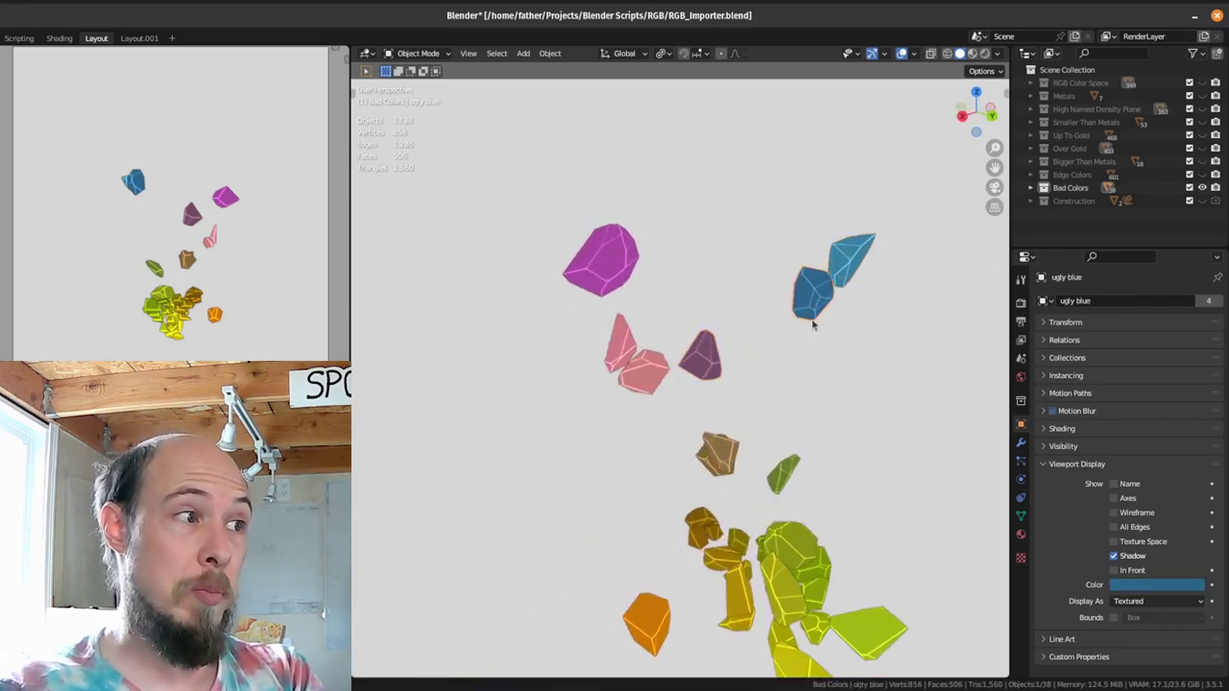
mouse_move(812, 320)
middle_mouse_down()
mouse_move(733, 351)
mouse_move(730, 313)
mouse_move(797, 322)
middle_mouse_up()
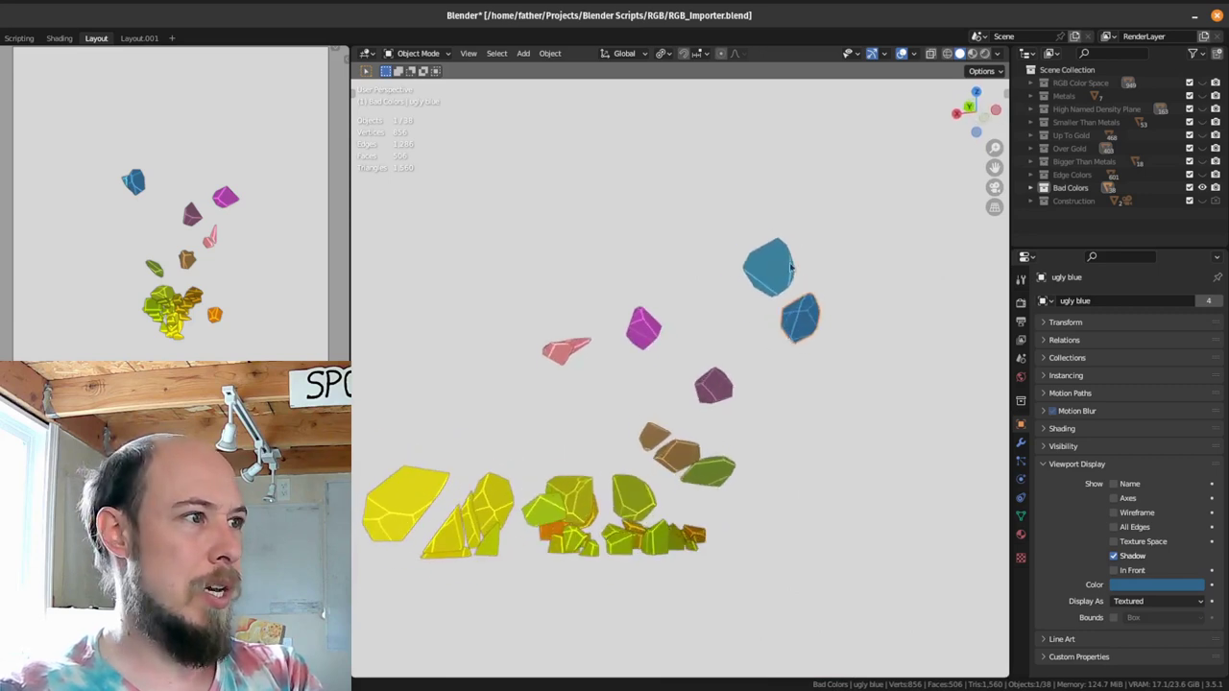
left_click(785, 276)
left_click(786, 281)
left_click(787, 283)
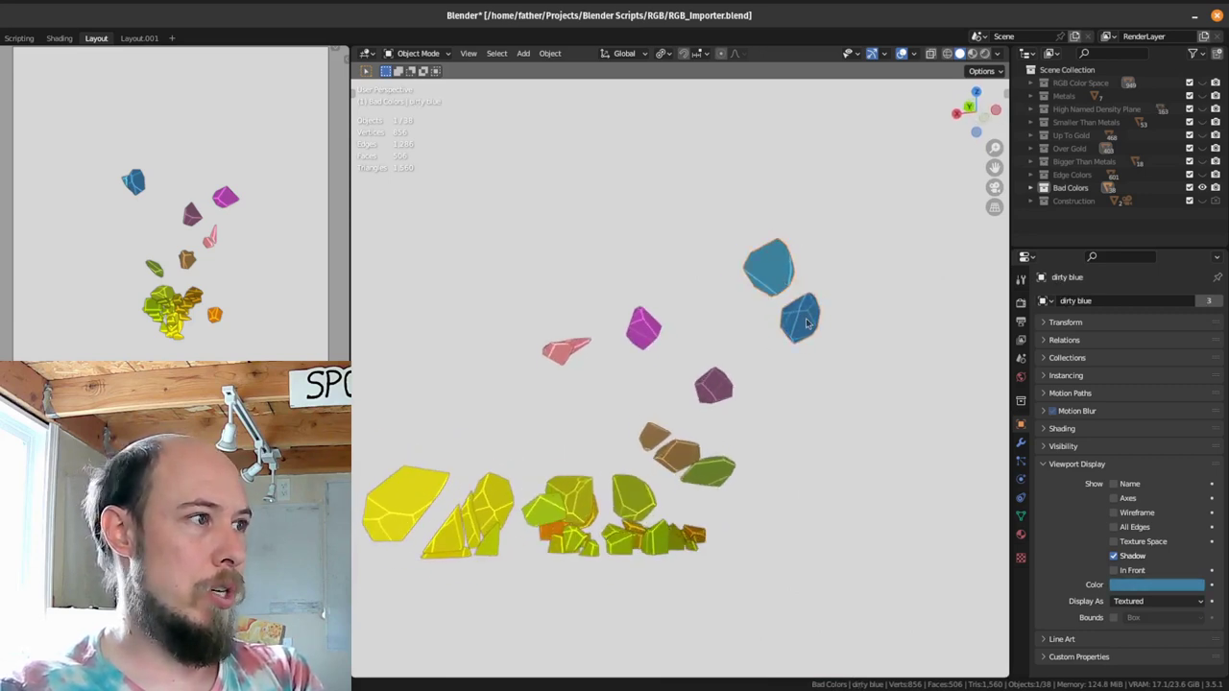
left_click(806, 324)
Step: Select the green Bad Colors cells in turn, including dirty green, poop green and ugly green, to check their names
middle_click_drag(757, 460, 732, 473)
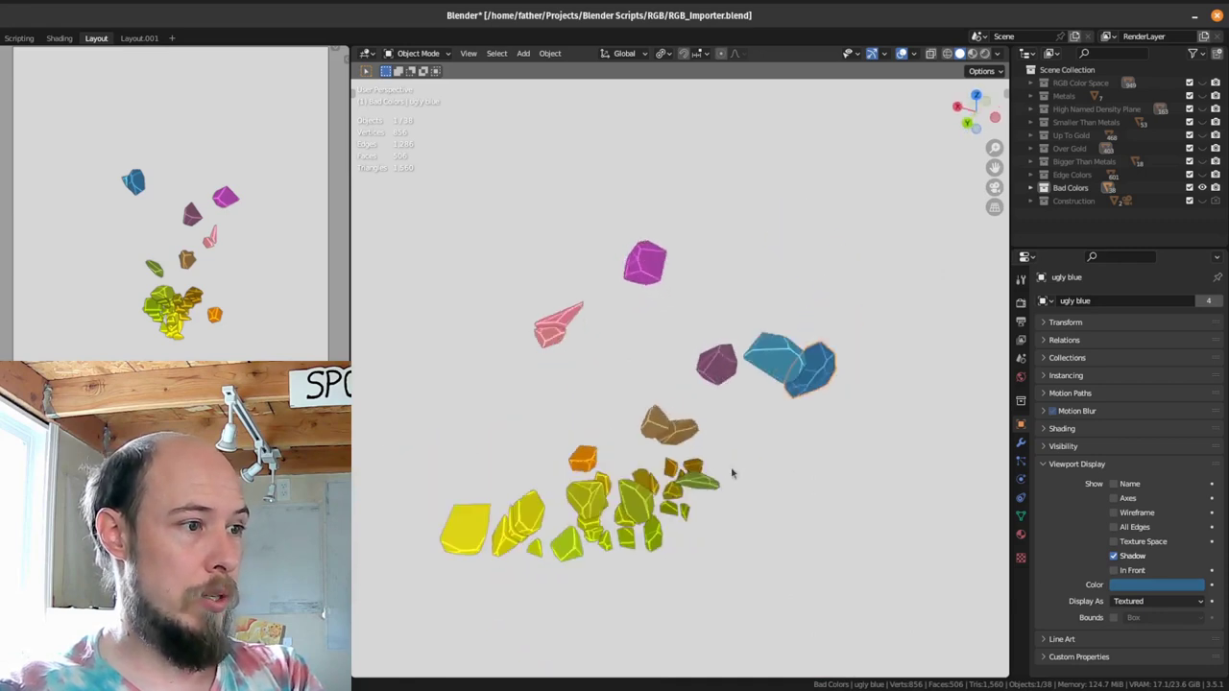
scroll(710, 479, "up", 3)
middle_click_drag(727, 543, 632, 471, "shift")
left_click(686, 432)
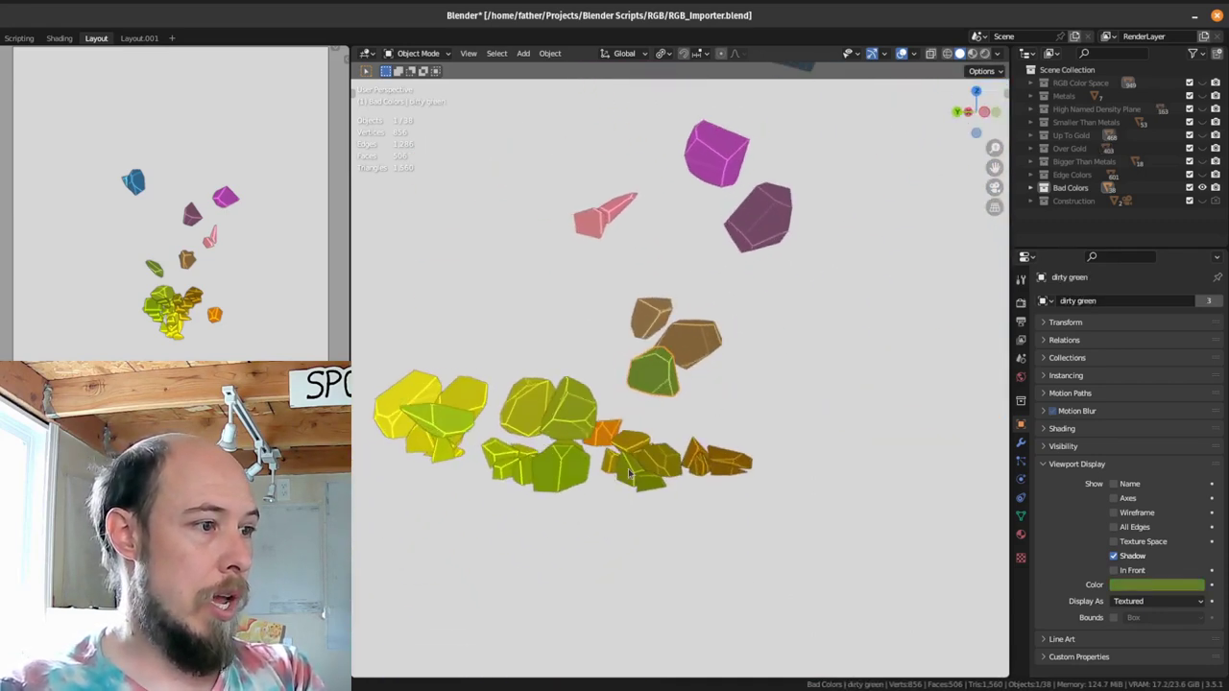
left_click(630, 474)
left_click(648, 487)
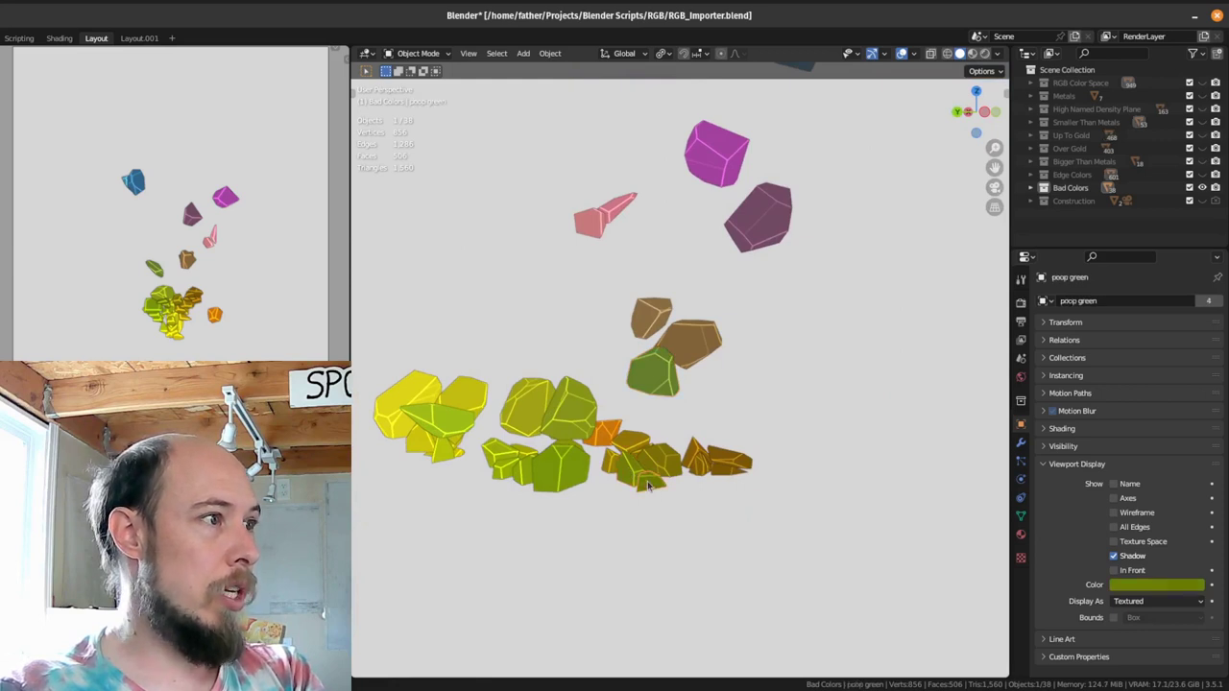
left_click(580, 453)
middle_click_drag(641, 455, 721, 480)
left_click(732, 417)
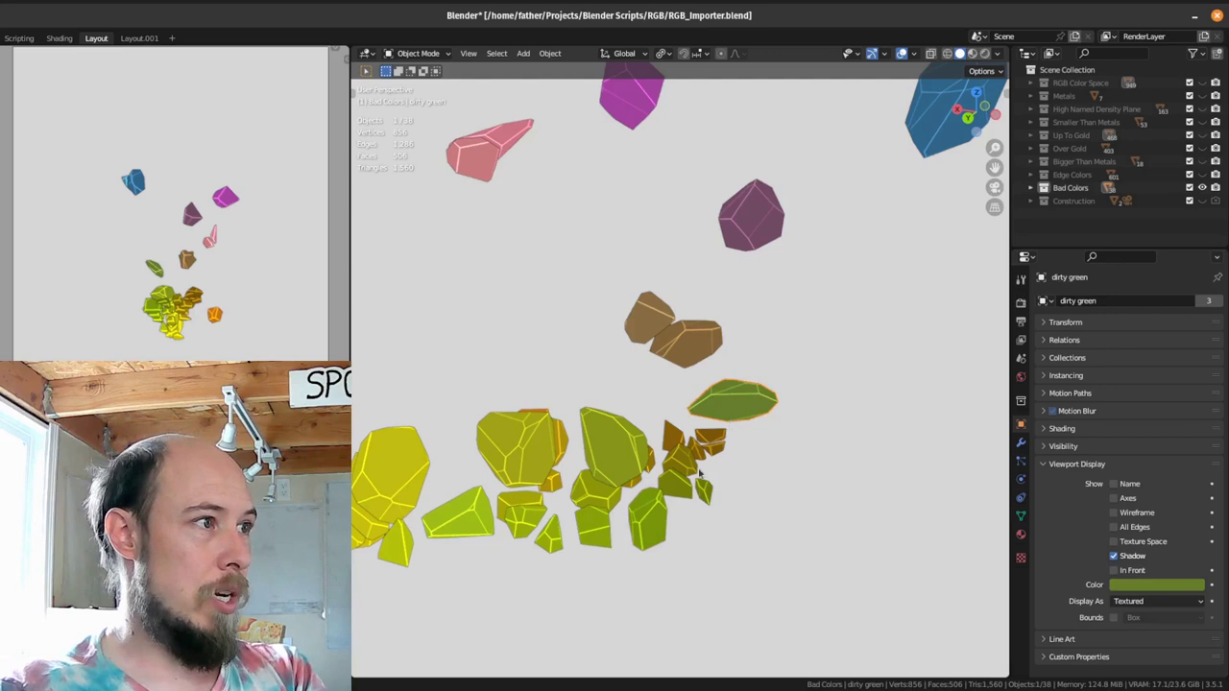
left_click(645, 528)
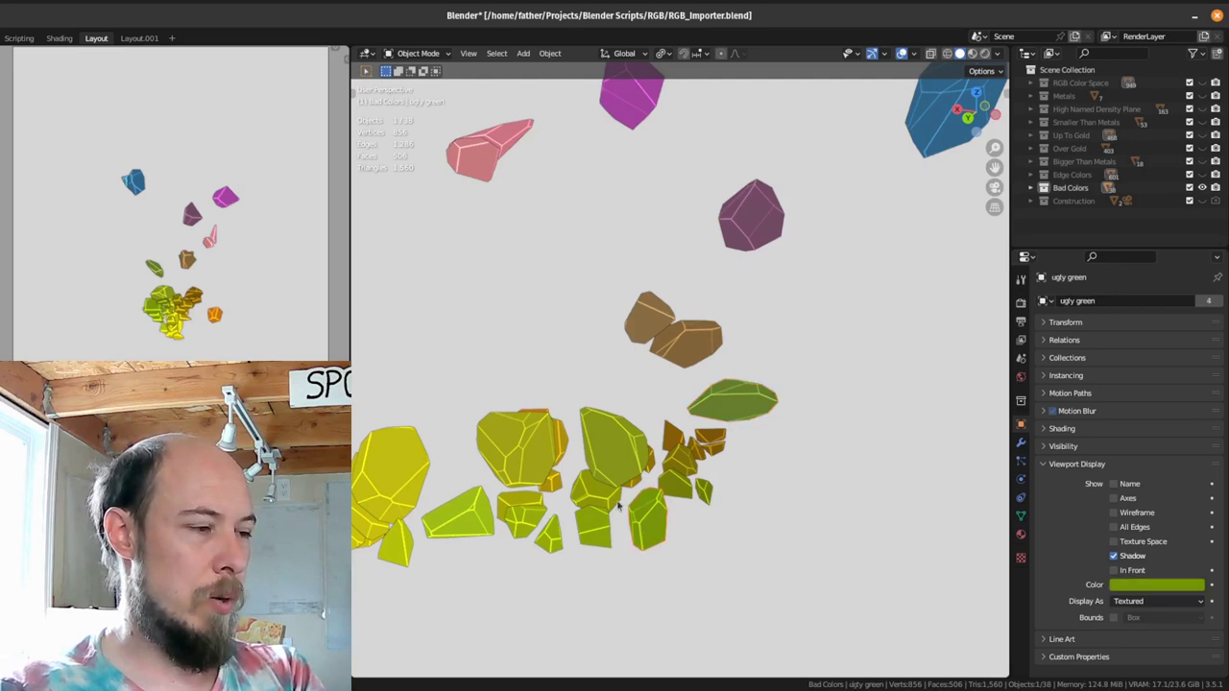
Step: Select the dirty yellow and ugly yellow cells in turn and compare their positions from several angles
middle_click_drag(620, 506, 506, 408)
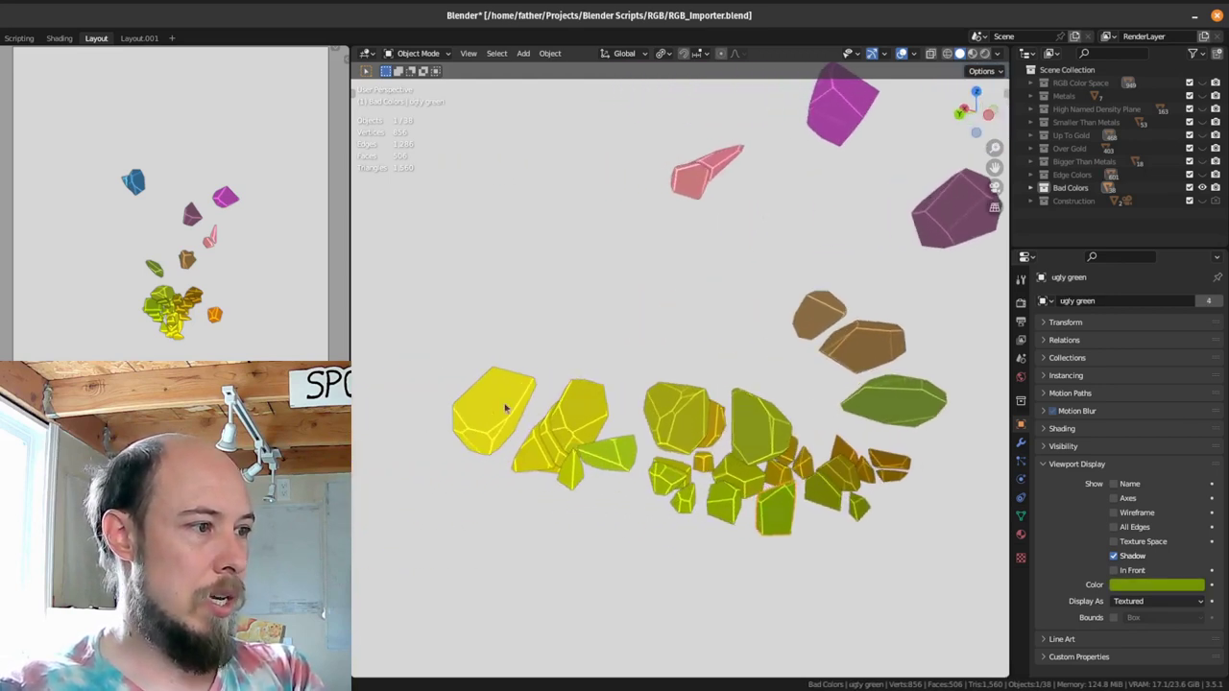
left_click(553, 449)
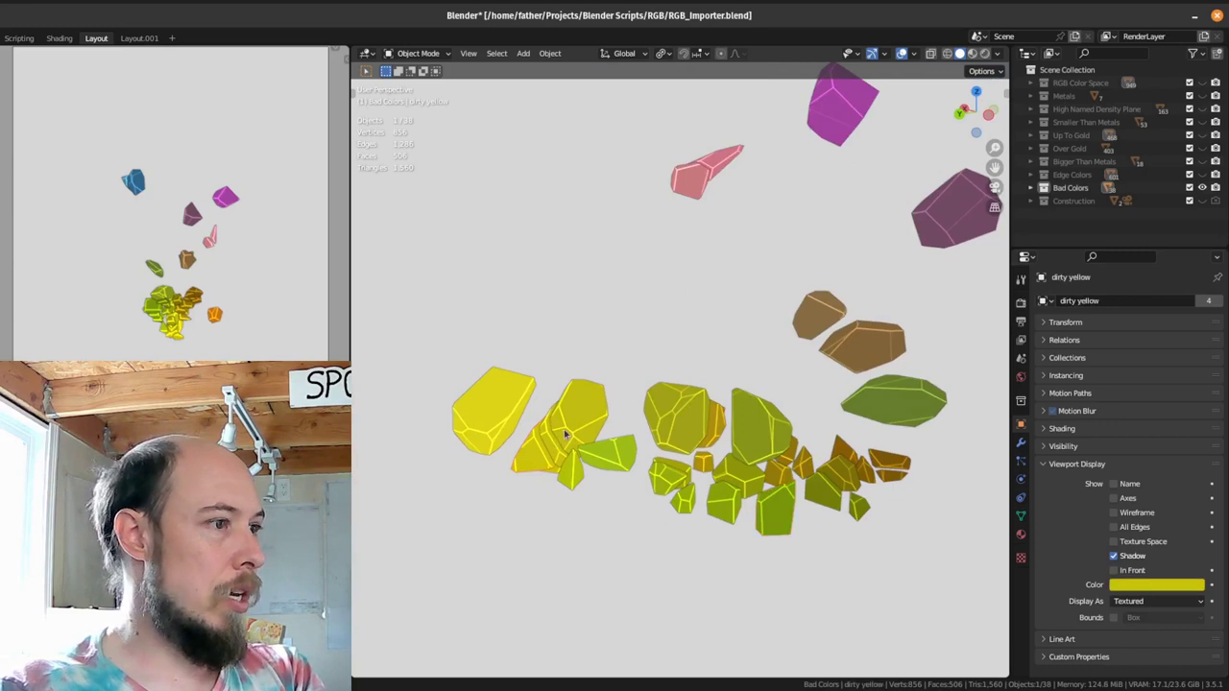
middle_click_drag(539, 453, 608, 418)
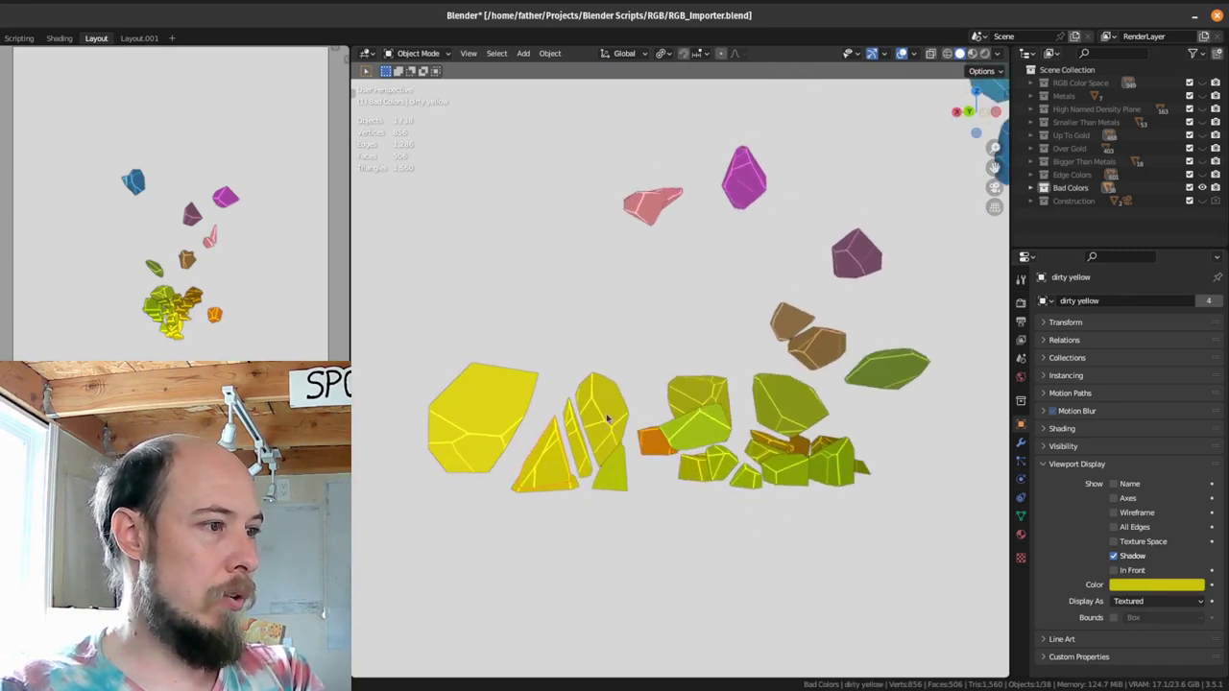
middle_click_drag(572, 464, 730, 492)
left_click(555, 472)
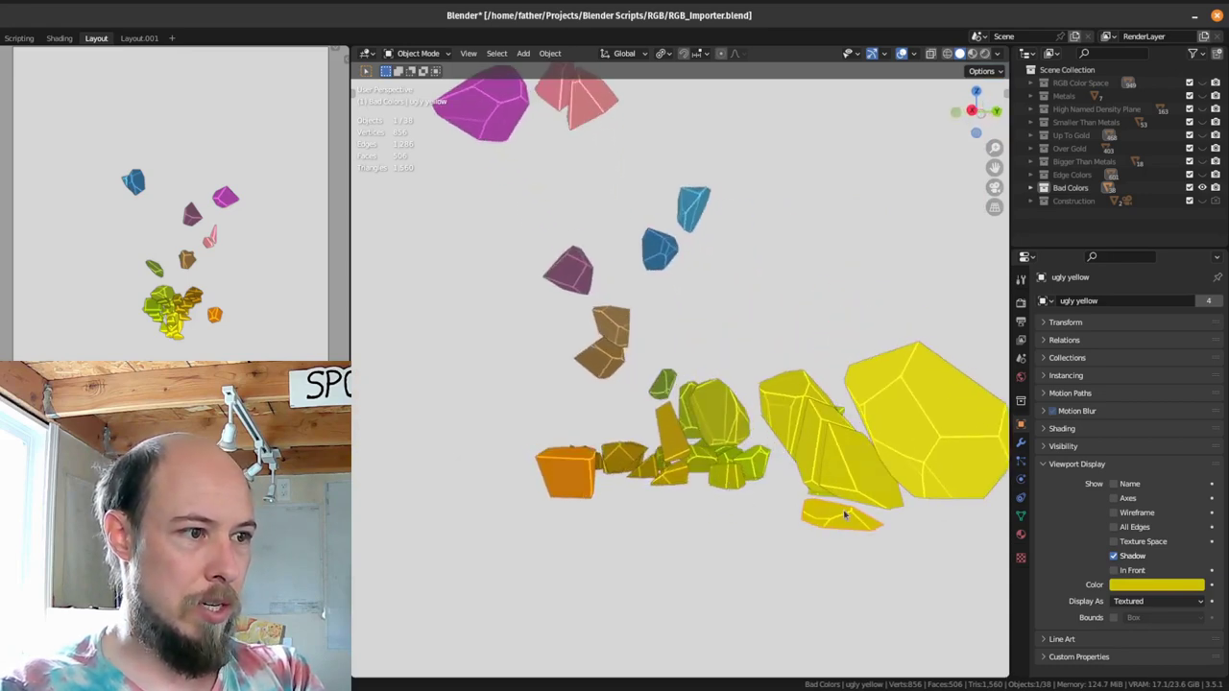
Step: Select the dirt brown cell and frame it, ending the comparison with the ugly brown cell selected
middle_click_drag(841, 521, 692, 445)
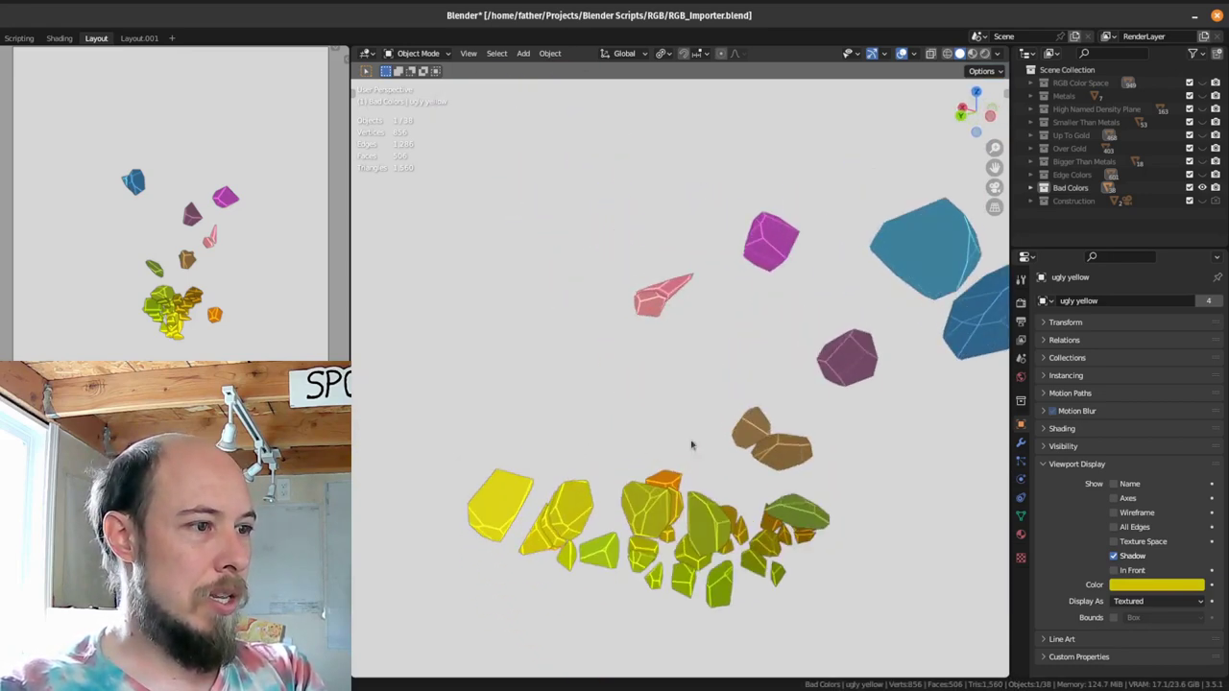
left_click(800, 451)
key("KP_Decimal")
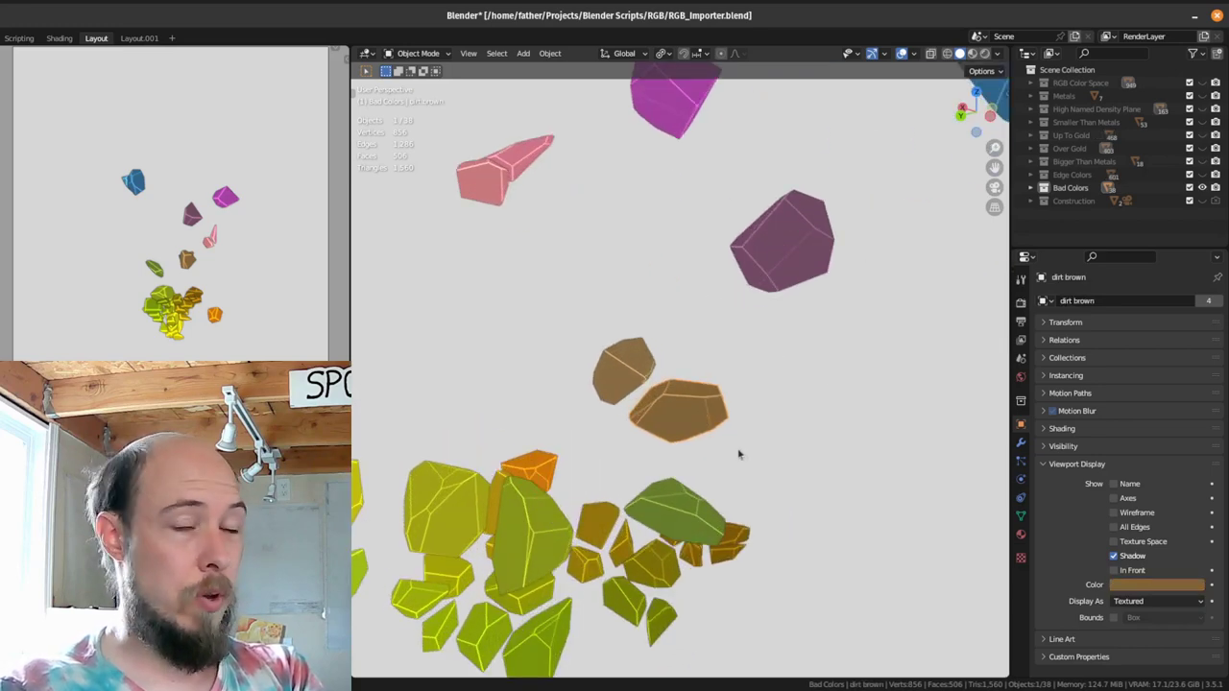
middle_click_drag(740, 451, 672, 432)
left_click(651, 579)
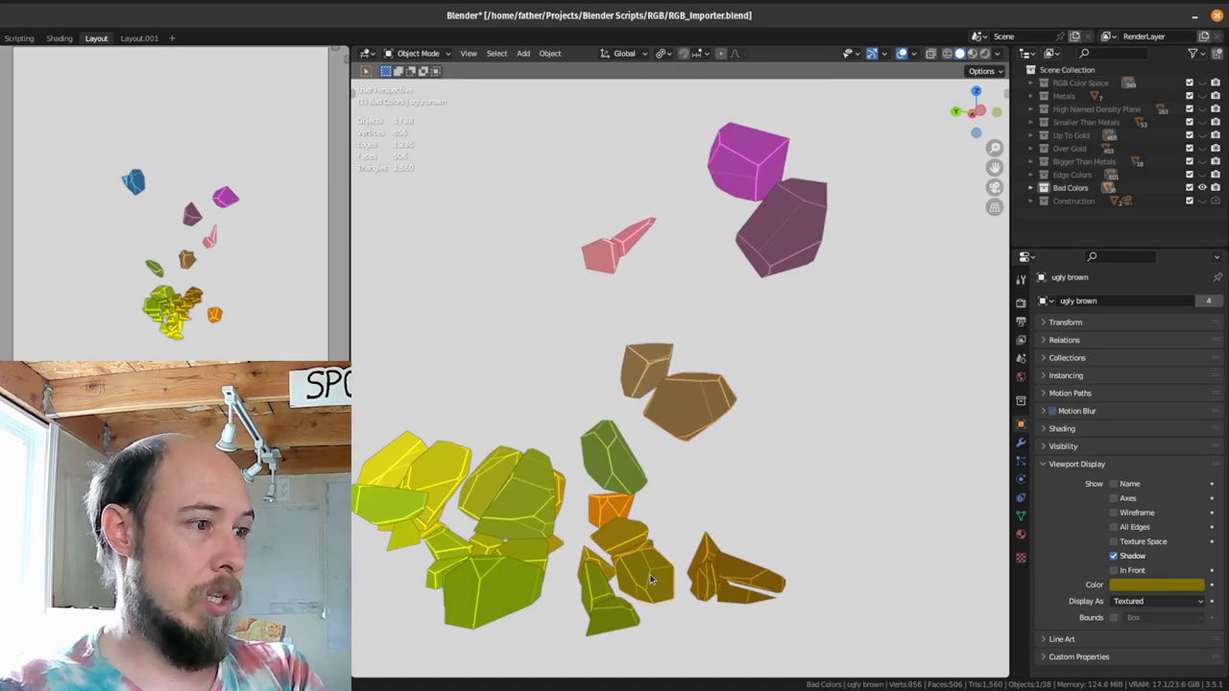
Step: Examine the overall spread of the Bad Colors cells from several sides
middle_click_drag(653, 583, 696, 576)
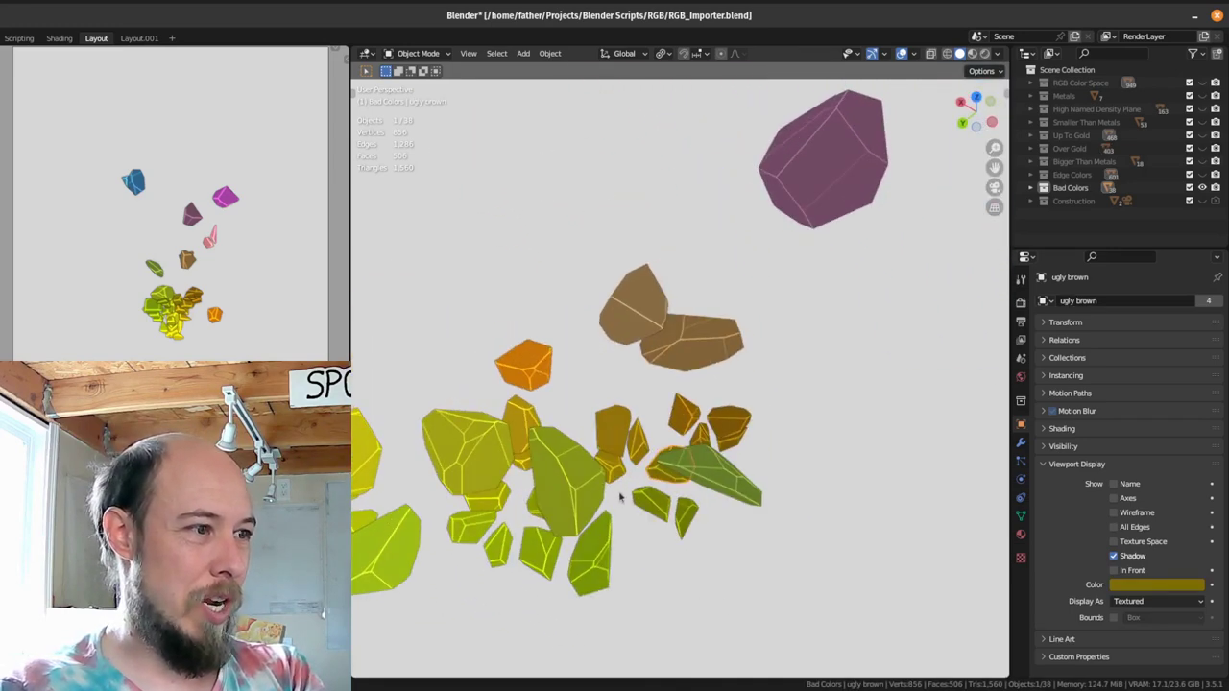
middle_click_drag(620, 496, 684, 480)
middle_click_drag(701, 534, 836, 526)
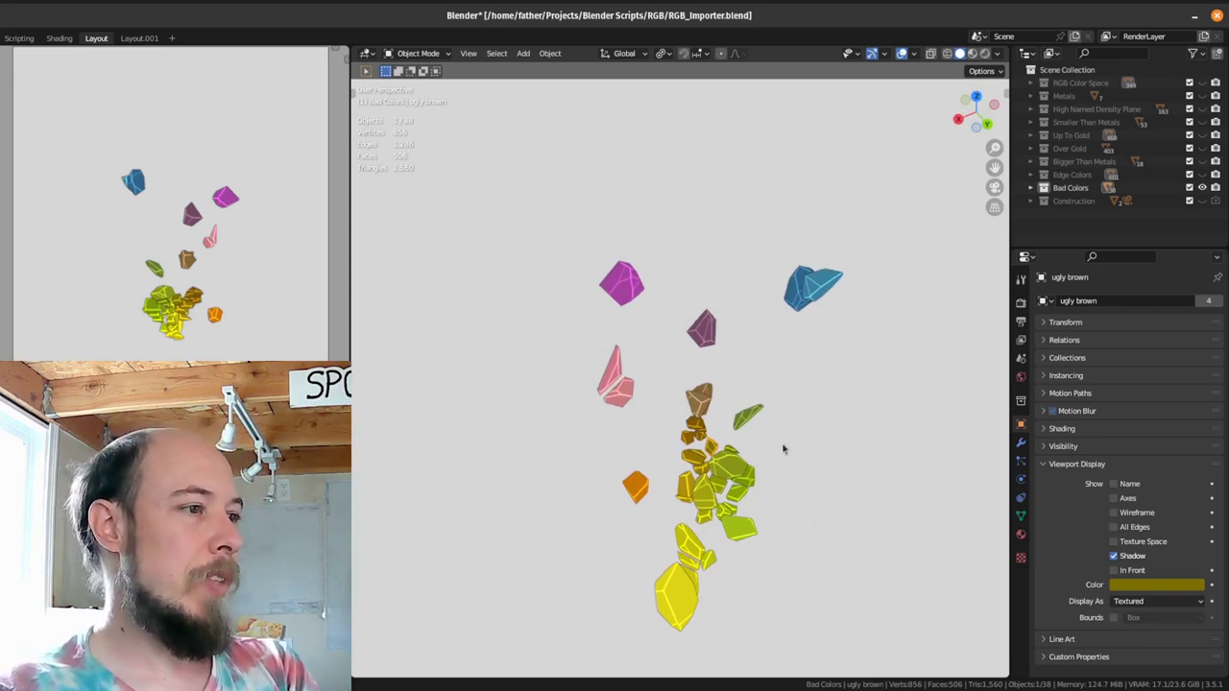
middle_click_drag(834, 464, 836, 432, "shift")
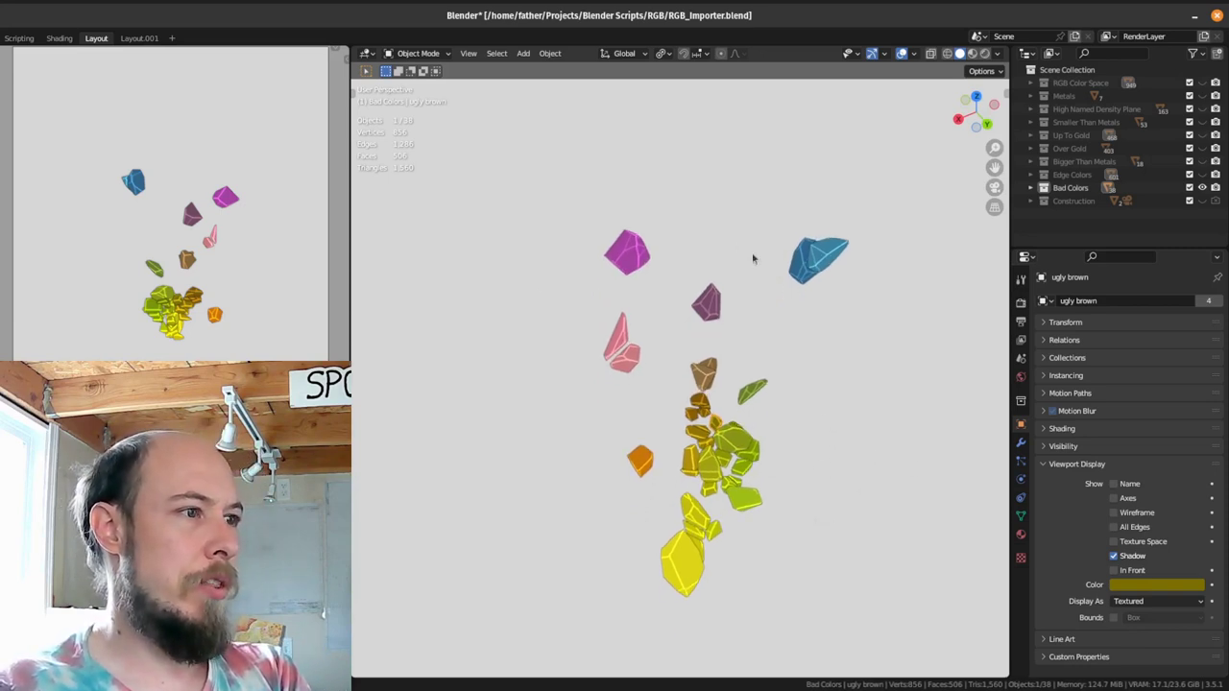
middle_click_drag(753, 258, 778, 399)
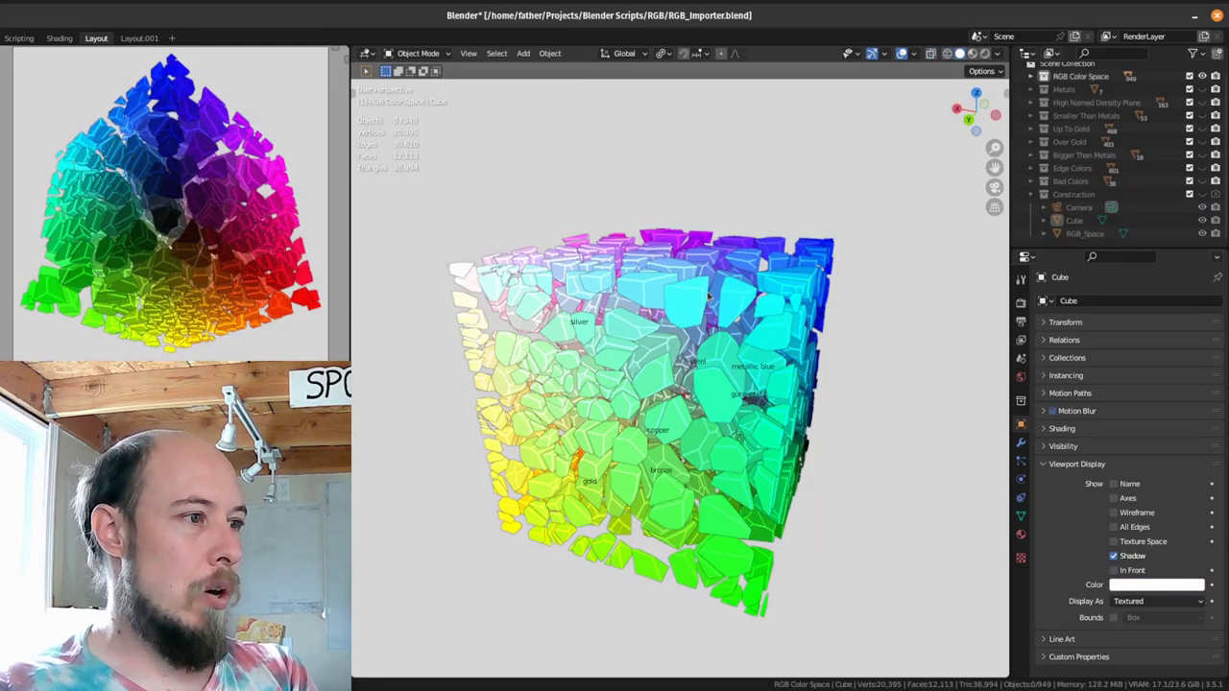
Step: Inspect the full RGB Color Space cube from several sides and select individual cells, ending on blueberry
middle_click_drag(674, 519, 573, 437)
scroll(573, 437, "up", 3)
middle_click_drag(879, 427, 741, 451)
left_click(691, 438)
scroll(693, 449, "down", 2)
left_click(660, 374)
middle_click_drag(661, 375, 776, 381)
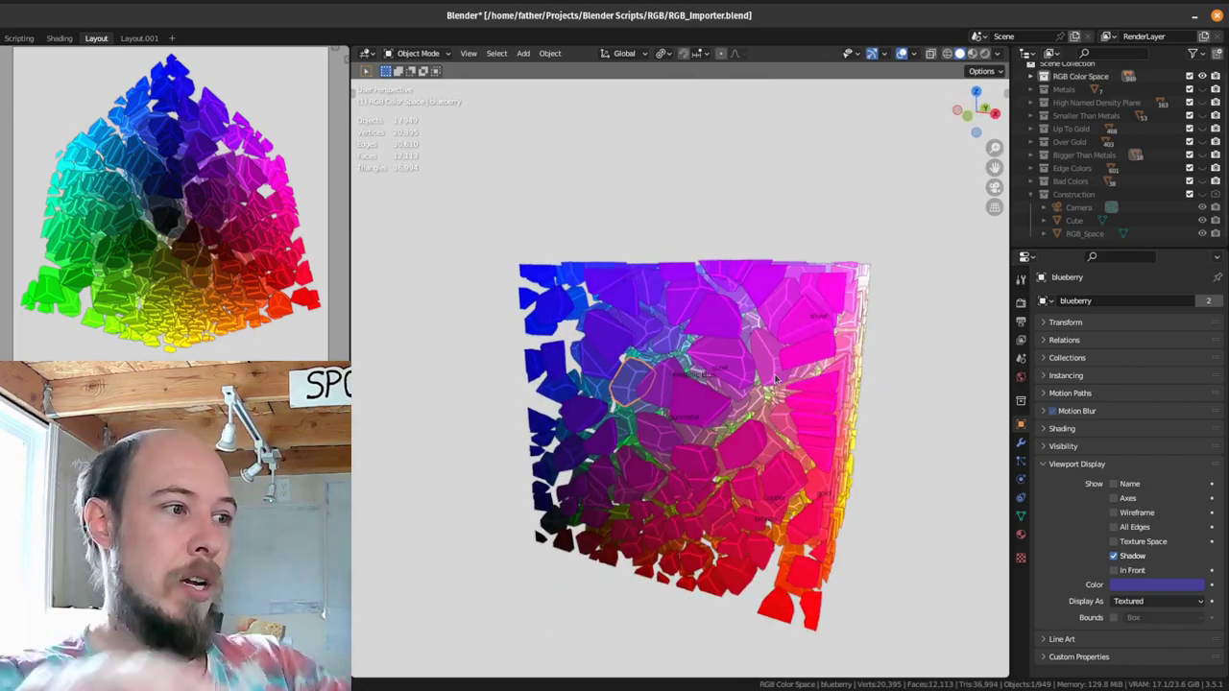
Step: Show only the High Named Density Plane collection and examine its cells from several angles
key("2")
key("3")
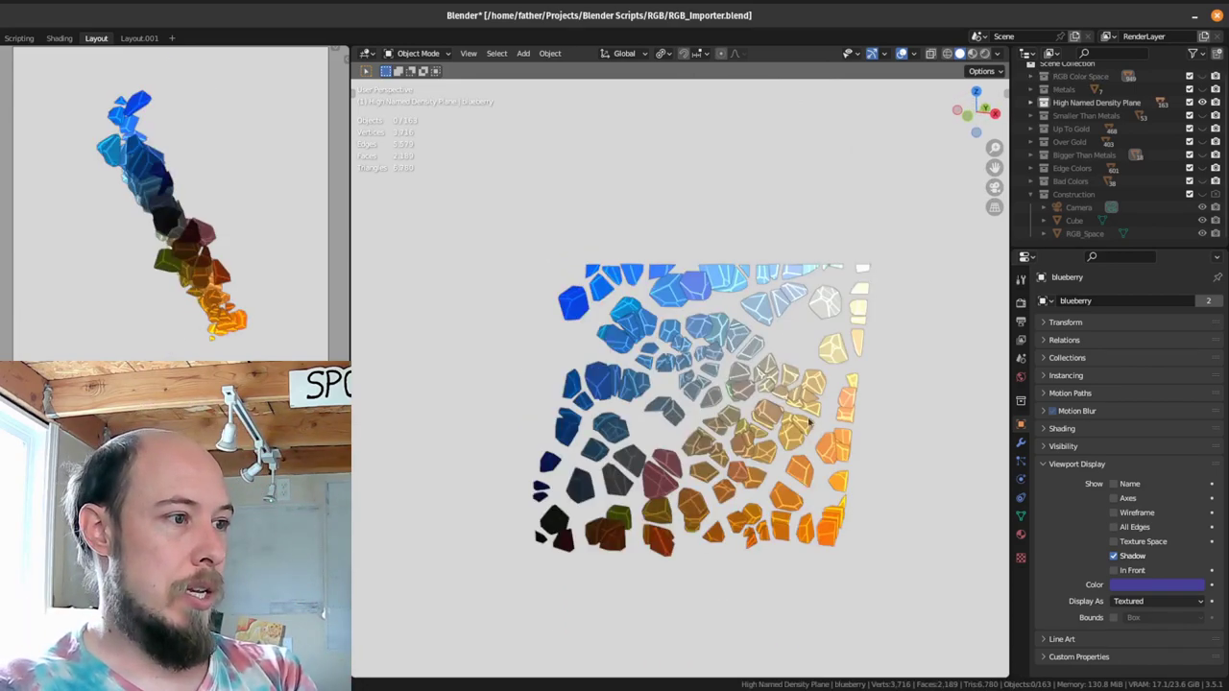
middle_click_drag(838, 408, 856, 266)
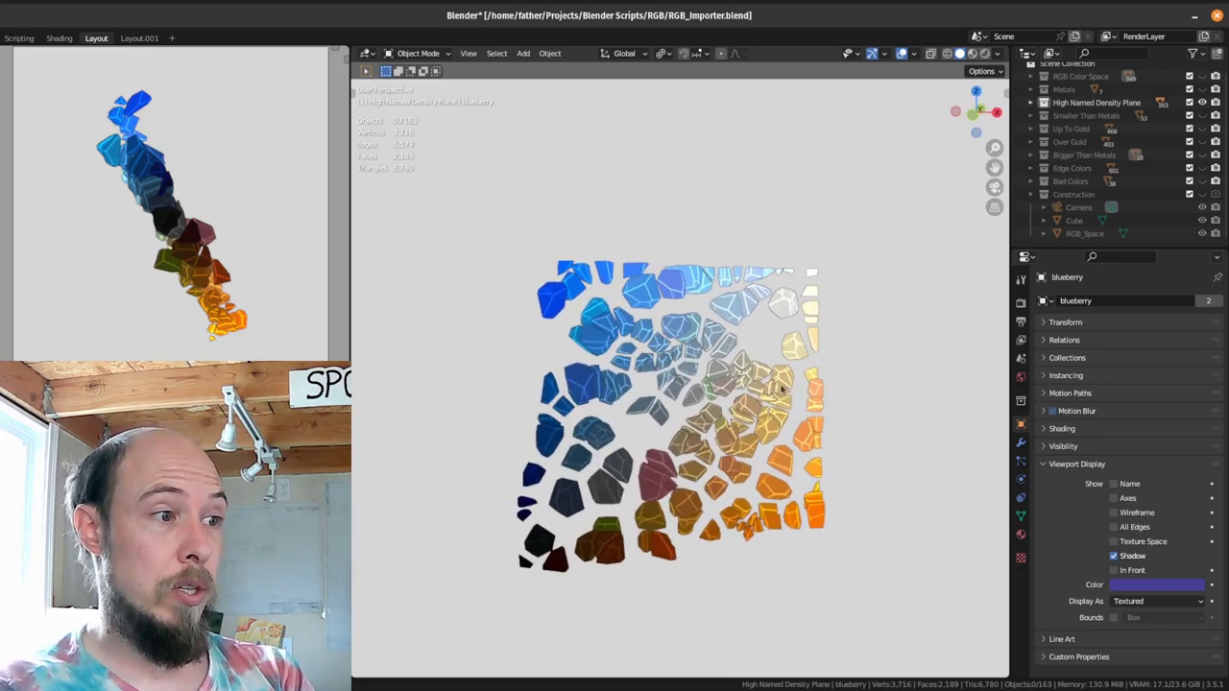
middle_click_drag(751, 425, 626, 334)
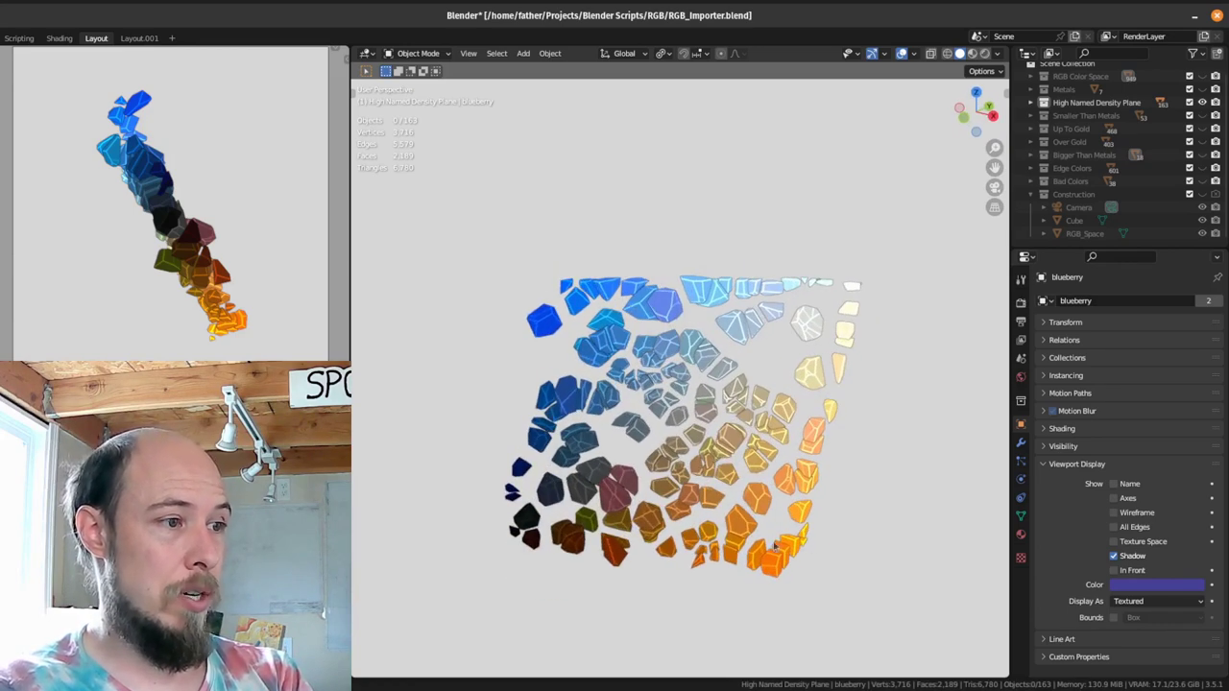
middle_click_drag(775, 547, 735, 434)
Step: Show only the Smaller Than Metals and Up To Gold collections, toggling Over Gold on and off for comparison
key("4")
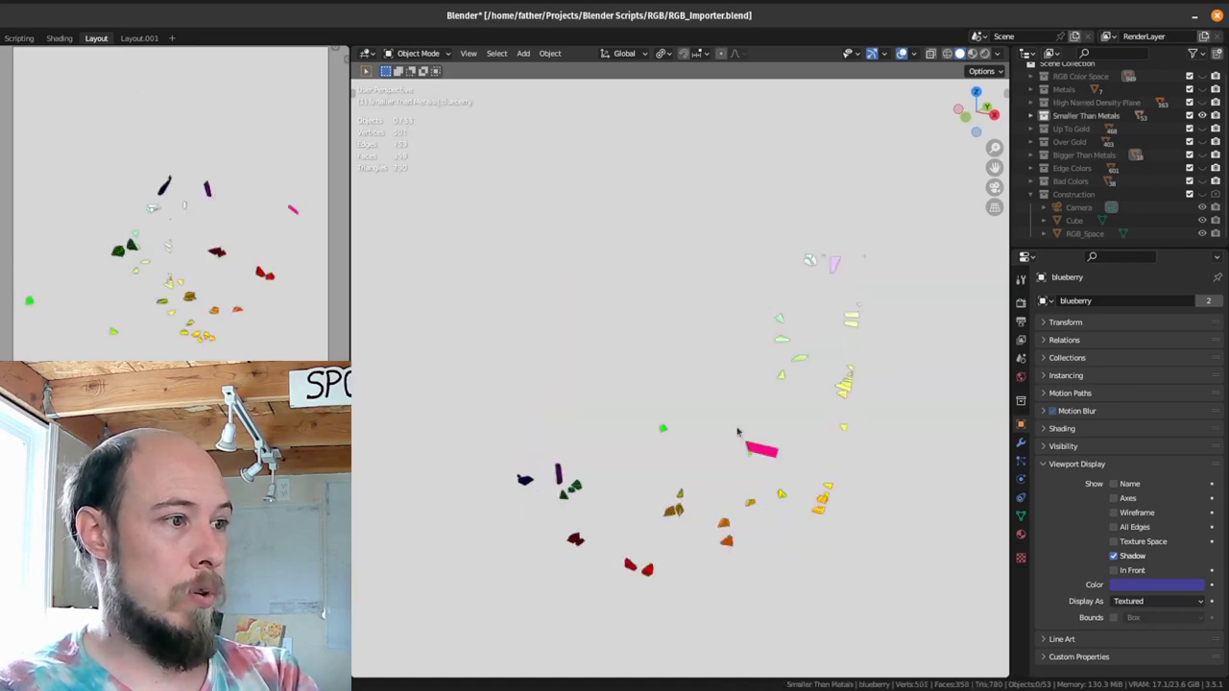
key("shift+5")
key("shift+6")
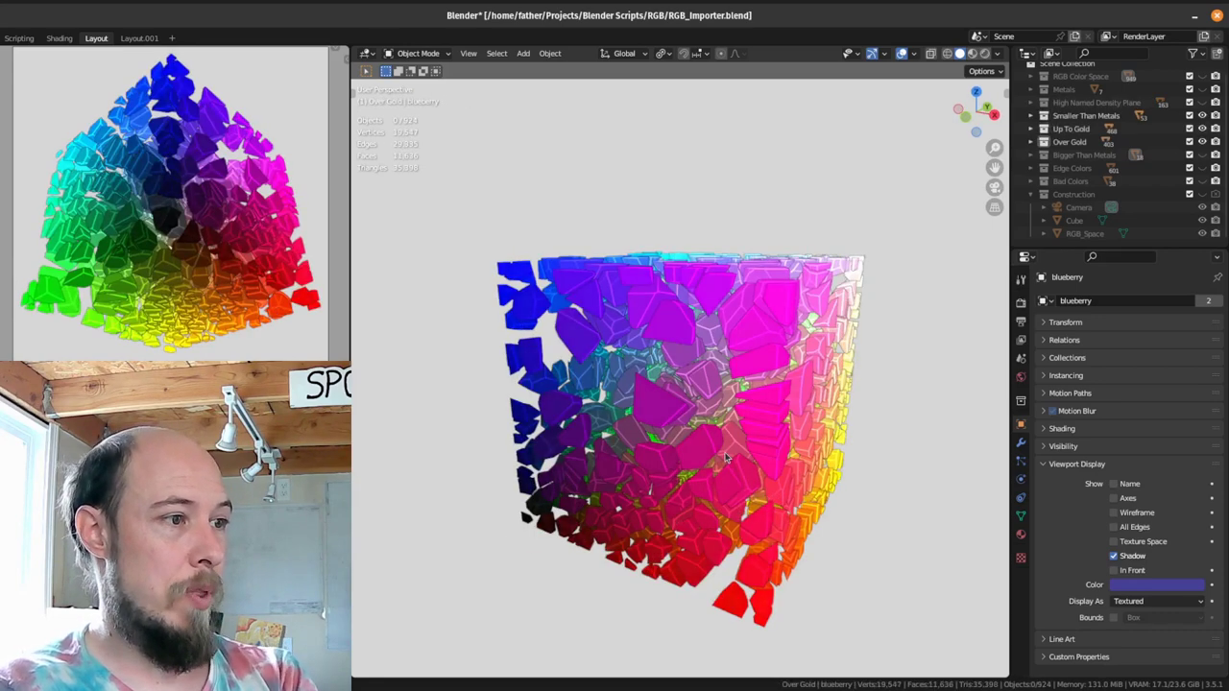
key("shift+5")
key("shift+5")
key("shift+6")
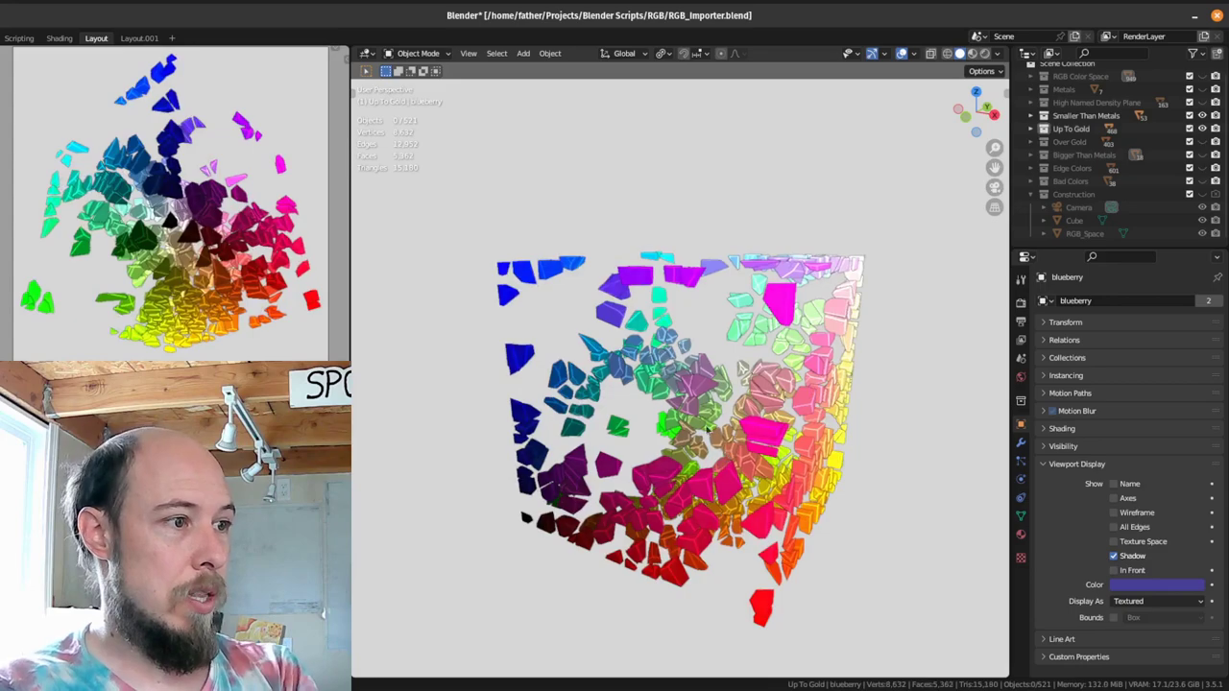
Step: Select the white cell at the cube's corner and check the start of the size-sorted color list in the Scripting workspace
middle_click_drag(727, 459, 785, 333)
left_click(752, 307)
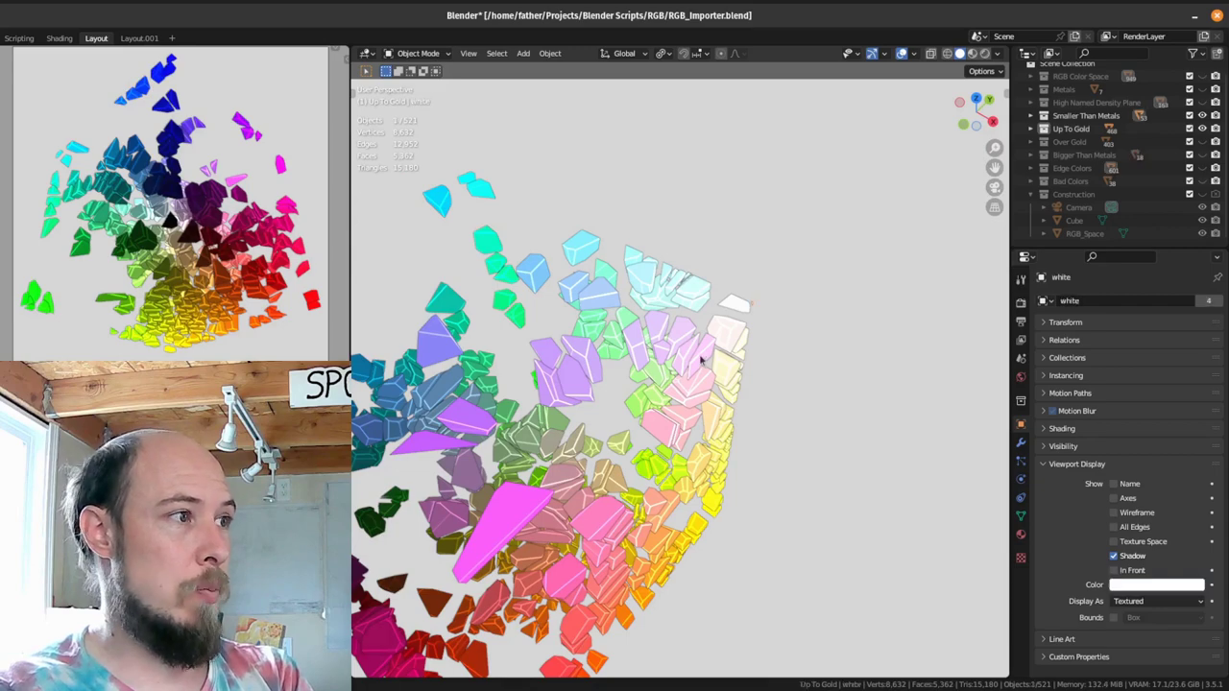
left_click(19, 38)
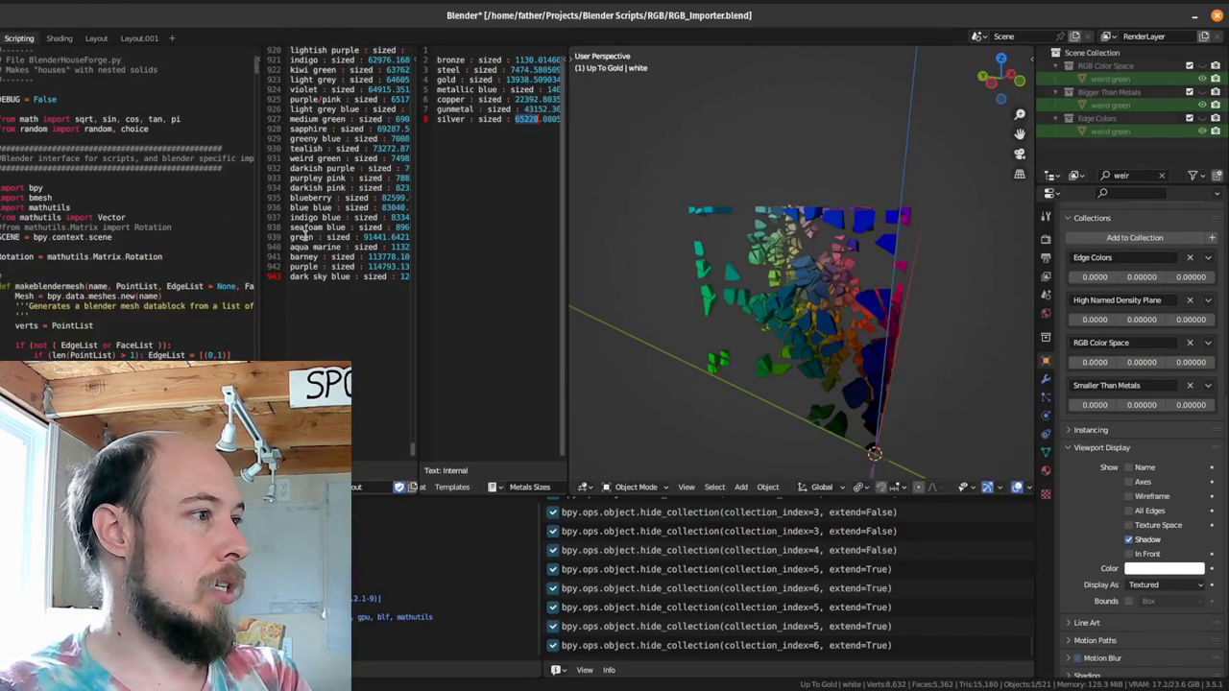
left_click_drag(415, 454, 444, 36)
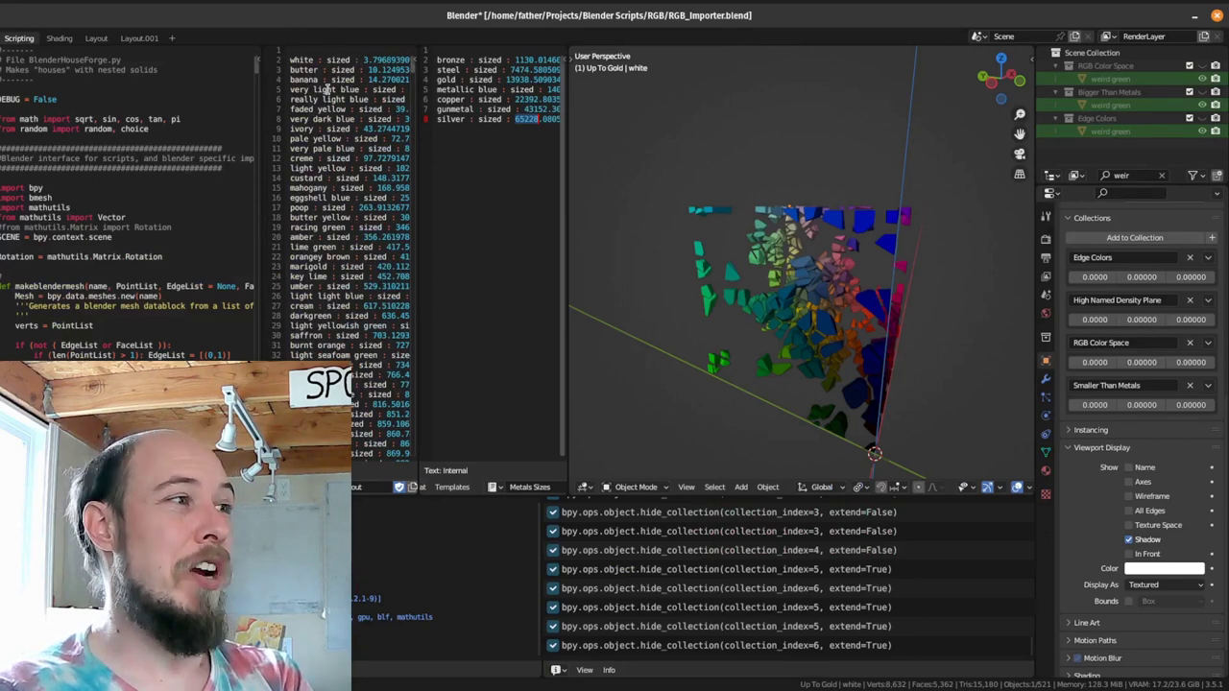
Step: Return to the Layout workspace, select pale grey and white in turn, and frame white to compare its size with neighboring cells
left_click(103, 38)
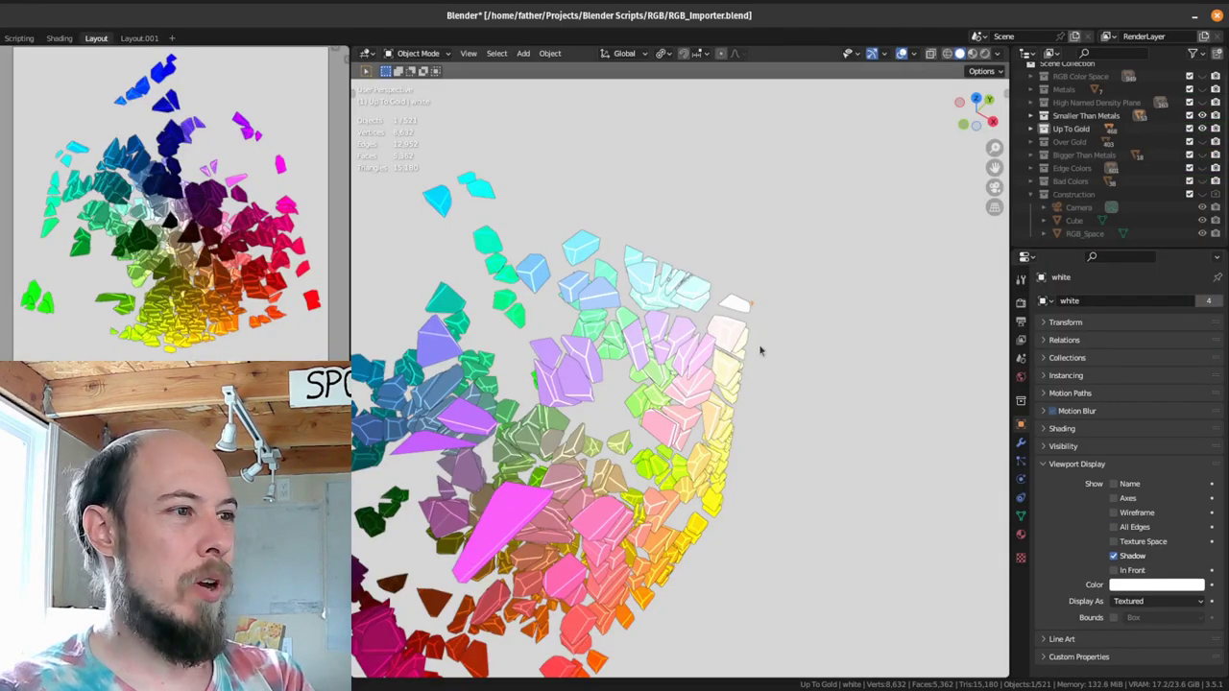
left_click(745, 305)
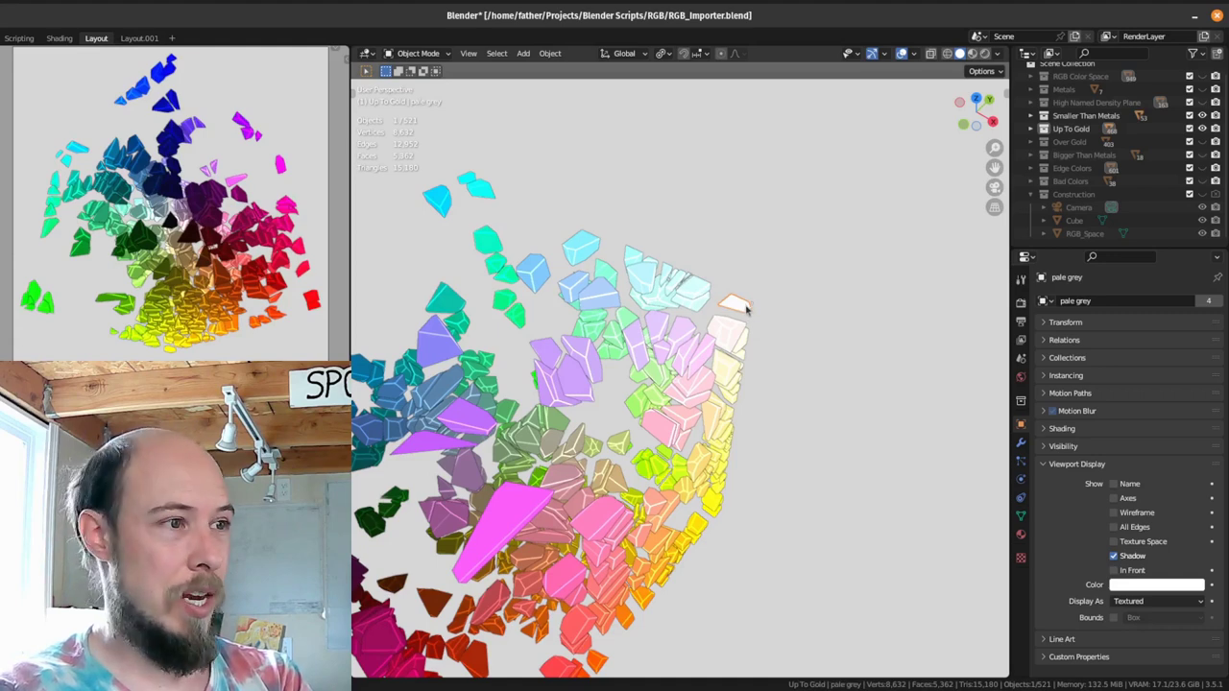
left_click(752, 308)
key("KP_Decimal")
scroll(755, 310, "down", 6)
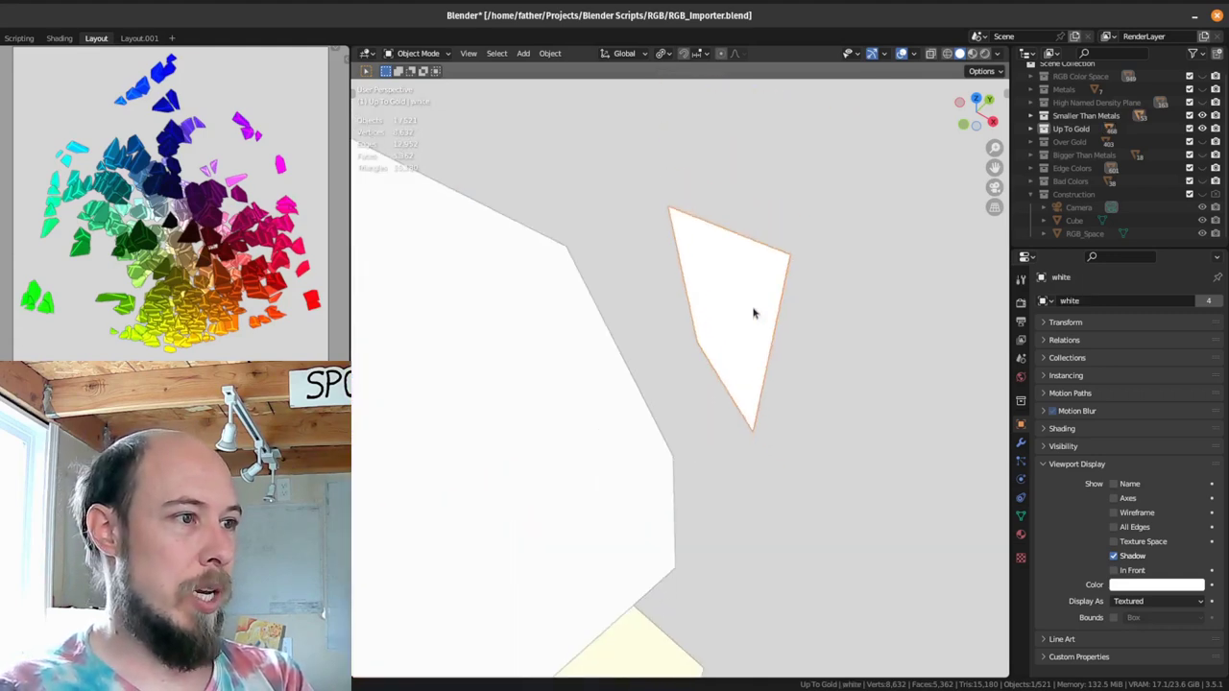
middle_click_drag(732, 346, 700, 349)
scroll(711, 351, "down", 4)
scroll(706, 379, "down", 3)
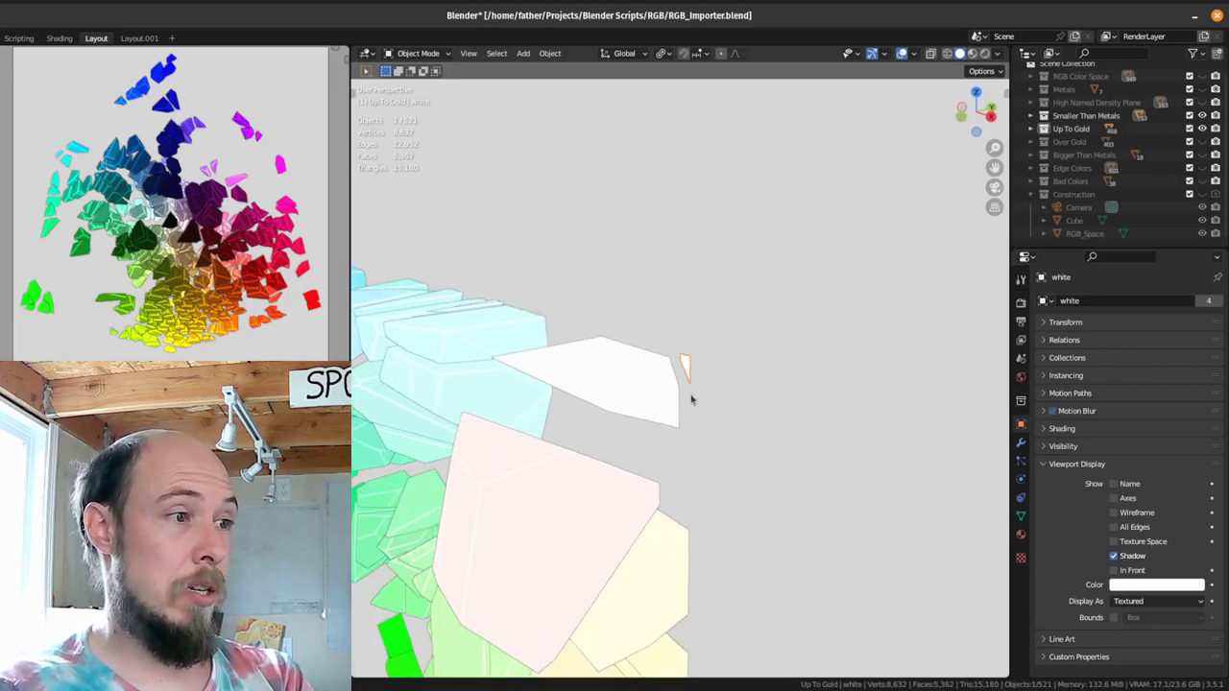
middle_click_drag(706, 391, 759, 346)
scroll(760, 348, "down", 4)
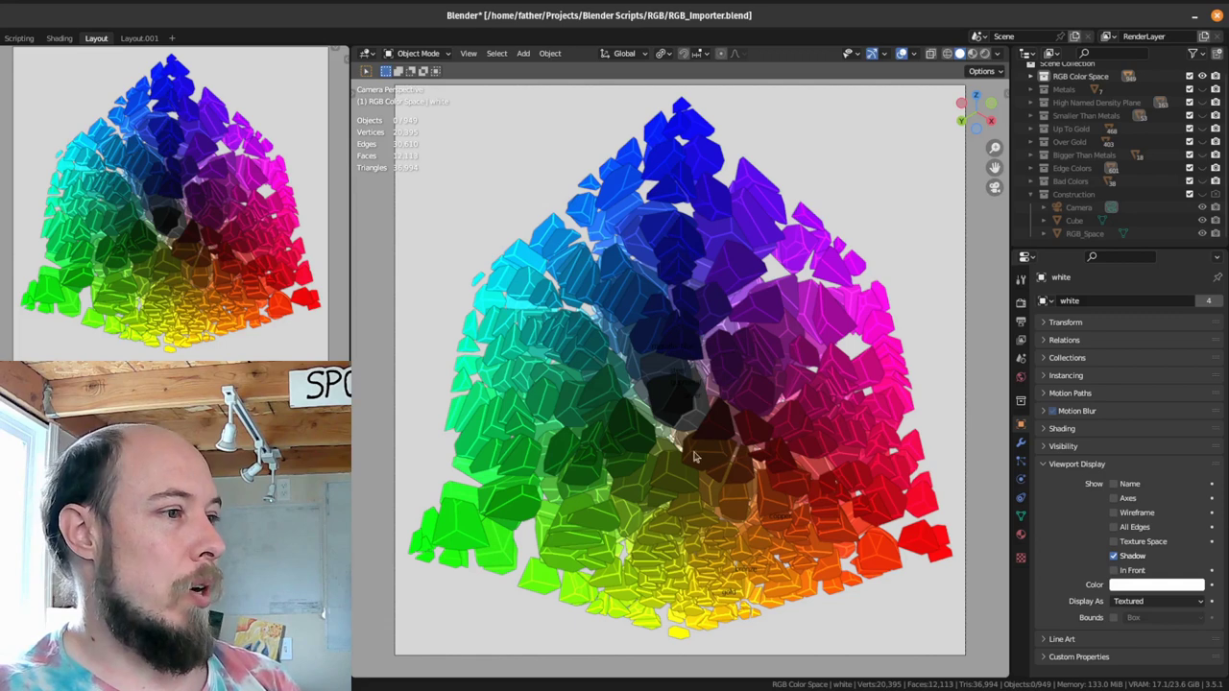
Step: In the full RGB cube, select dark sea green, blue/purple and ultramarine blue in turn, ending on blue/purple, to check their names
left_click(556, 381)
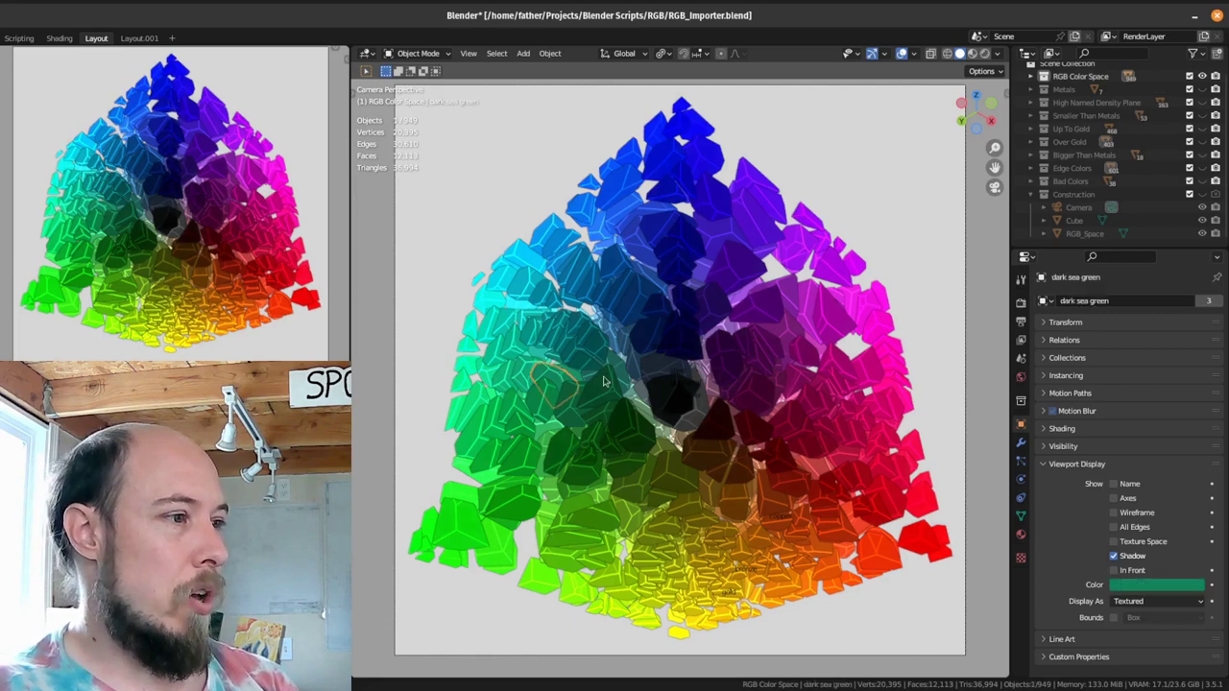
left_click(740, 323)
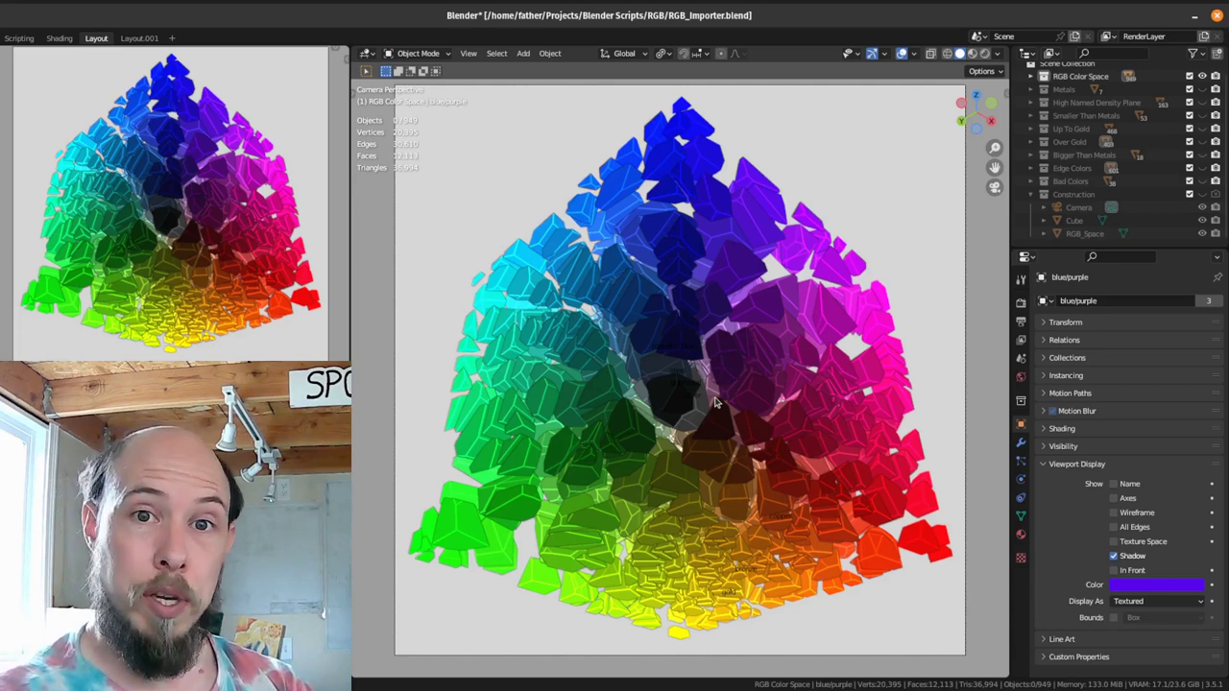
left_click(700, 162)
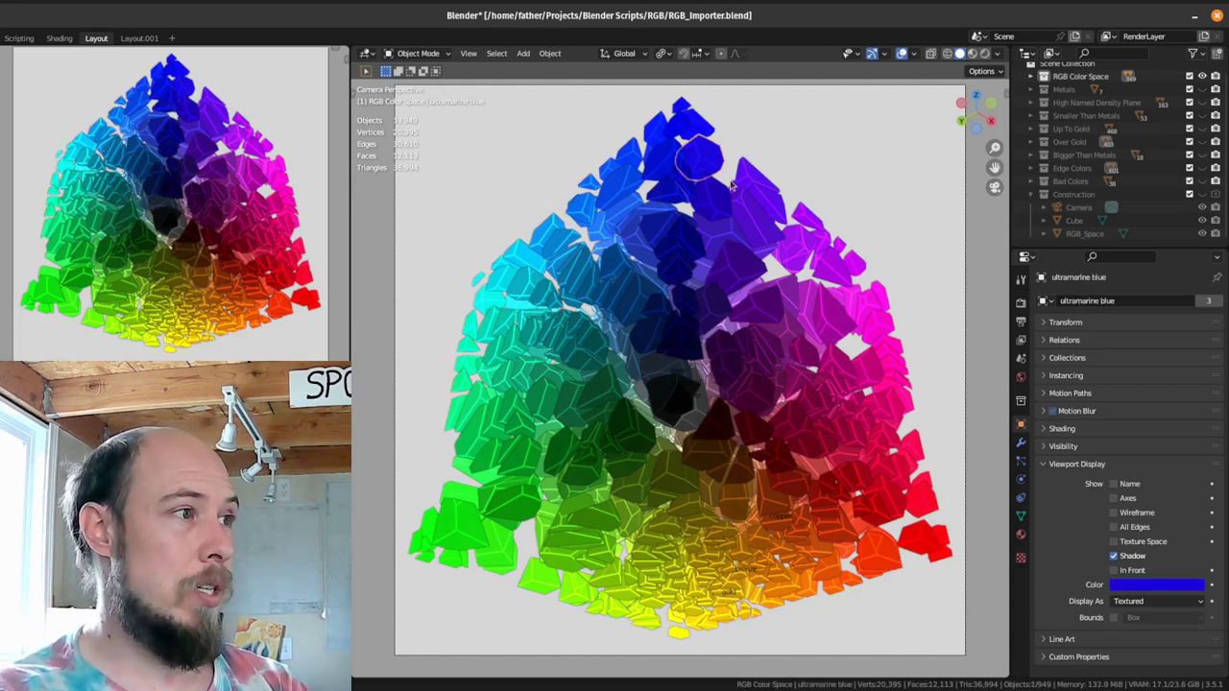
left_click(769, 183)
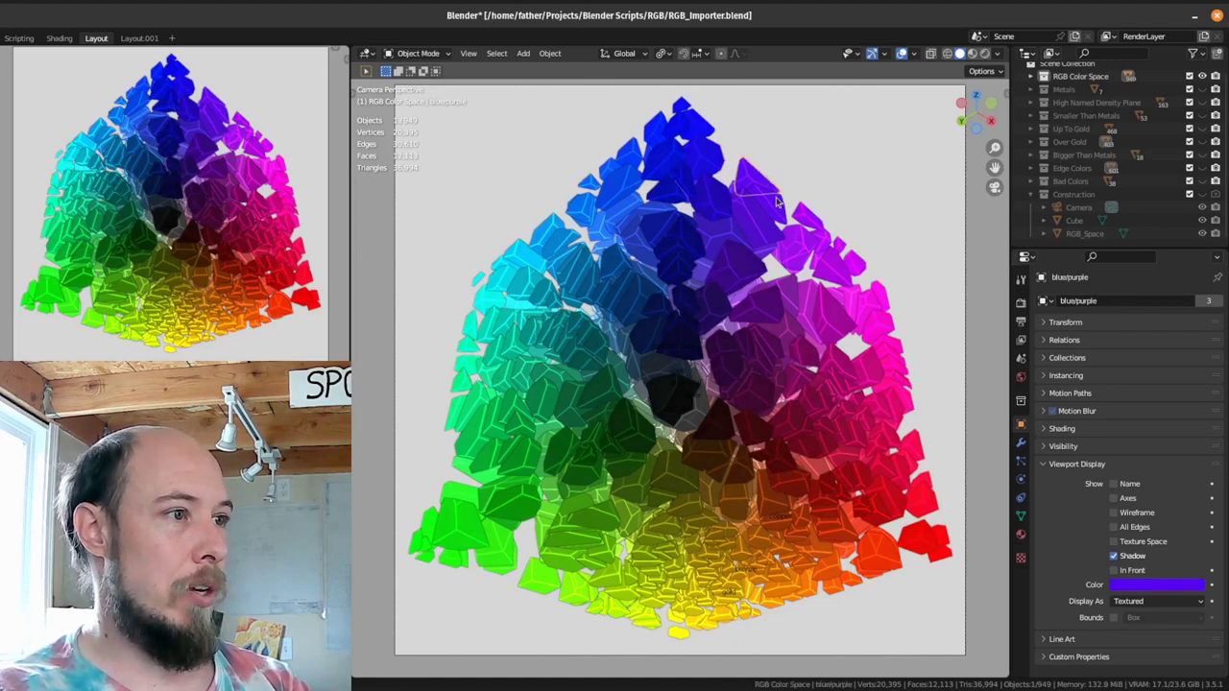